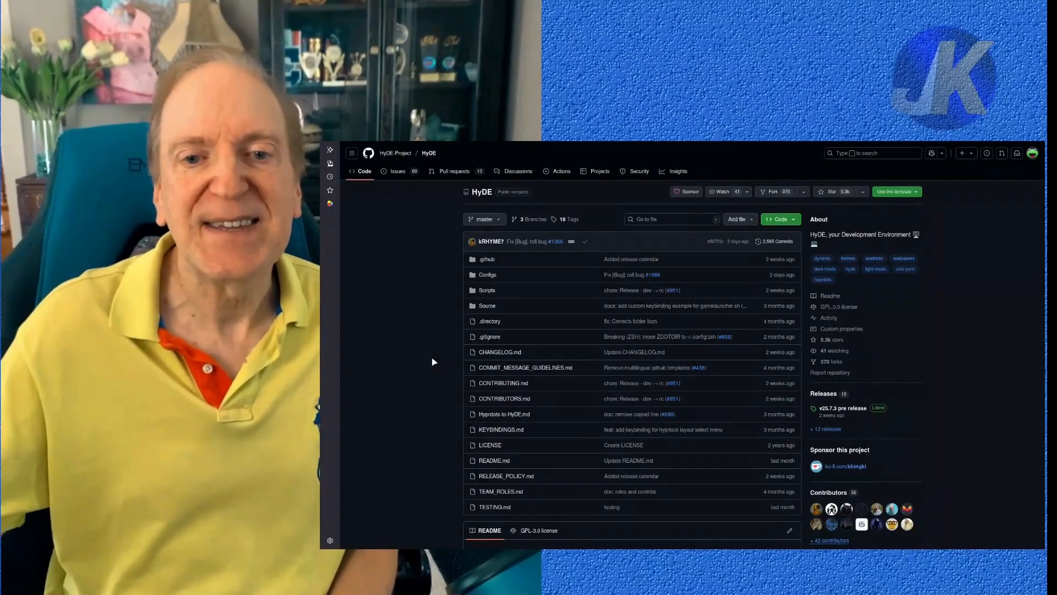
Step: Read the HyDE repository's README through the installation section, including its notes and install commands
scroll(434, 361, down, 6)
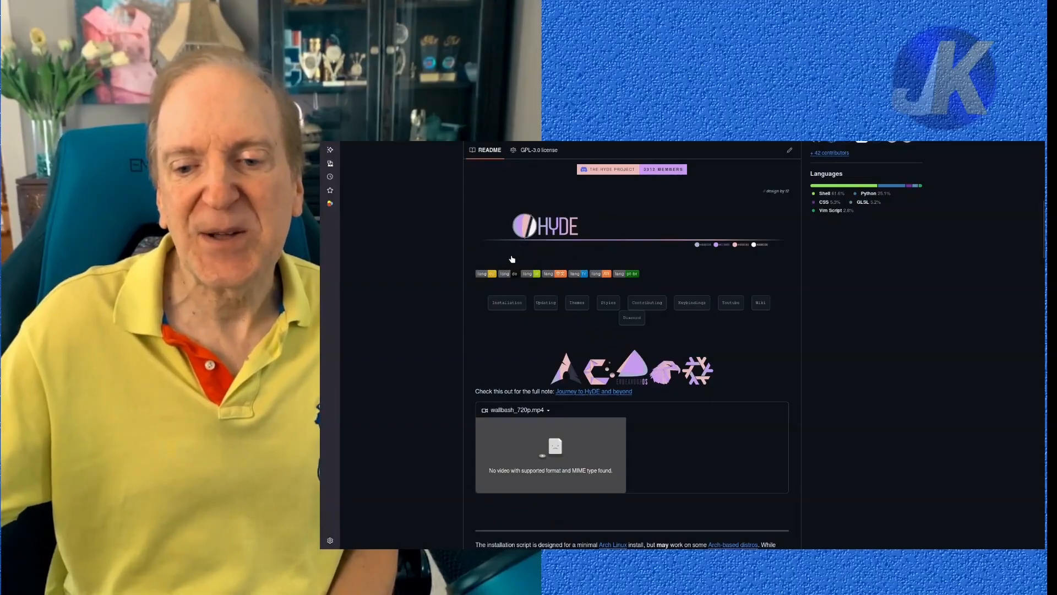
scroll(484, 355, down, 5)
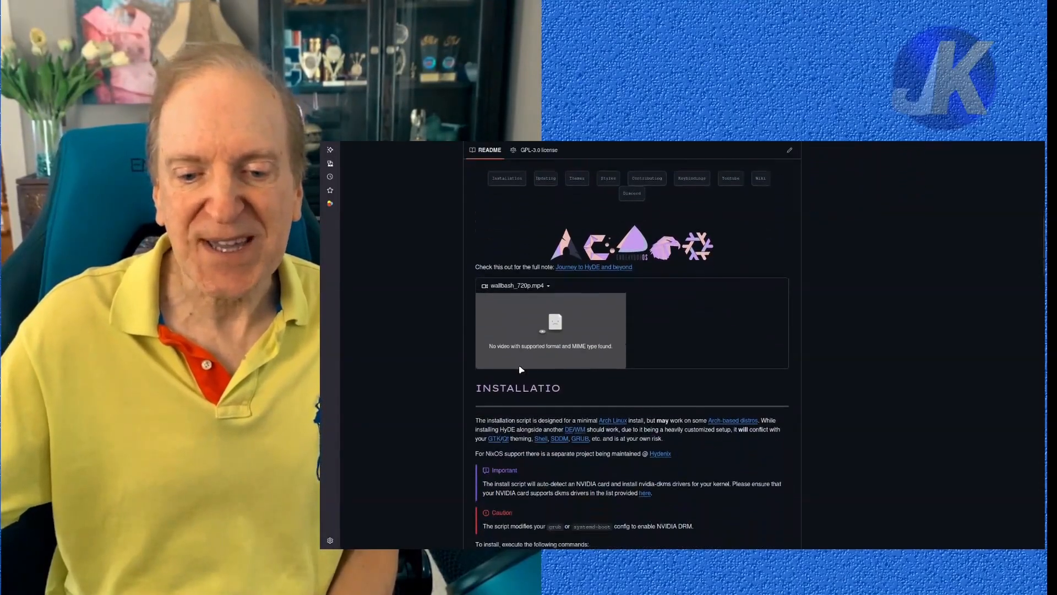
scroll(531, 409, down, 2)
scroll(530, 405, down, 1)
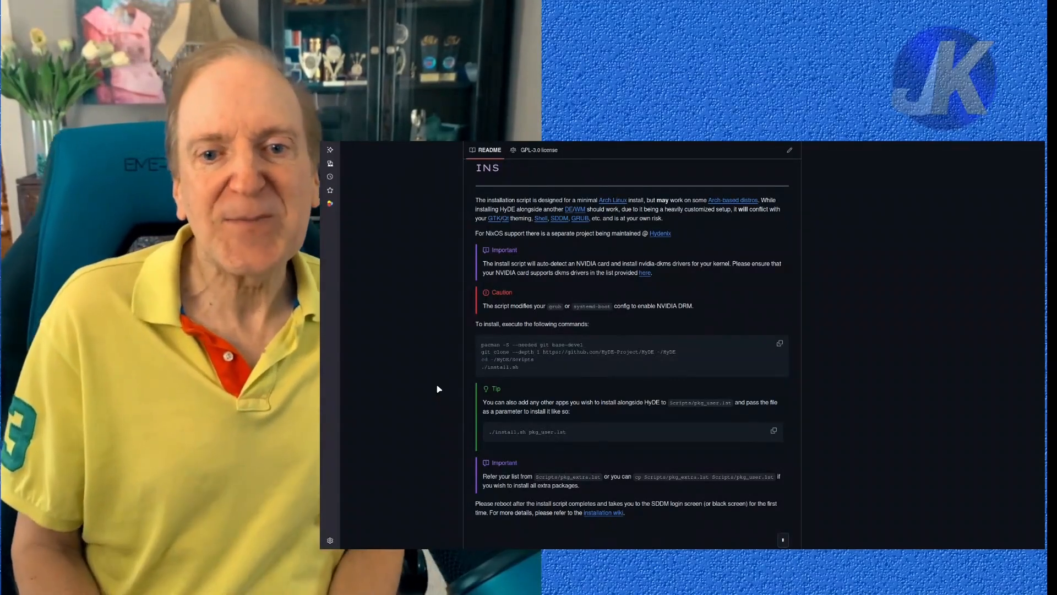
scroll(439, 389, down, 2)
scroll(450, 406, up, 1)
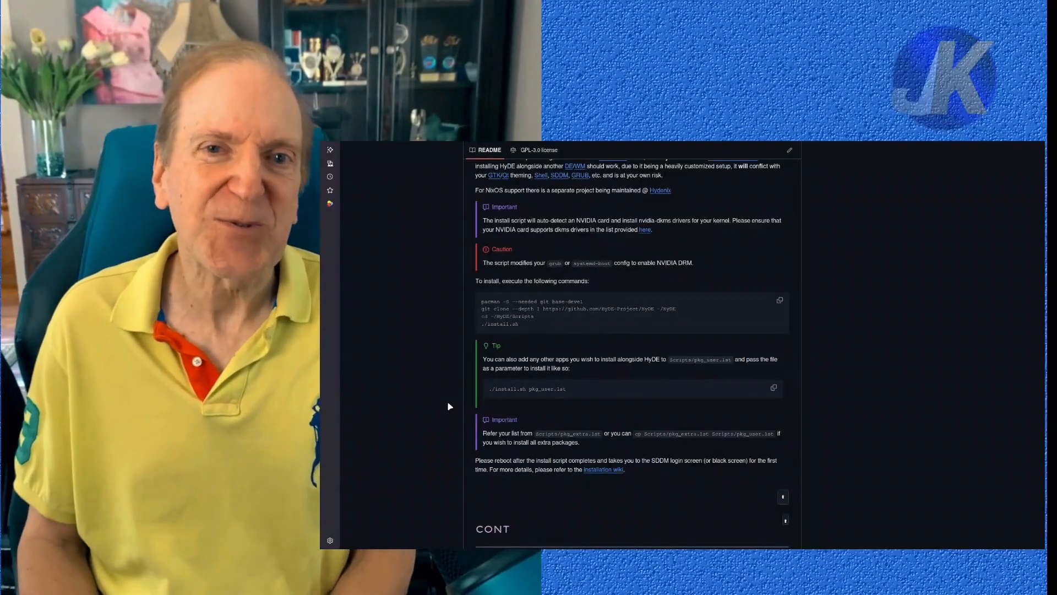
Step: Examine the README's Updating, Themes and Styles sections, including the launcher and menu previews
scroll(449, 406, down, 6)
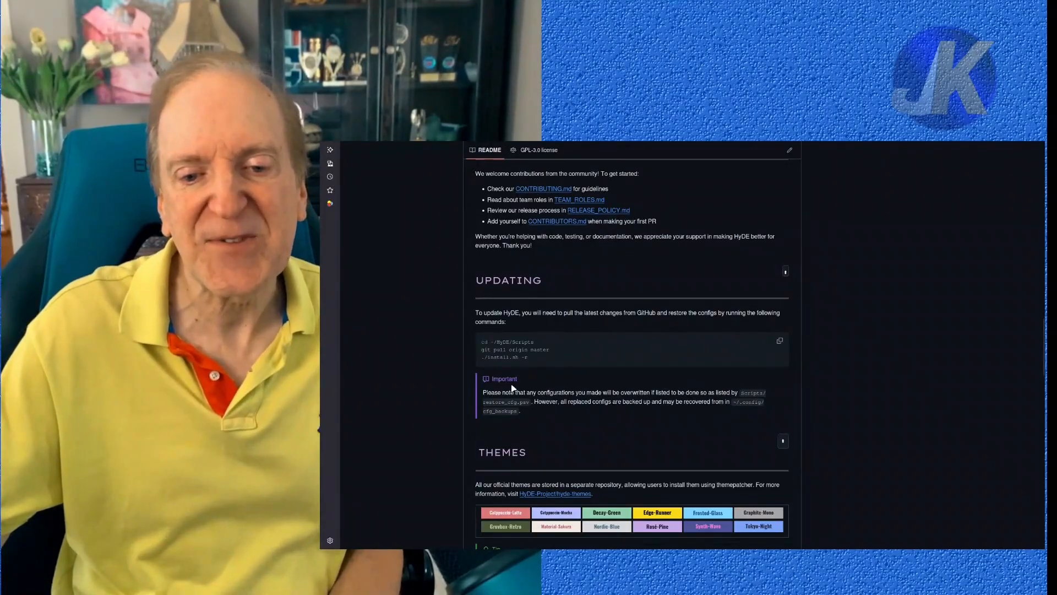
scroll(512, 388, down, 3)
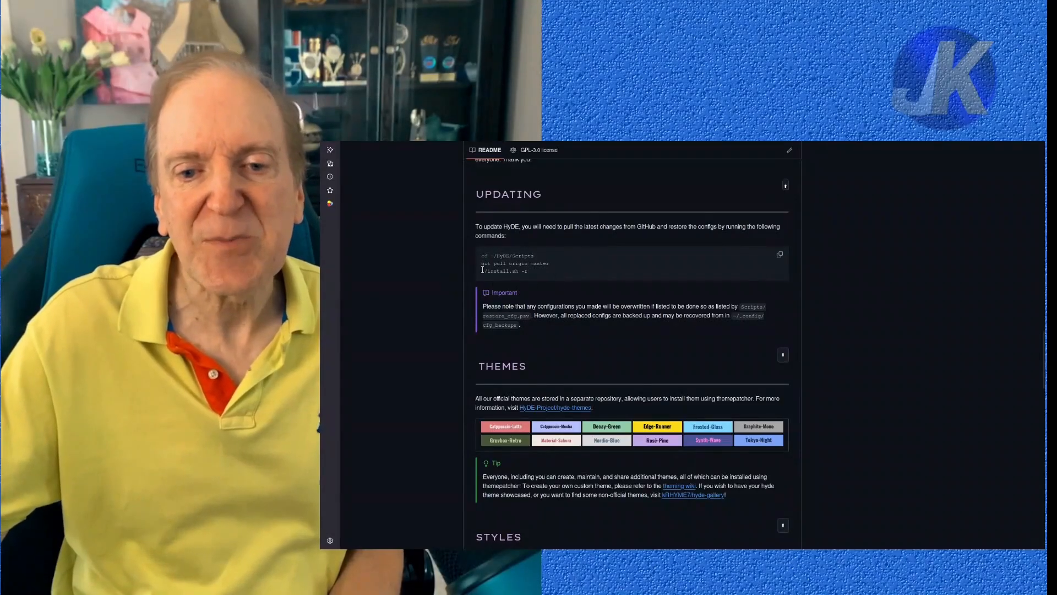
scroll(516, 354, down, 1)
scroll(516, 355, down, 4)
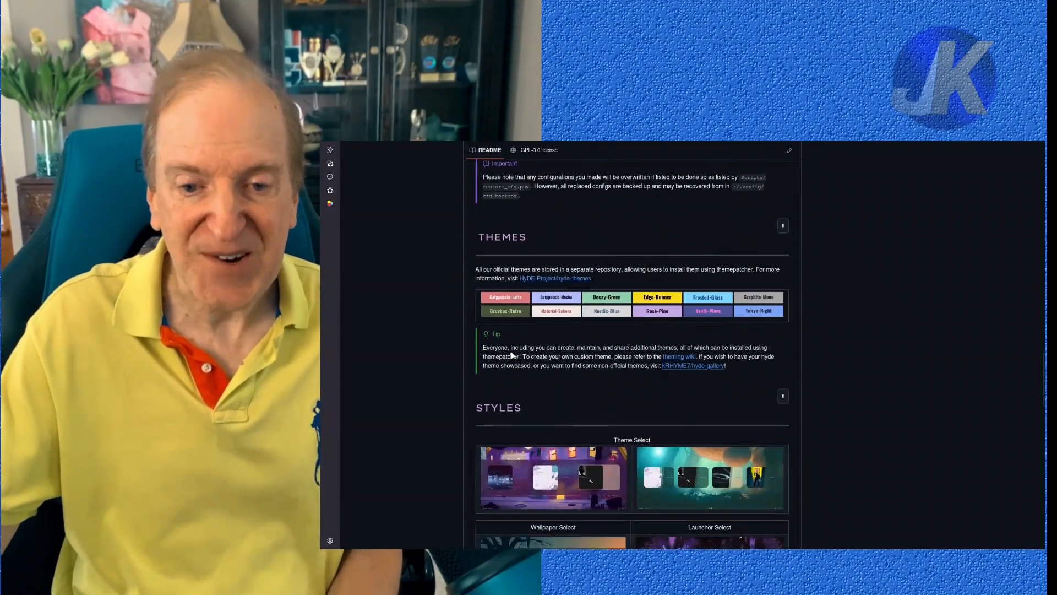
scroll(517, 364, down, 6)
scroll(517, 365, down, 3)
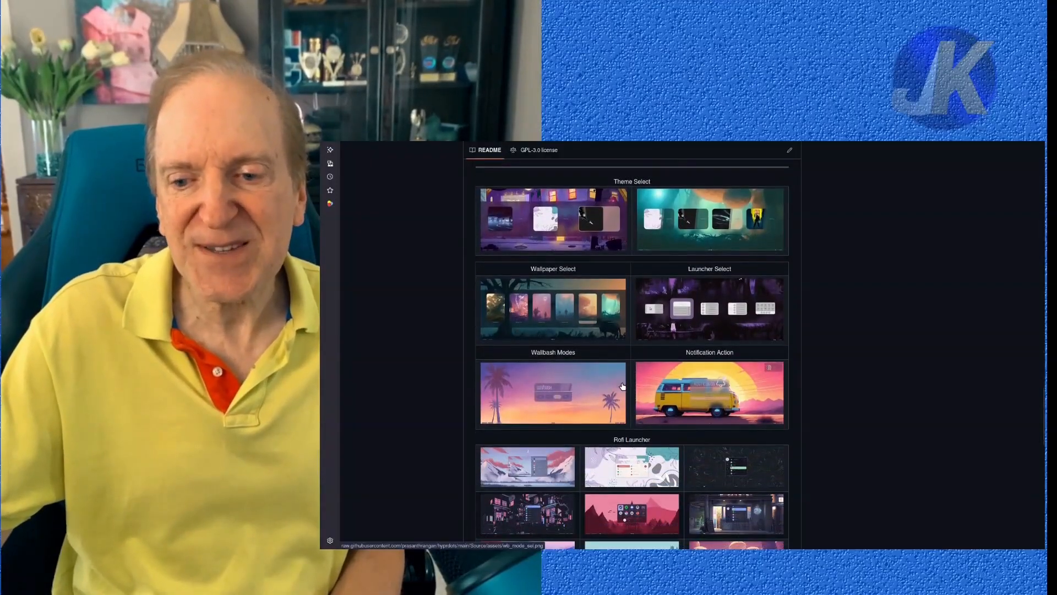
scroll(650, 385, down, 9)
scroll(650, 386, down, 6)
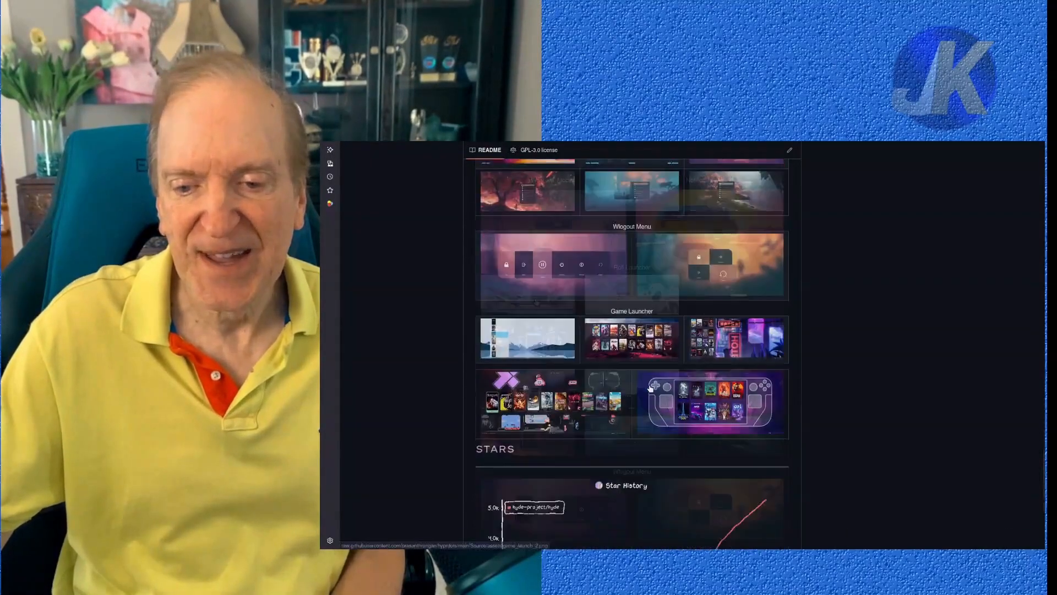
scroll(397, 208, up, 9)
Step: Open Hyprdots-to-HyDE.md and read its roadmap, config override diagram and naming explanation
right_click(398, 208)
click(427, 216)
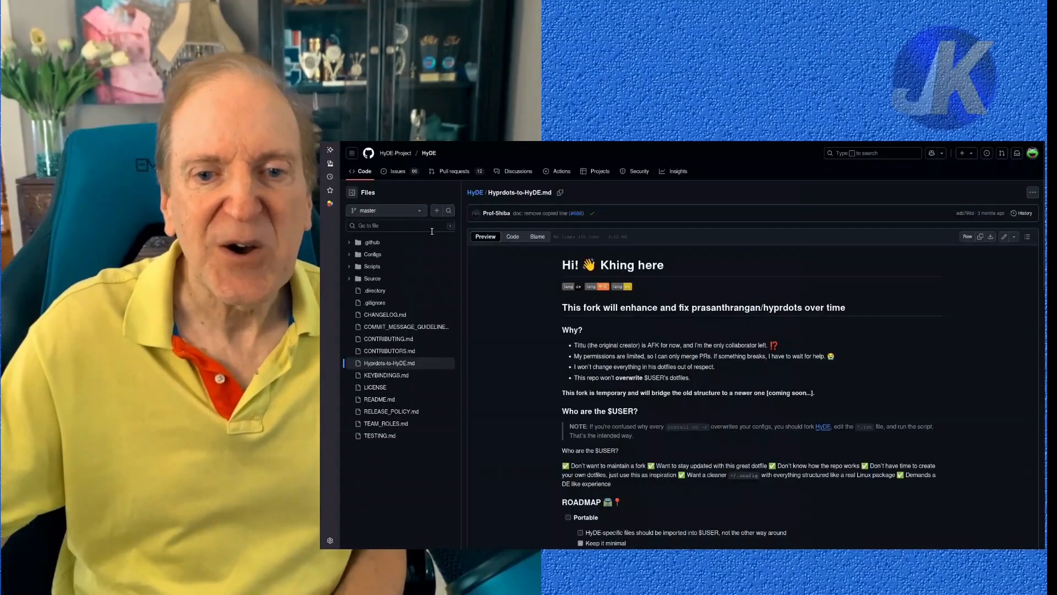
scroll(521, 311, down, 5)
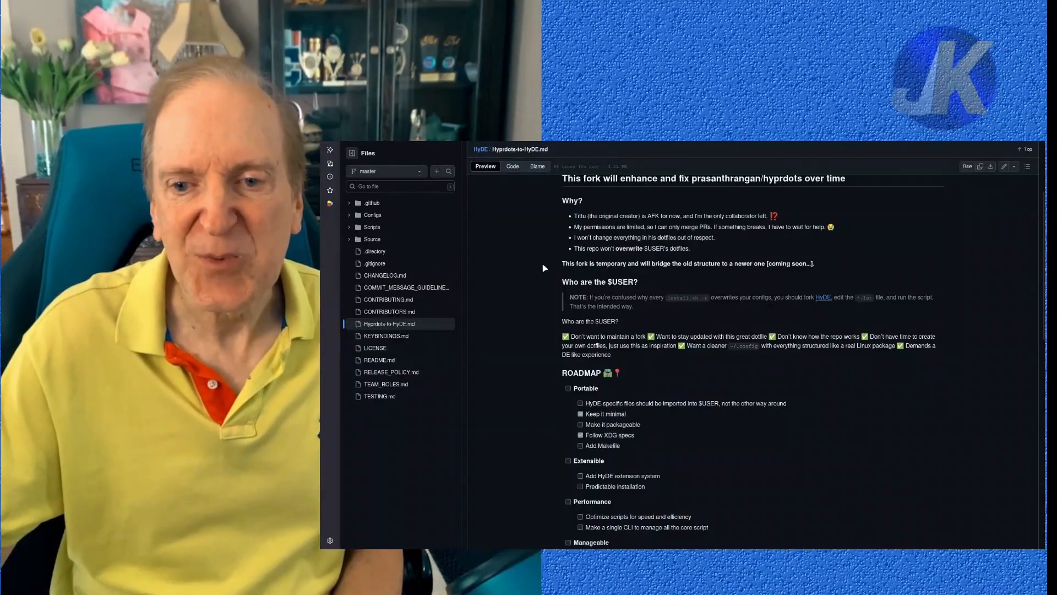
scroll(545, 277, down, 8)
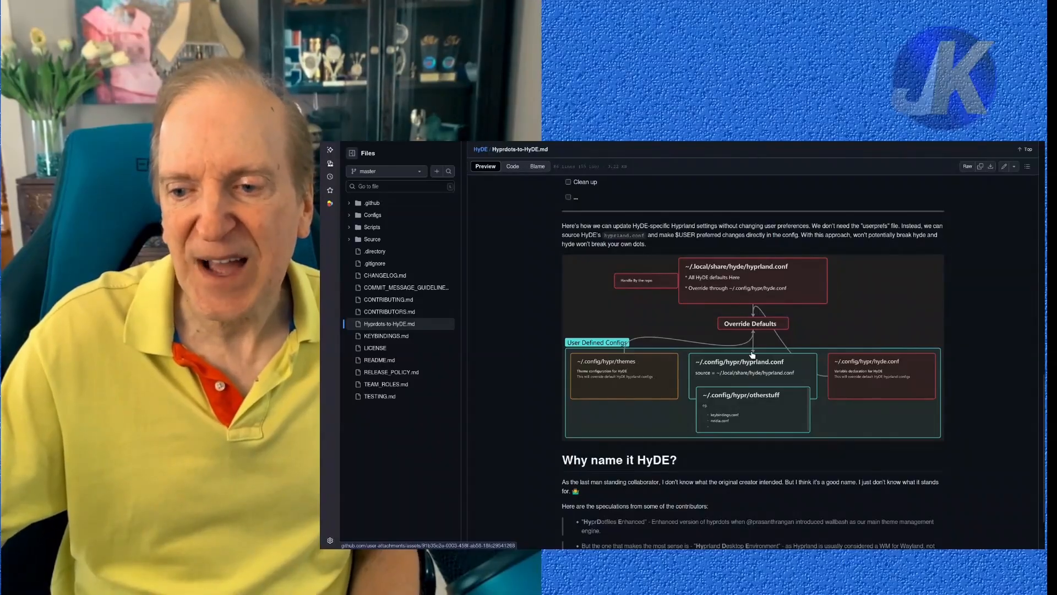
scroll(727, 379, down, 3)
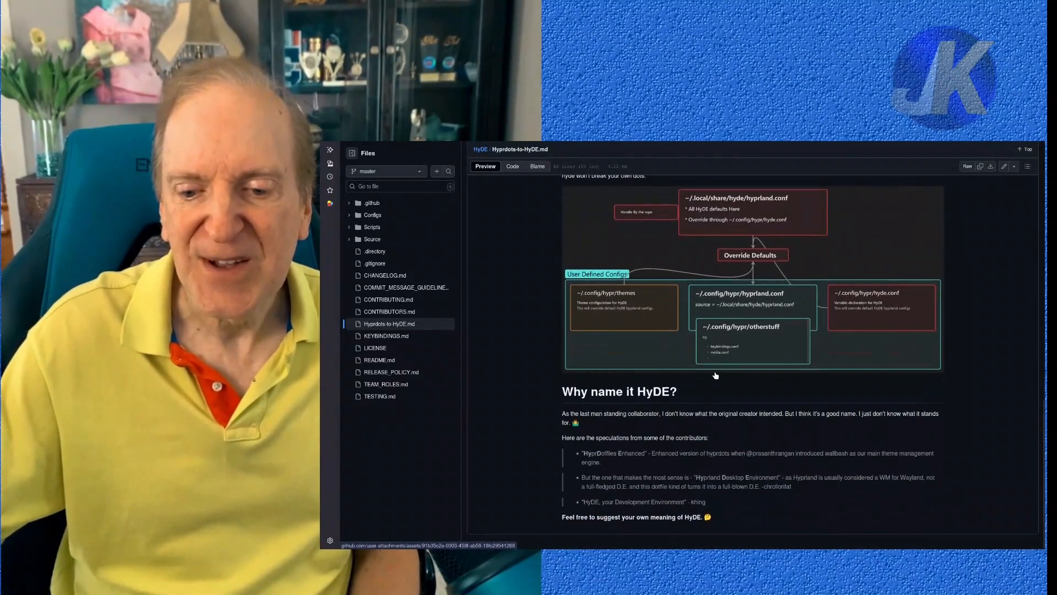
scroll(727, 350, up, 2)
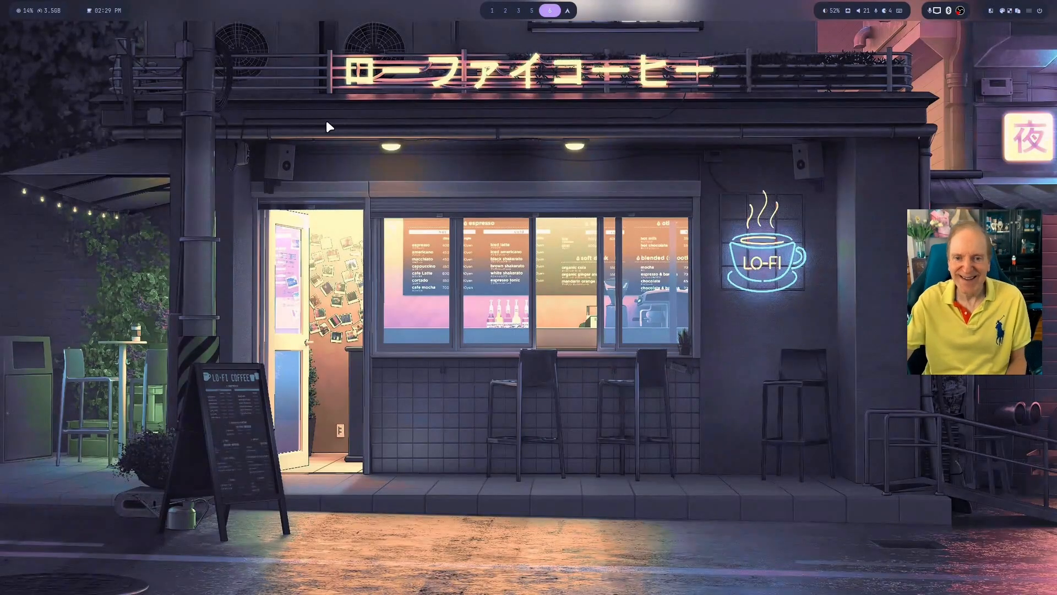
Step: Browse the current theme's wallpapers in the wallpaper selector and close it without choosing one
right_click(1033, 16)
mouse_move(961, 31)
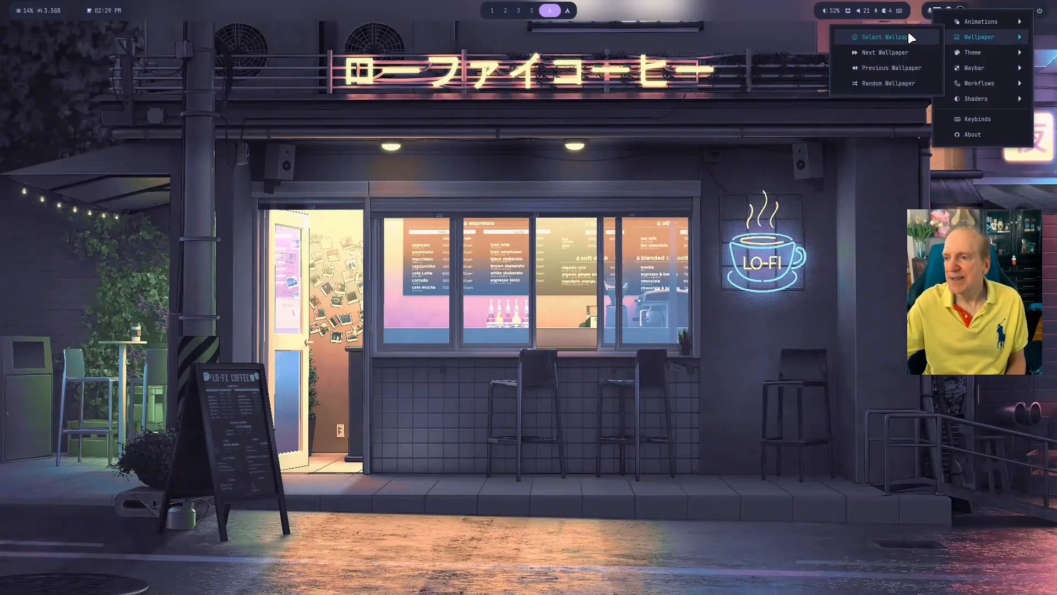
click(908, 32)
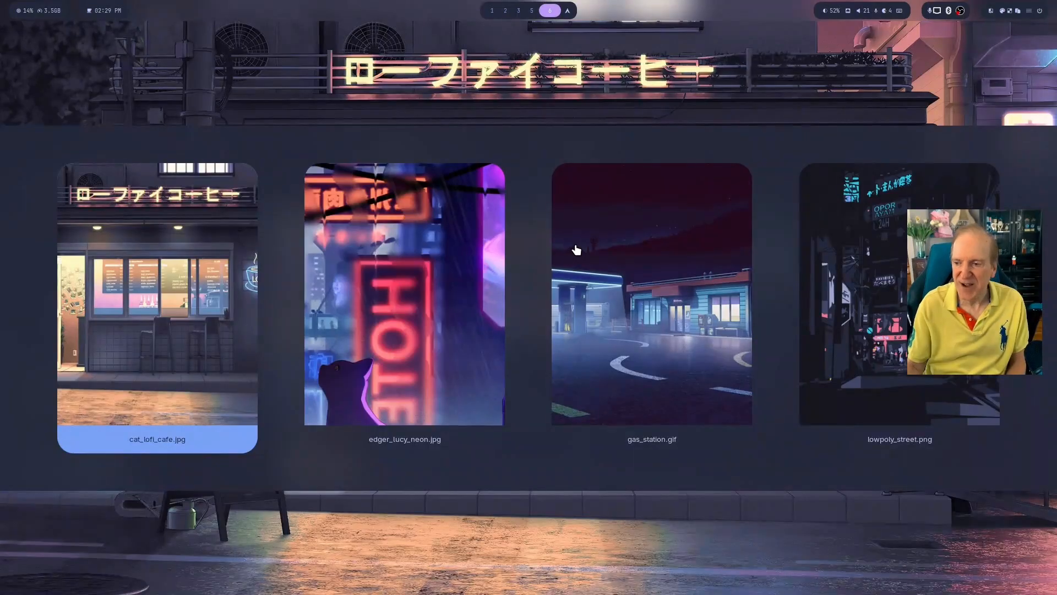
key(Escape)
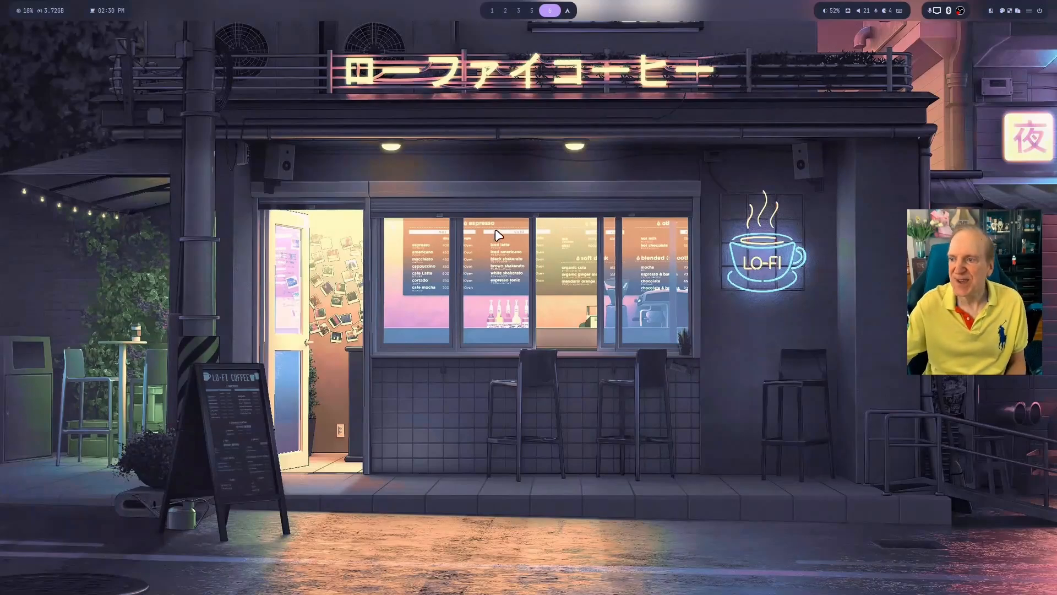
Step: Switch the desktop theme to Catppuccin Mocha
click(1028, 11)
mouse_move(993, 54)
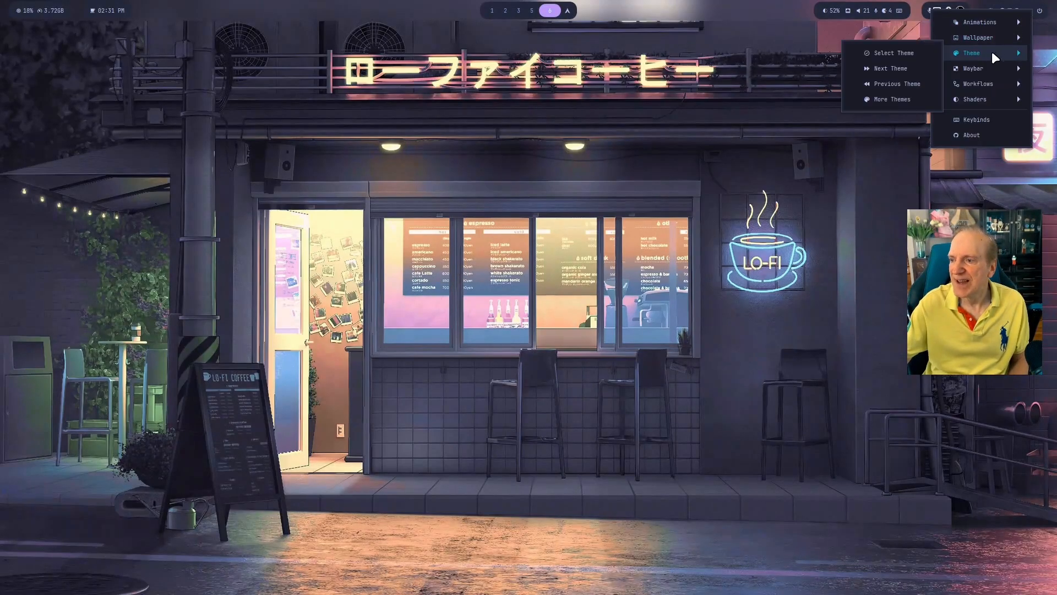
click(911, 53)
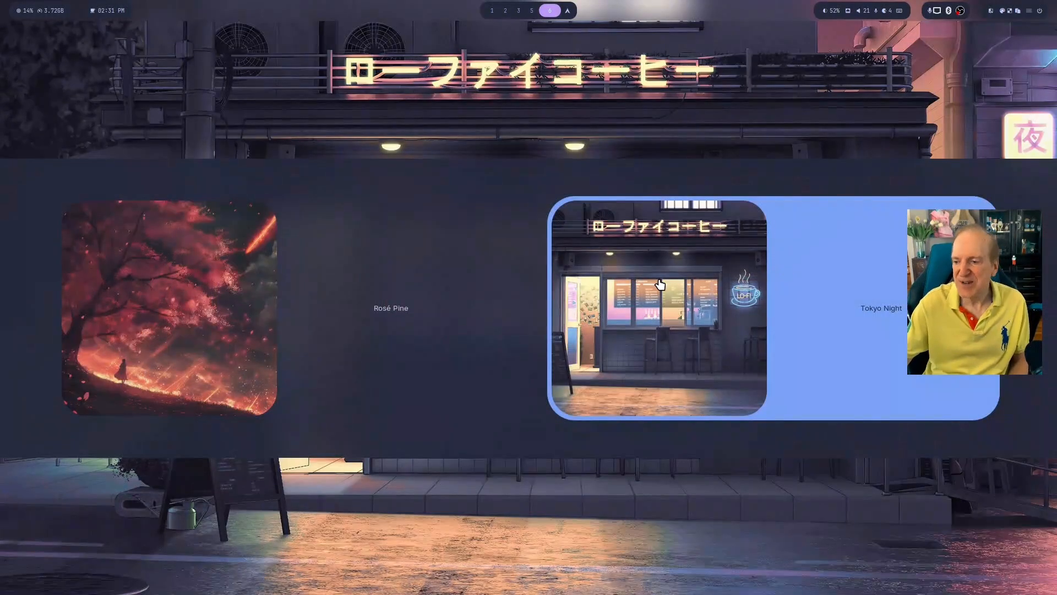
key(Left)
key(Left)
key(Left)
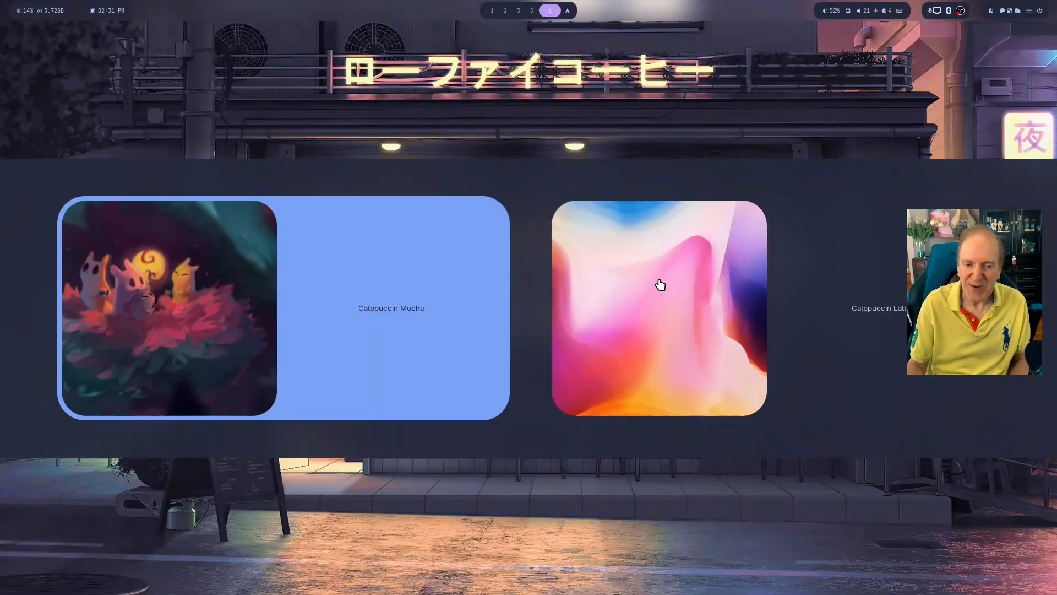
key(Return)
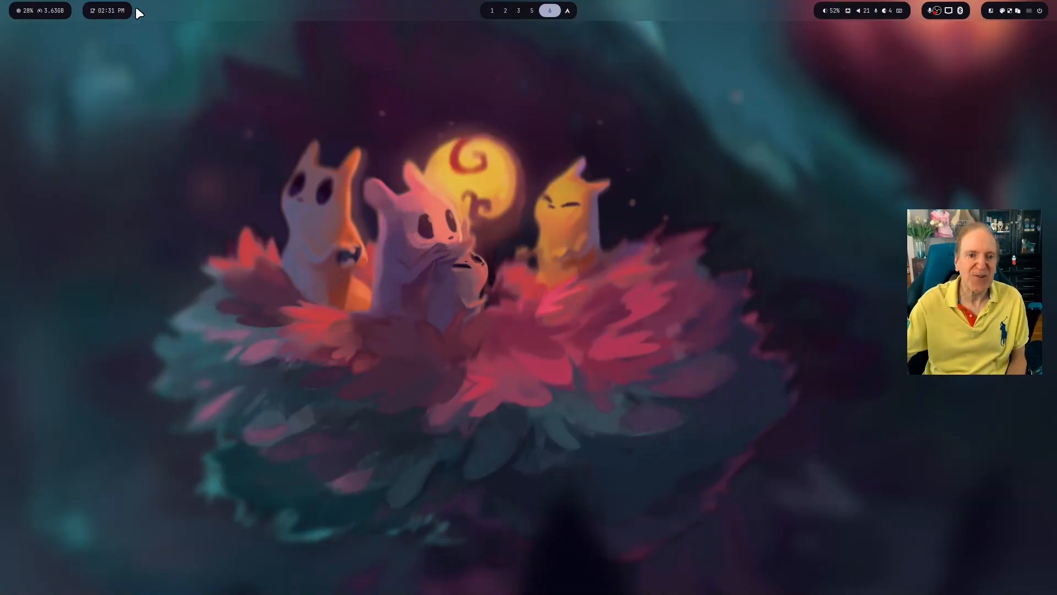
Step: Turn on Caffeine Mode from the status bar
mouse_move(37, 15)
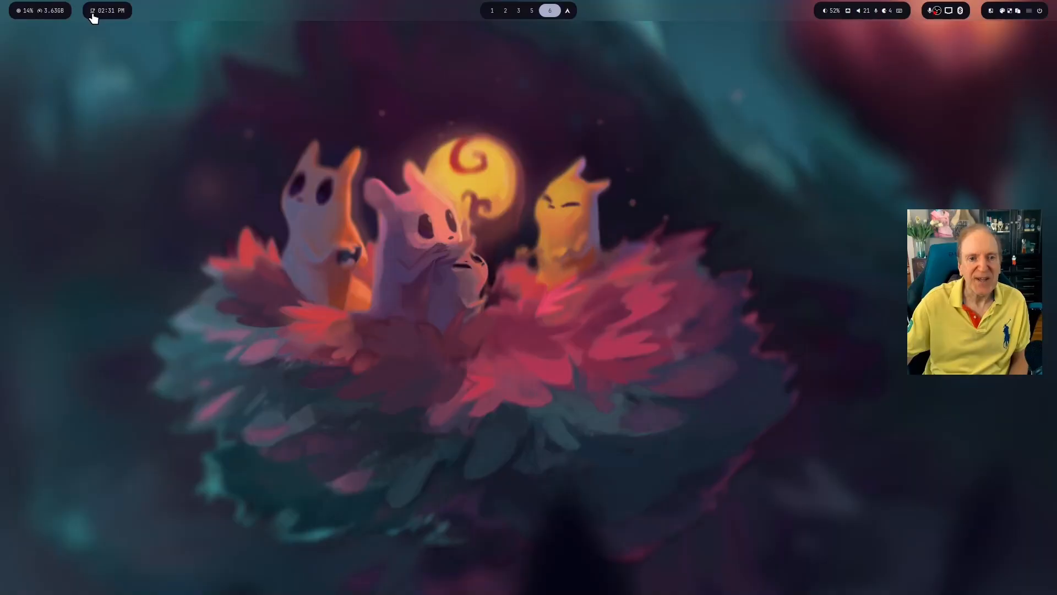
mouse_move(92, 15)
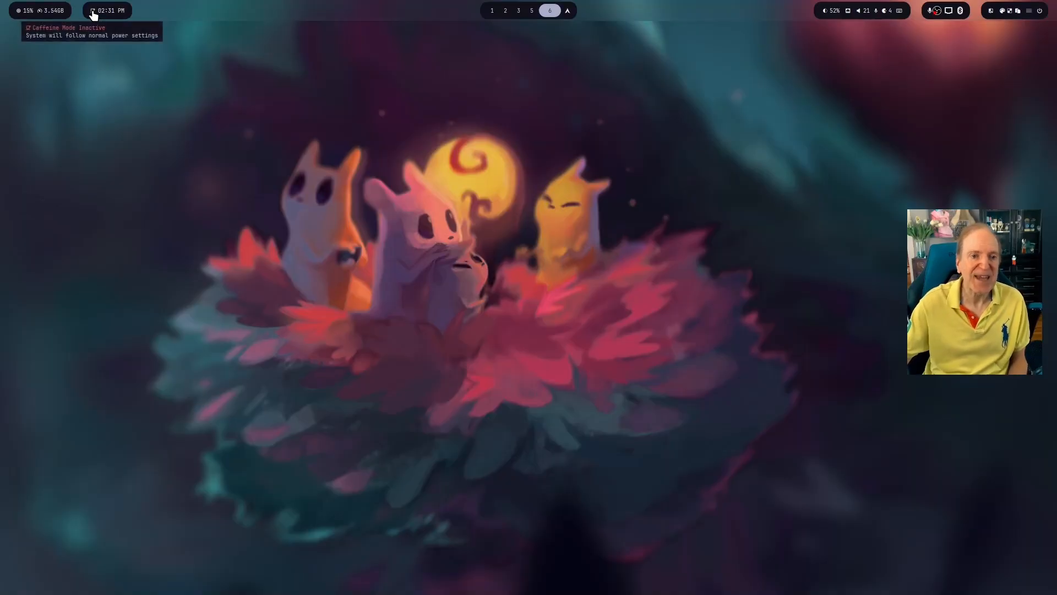
click(93, 12)
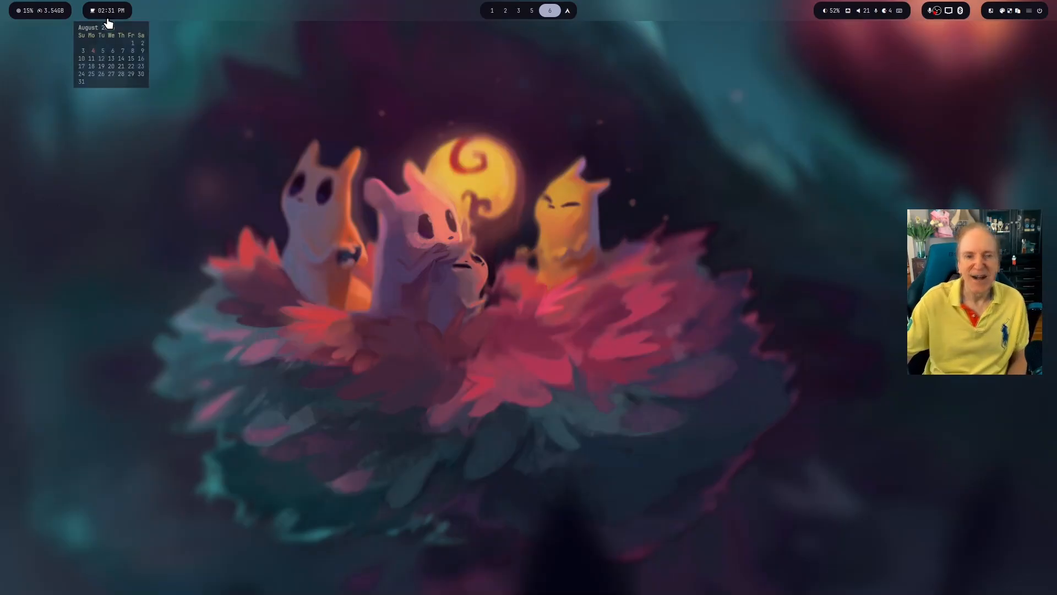
mouse_move(96, 11)
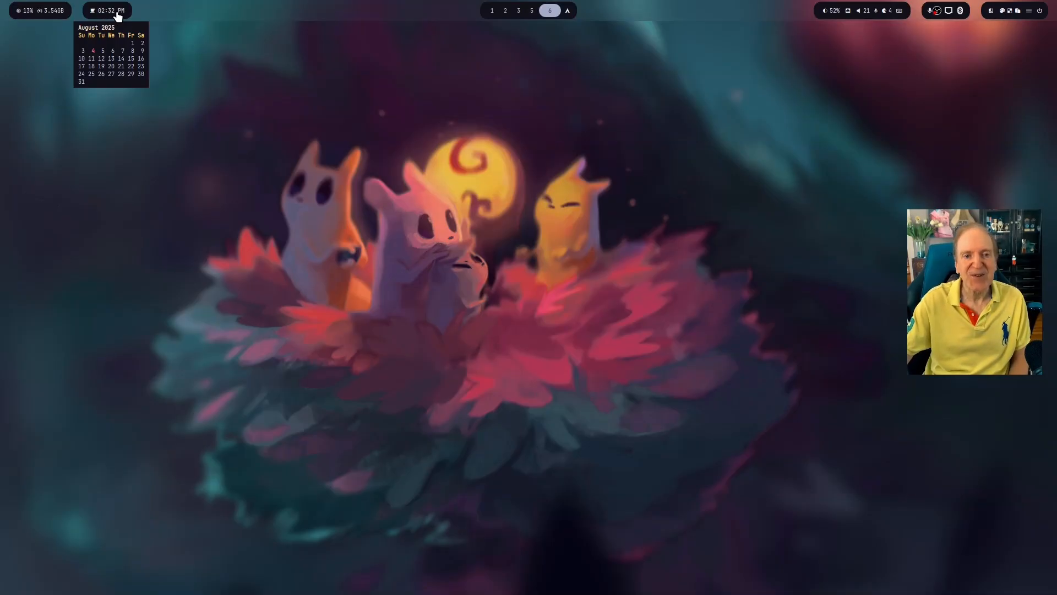
Step: Switch the bar clock to 24-hour time with the date, and view the full-year calendar before returning to the month
click(115, 15)
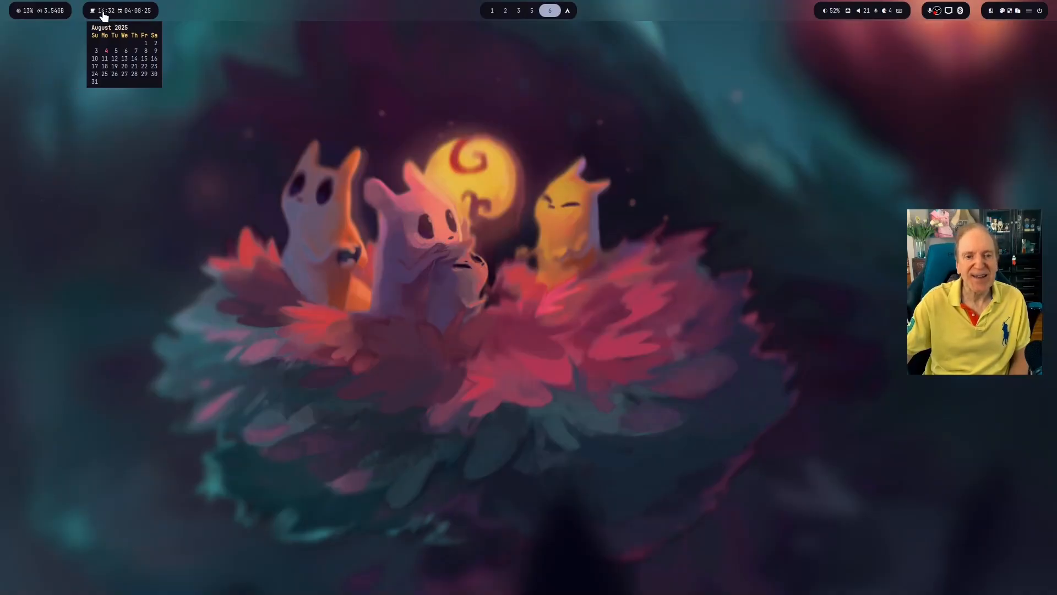
right_click(134, 14)
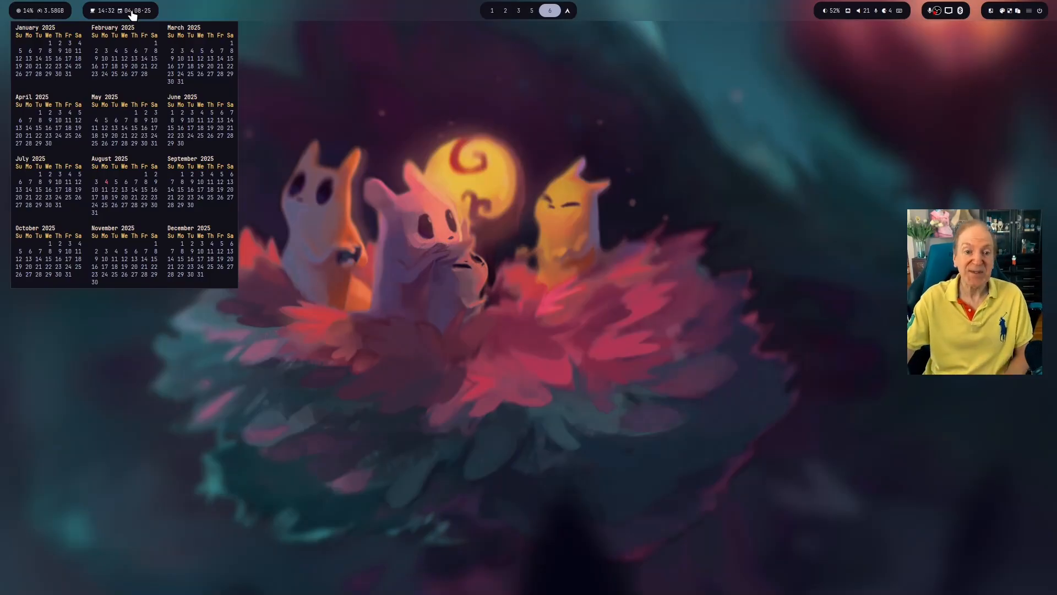
right_click(136, 15)
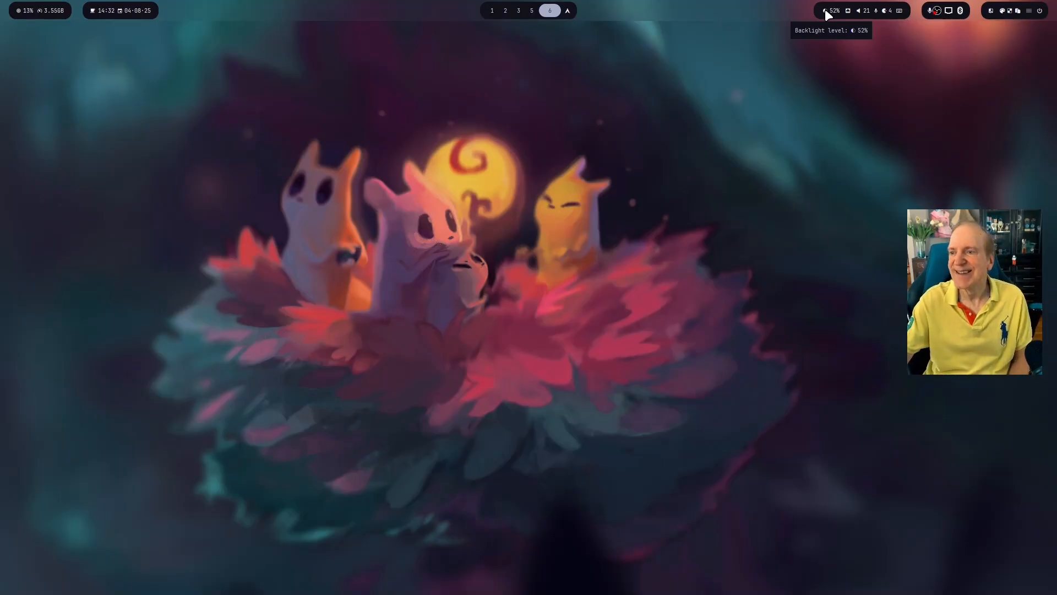
Step: Adjust the Built-in Audio Analog Stereo output volume, ending at 31%
mouse_move(848, 11)
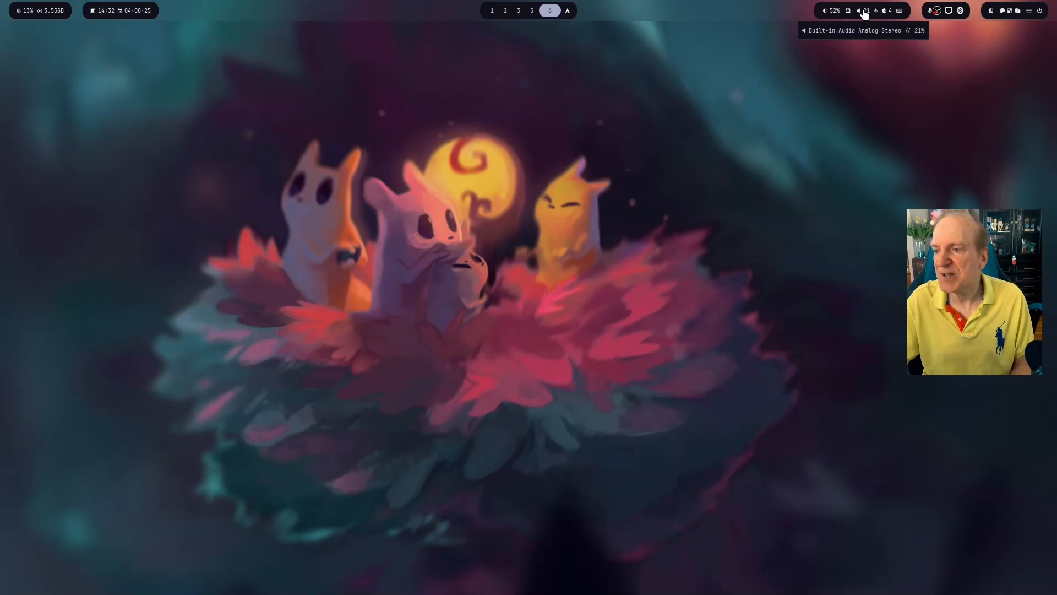
scroll(863, 15, up, 1)
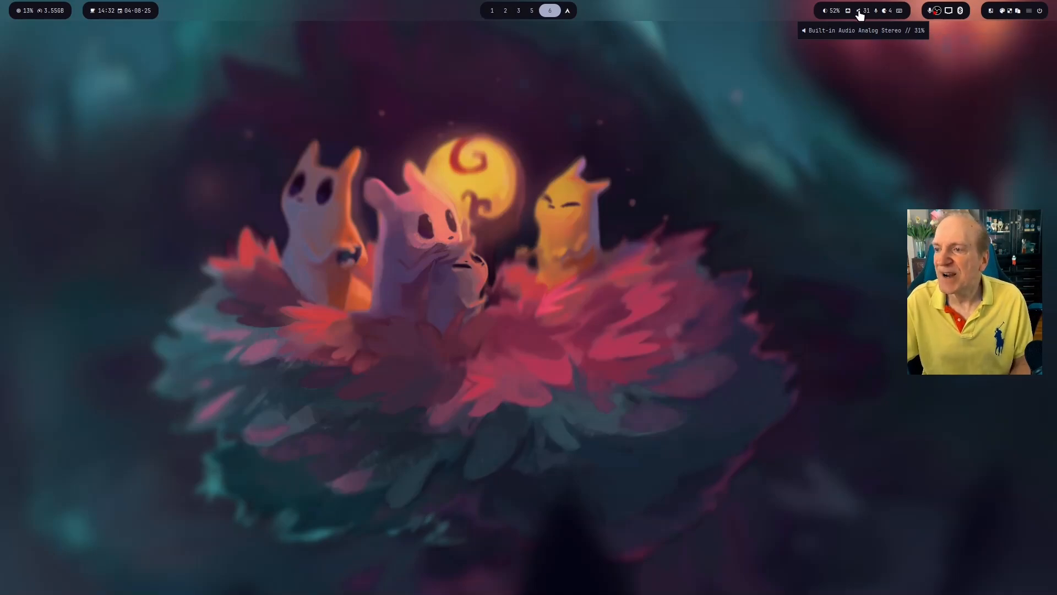
scroll(865, 15, up, 1)
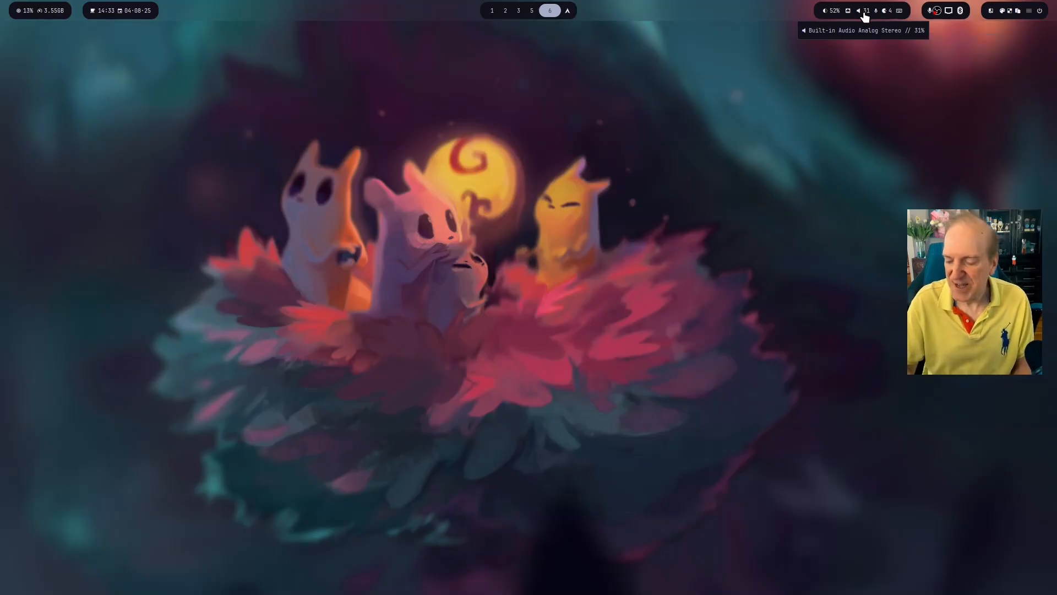
scroll(865, 17, up, 5)
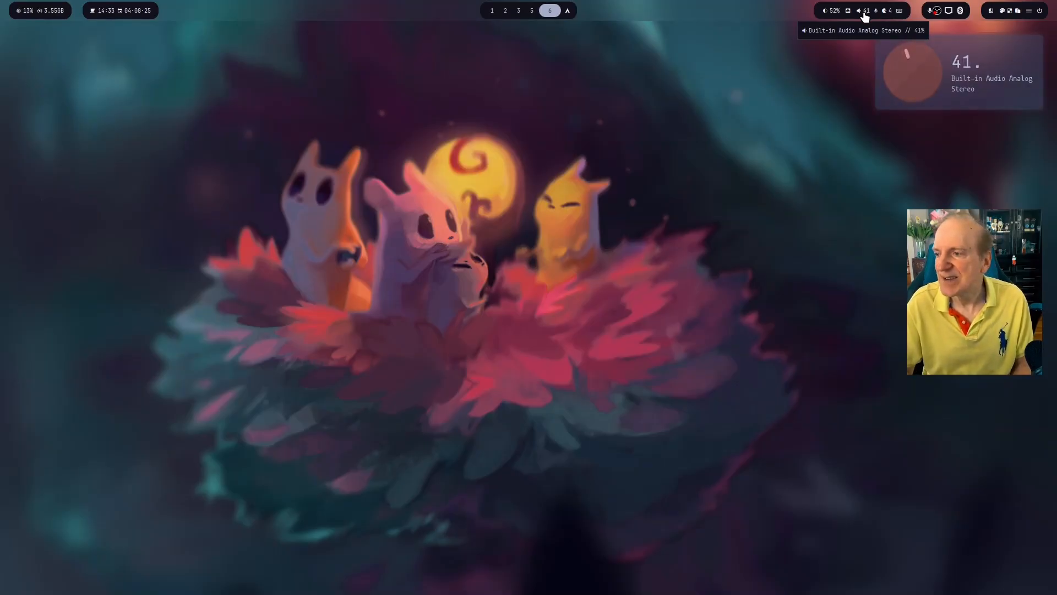
scroll(864, 17, down, 3)
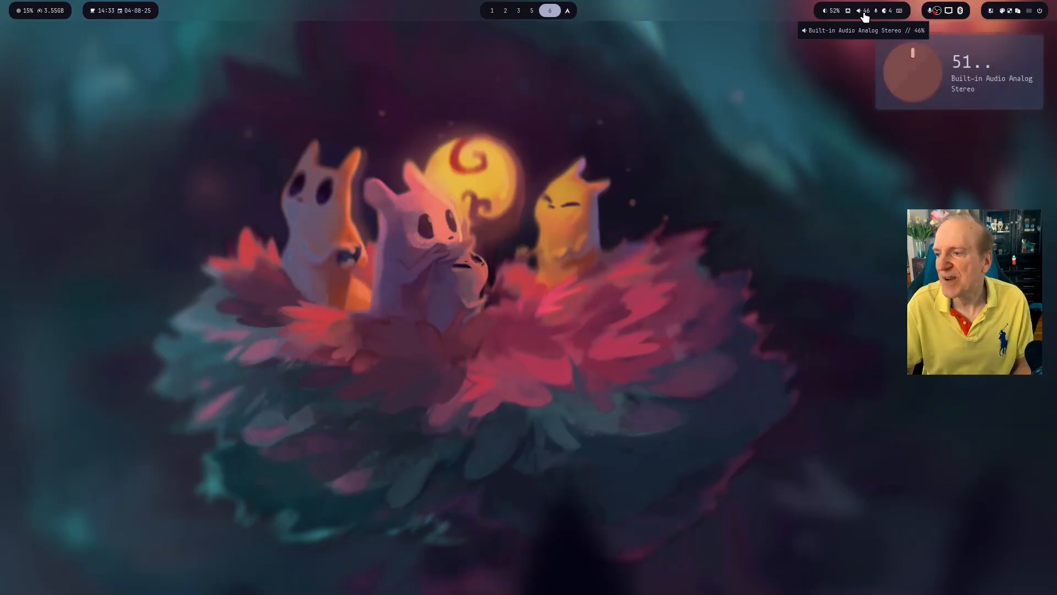
scroll(865, 16, up, 1)
scroll(865, 17, down, 3)
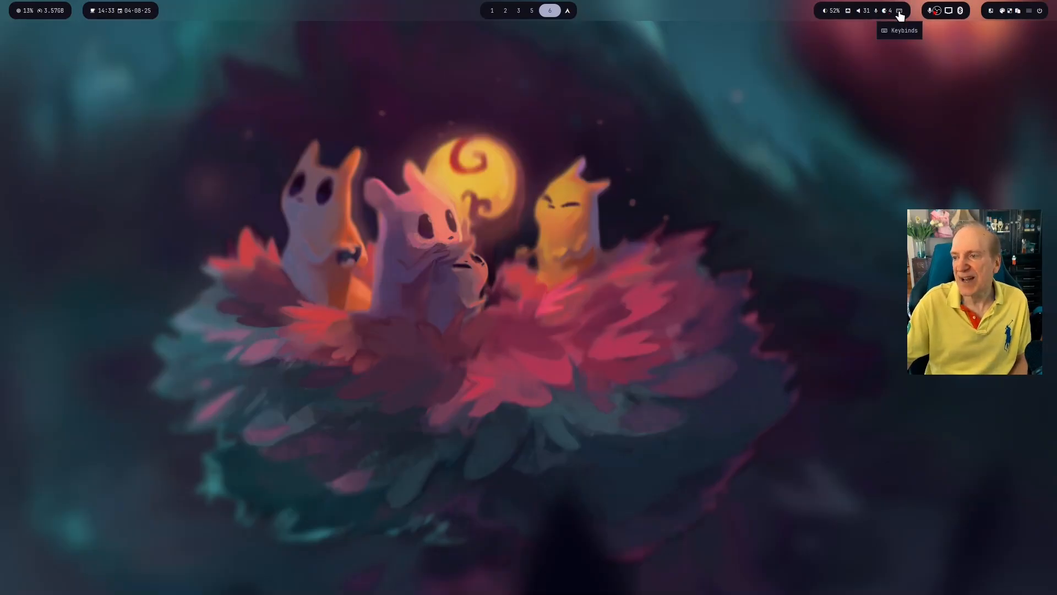
Step: Review the Keybindings list for window management, group navigation, focus and resize shortcuts, and close the list
click(900, 12)
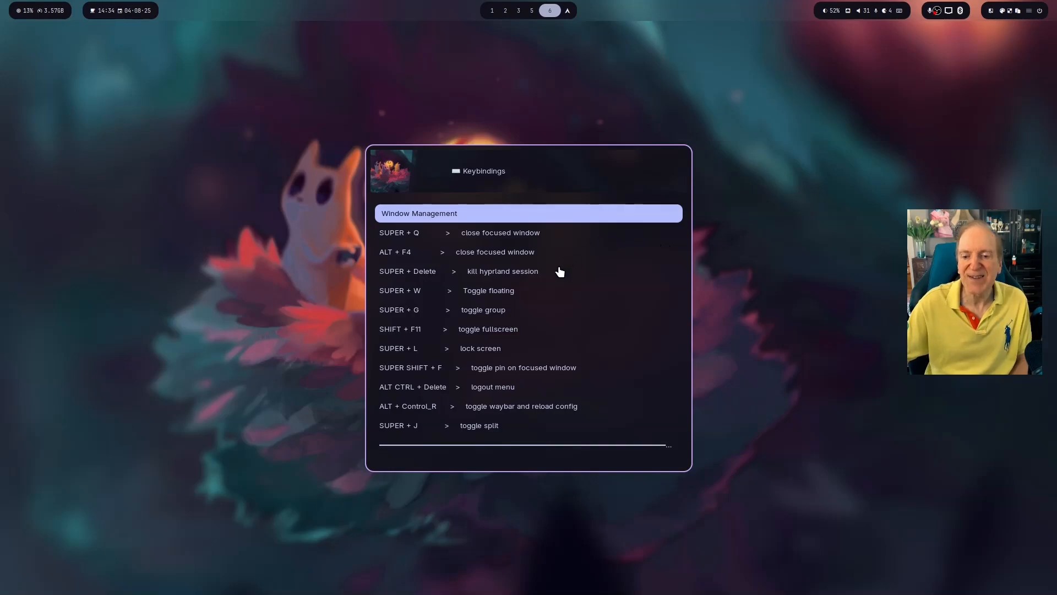
key(Down)
key(Down)
key(Down)
key(Down)
key(Down)
key(Down)
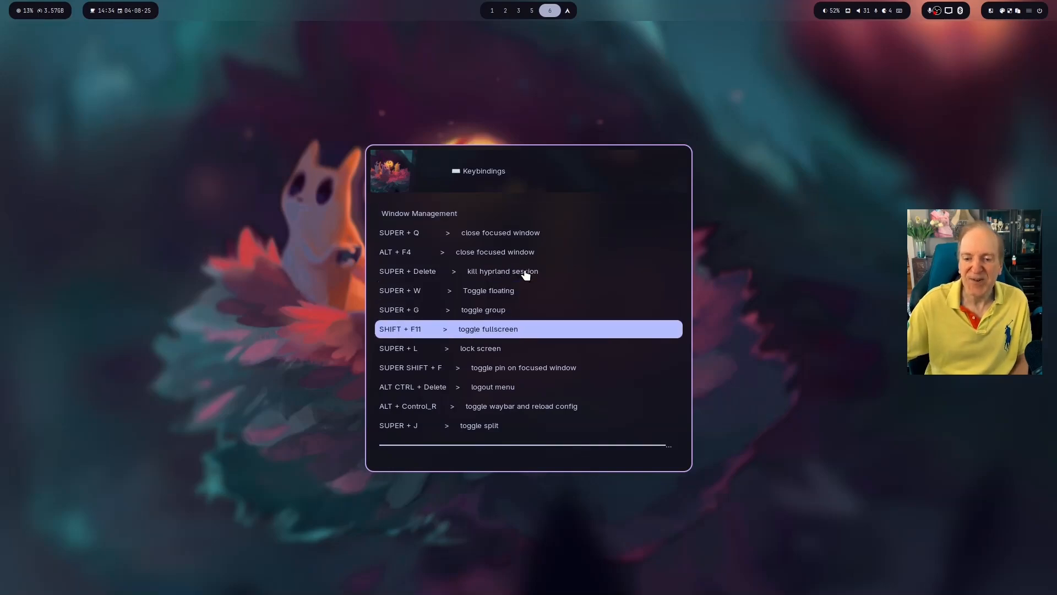
key(Down)
key(Down)
key(Down)
key(Down)
key(Down)
key(Down)
key(Down)
key(Down)
key(Down)
key(Down)
key(Down)
key(Down)
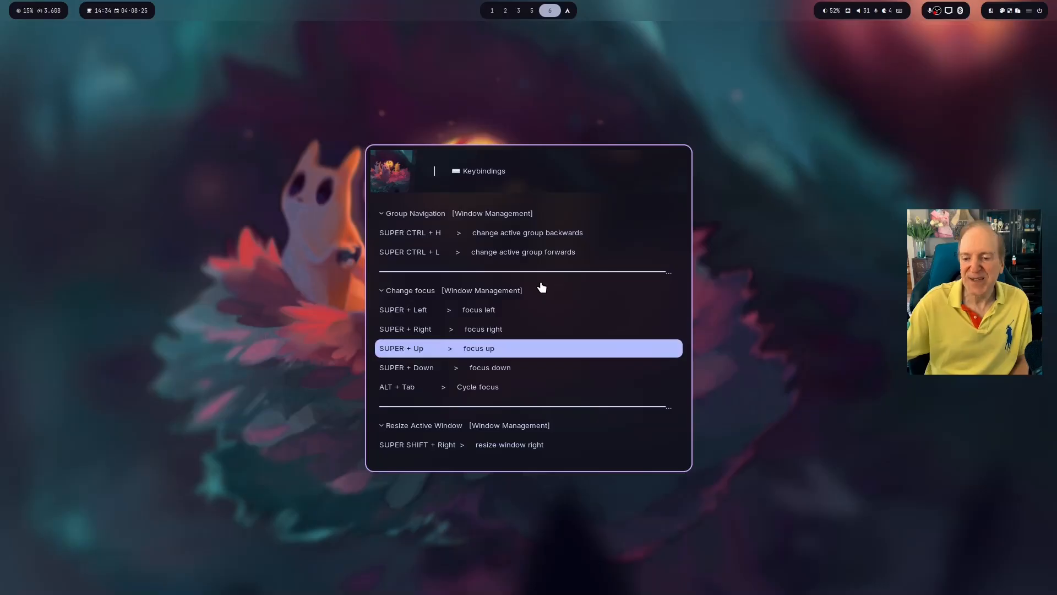
key(Down)
key(Down)
key(Down)
key(Down)
key(Down)
key(Down)
key(Down)
key(Down)
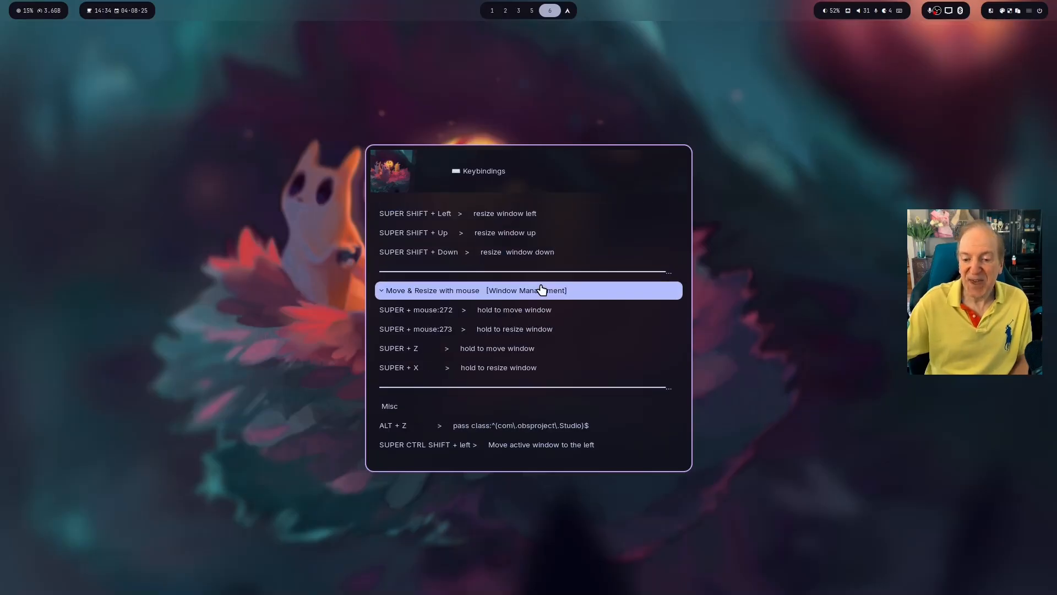
key(Up)
key(Up)
key(Up)
key(Up)
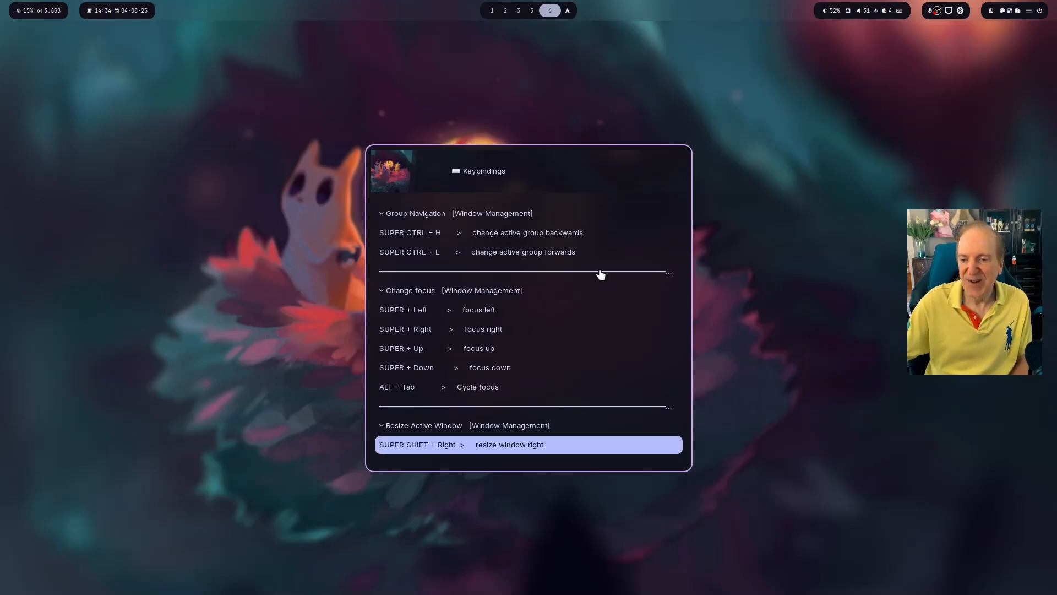
key(Escape)
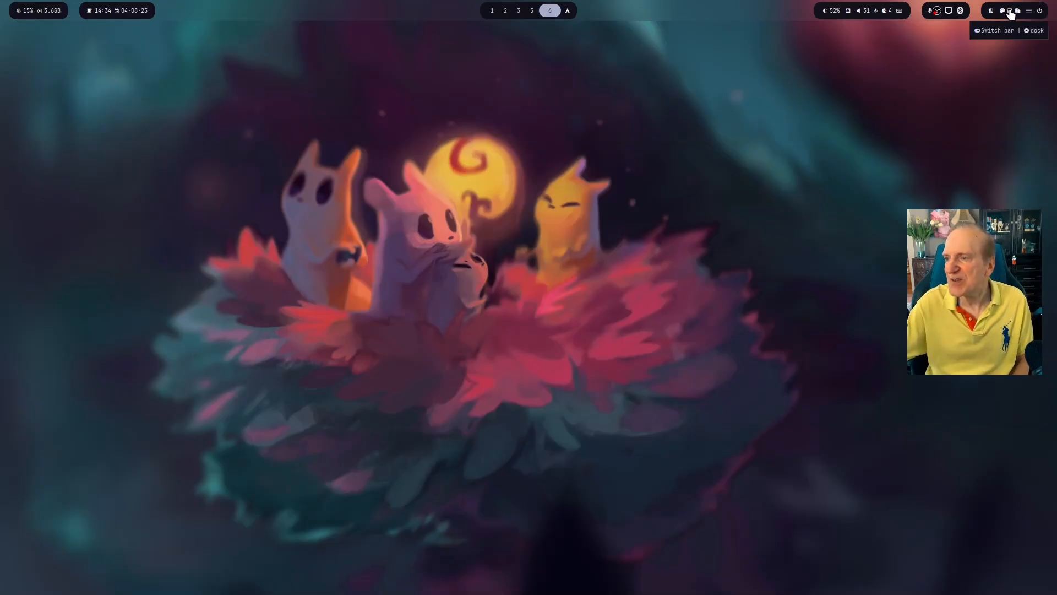
Step: View the lock, logout, suspend, shutdown, hibernate and reboot options, and dismiss them without choosing one
click(1040, 12)
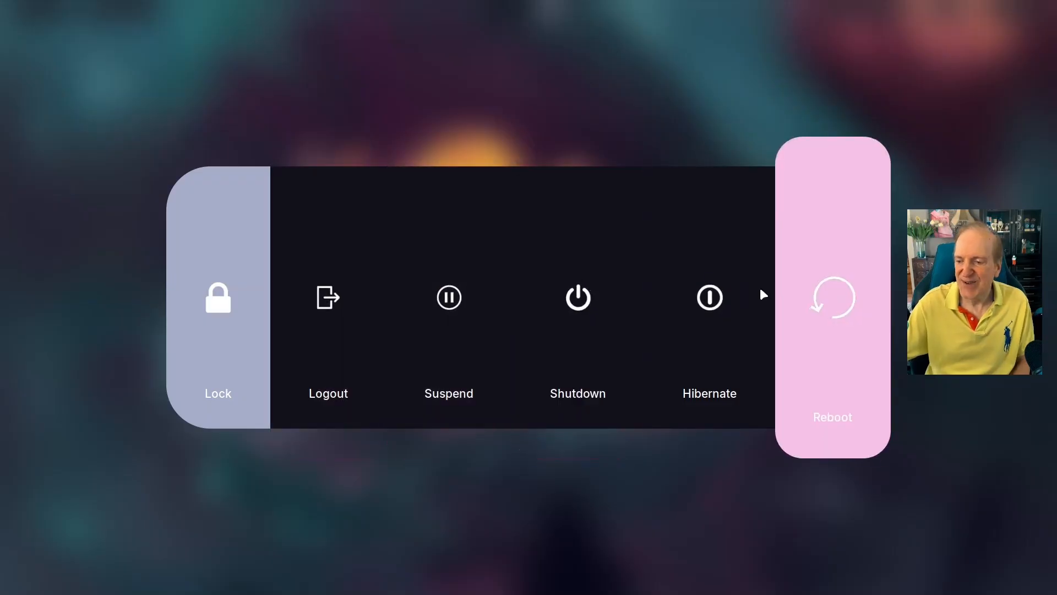
click(551, 119)
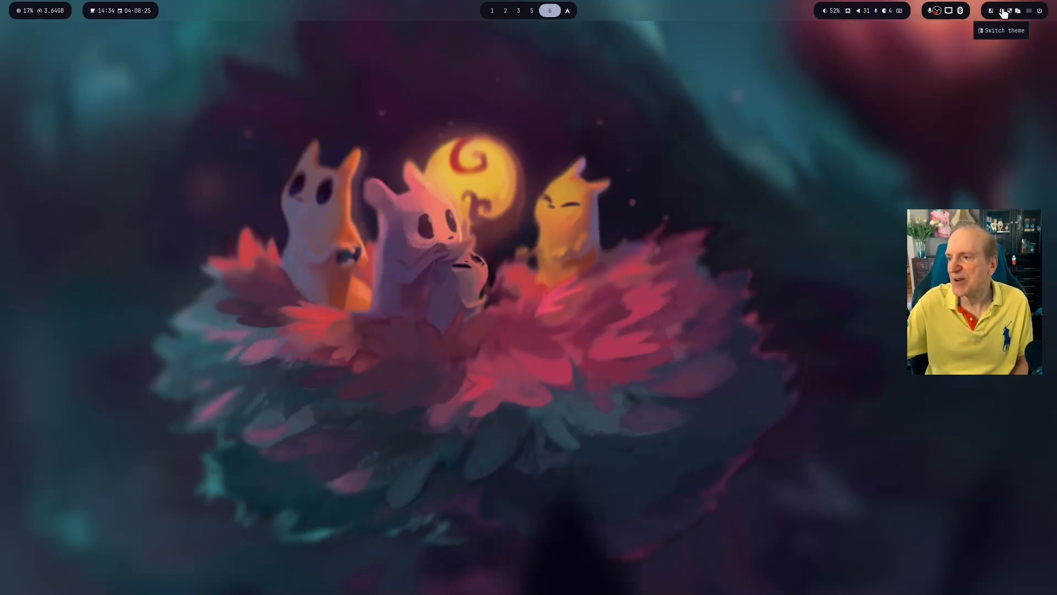
Step: Cycle through the desktop themes, ending on Rosé Pine, and switch the status bar to another layout
click(1004, 11)
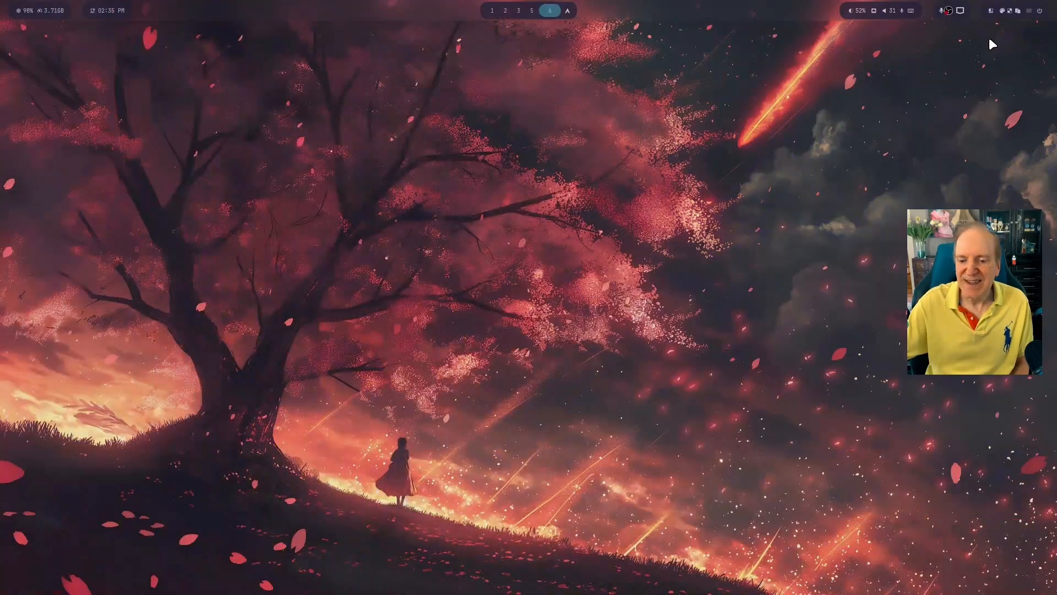
click(1002, 12)
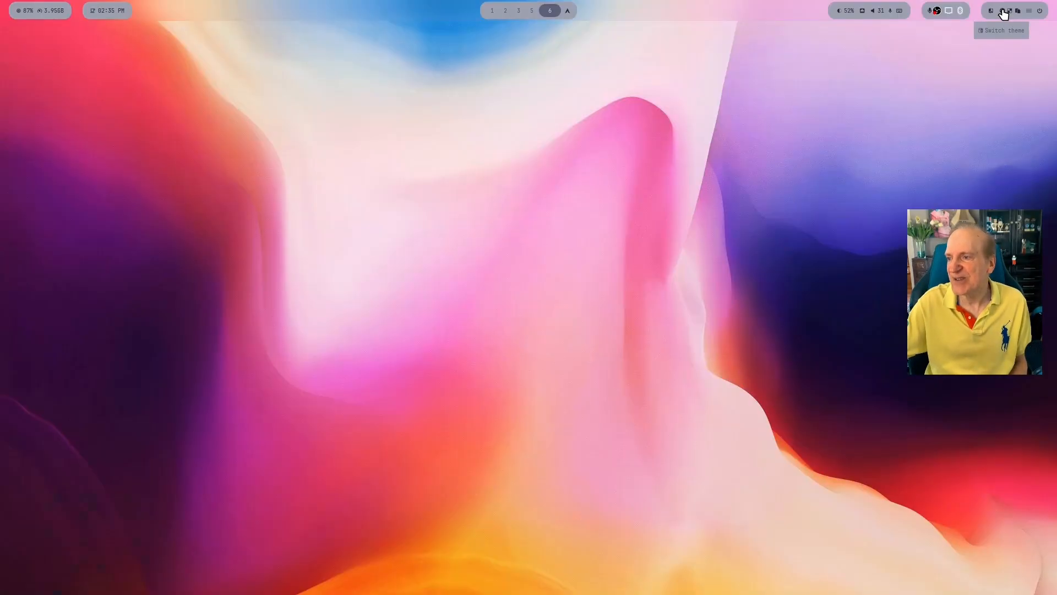
click(1002, 12)
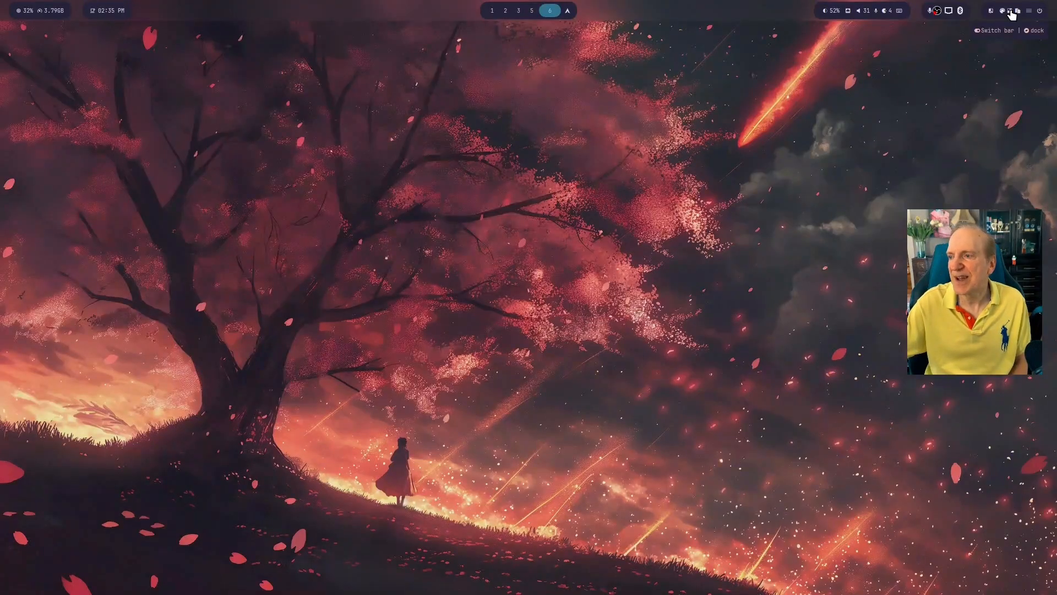
click(1011, 12)
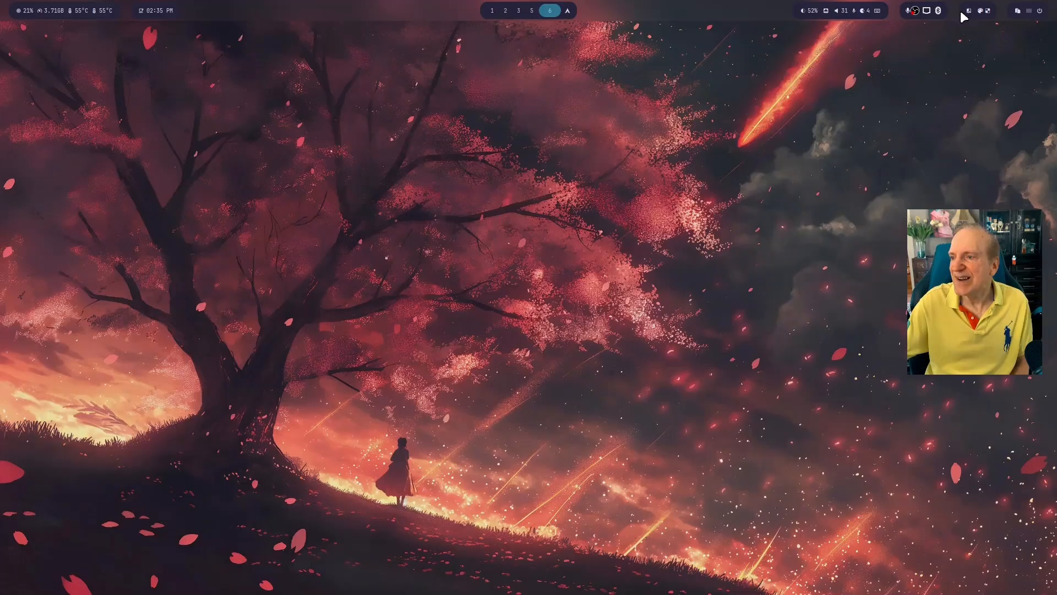
Step: Browse the theme selector past Tokyo Night, Material Sakura, Graphite Mono and Decay Green, and apply the Edge Runner theme
right_click(1028, 11)
mouse_move(999, 17)
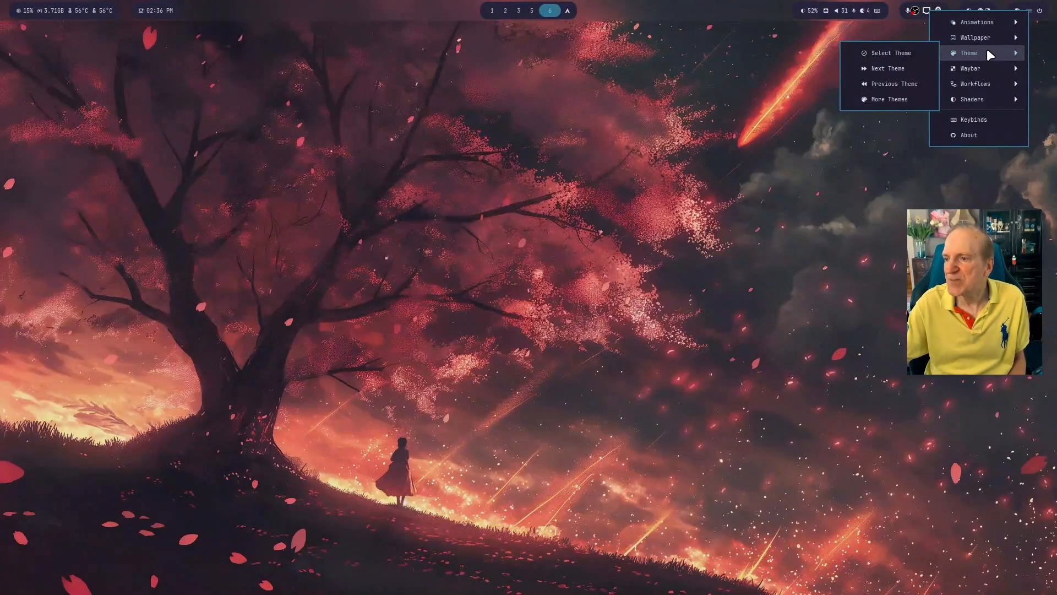
click(893, 52)
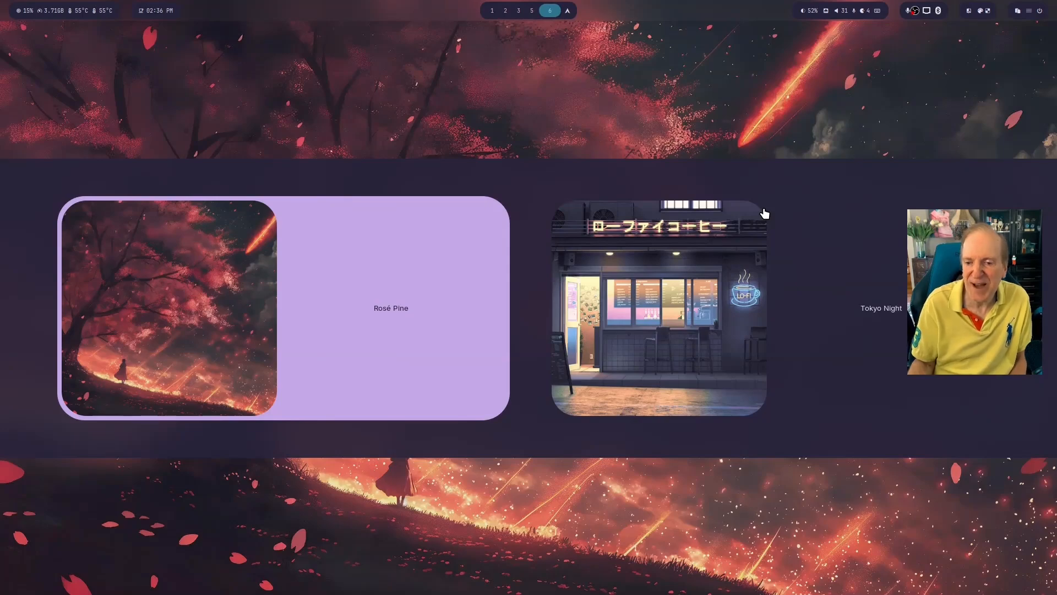
click(764, 213)
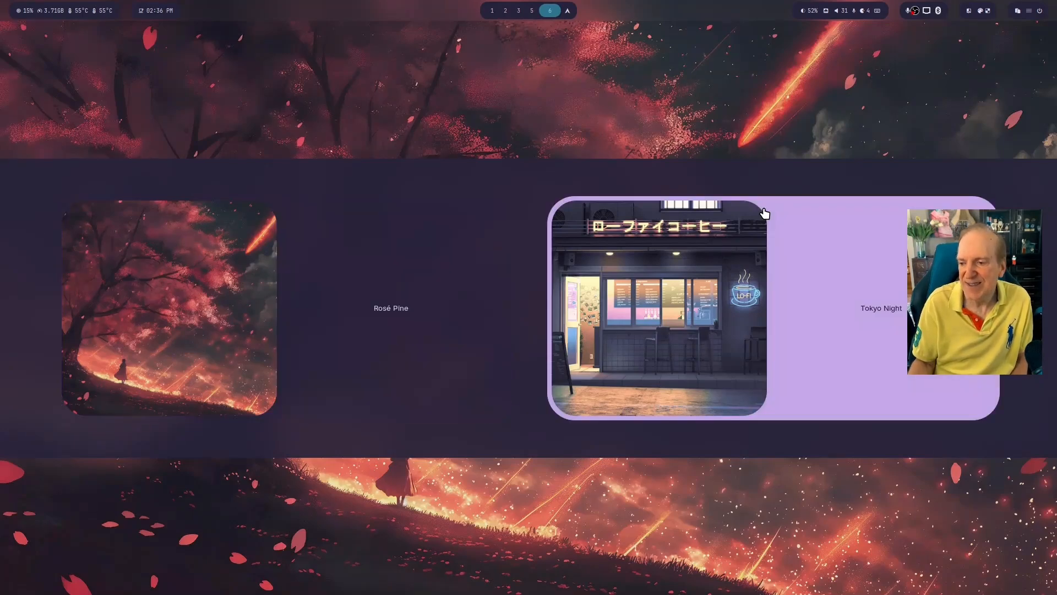
key(Right)
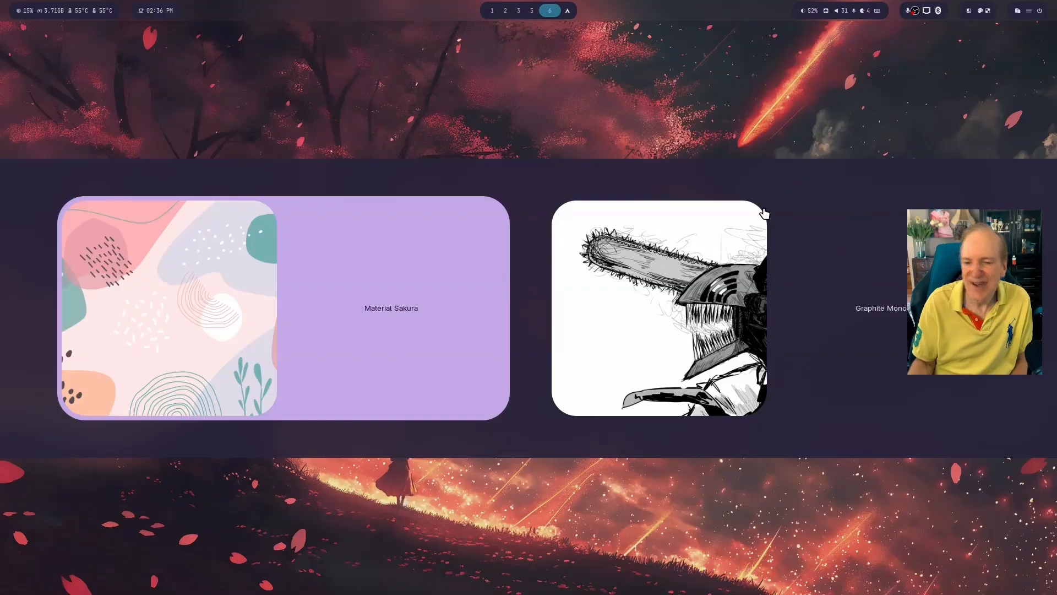
key(Right)
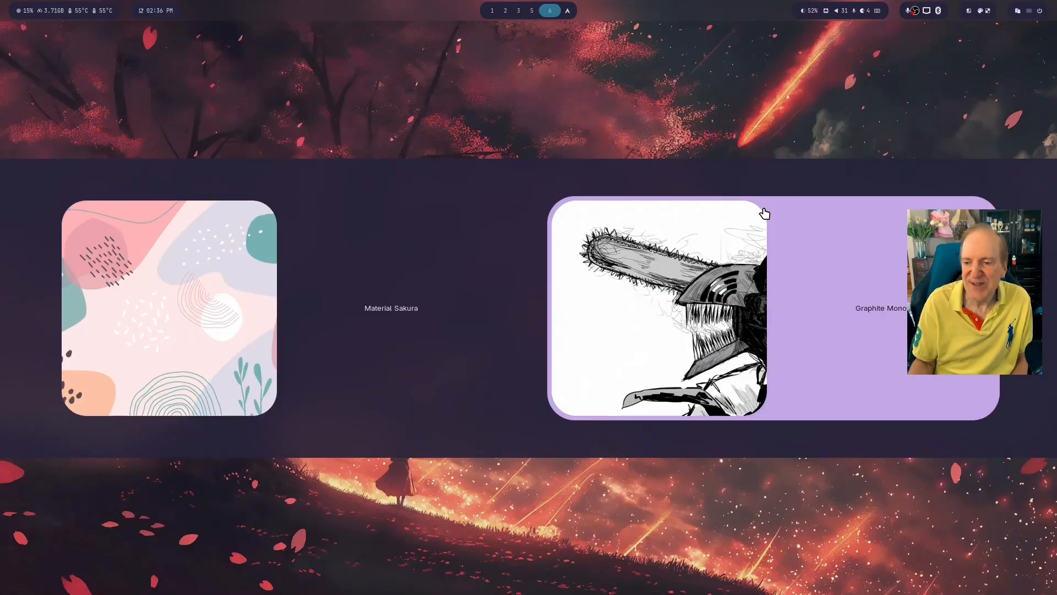
key(Right)
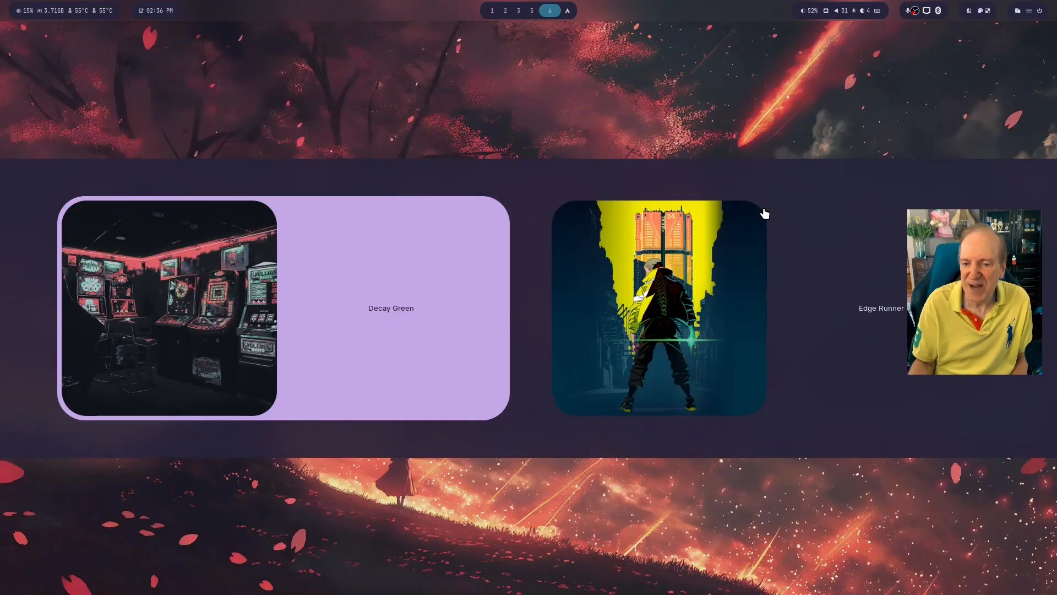
key(Right)
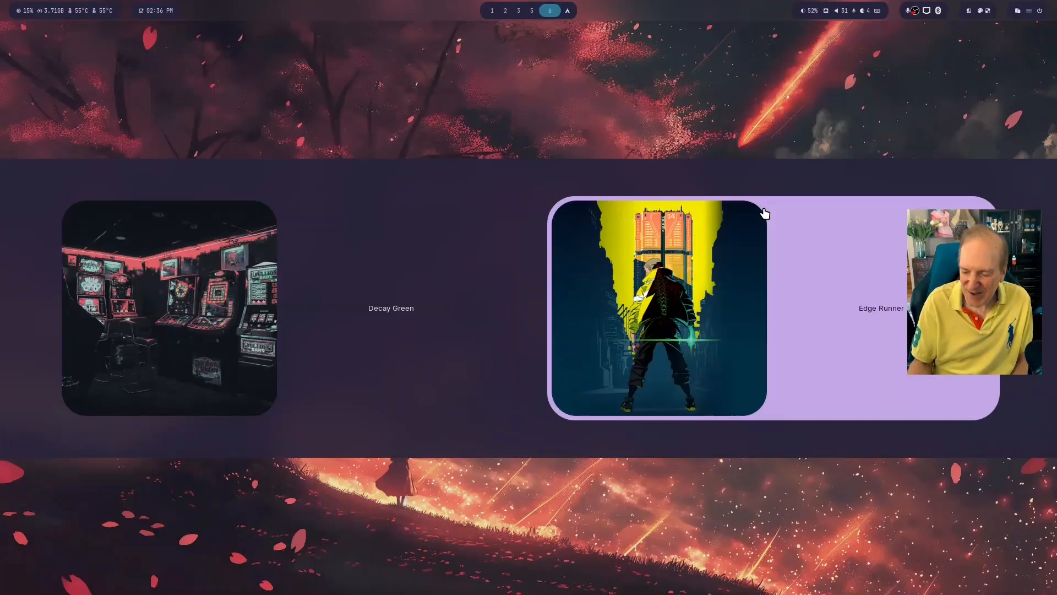
key(Return)
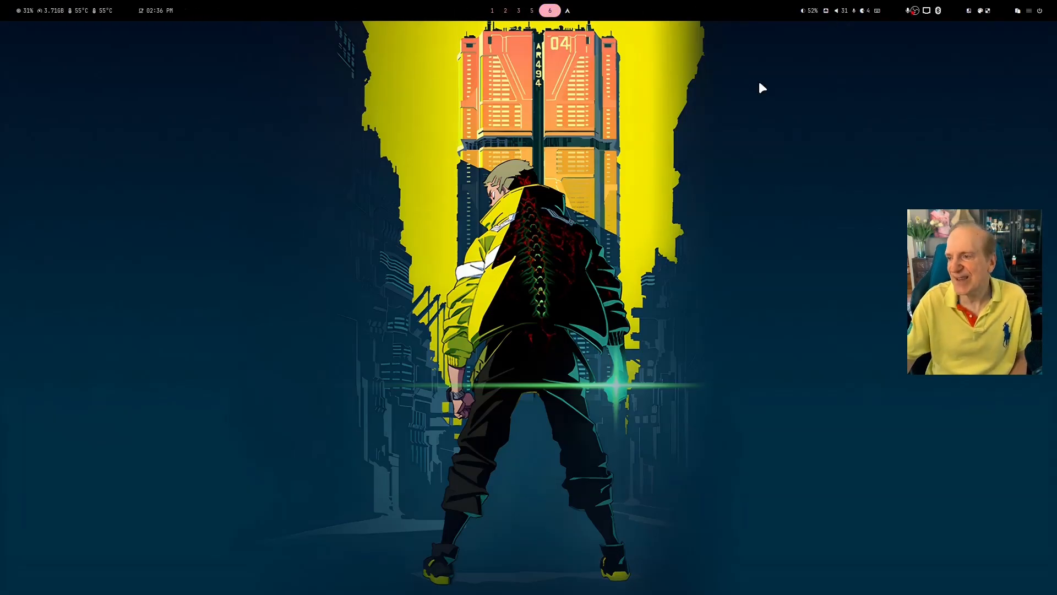
Step: Bring up the animation selector and move between workspaces to examine the current animation, ending on workspace 1
click(1030, 11)
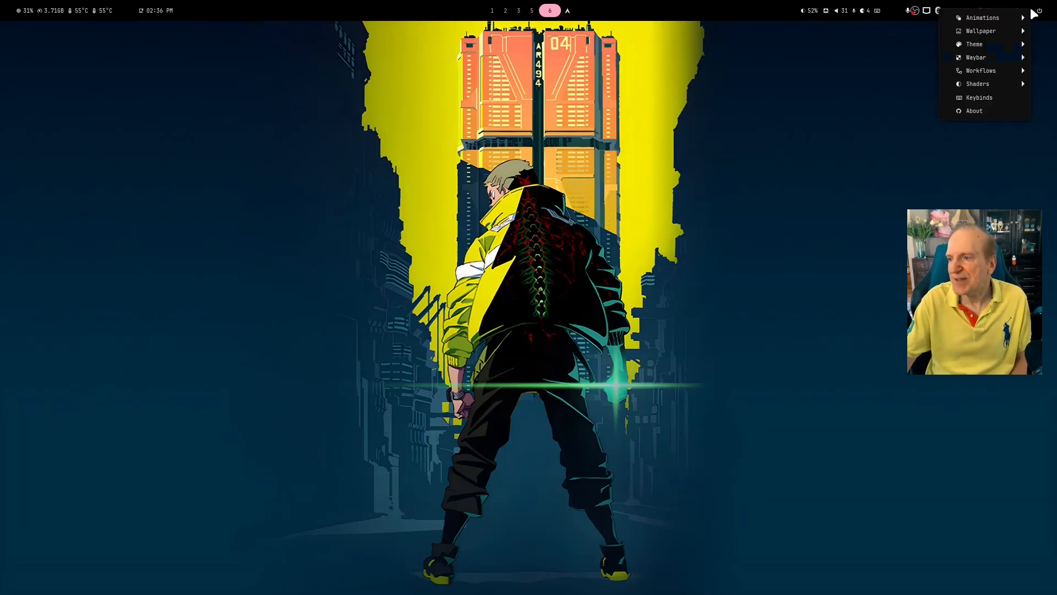
mouse_move(1001, 21)
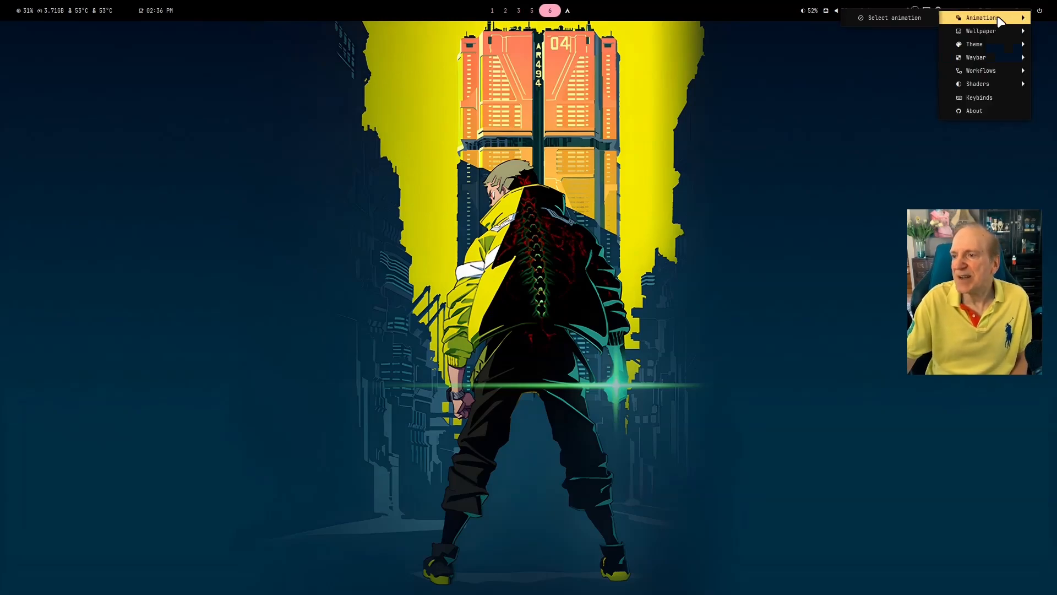
click(894, 19)
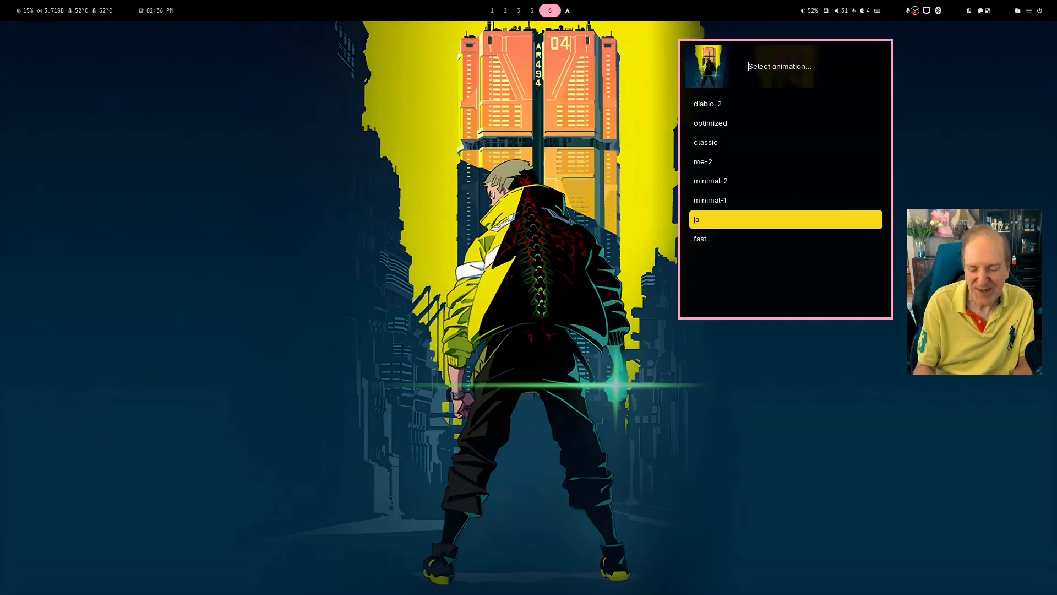
key(super+s)
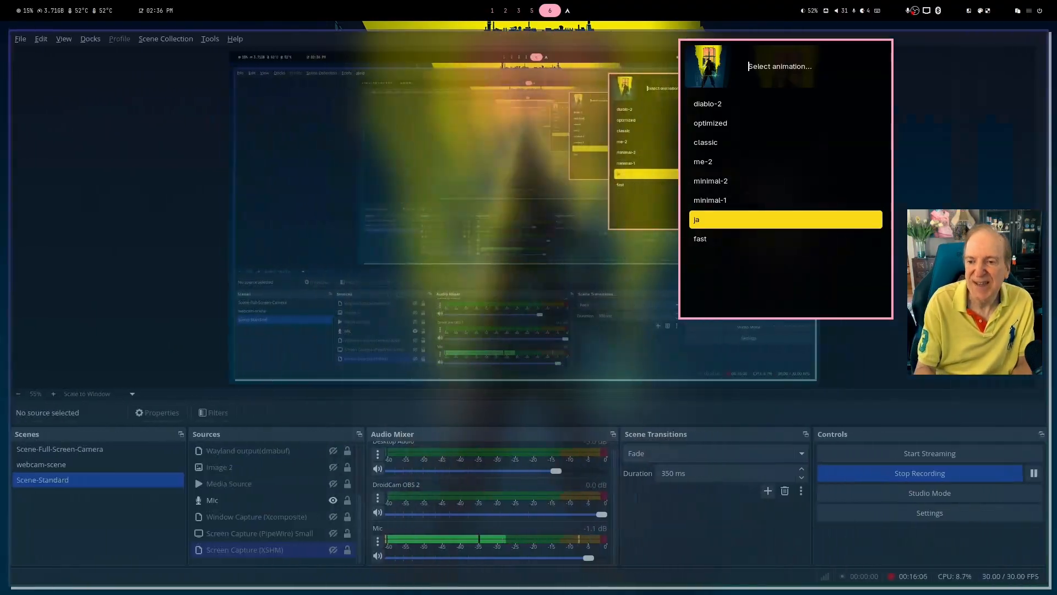
key(ctrl+super+Right)
key(ctrl+super+Left)
key(ctrl+super+Left)
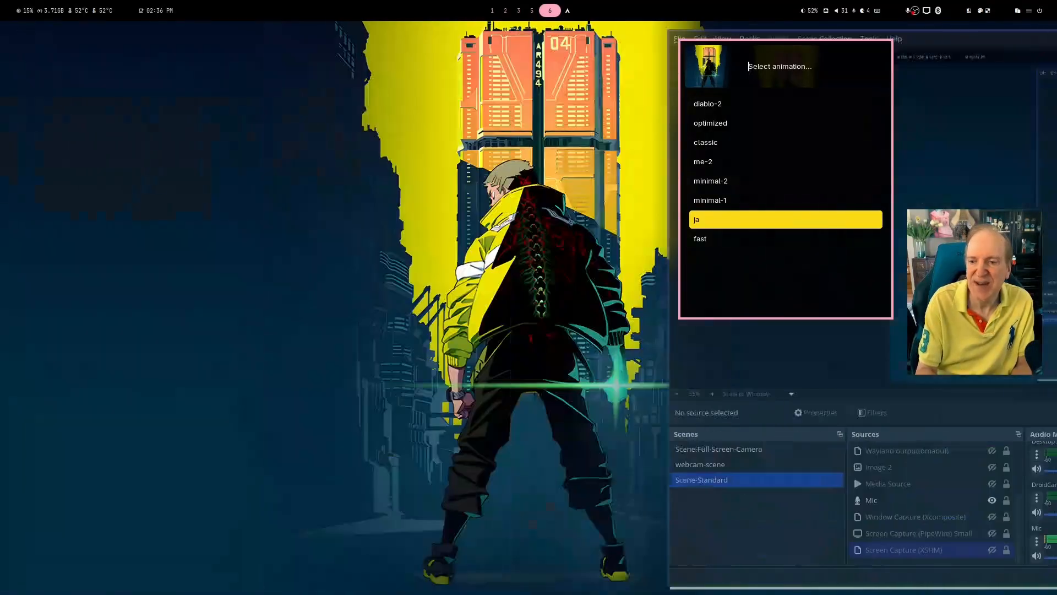
key(ctrl+super+Left)
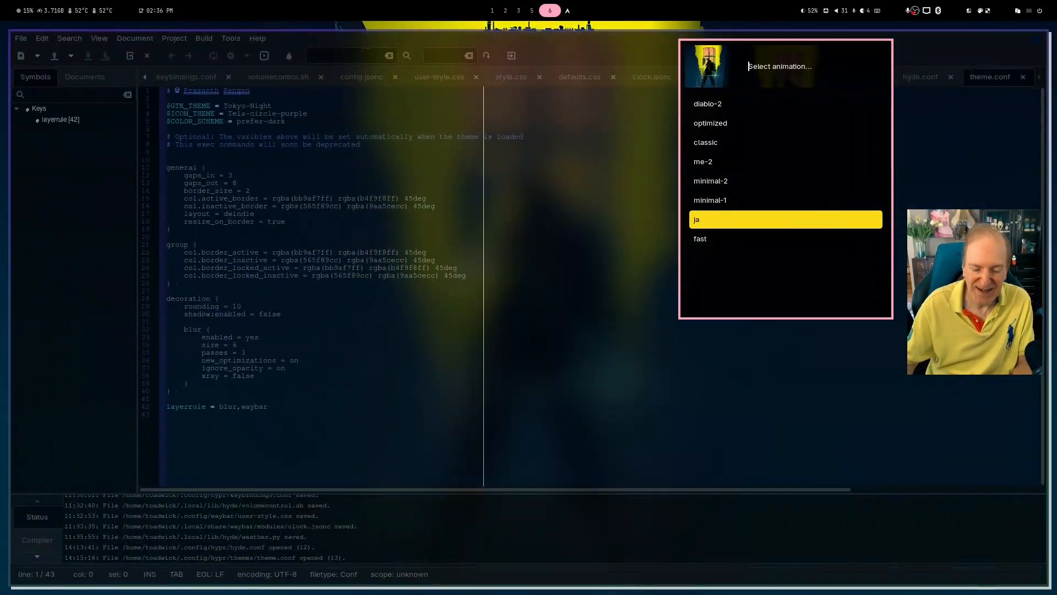
click(492, 10)
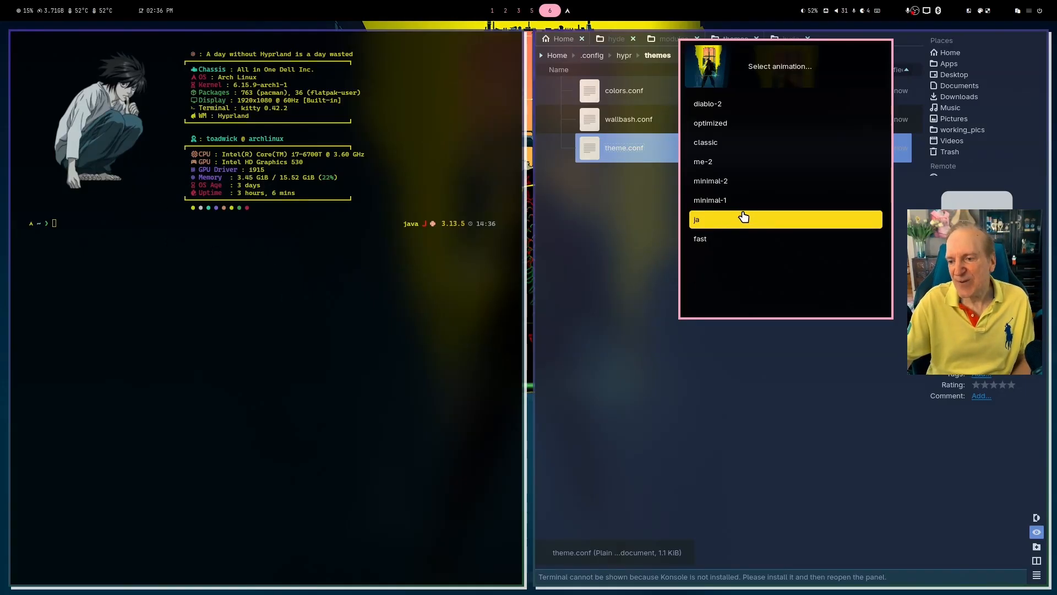
Step: Apply the diablo-2 animation and step down through the workspaces to workspace 1 to examine its transitions
click(707, 105)
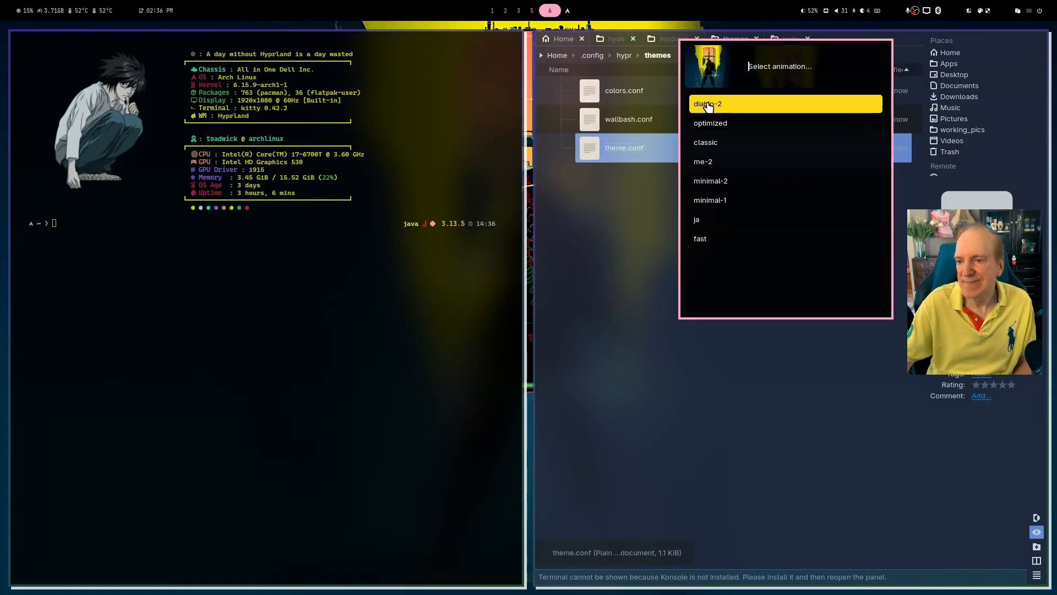
click(707, 106)
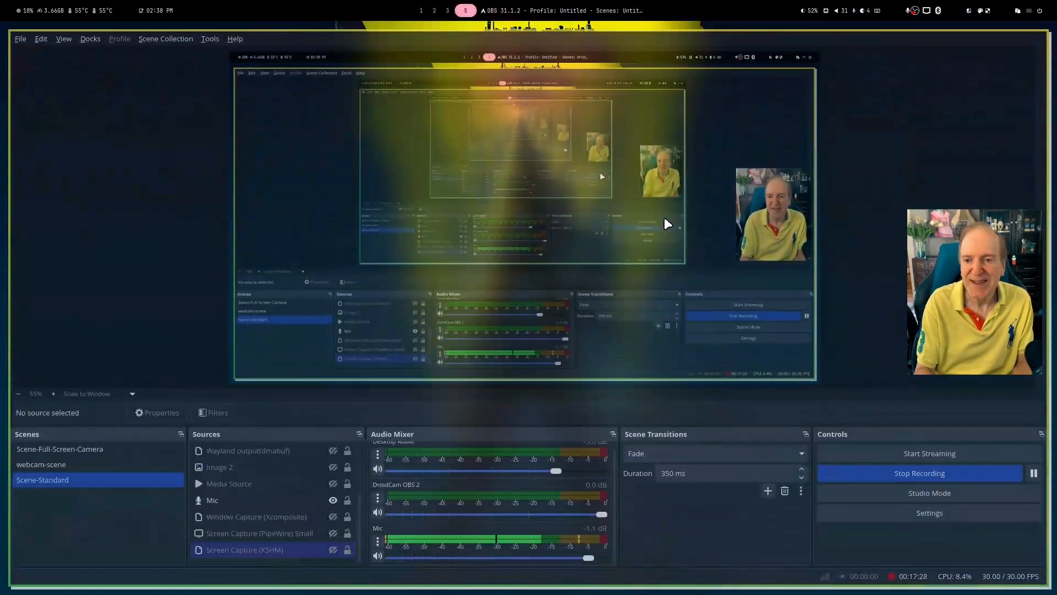
key(super+7)
key(super+6)
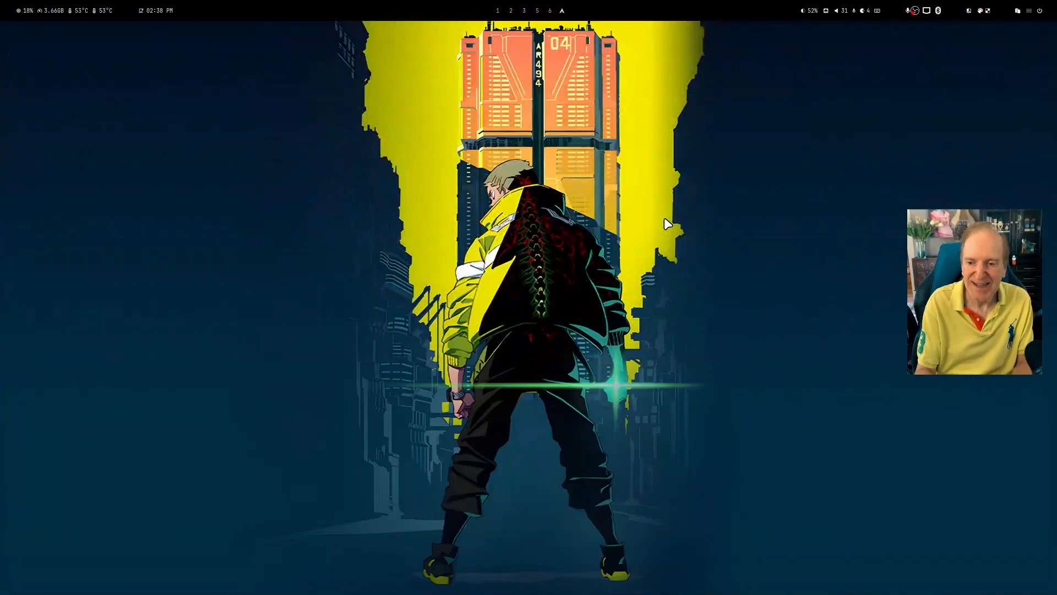
key(super+5)
key(super+4)
key(super+3)
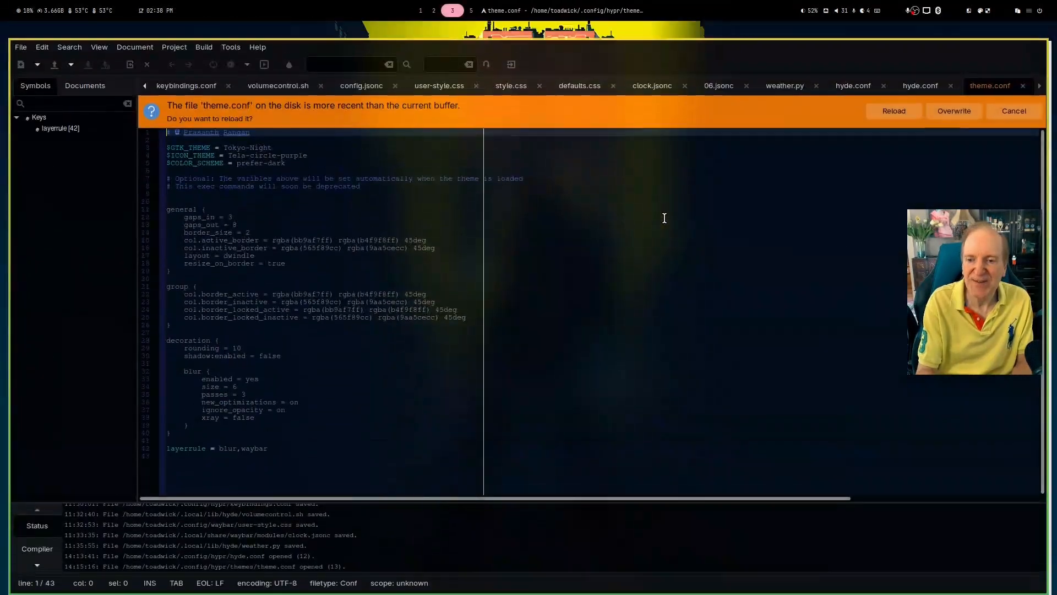
key(super+2)
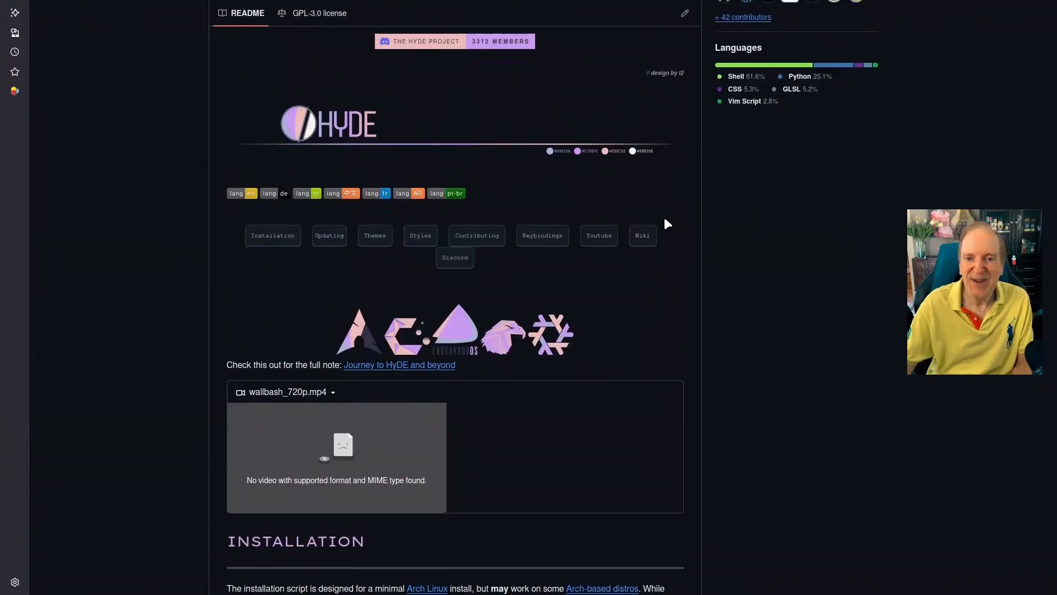
key(super+1)
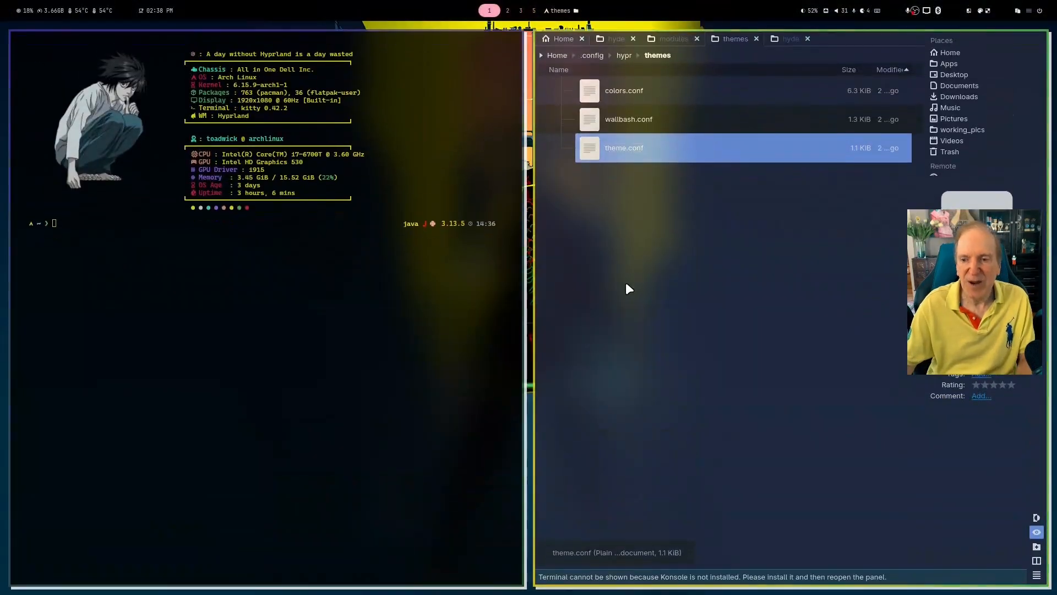
Step: Close the file manager window showing the themes folder on workspace 1
click(700, 278)
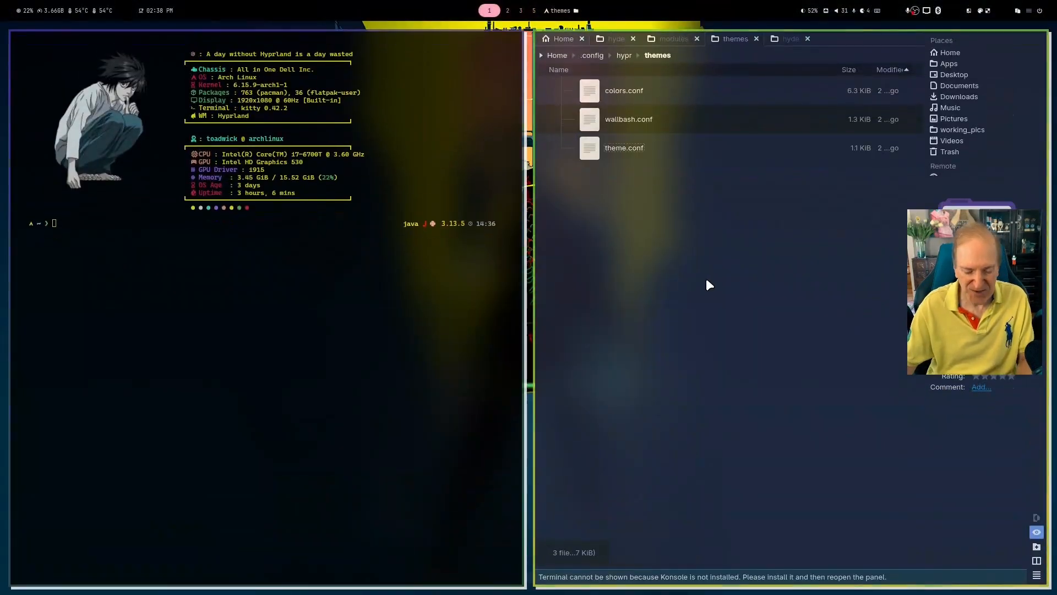
key(super+q)
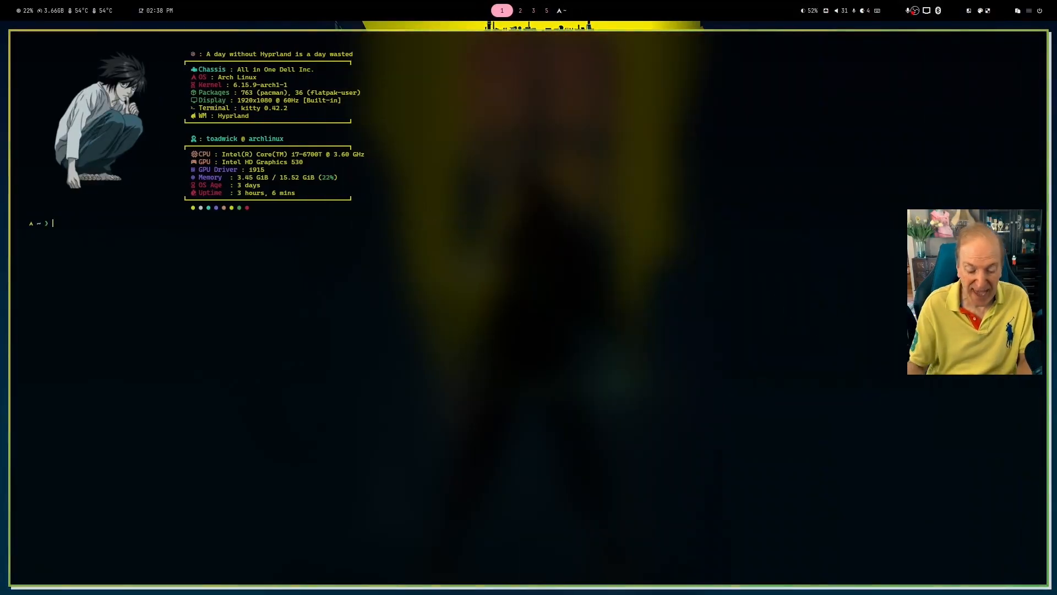
Step: Open the file manager beside the terminal on workspace 1 and check the animation entry in the HyDE menu
key(super+e)
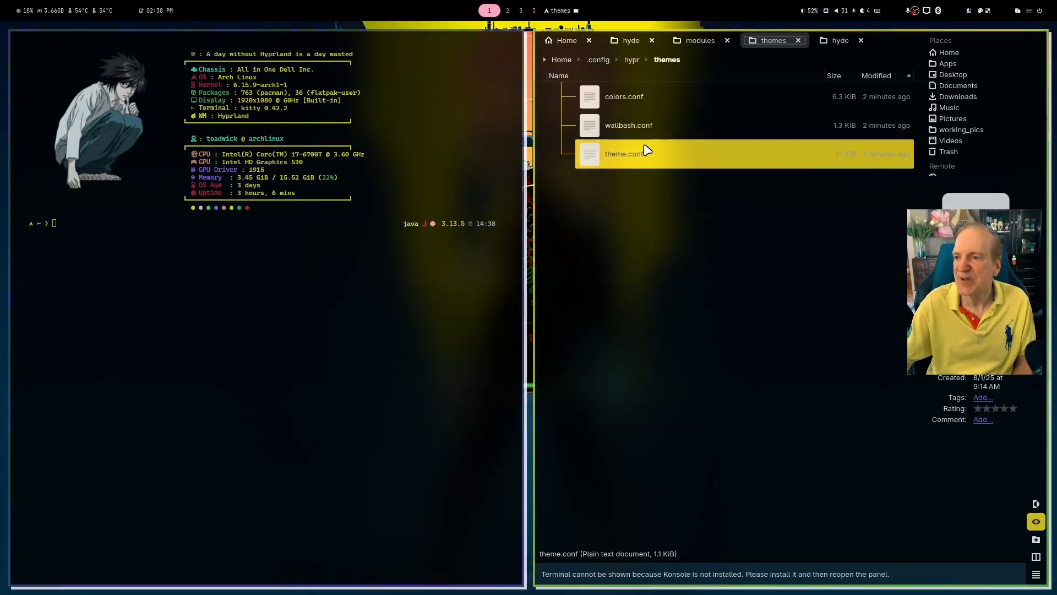
click(1028, 11)
mouse_move(1008, 24)
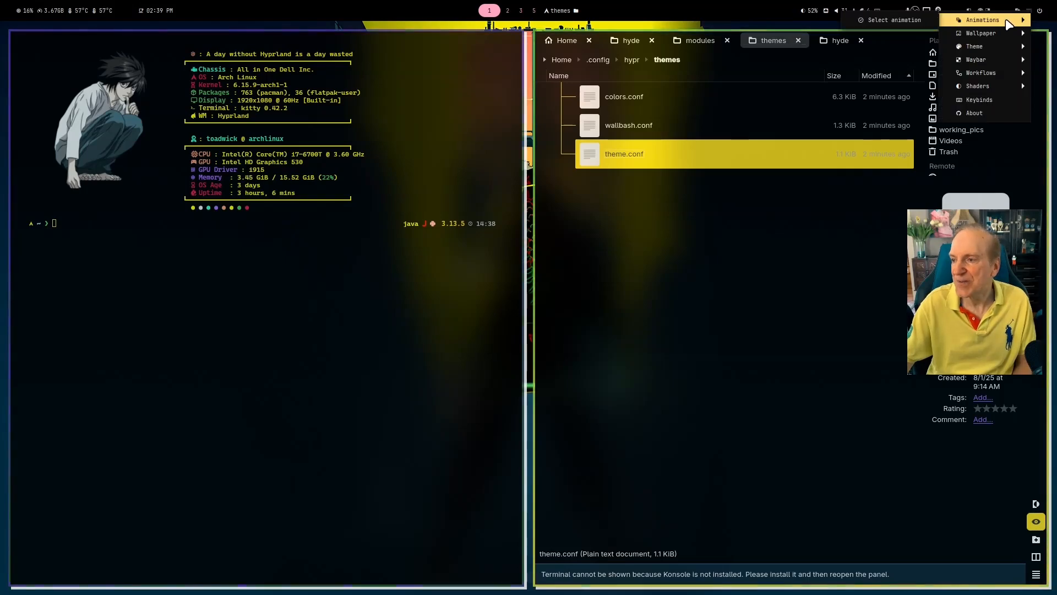
click(788, 242)
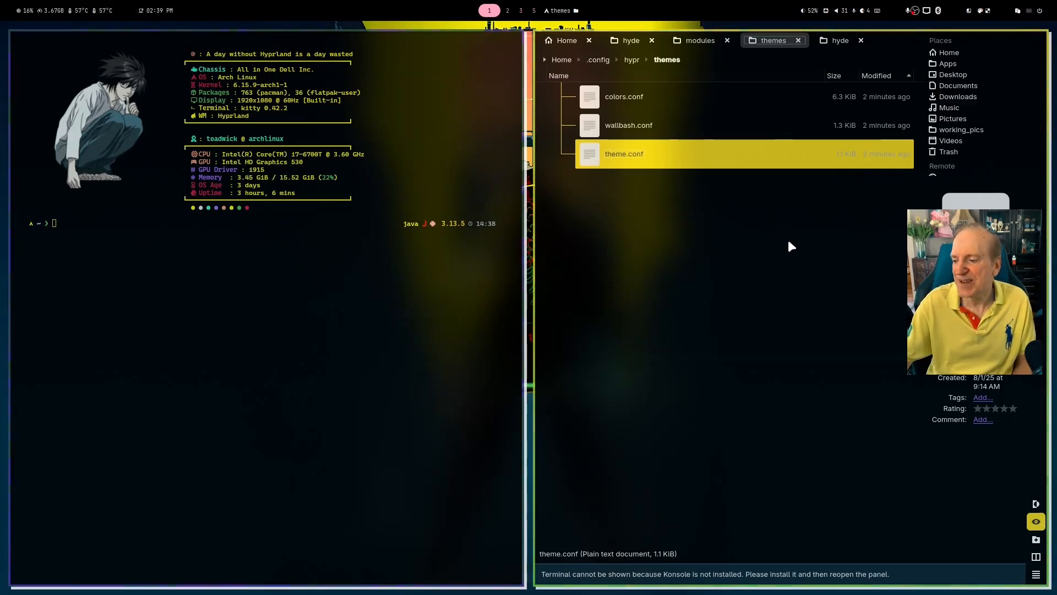
Step: Bring up the animation selector and apply the ja animation
click(1029, 11)
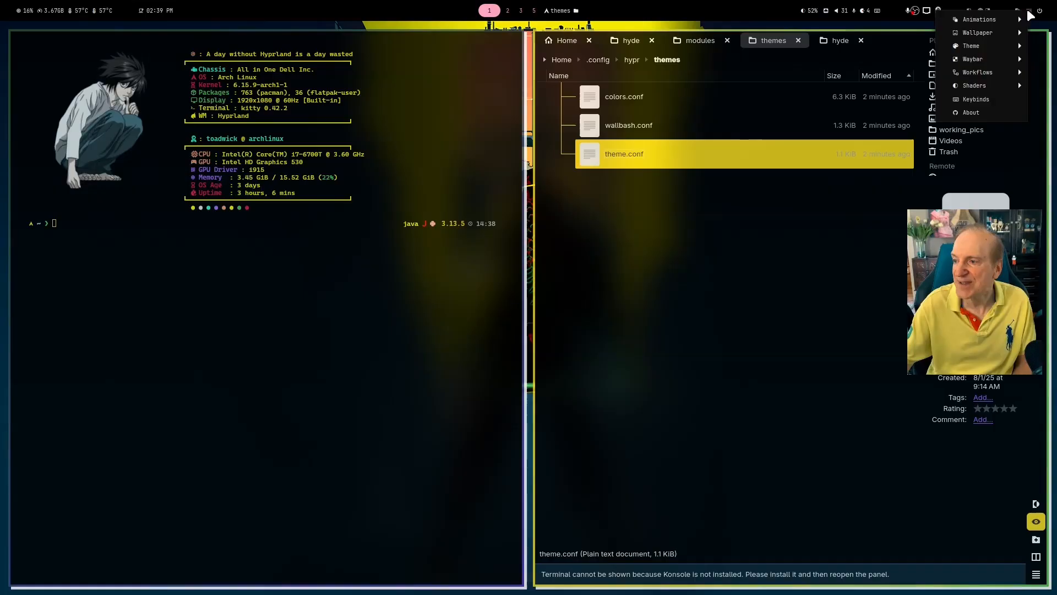
mouse_move(986, 19)
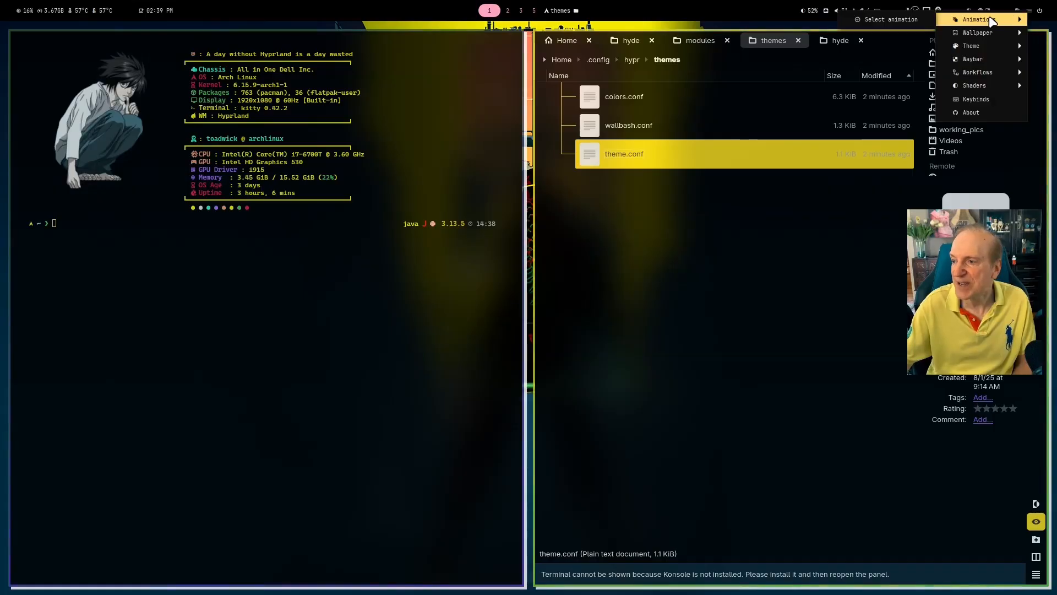
click(889, 19)
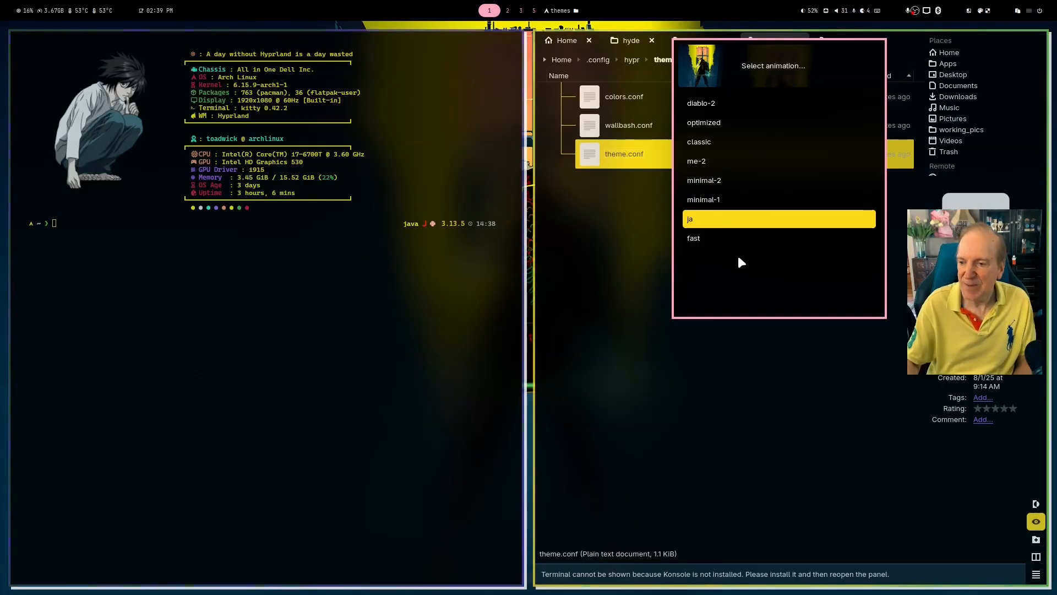
key(Escape)
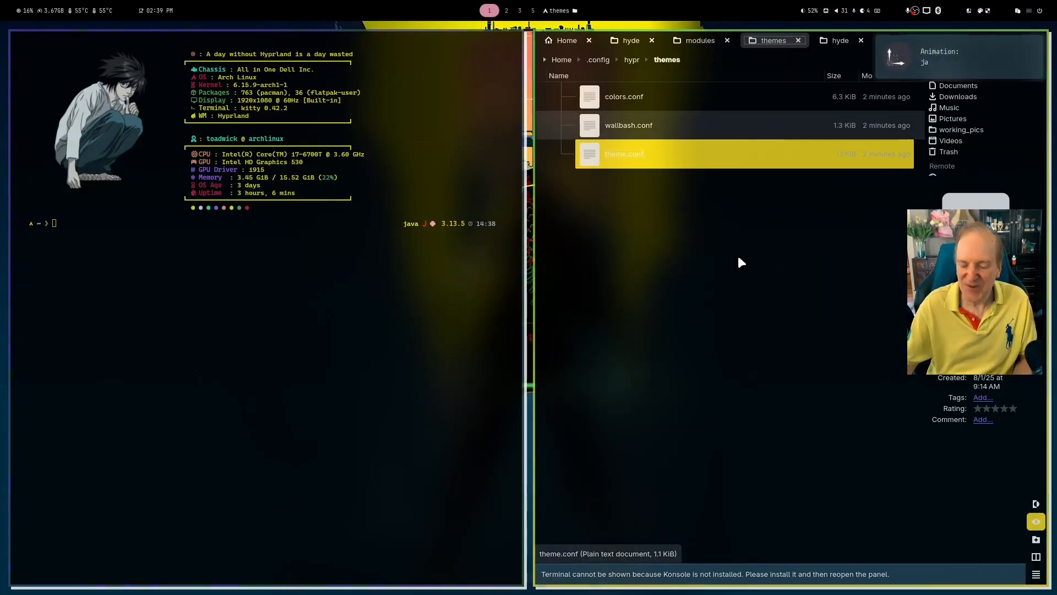
Step: Check the wallpaper options in the HyDE menu and switch to the empty workspace 6
click(1030, 11)
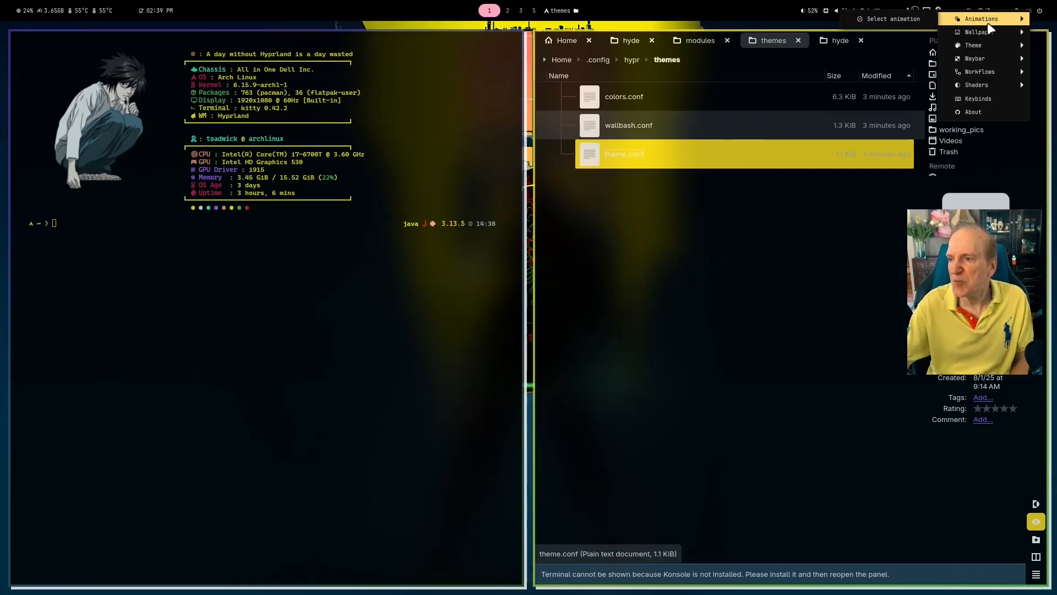
mouse_move(990, 33)
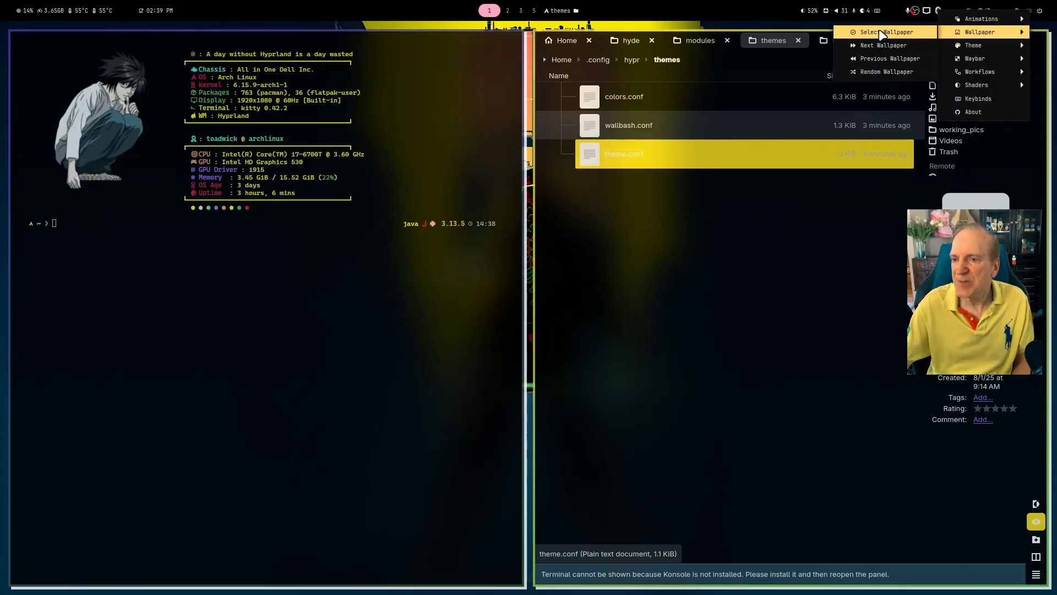
click(763, 21)
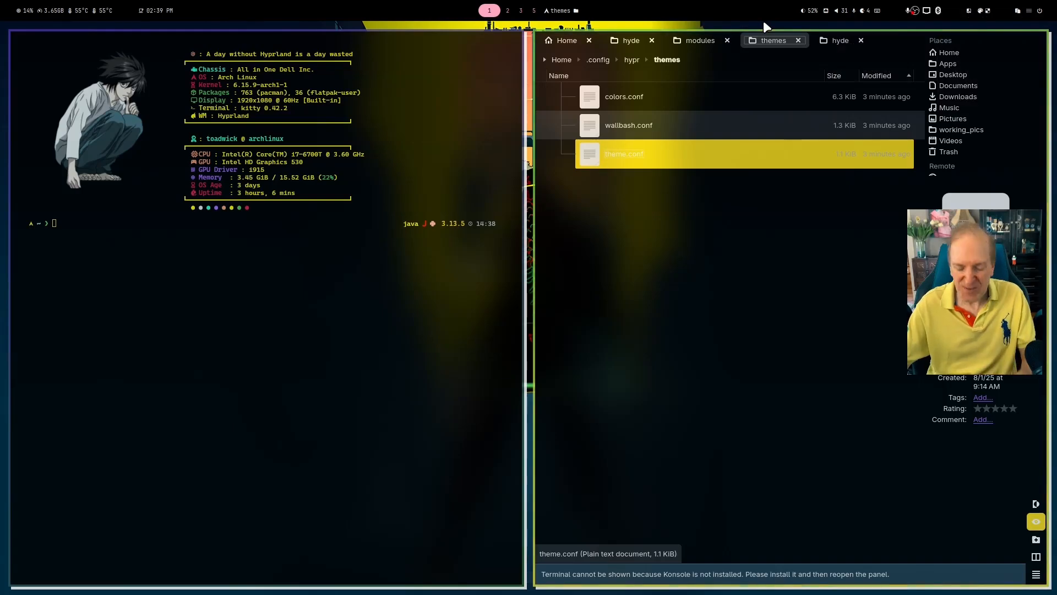
key(super+6)
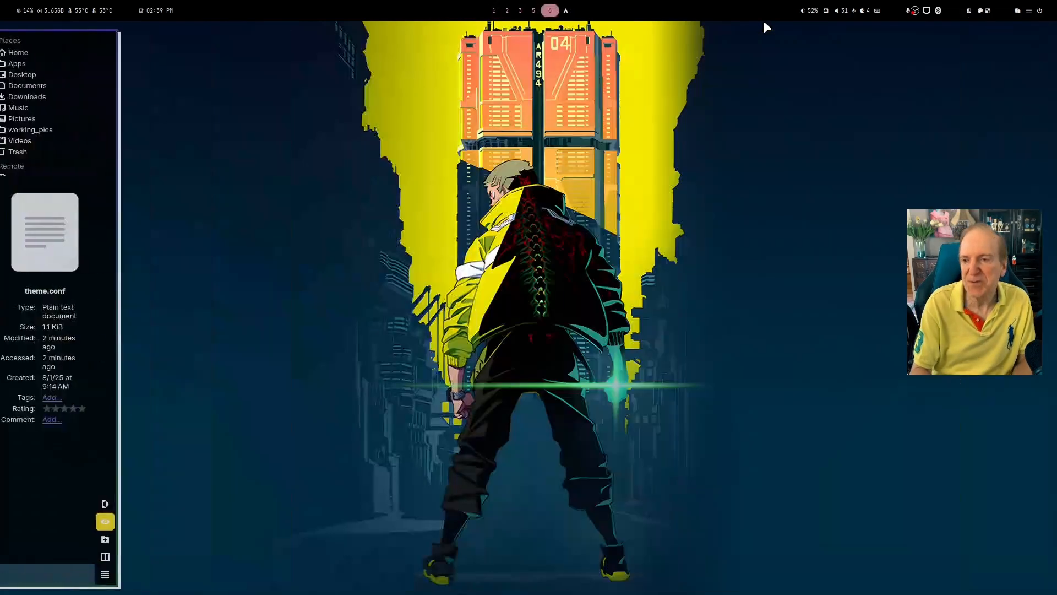
Step: Bring up the wallpaper selector and look through the Edge Runner wallpapers from cyberpunk_dave.png to lucy_rebecca.jpg and back
click(1029, 11)
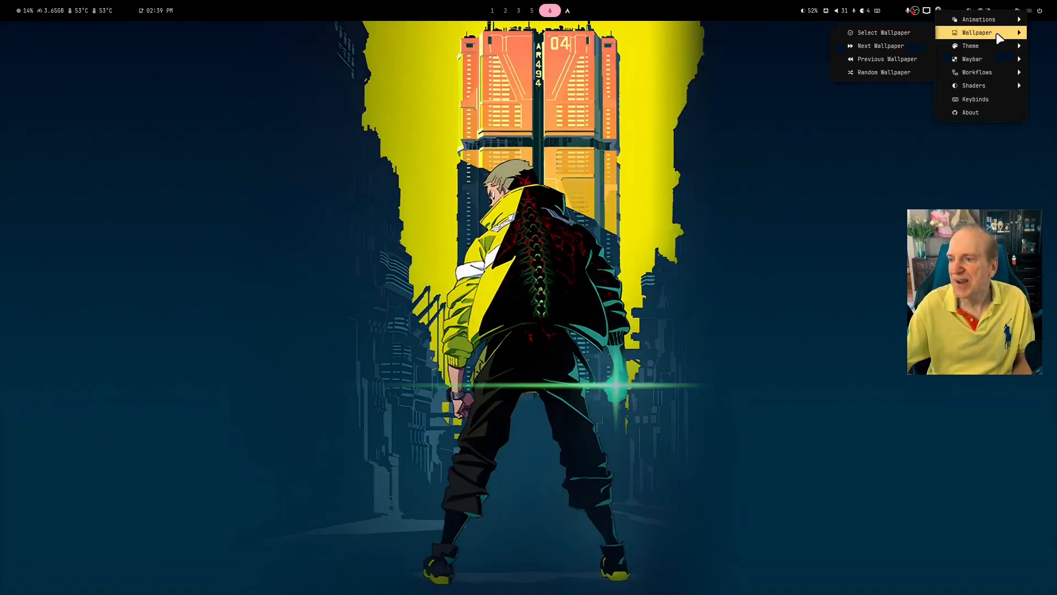
click(900, 35)
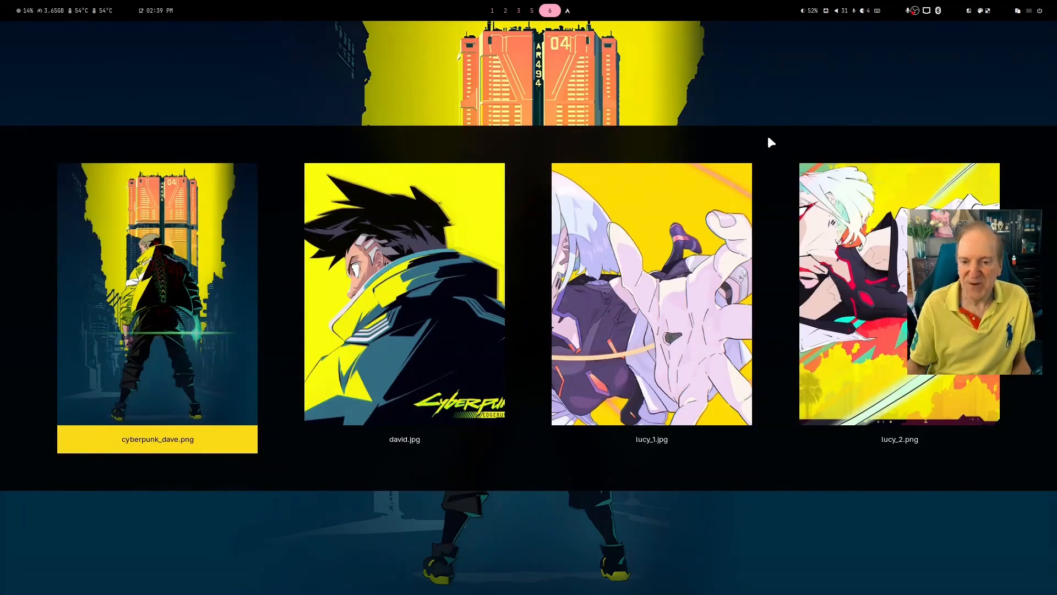
key(Right)
key(Right)
key(Right)
key(Right)
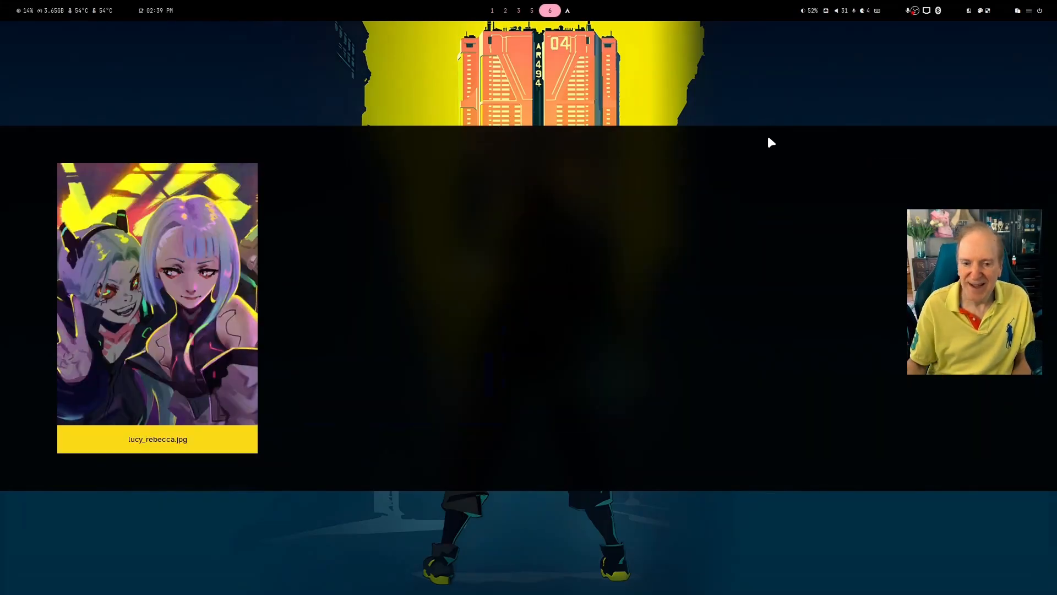
key(Left)
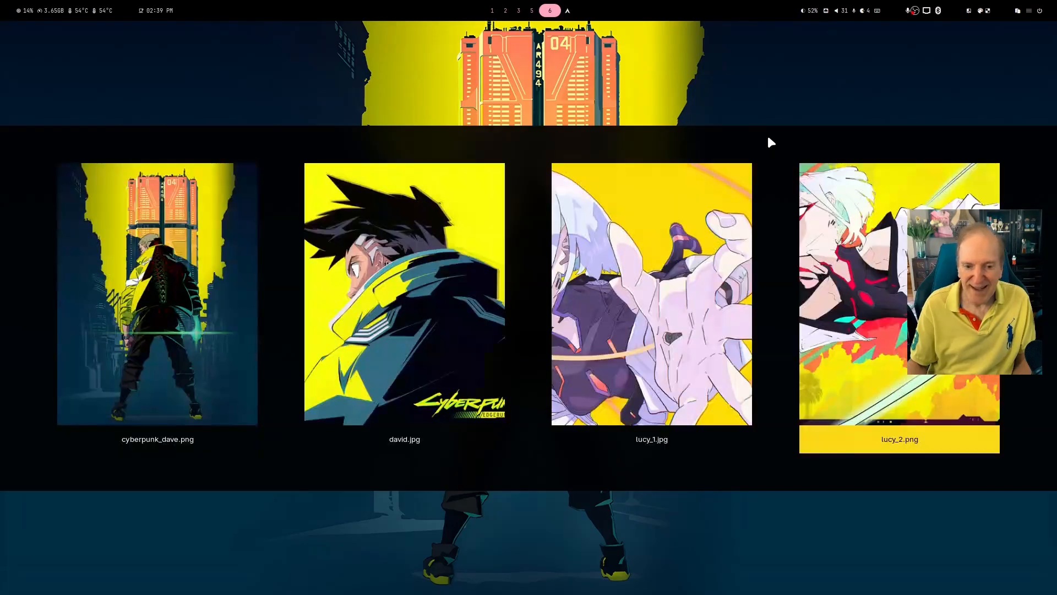
key(Left)
key(Left)
key(Left)
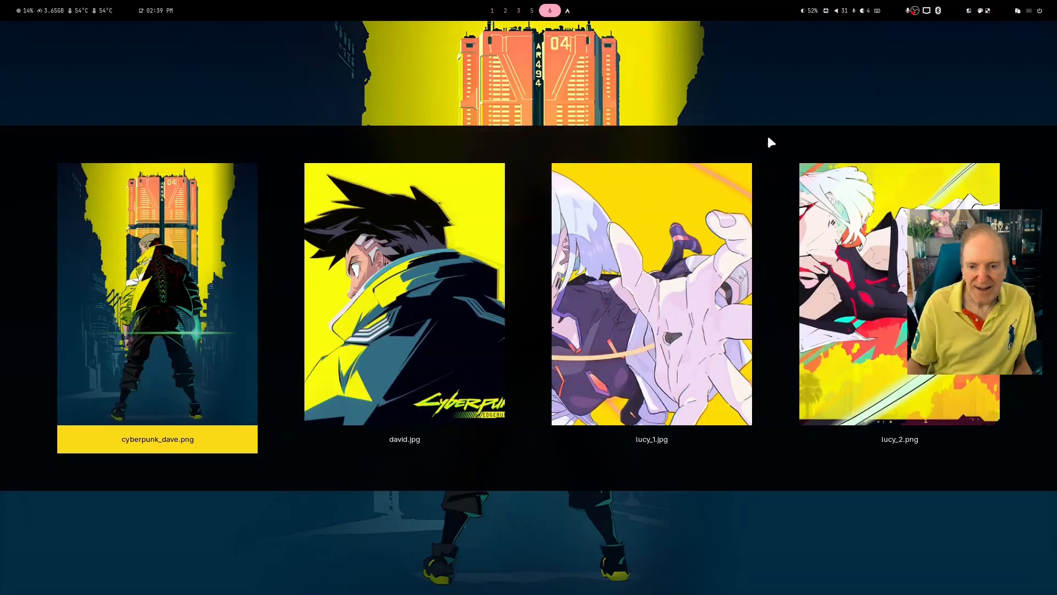
Step: Move through the Edge Runner wallpapers again and set lucy_2.png as the wallpaper
key(Right)
key(Right)
key(Right)
key(Right)
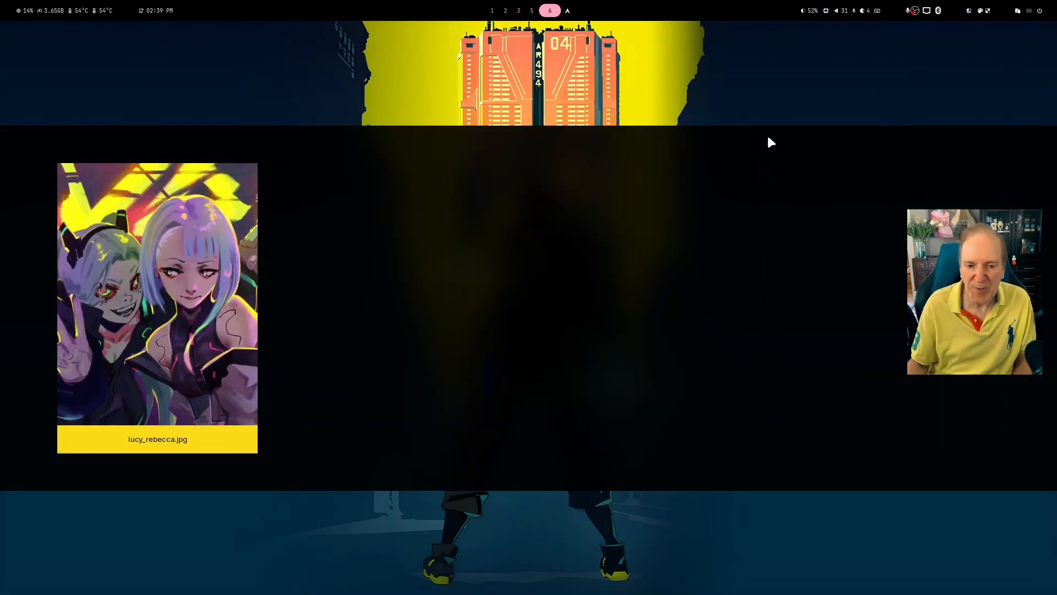
key(Left)
key(Left)
key(Right)
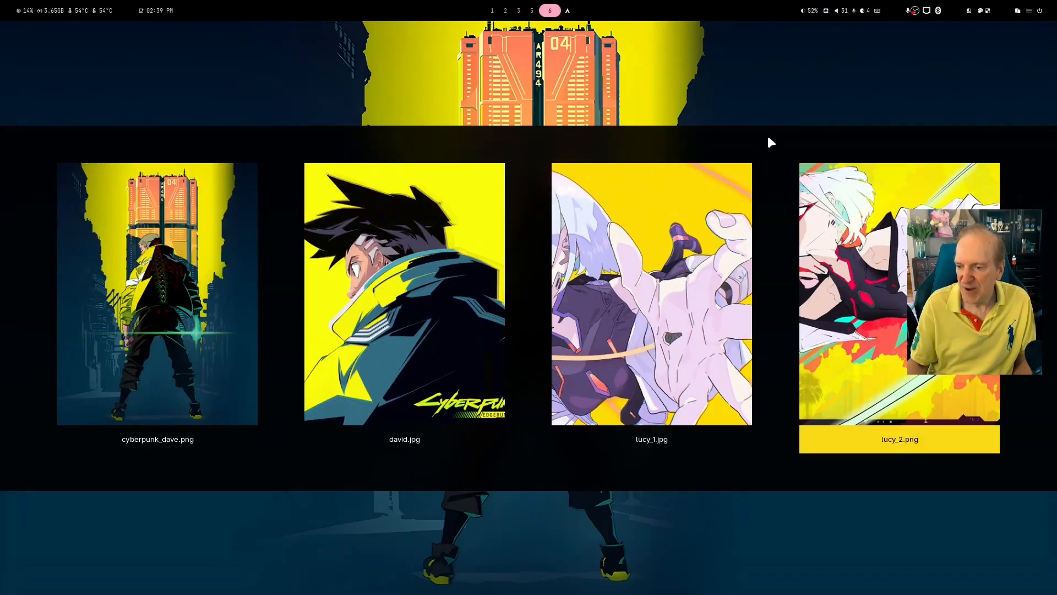
key(Return)
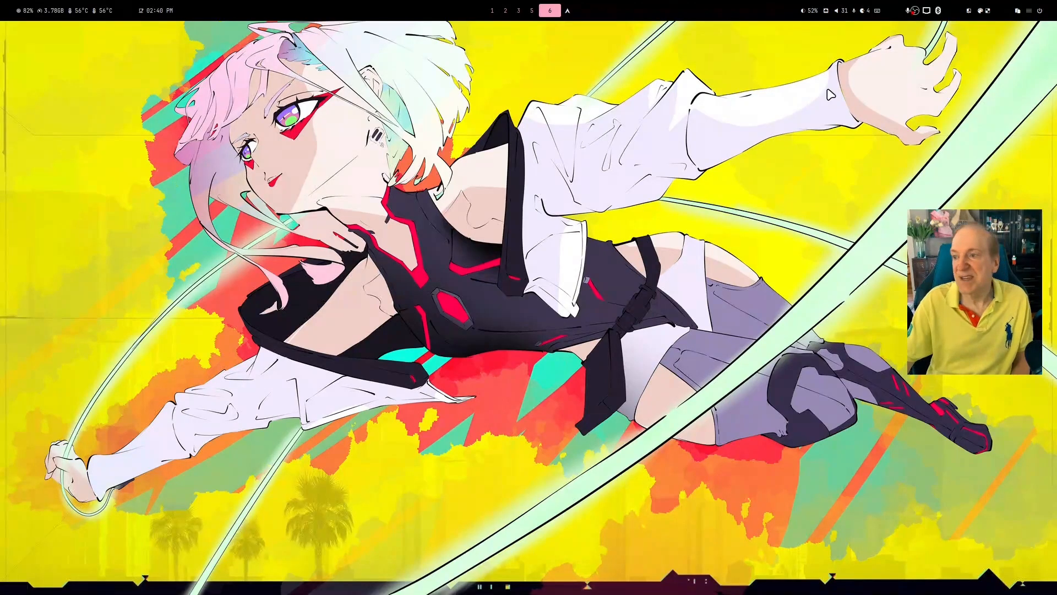
Step: Browse the theme selector back past Decay Green and apply the Rosé Pine theme
click(1030, 12)
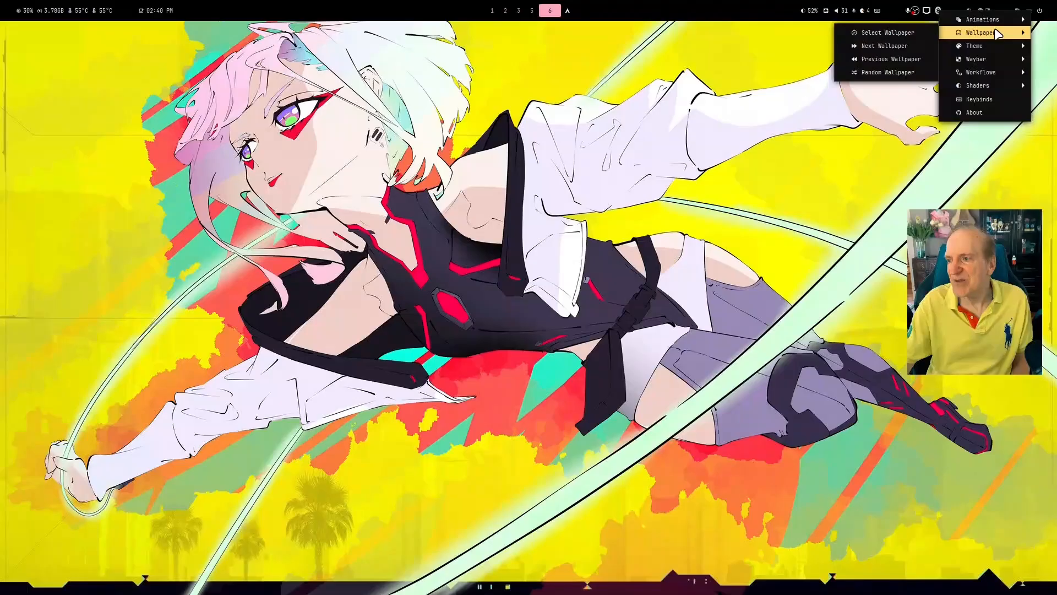
mouse_move(991, 48)
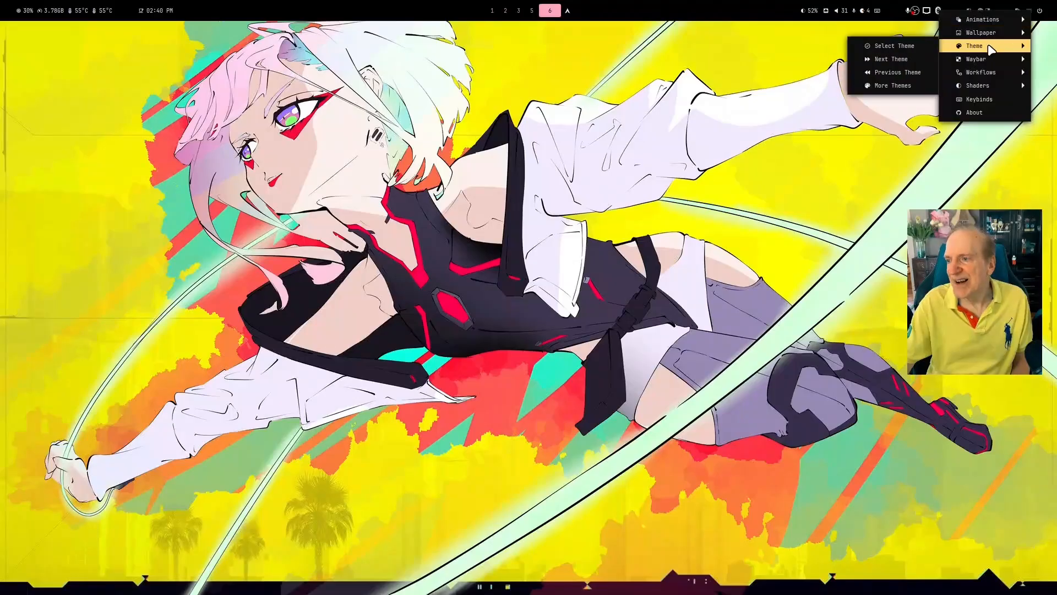
click(916, 48)
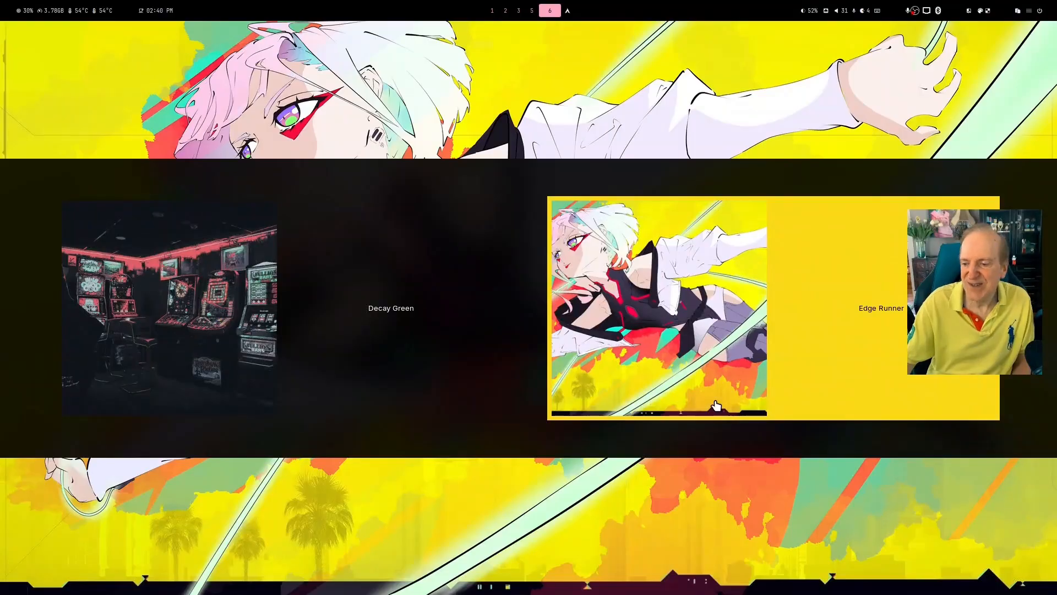
scroll(788, 384, up, 1)
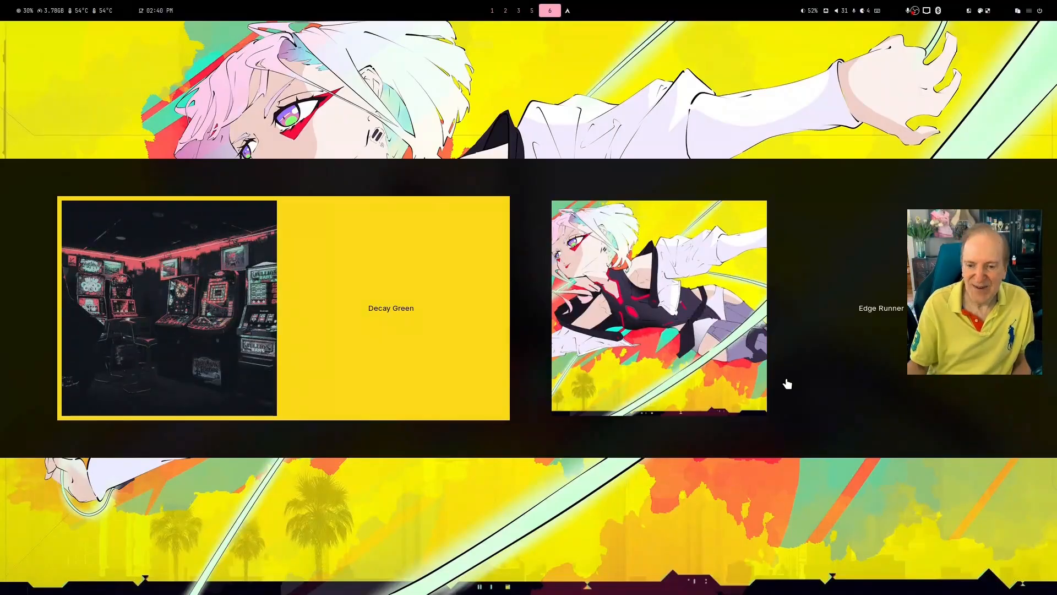
scroll(787, 383, up, 1)
scroll(788, 384, up, 3)
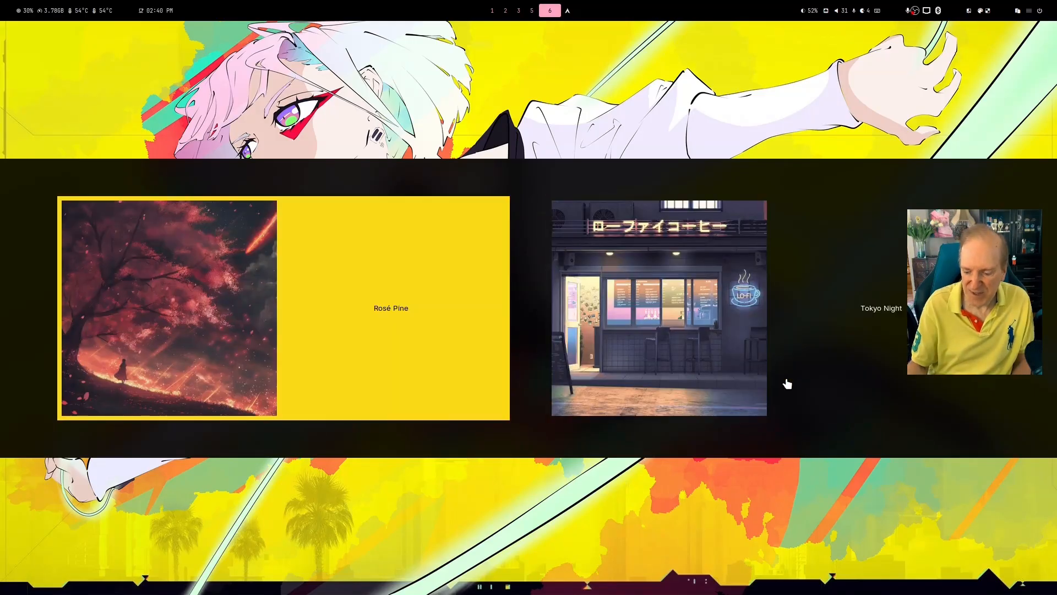
key(Return)
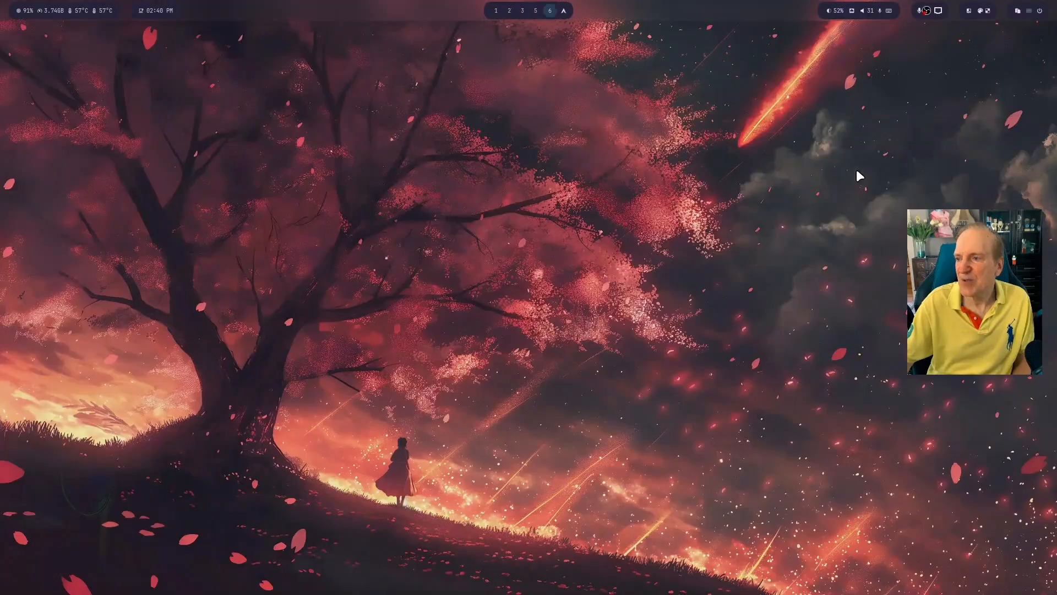
Step: Bring up the wallpaper selector and look through the Rosé Pine wallpapers from burning_cherry.jpeg to warm_afternoon.jpeg
click(1029, 12)
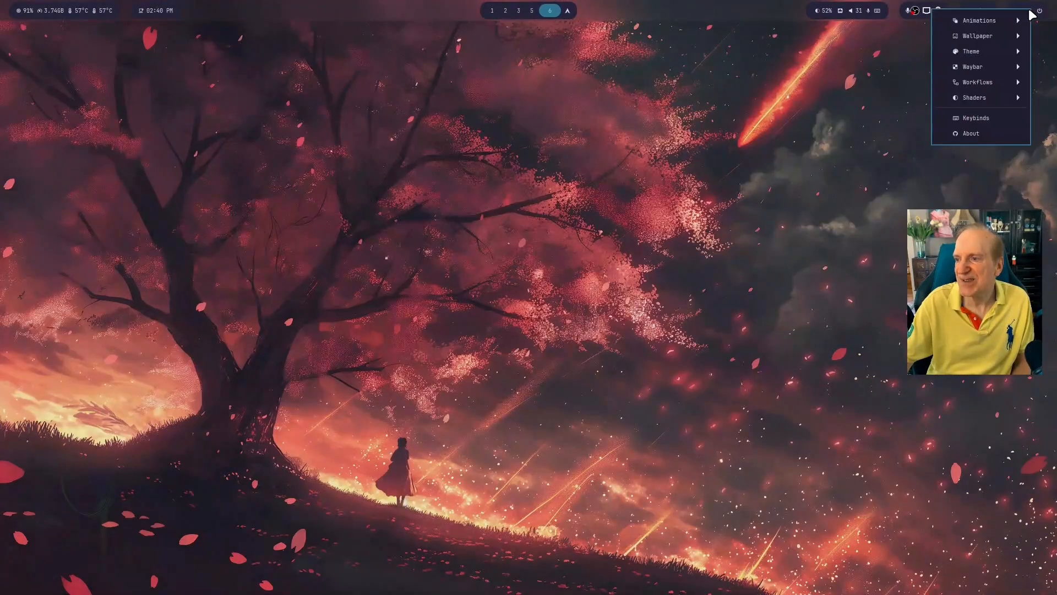
mouse_move(1000, 36)
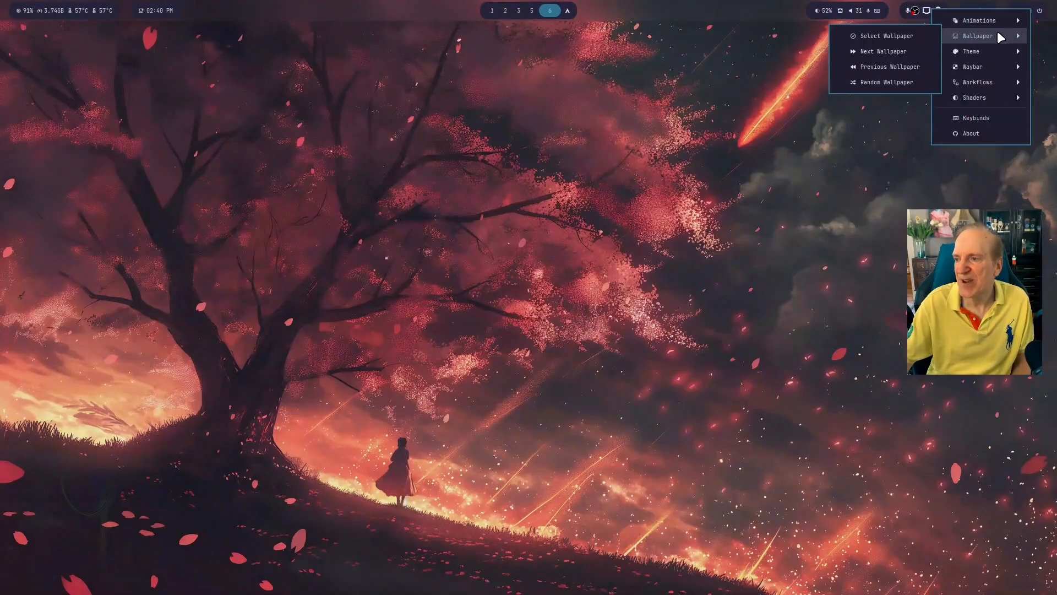
click(895, 35)
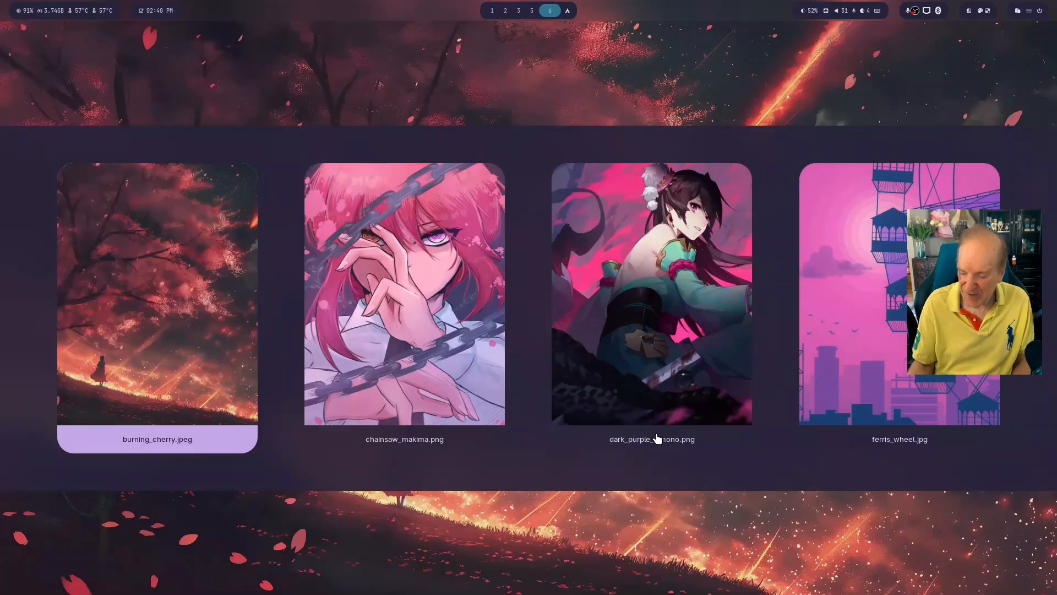
key(Right)
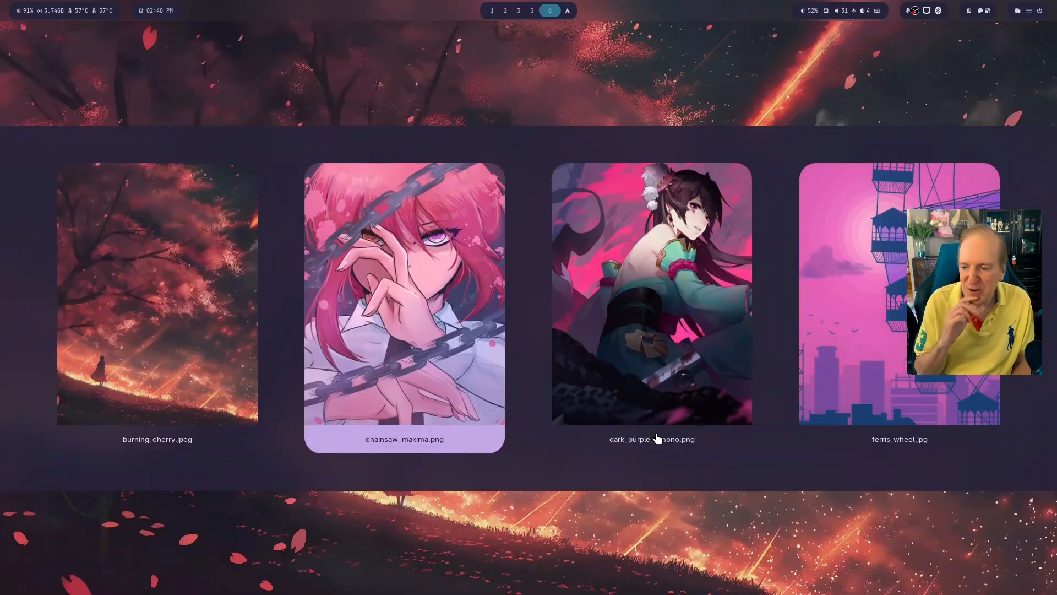
key(Right)
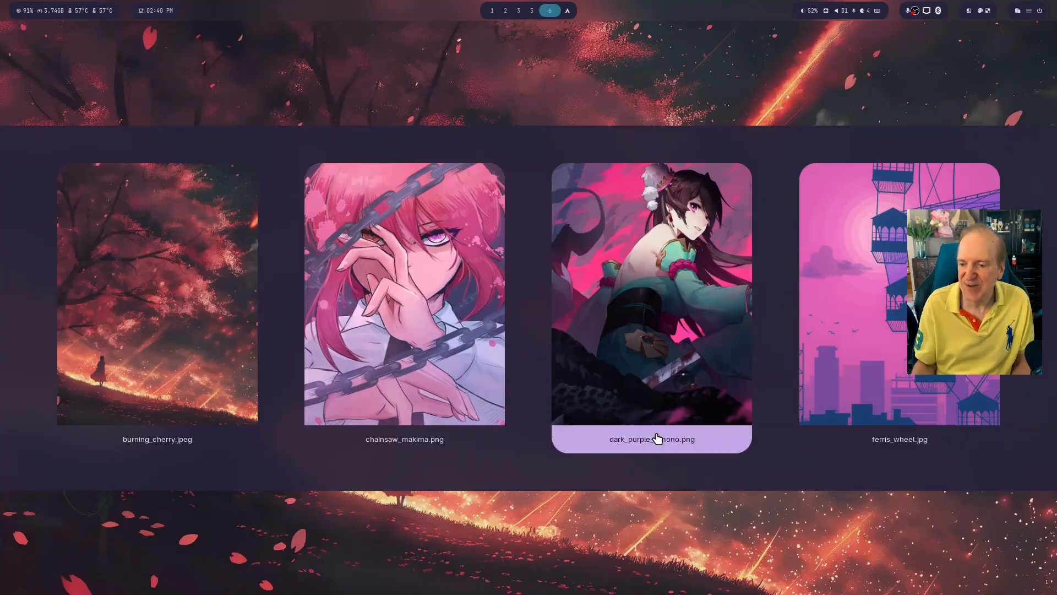
key(Right)
key(Right)
key(Right)
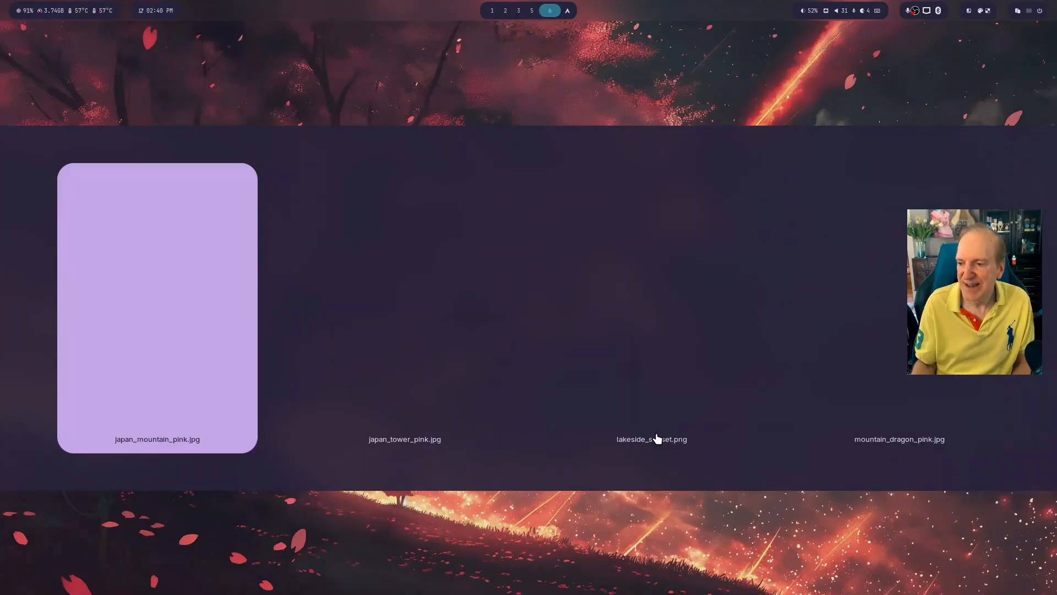
key(Right)
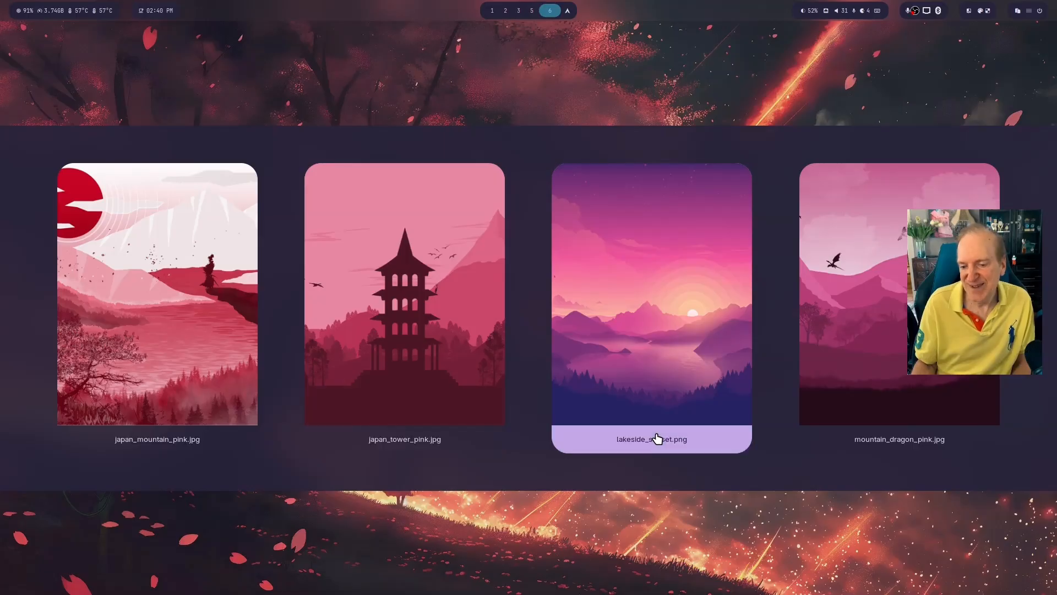
key(Right)
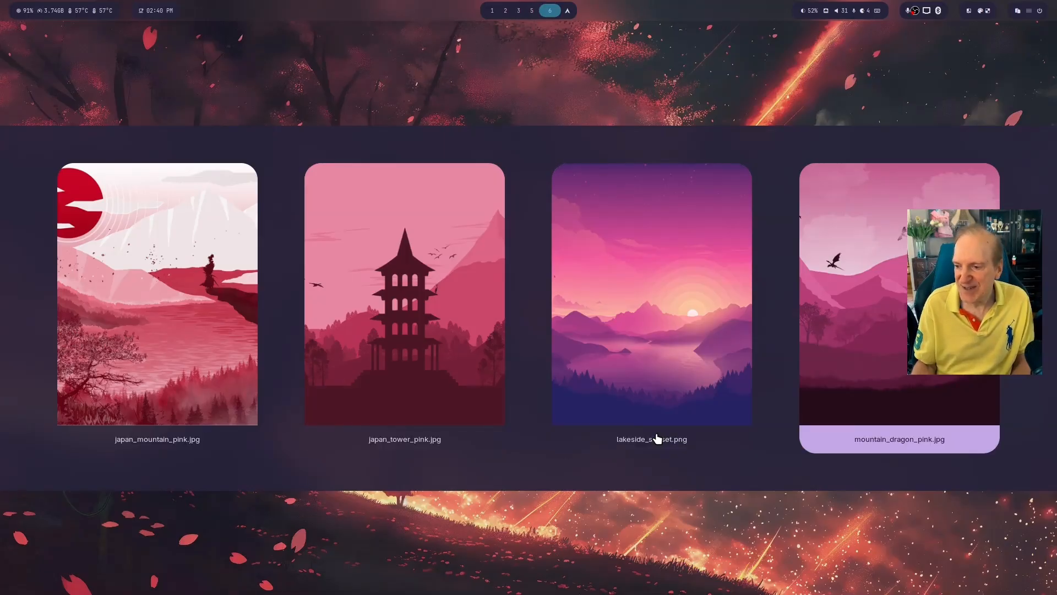
key(Right)
key(Right)
key(Right)
key(Right)
key(Right)
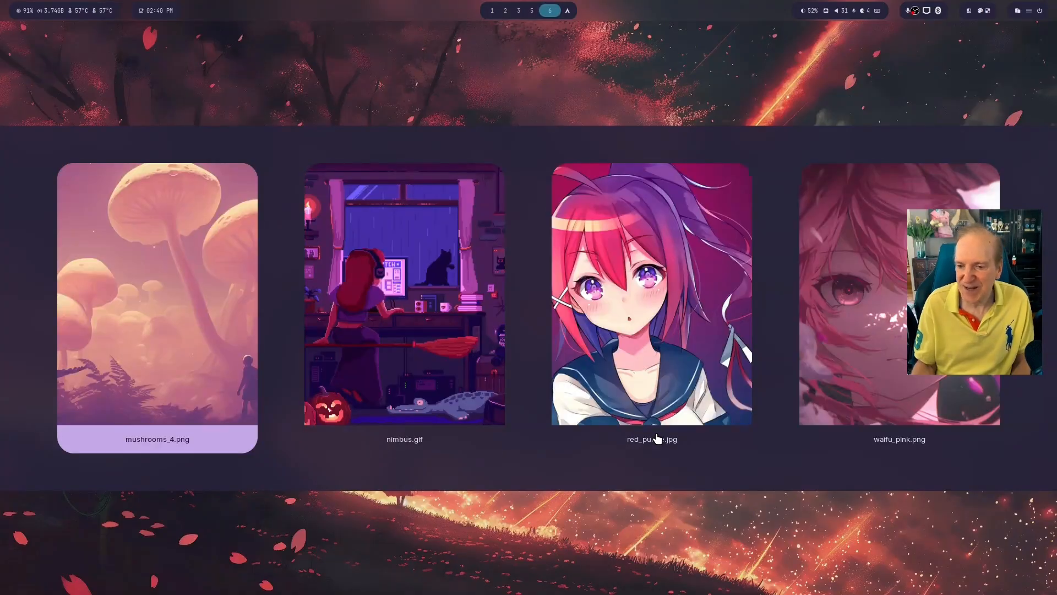
key(Right)
key(Right)
key(Right)
key(Right)
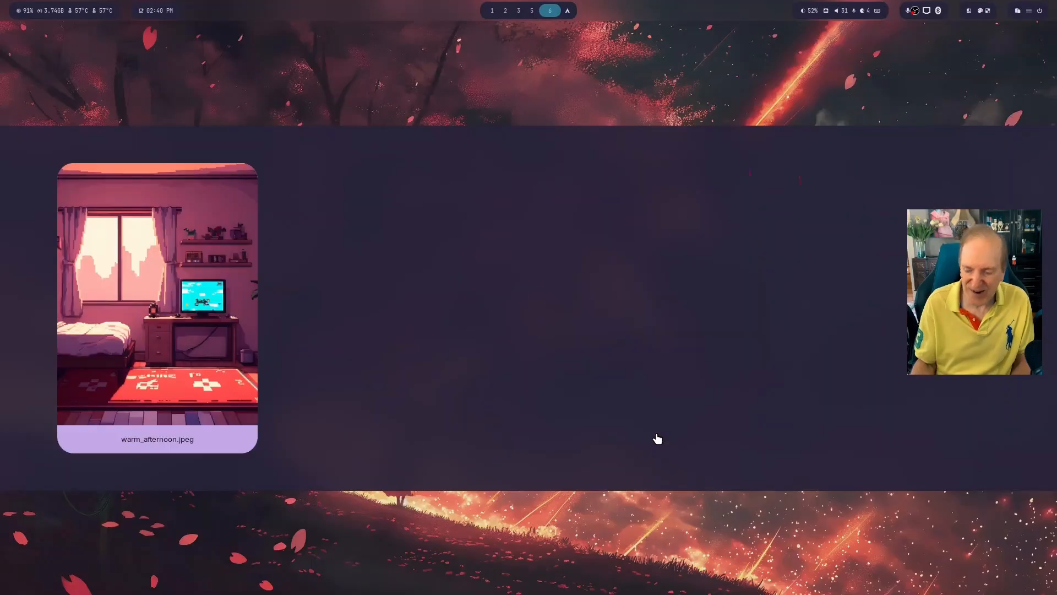
Step: Go back through the Rosé Pine wallpapers and set mushrooms_1.png as the wallpaper
key(Left)
key(Left)
key(Left)
key(Left)
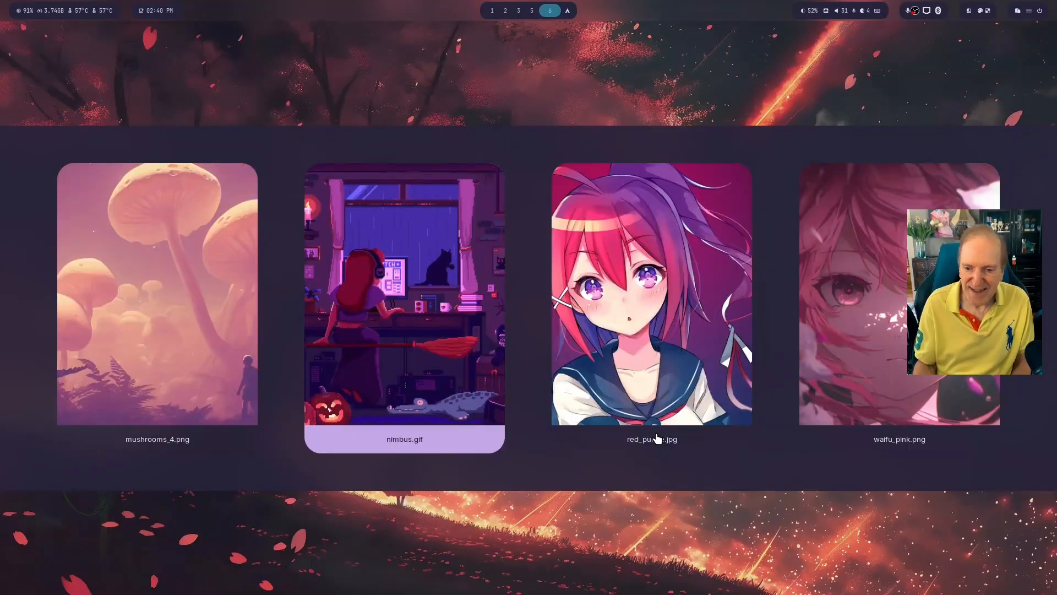
key(Left)
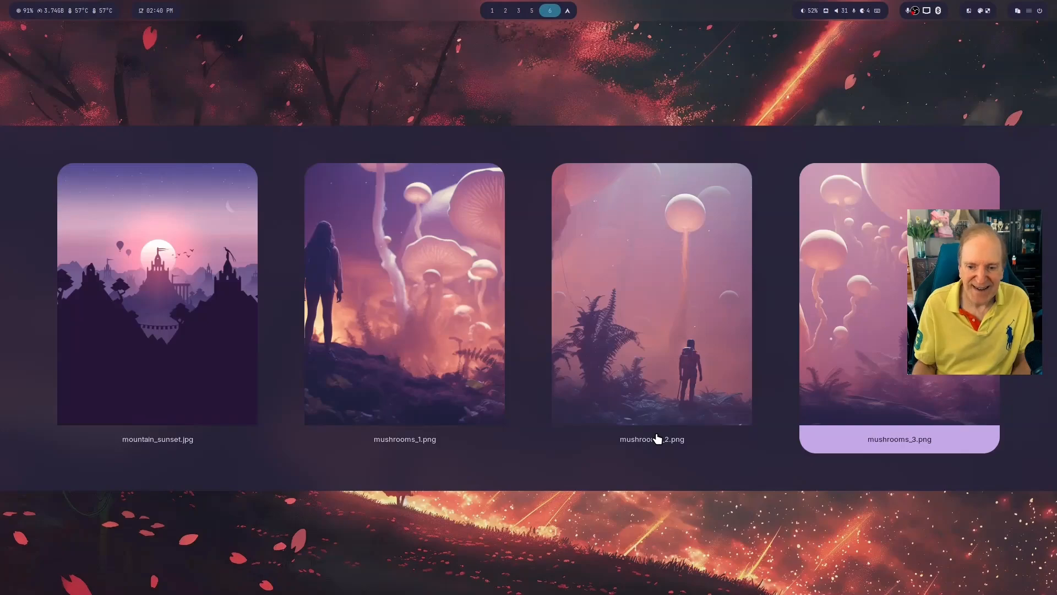
key(Left)
key(Left)
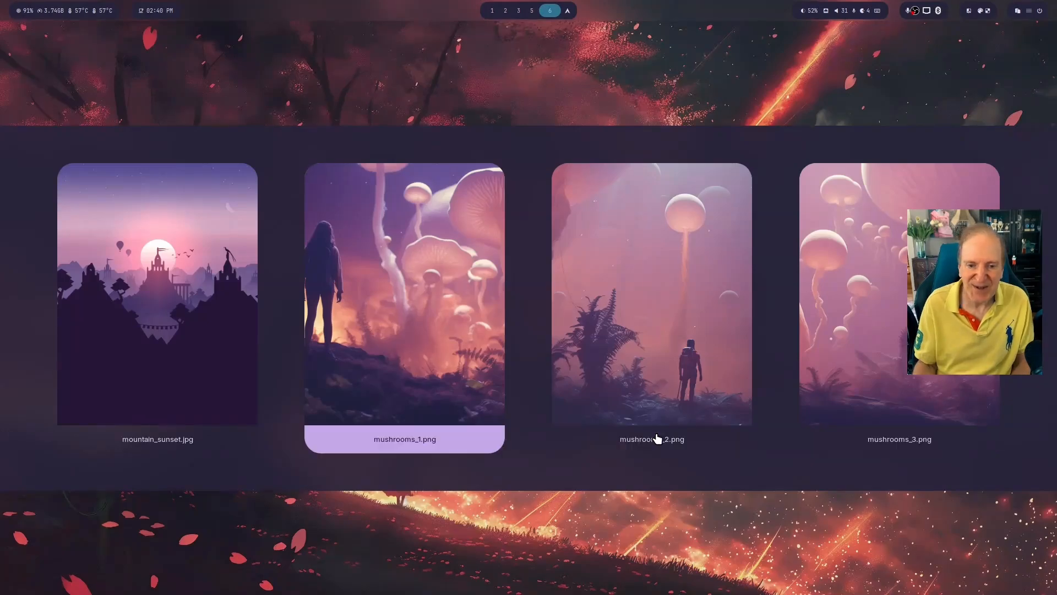
key(Return)
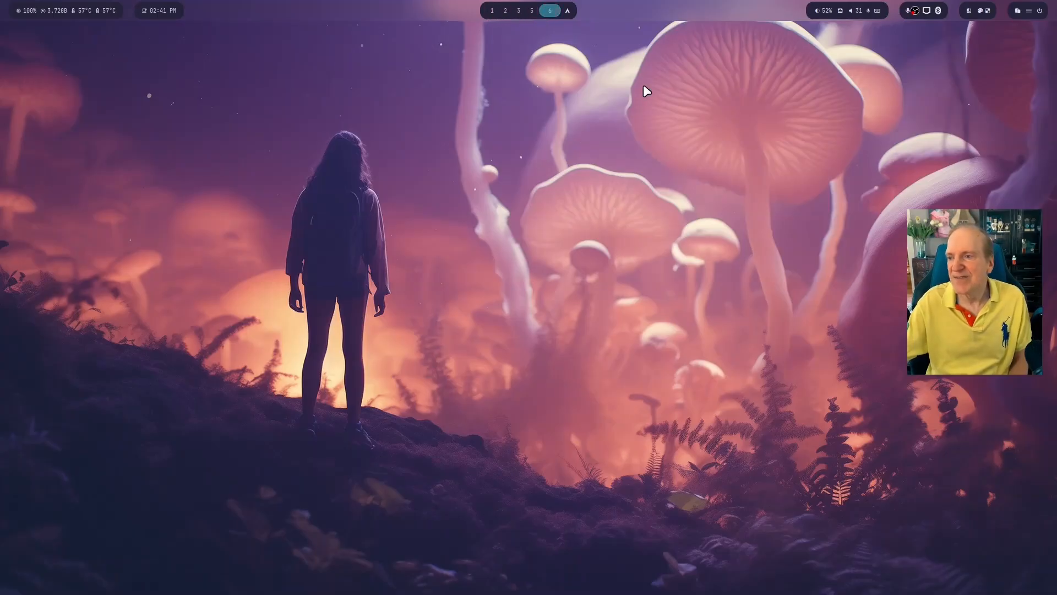
Step: Bring up the theme selector from the HyDE menu and apply the Tokyo Night theme
right_click(1029, 17)
mouse_move(1005, 39)
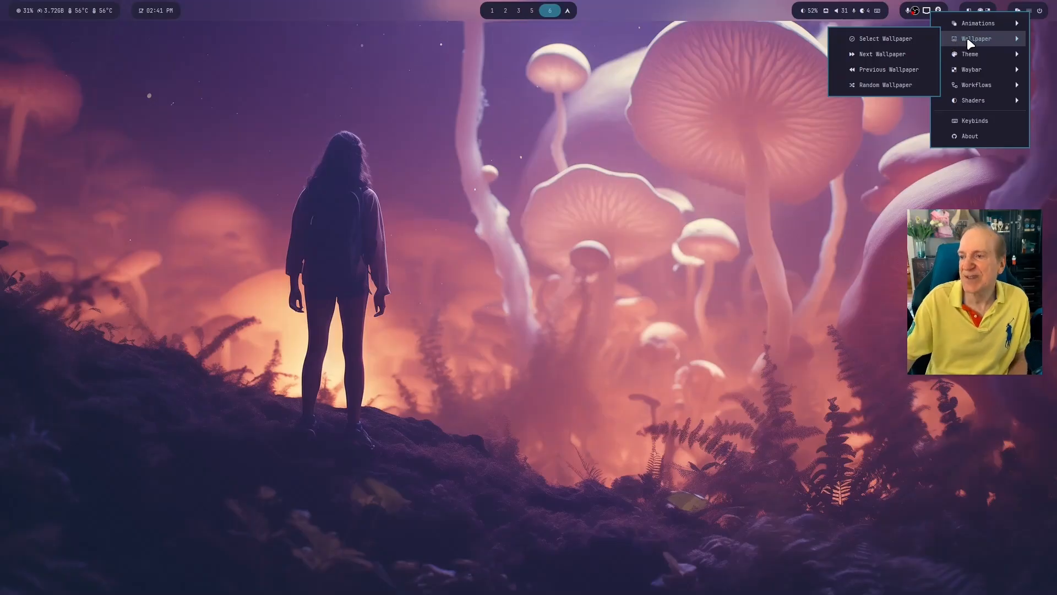
click(909, 37)
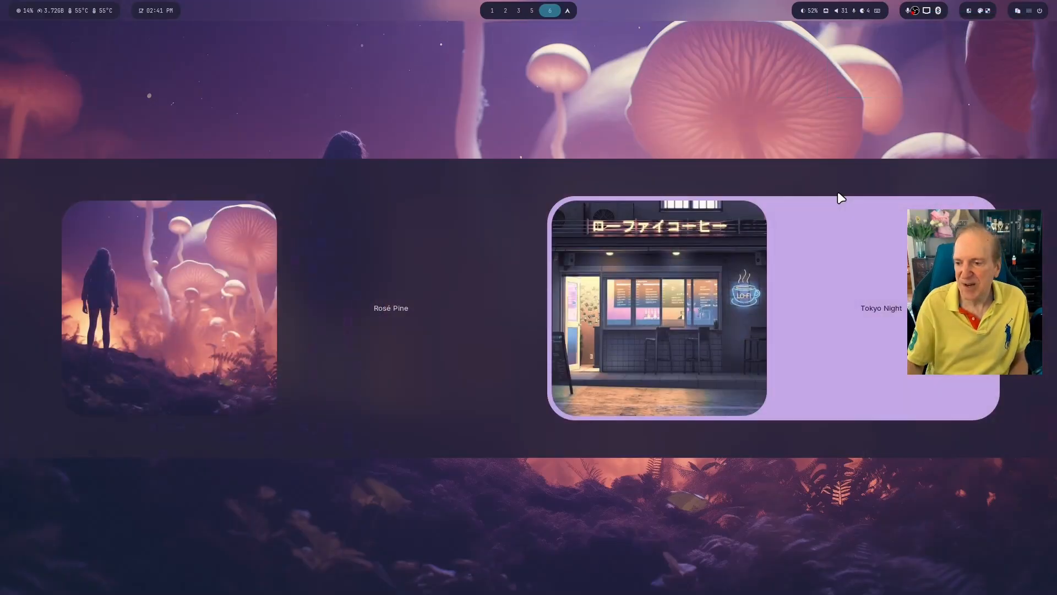
click(839, 200)
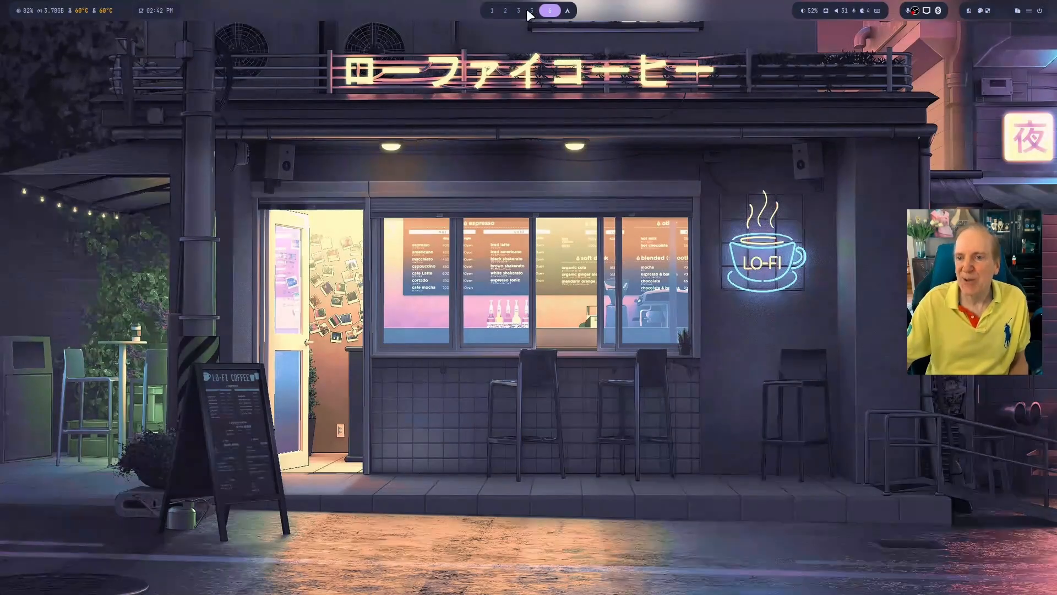
Step: Set edger_lucy_neon.jpg as the Tokyo Night wallpaper through the wallpaper selector
click(1020, 12)
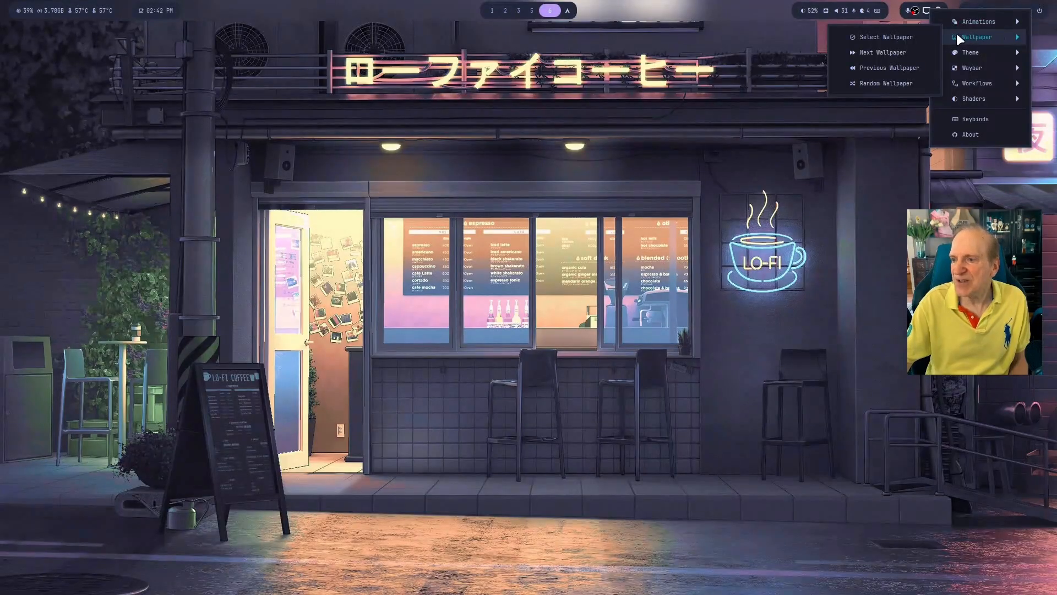
click(892, 37)
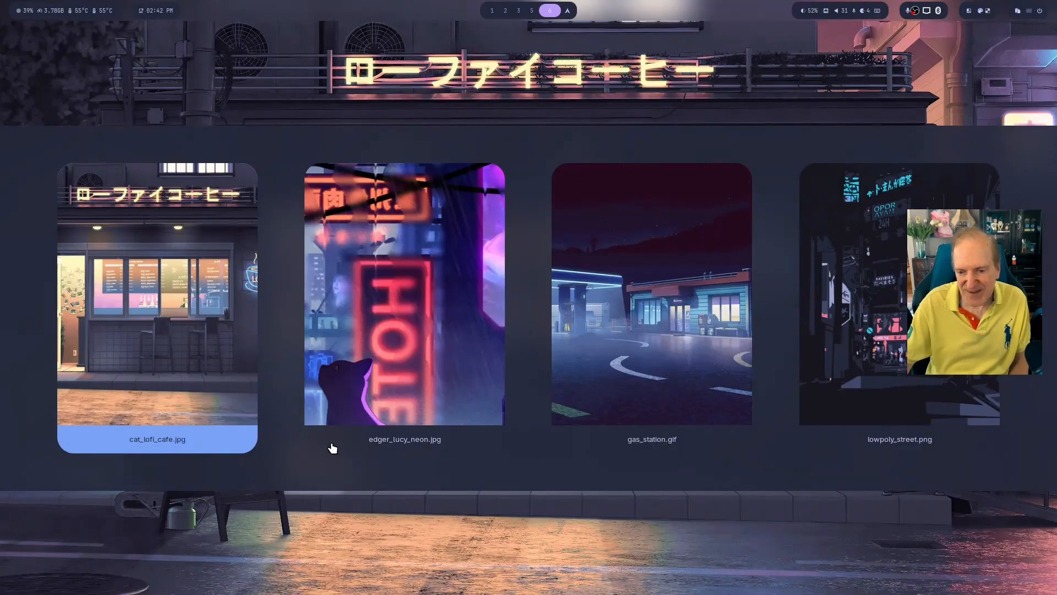
click(490, 450)
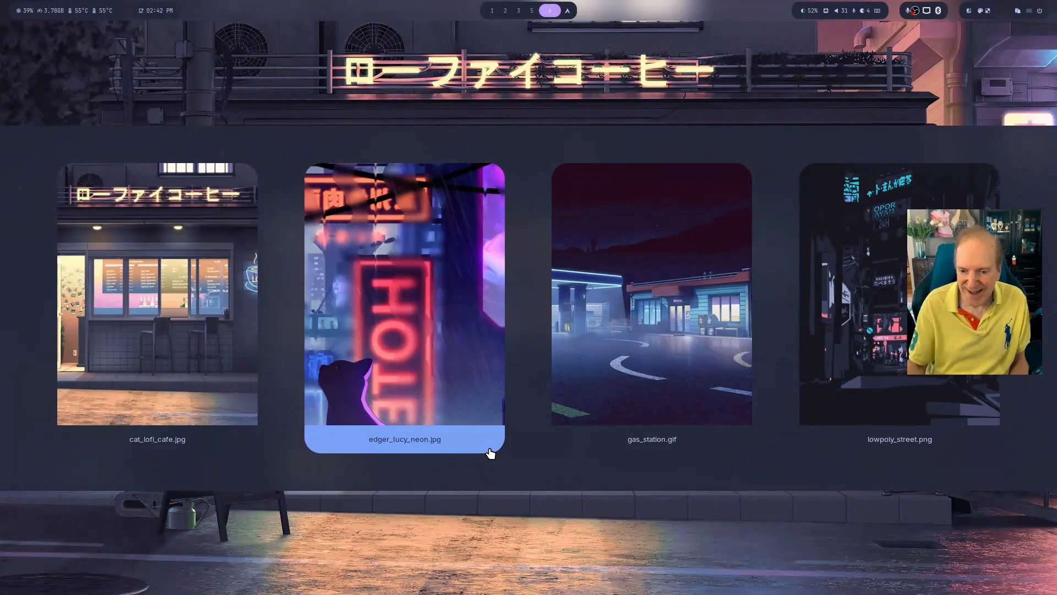
double_click(489, 448)
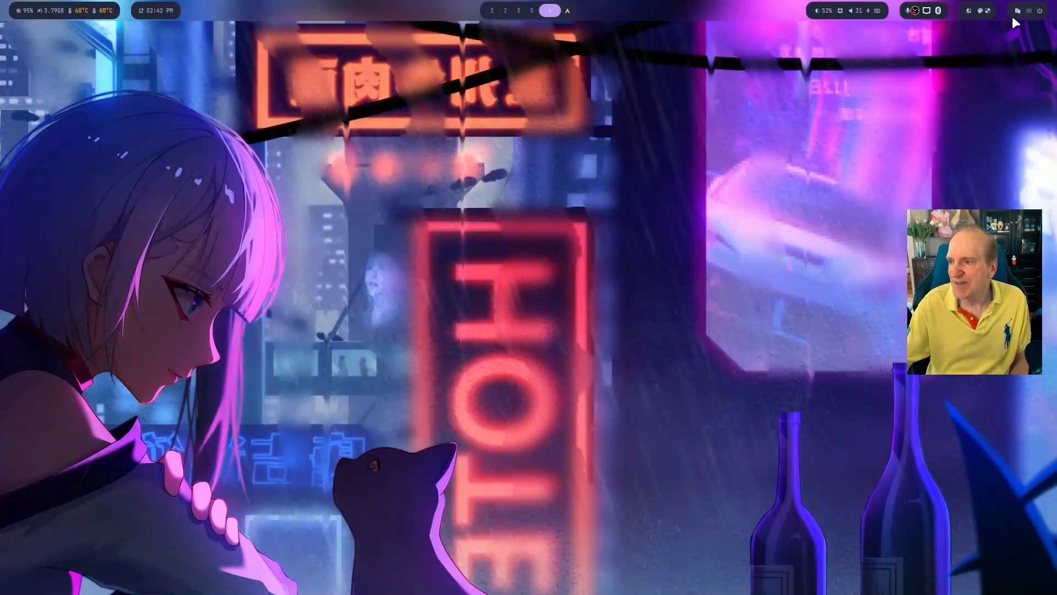
Step: Reopen the wallpaper selector and switch the wallpaper to the animated gas_station.gif
click(1028, 11)
mouse_move(991, 33)
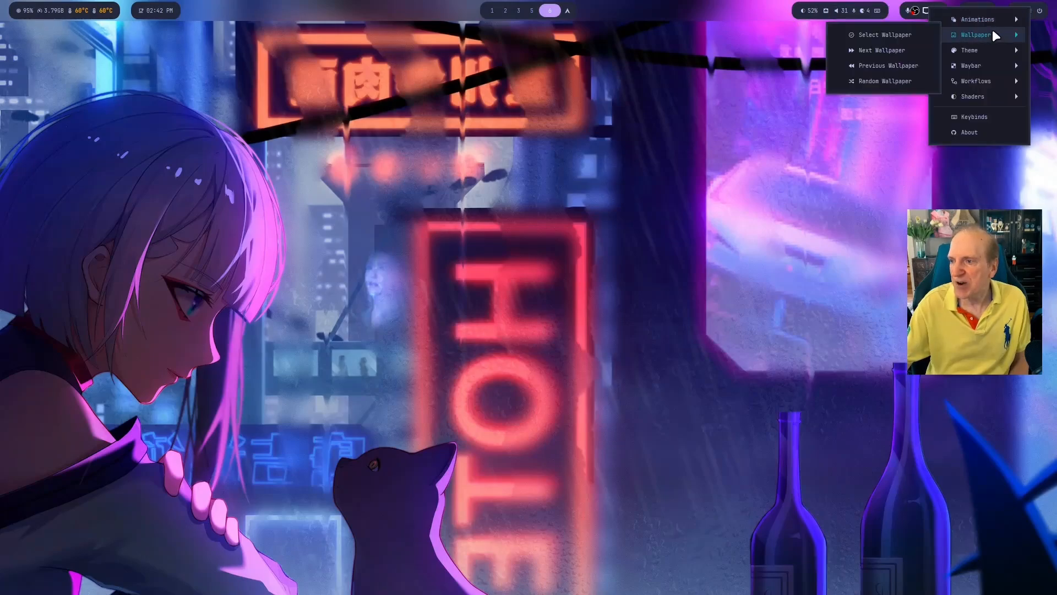
click(883, 33)
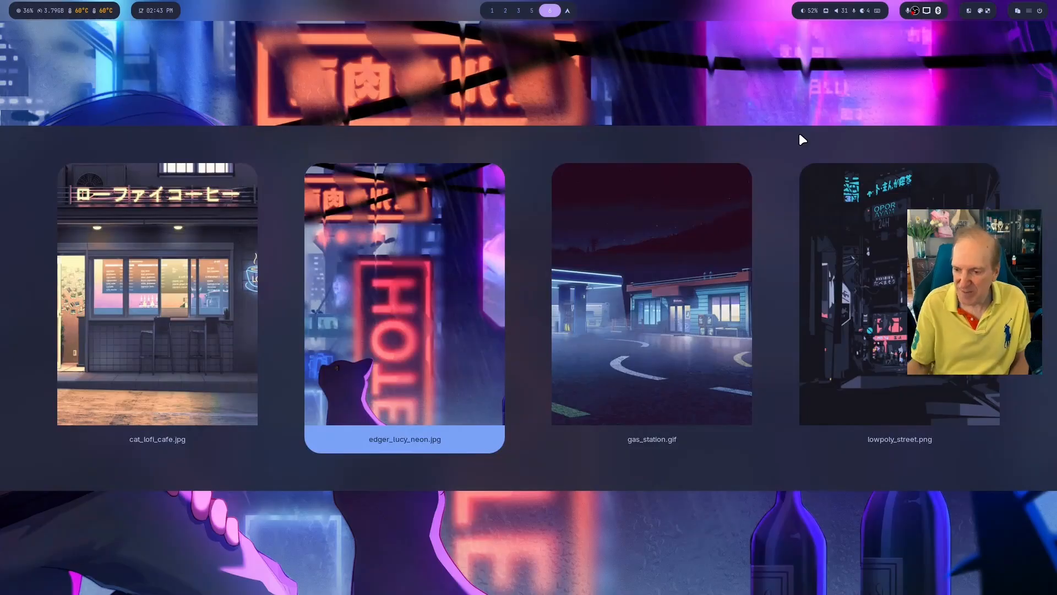
key(Right)
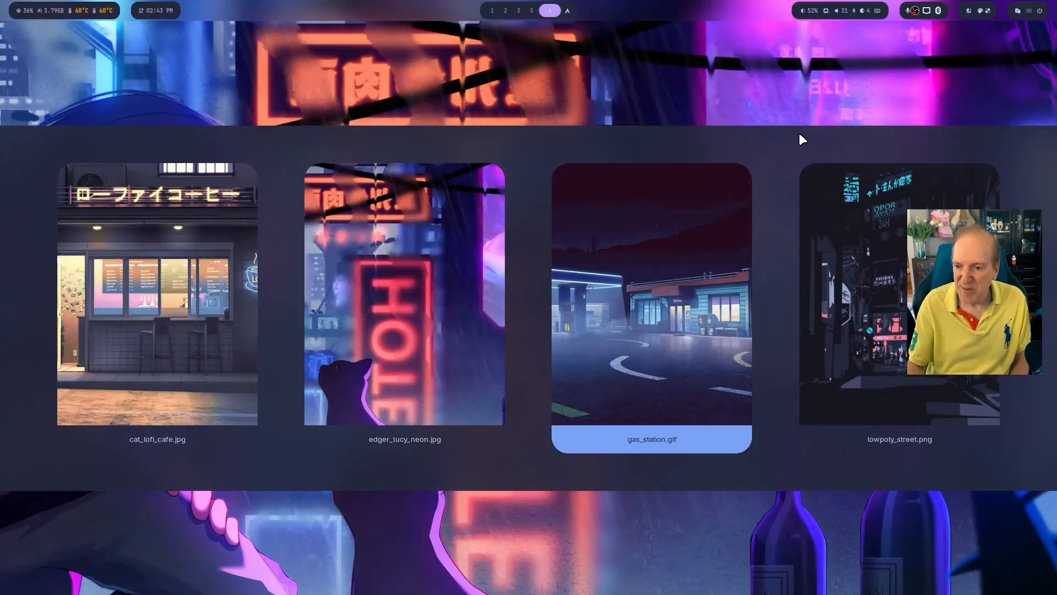
key(Return)
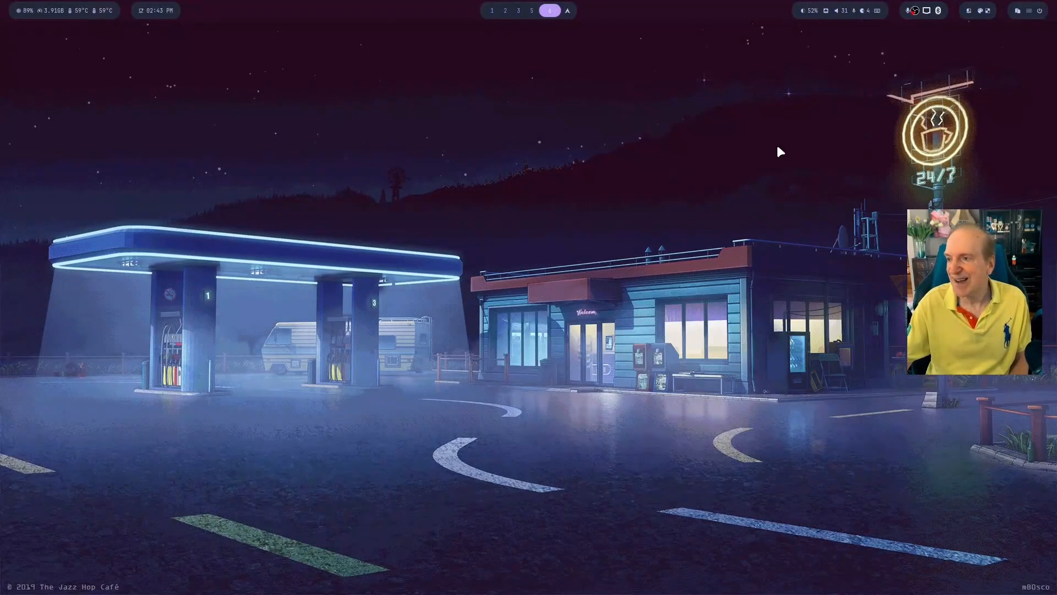
Step: Move past lowpoly_street.png in the wallpaper selector and set street.gif as the wallpaper
click(1026, 10)
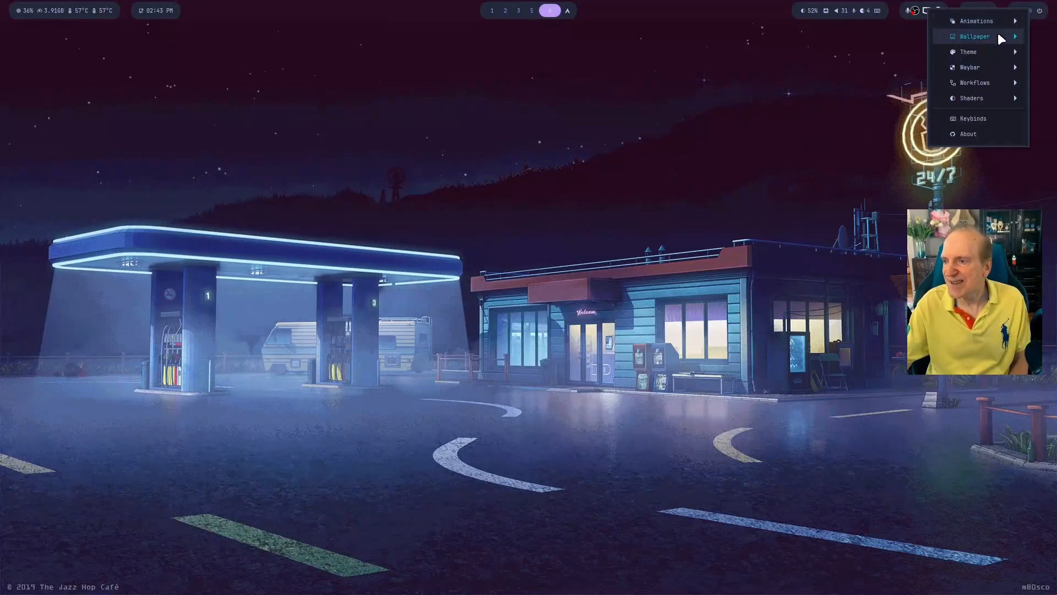
mouse_move(964, 37)
click(903, 33)
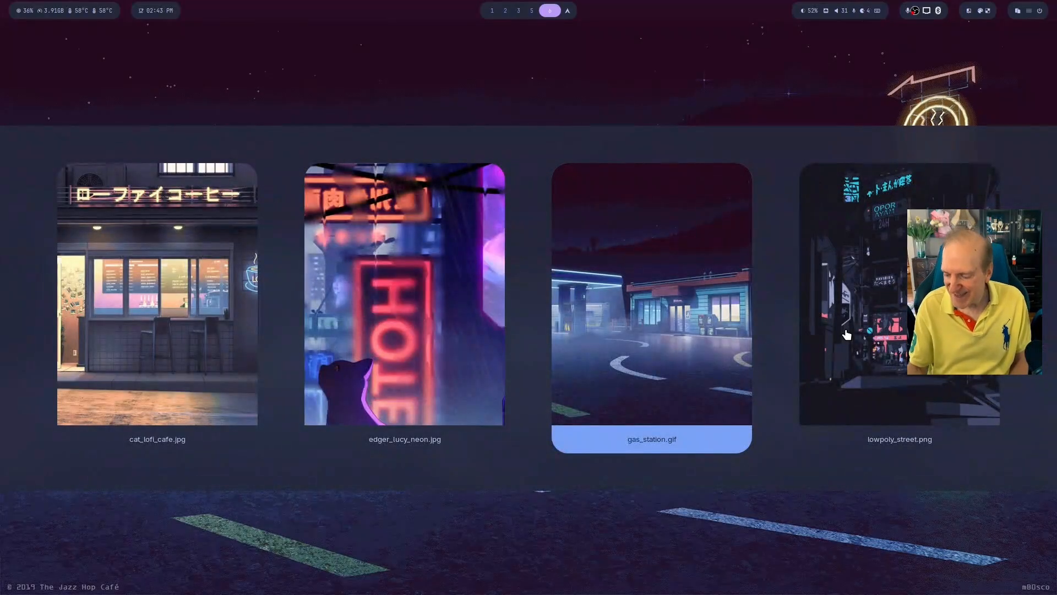
key(Right)
key(Right)
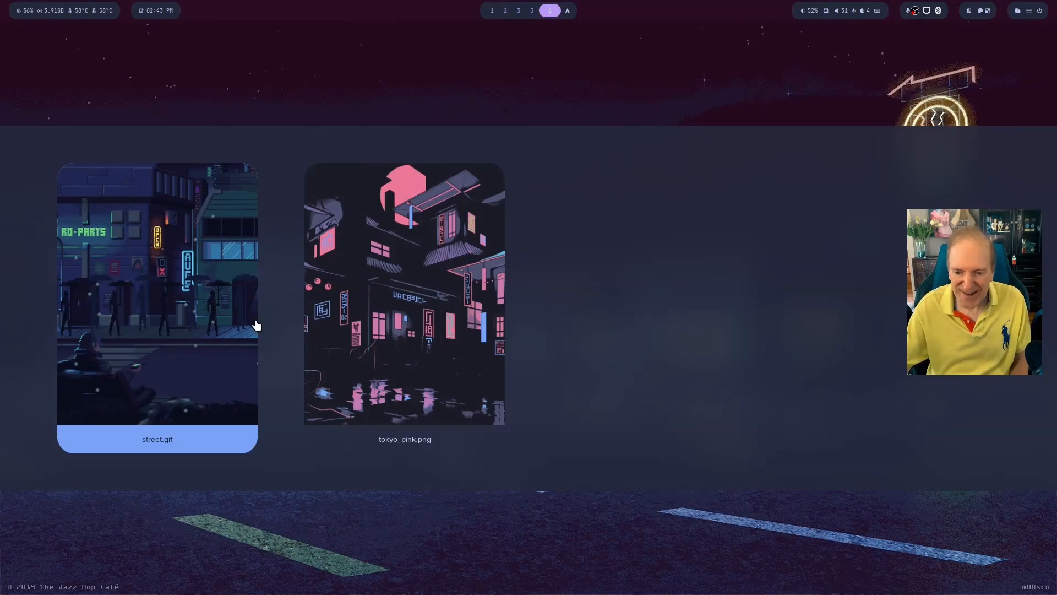
click(174, 298)
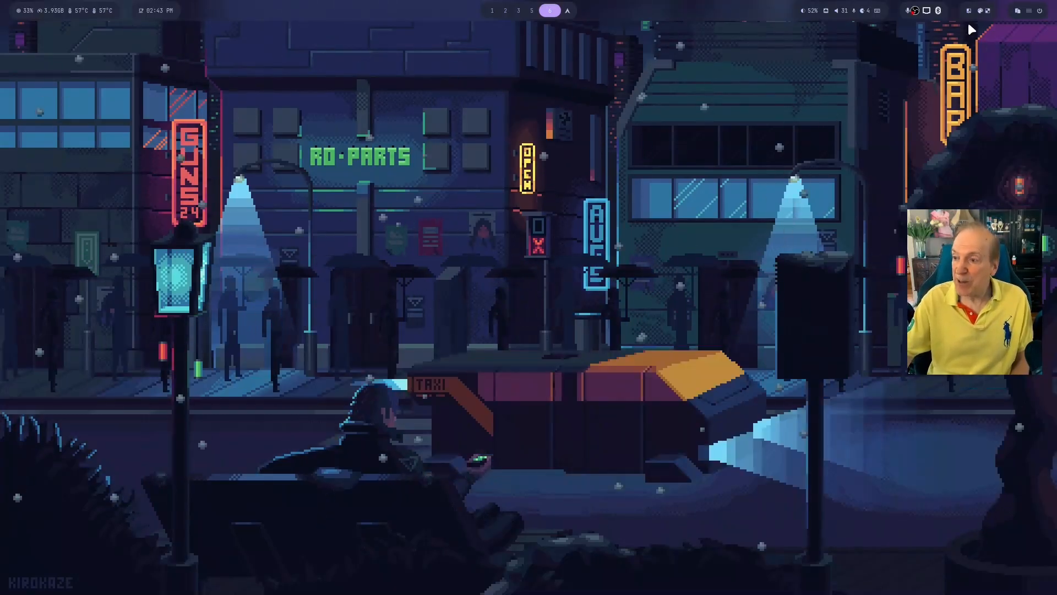
Step: Bring up the theme selector and switch from Tokyo Night back to the Rosé Pine theme
click(1031, 15)
mouse_move(982, 36)
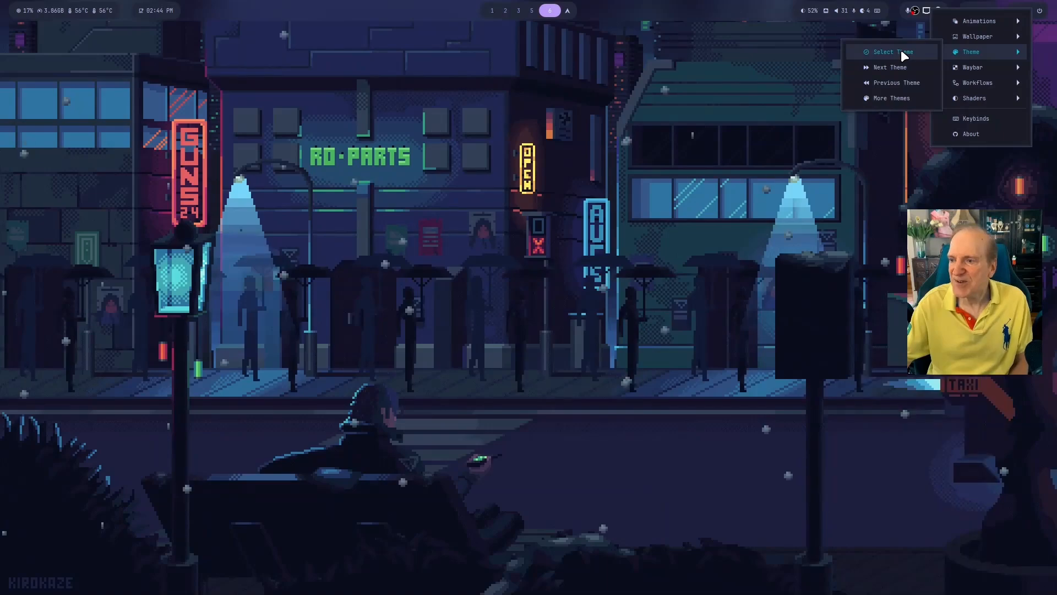
click(903, 53)
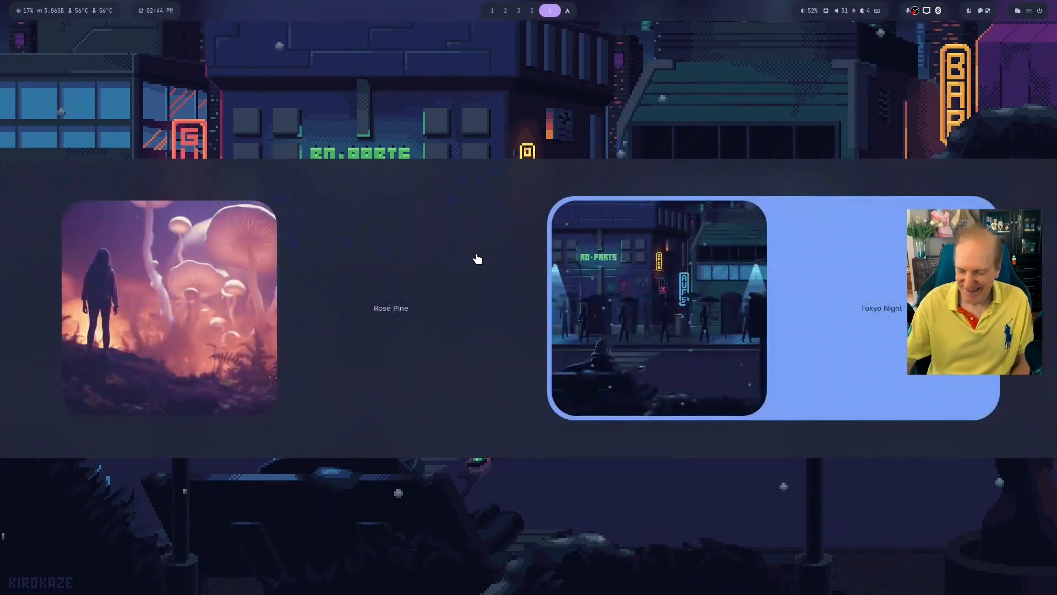
click(477, 259)
double_click(477, 258)
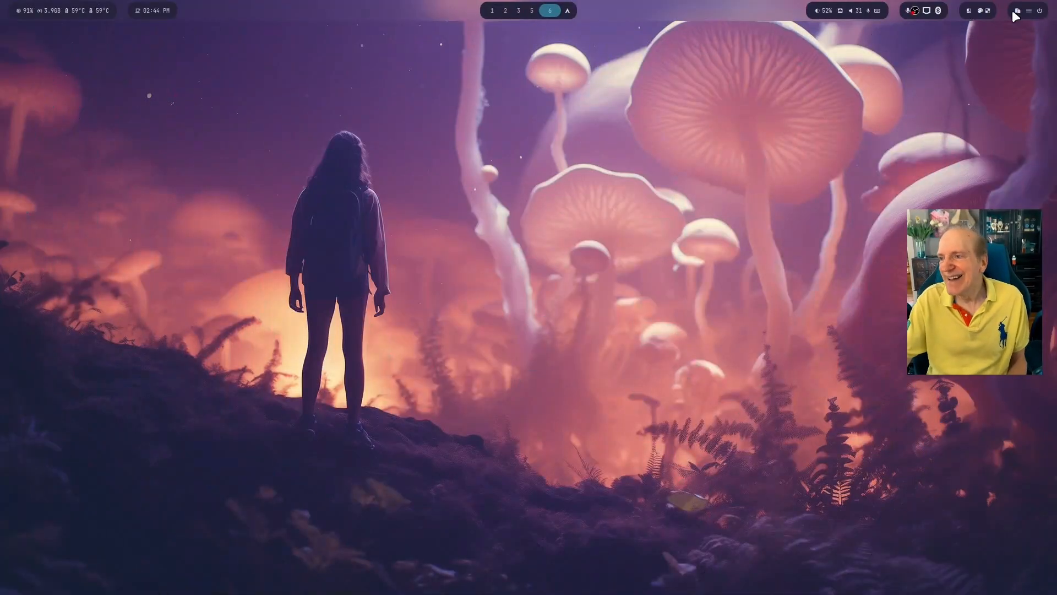
Step: Bring up the Waybar layout selector and apply the hyprdots/01 layout
click(1028, 12)
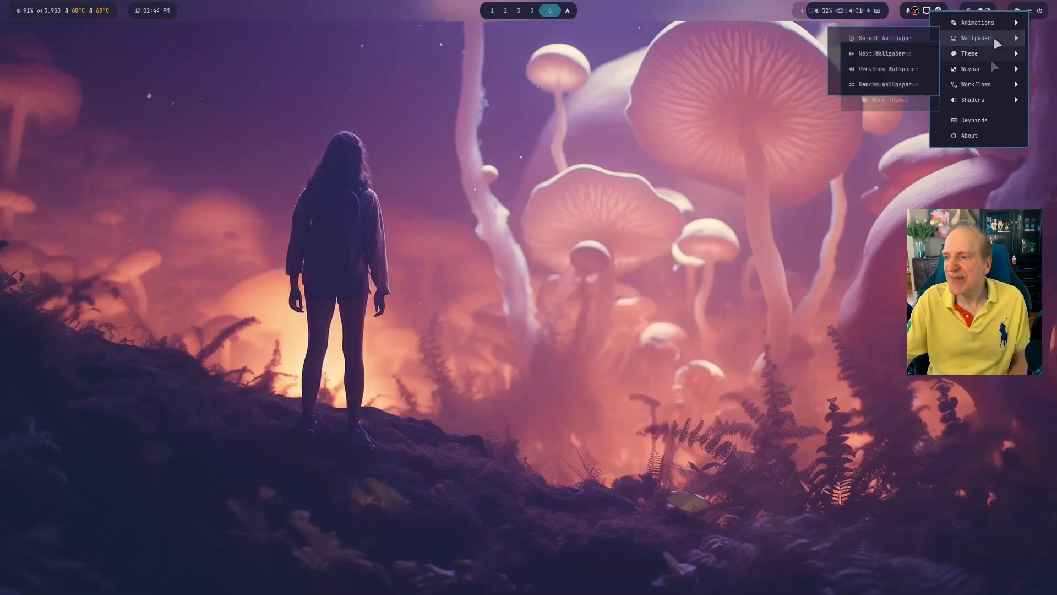
mouse_move(989, 69)
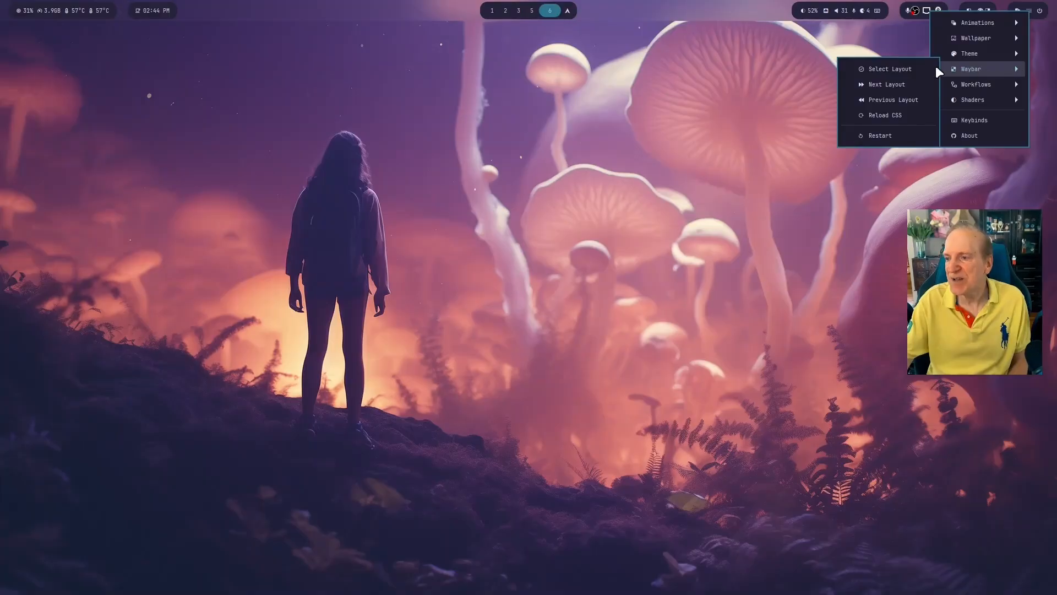
click(907, 71)
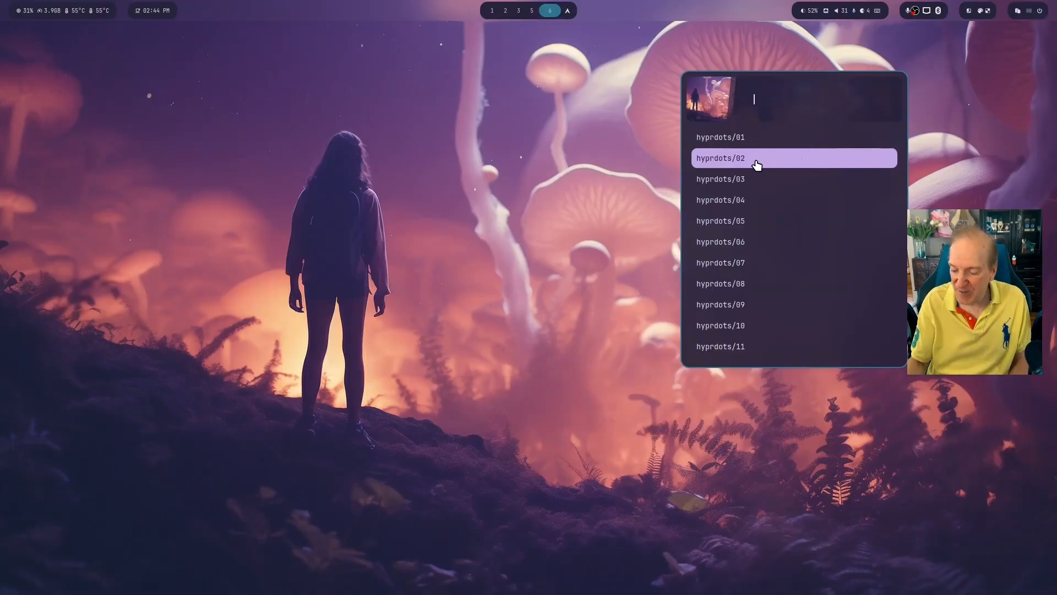
key(Up)
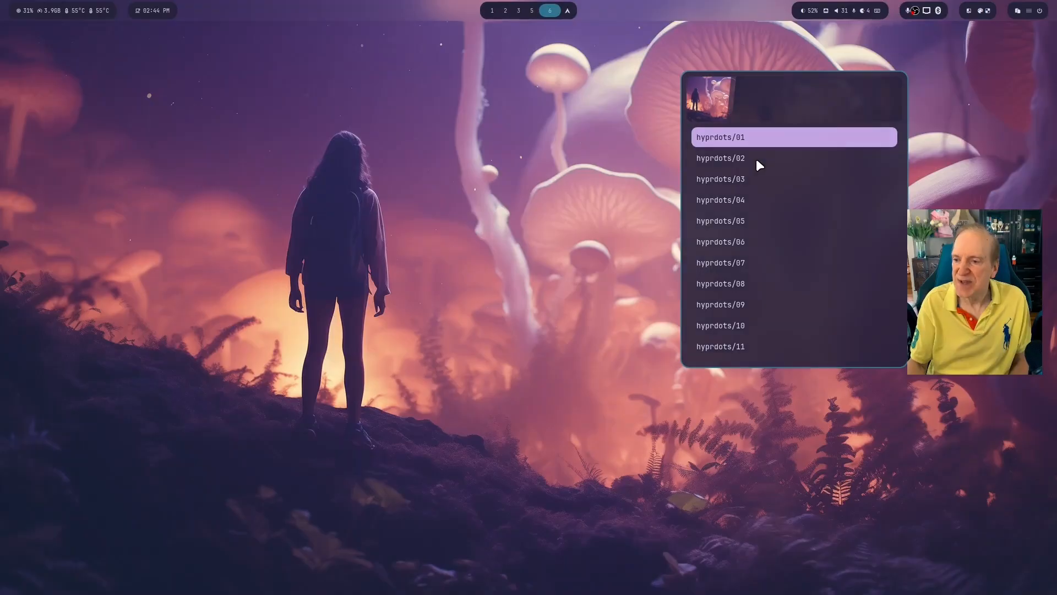
key(Return)
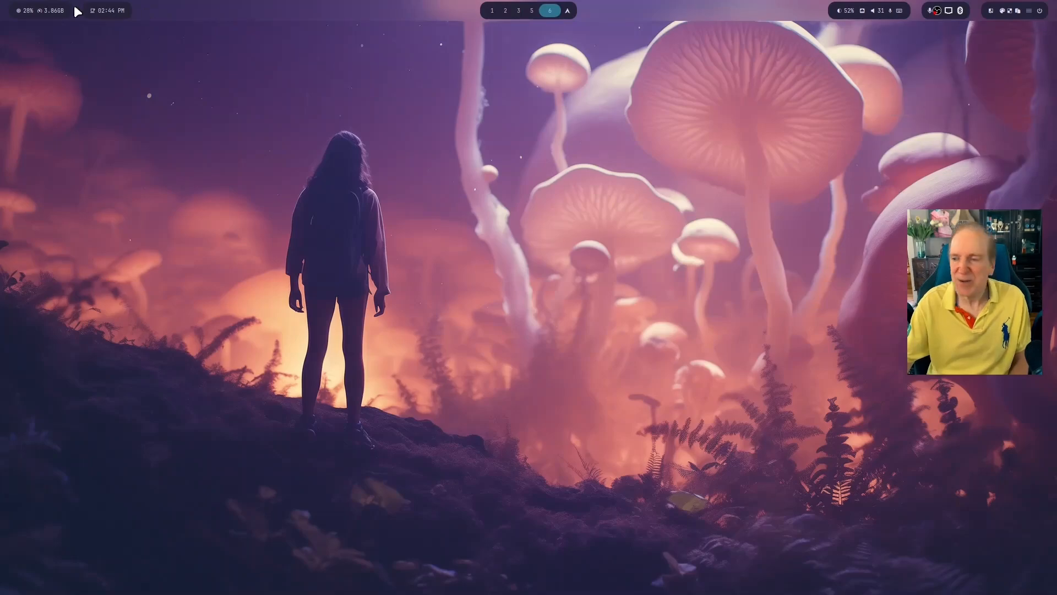
Step: Reopen the Waybar layout selector and switch the status bar to hyprdots/03
click(1029, 11)
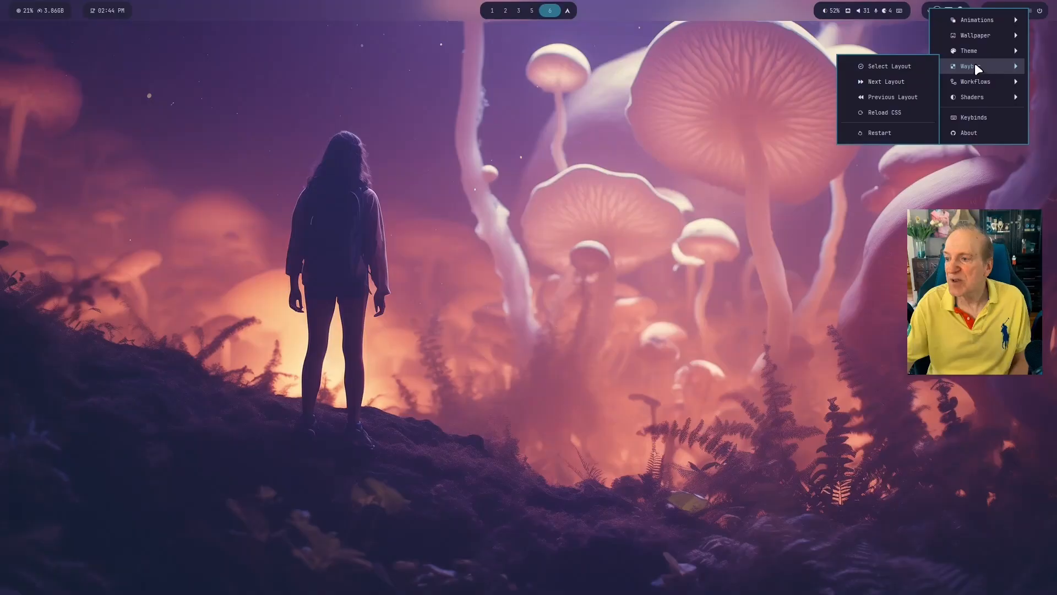
click(903, 65)
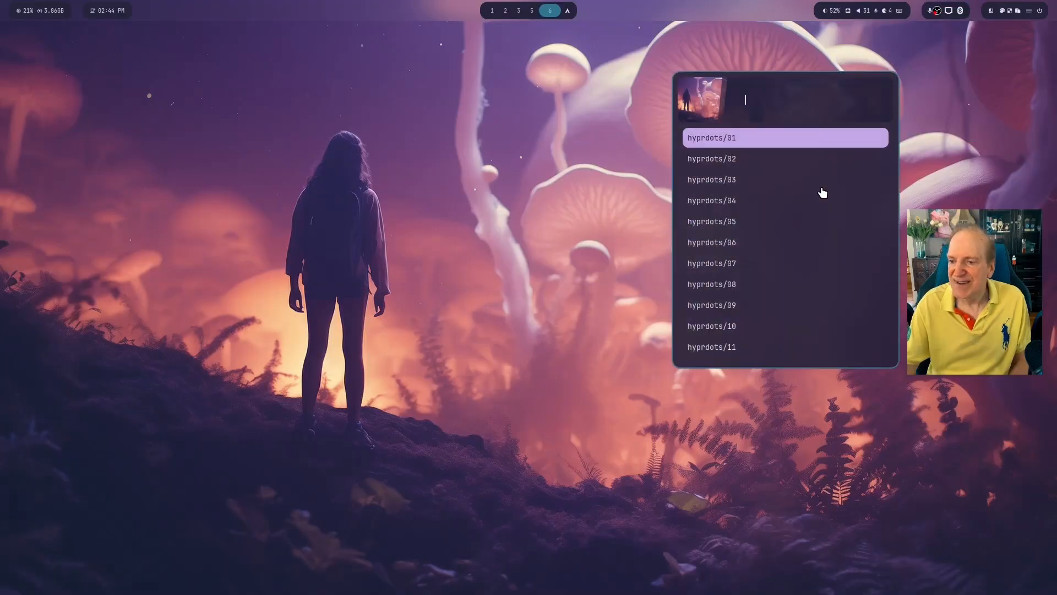
key(Down)
key(Down)
key(Return)
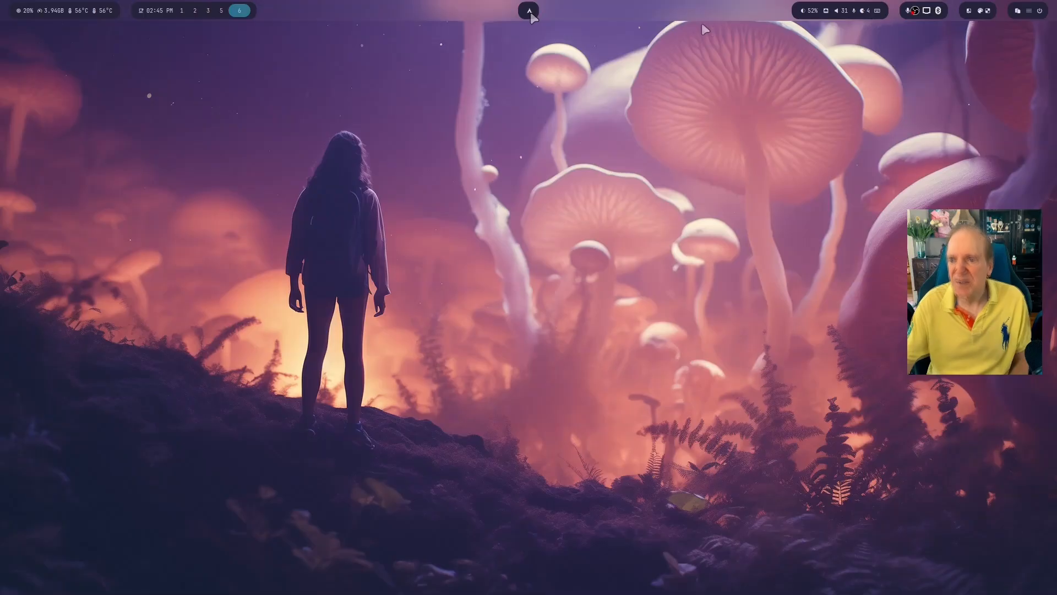
Step: Change the Waybar layout to hyprdots/04 through the layout selector
click(1028, 12)
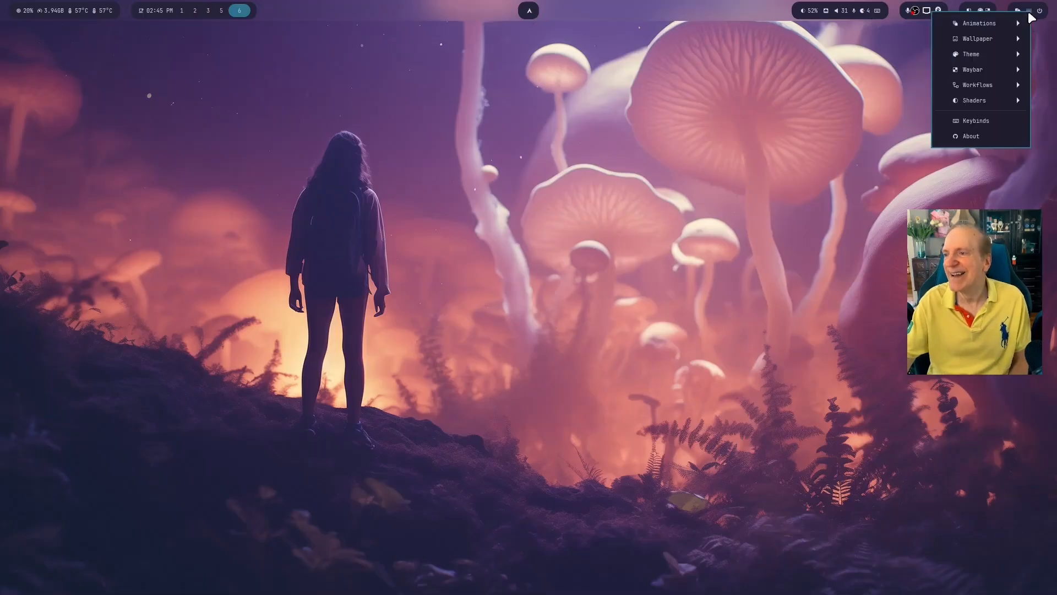
mouse_move(991, 39)
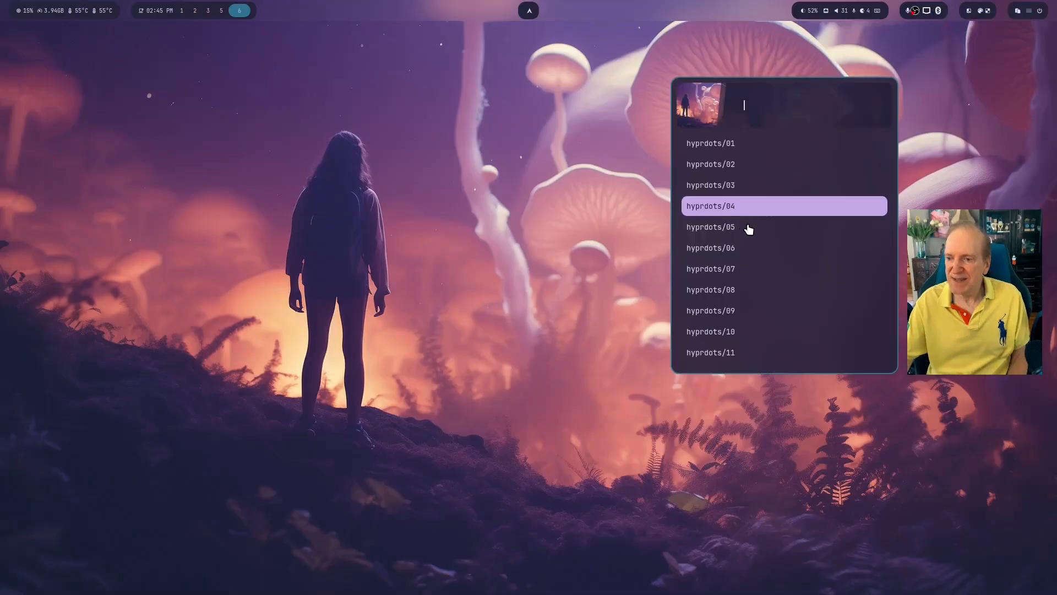
key(Return)
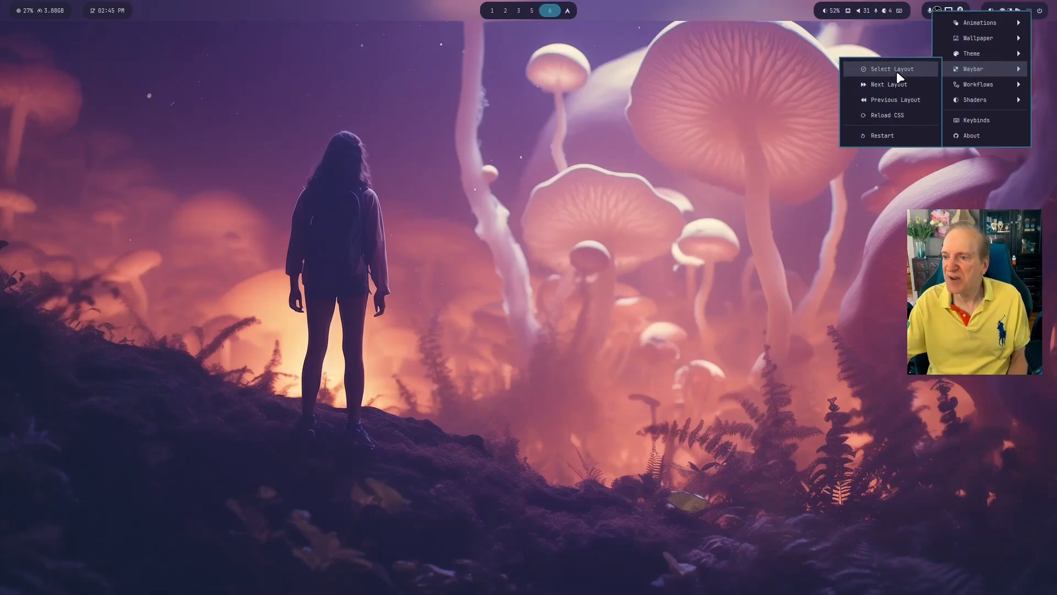
Step: Choose hyprdots/08 as the Waybar layout in the layout selector
click(901, 69)
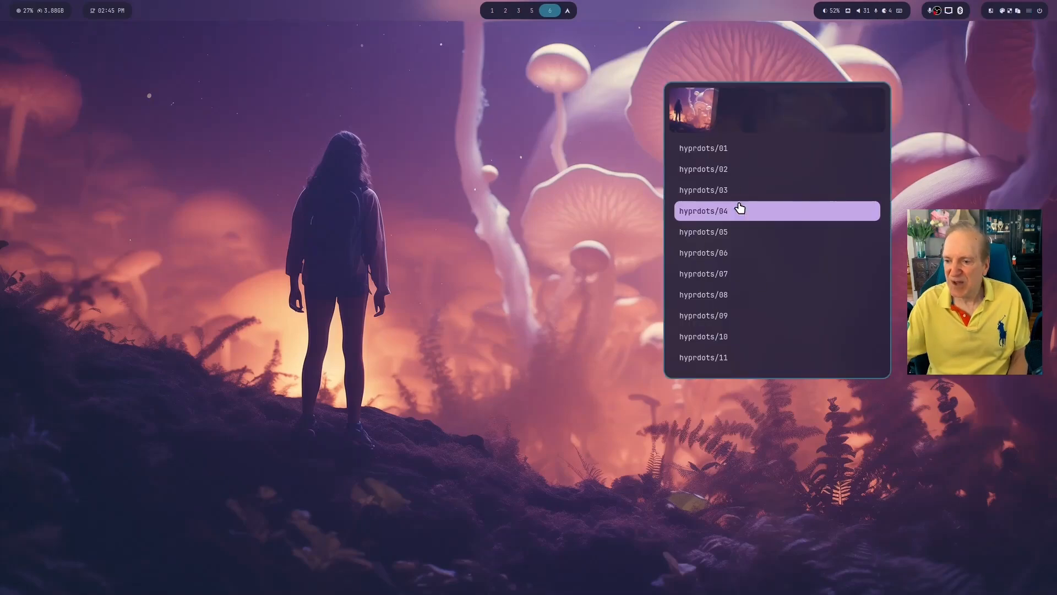
click(698, 293)
key(Return)
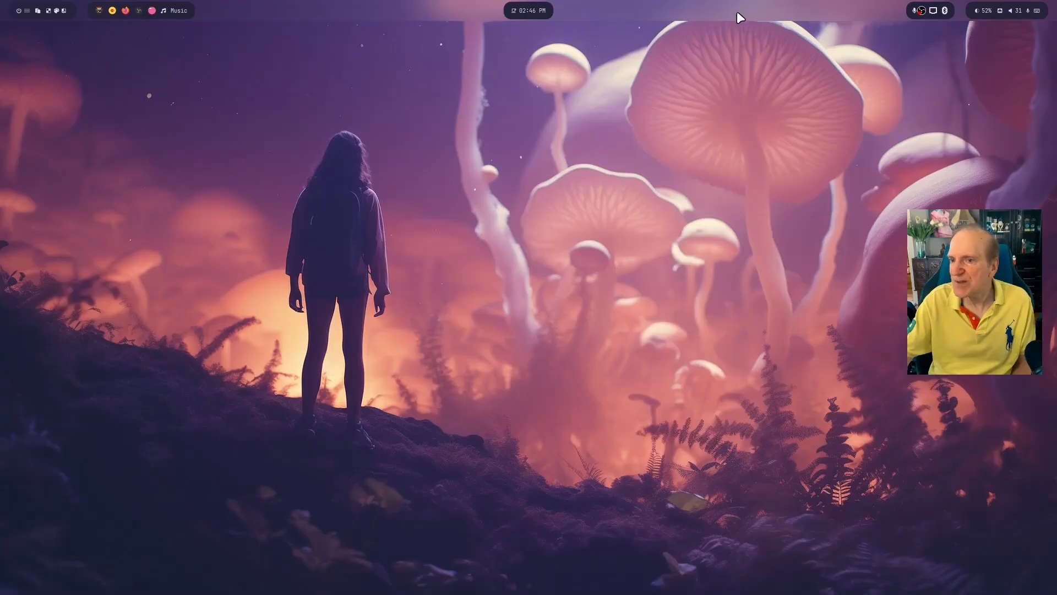
Step: Set the Waybar layout to hyprdots/06 and look at its weather module
click(26, 11)
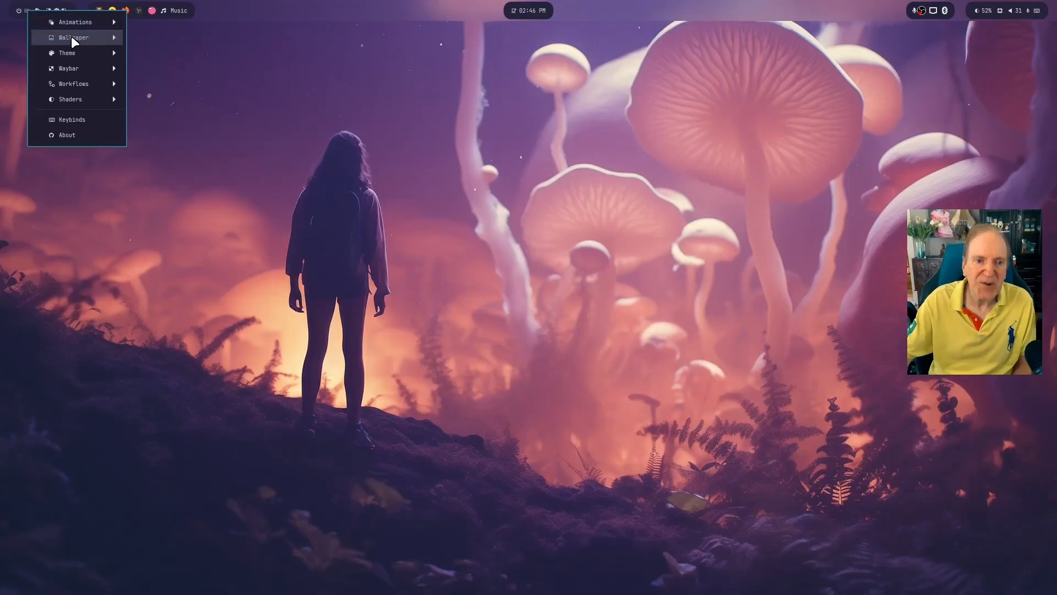
mouse_move(72, 37)
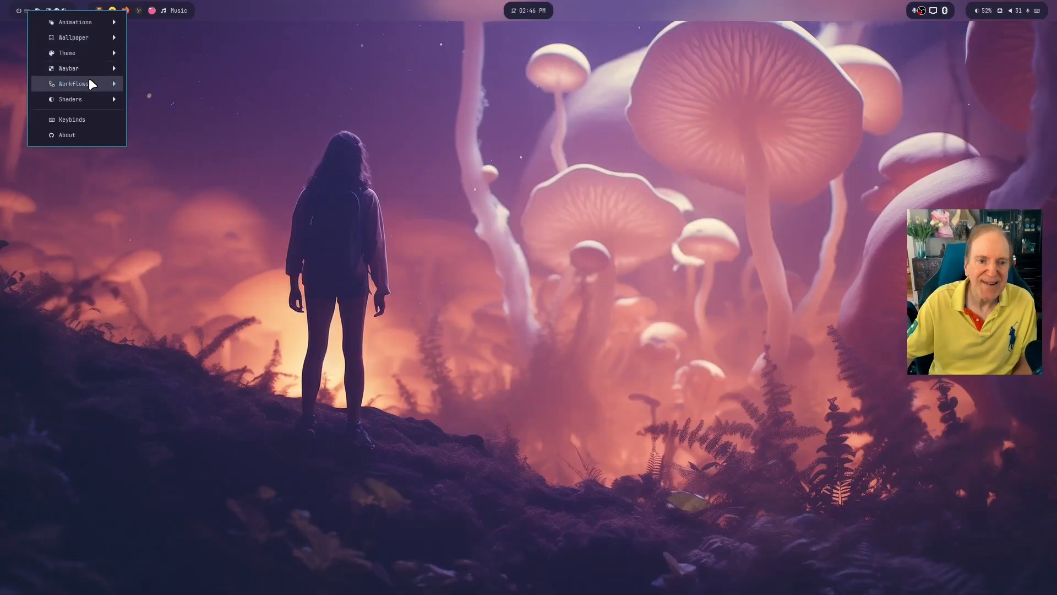
mouse_move(94, 68)
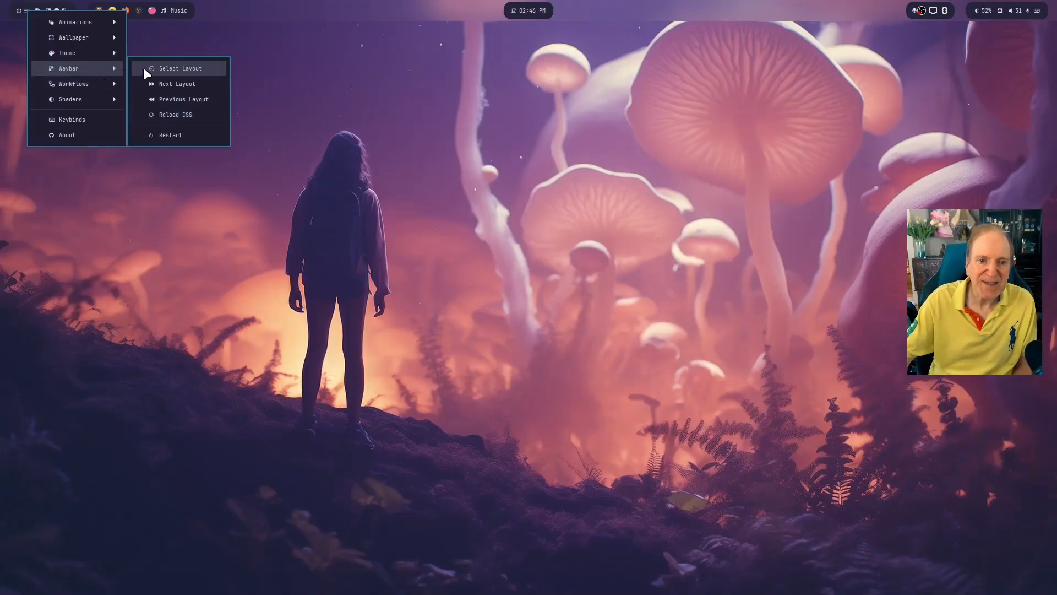
click(163, 68)
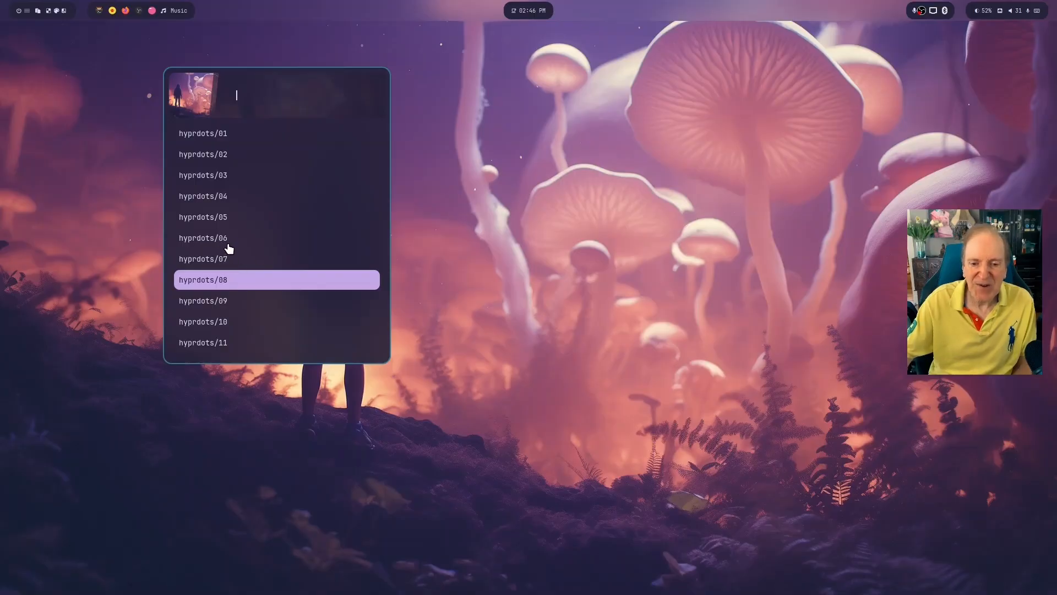
click(209, 244)
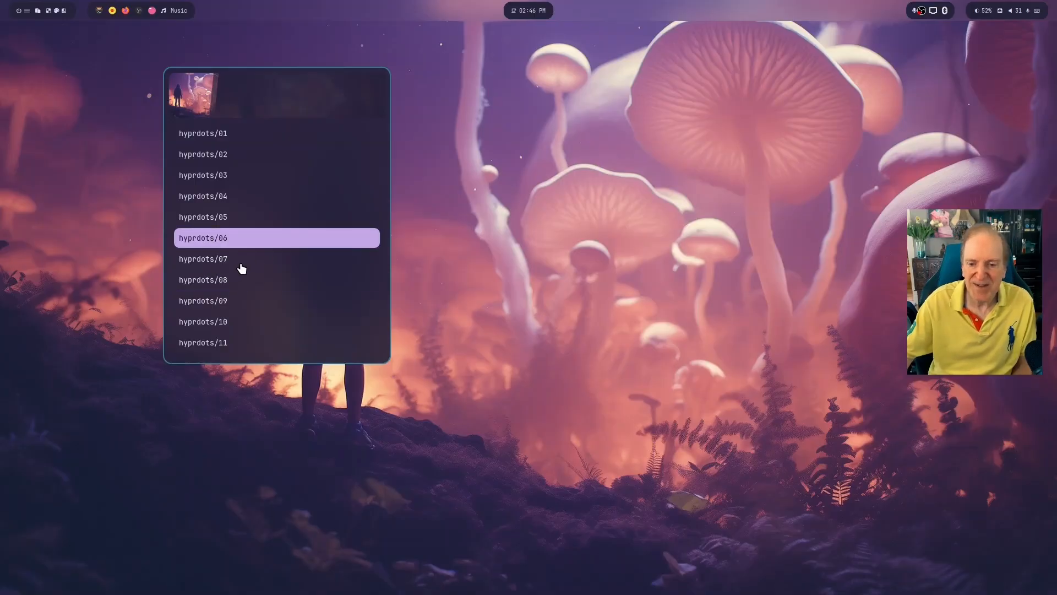
key(Return)
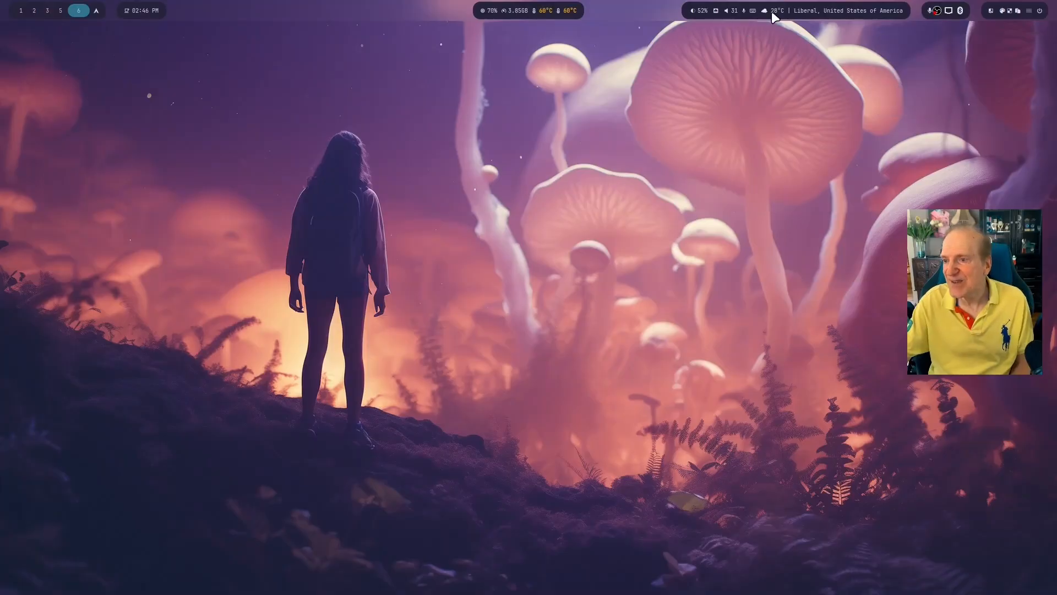
mouse_move(797, 17)
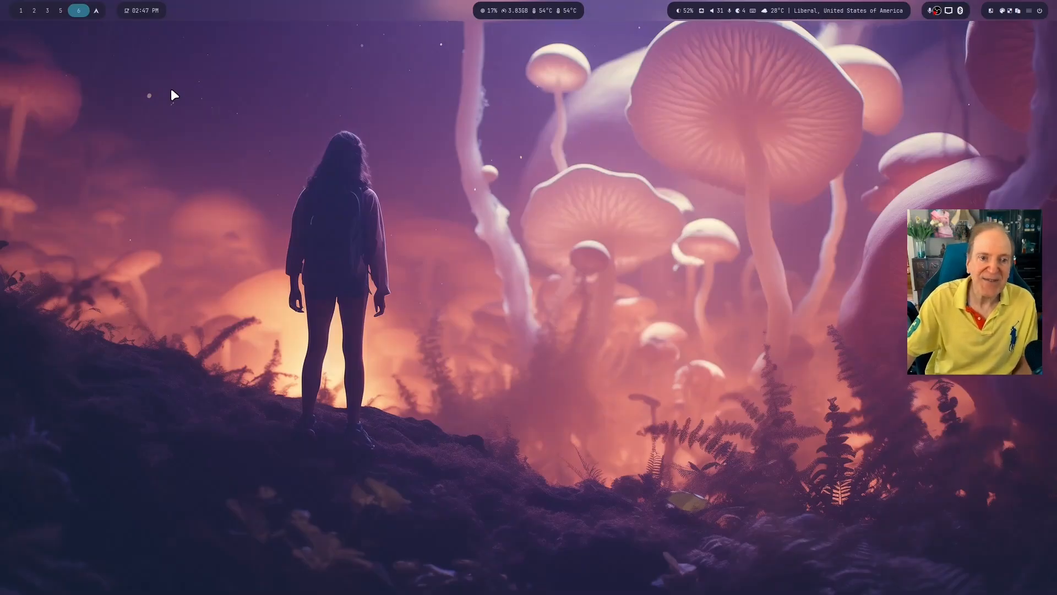
Step: Go to the file manager on workspace 1 and look through the scripts in the .local/lib/hyde folder
click(34, 9)
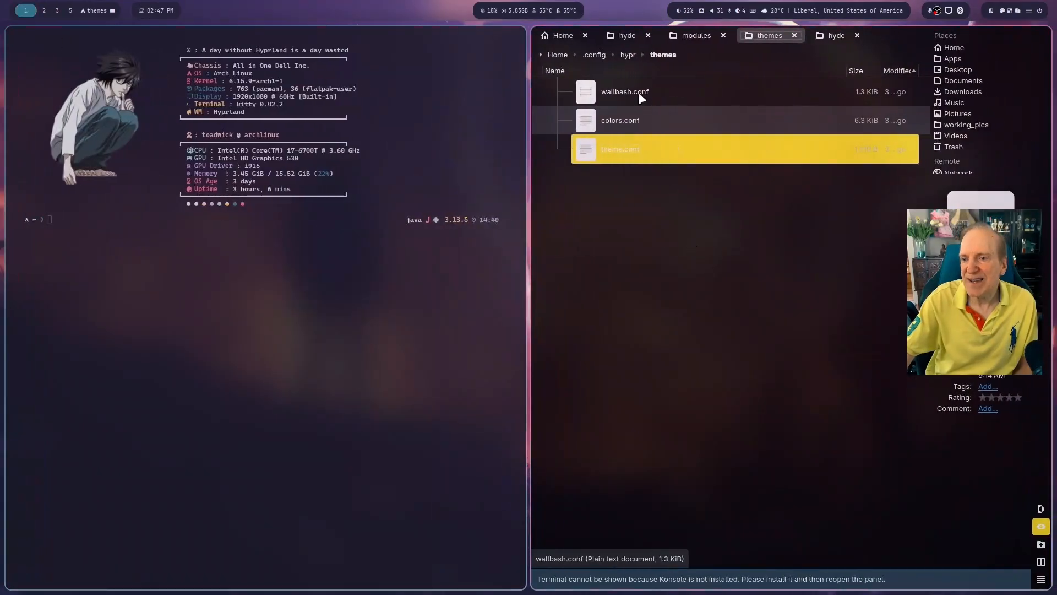
click(628, 34)
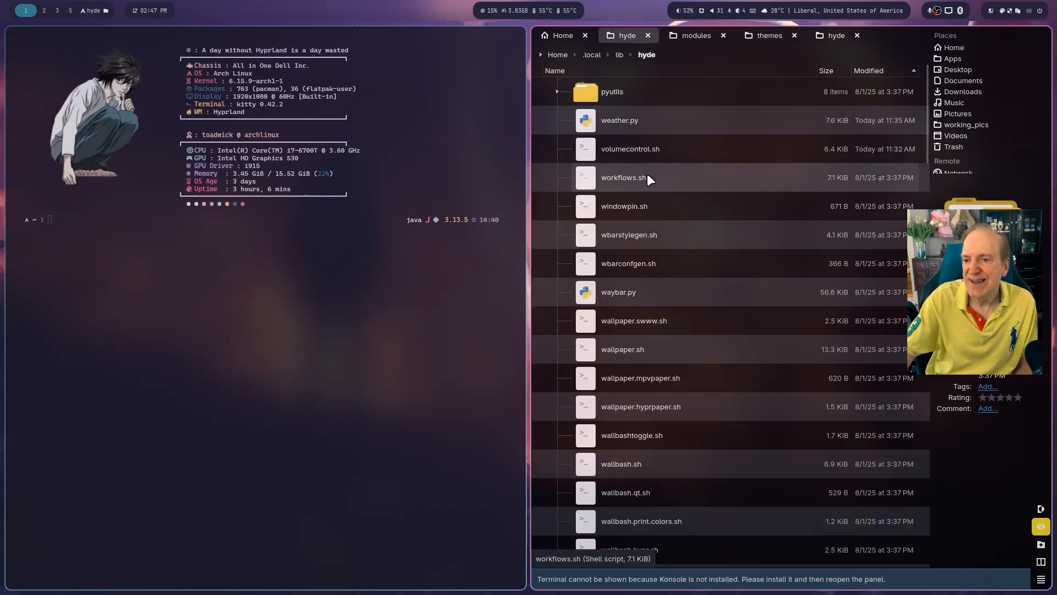
scroll(650, 182, down, 5)
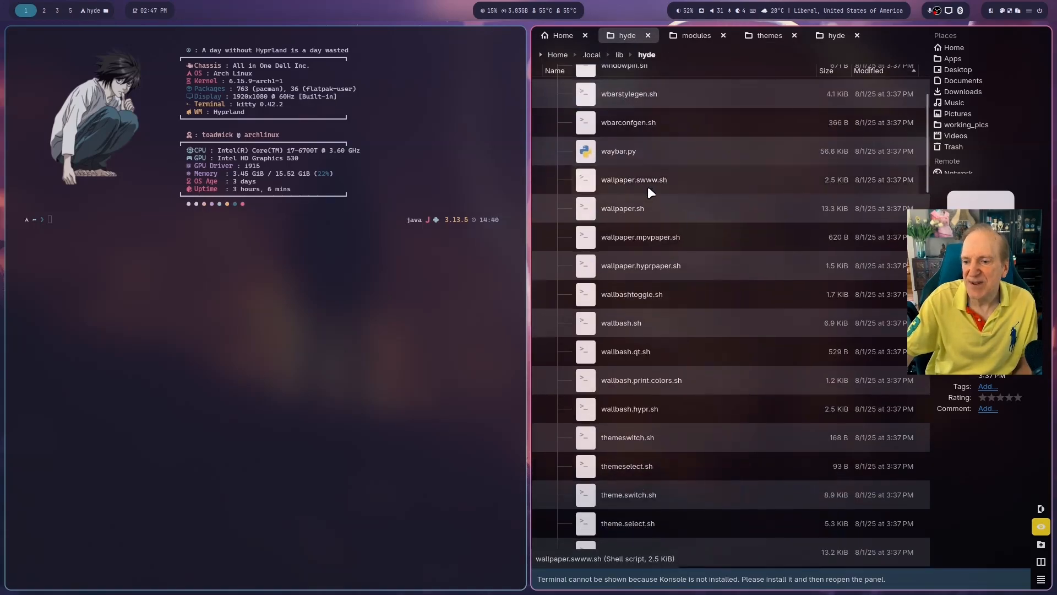
scroll(649, 176, up, 5)
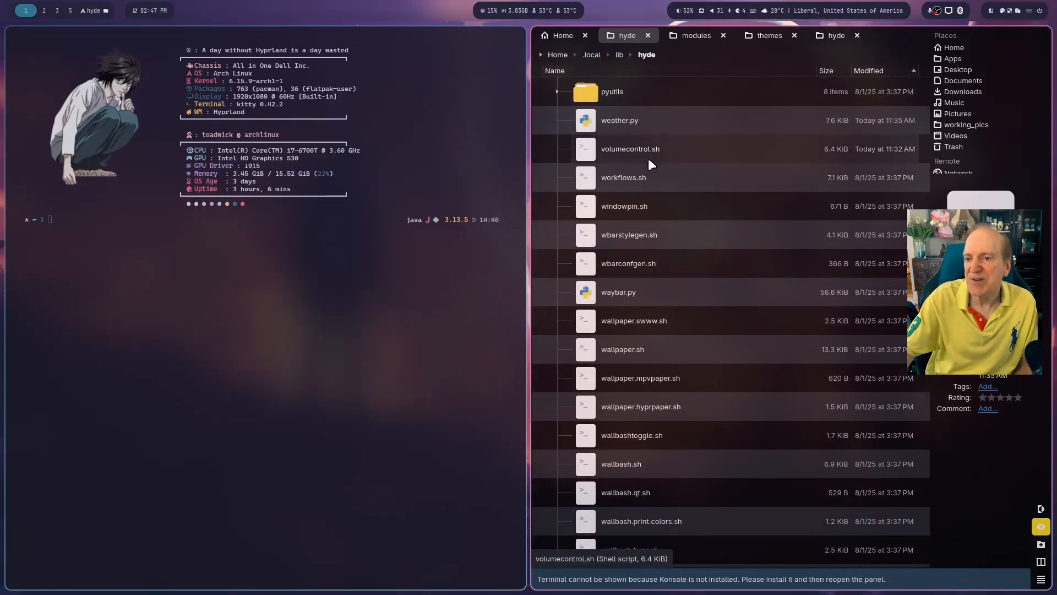
scroll(657, 235, down, 5)
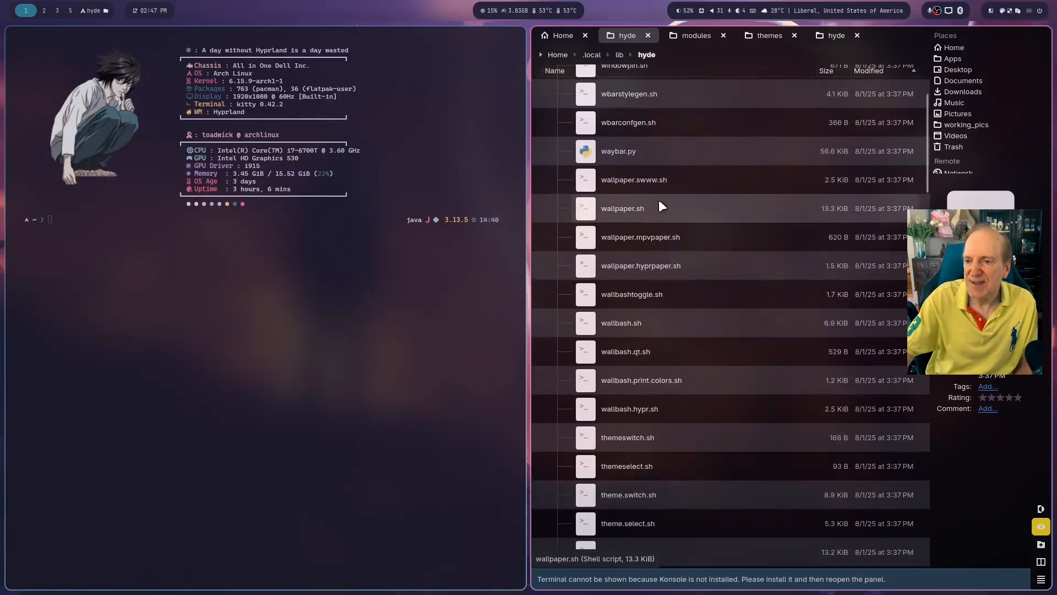
scroll(676, 242, down, 5)
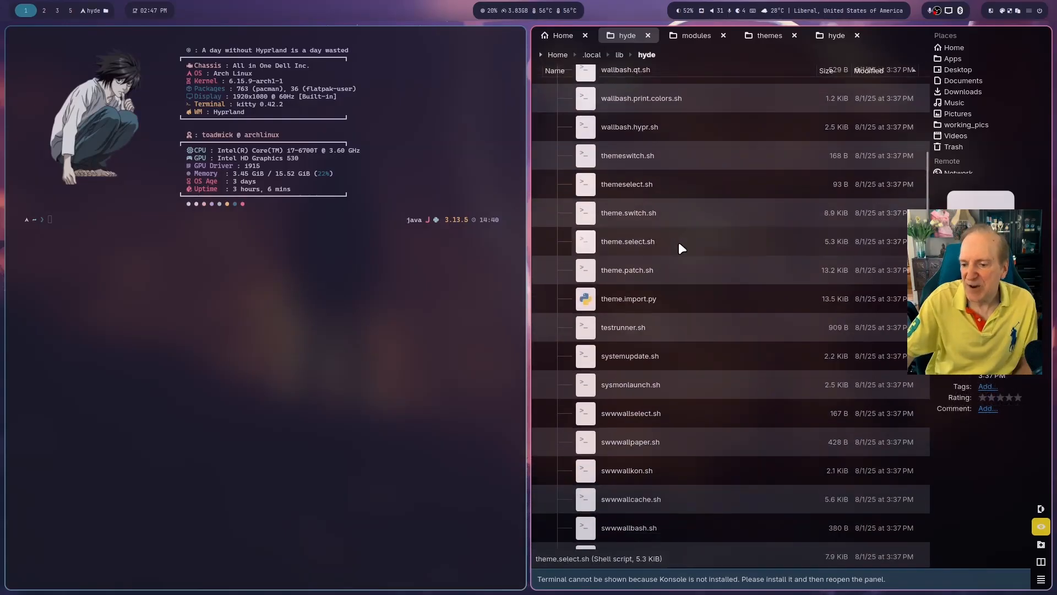
scroll(654, 221, up, 3)
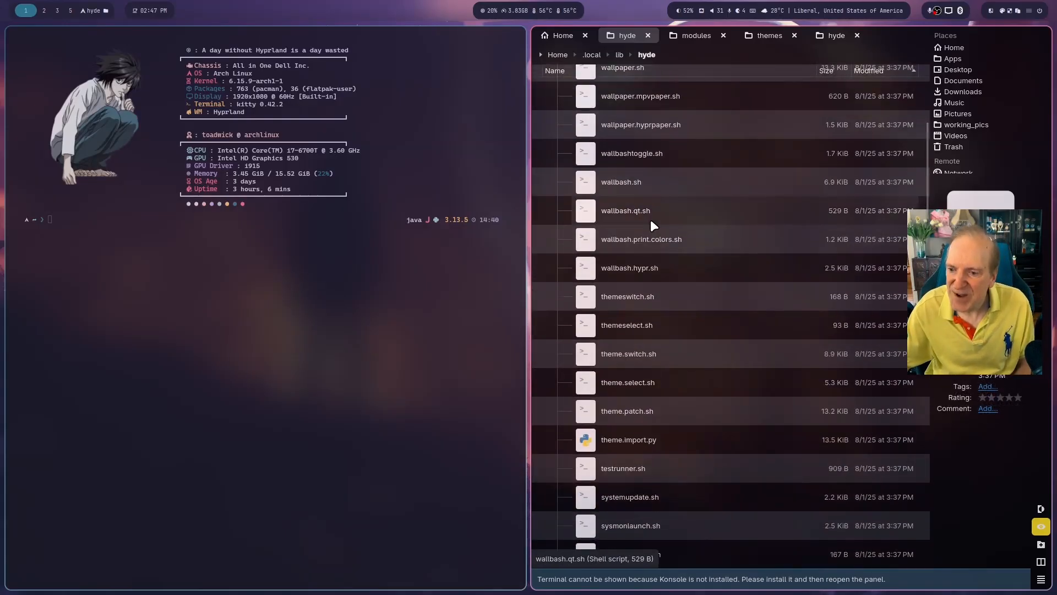
scroll(649, 209, up, 5)
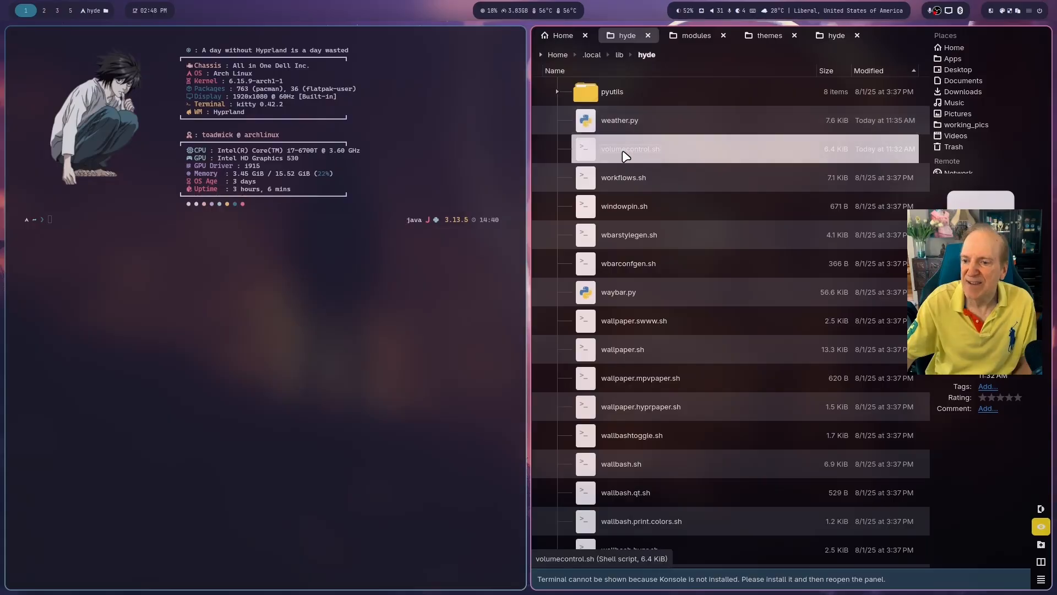
Step: Point out waybar.py, wbarstylegen.sh and weather.py among the scripts in the hyde folder
click(616, 292)
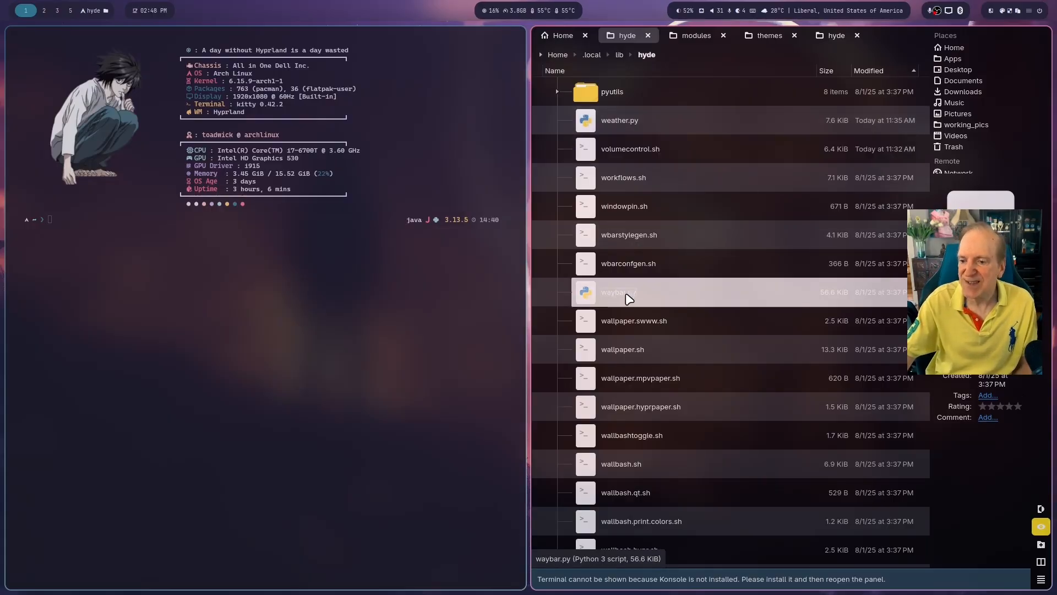
click(618, 235)
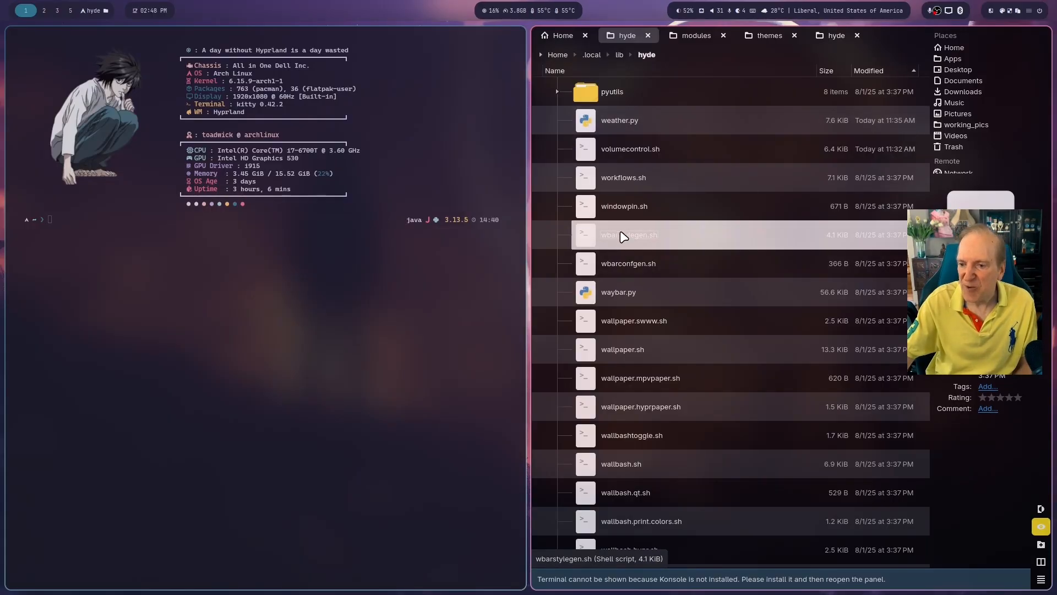
click(613, 120)
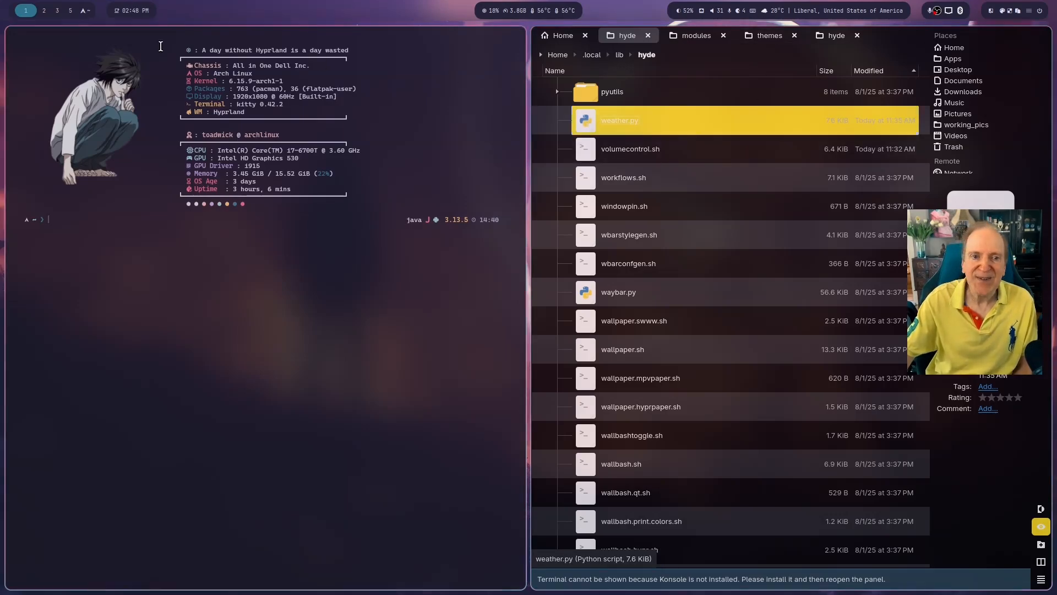
Step: Switch to Geany on workspace 3, close theme.conf and look through the apps, launch and environment sections of hyde.conf
click(57, 10)
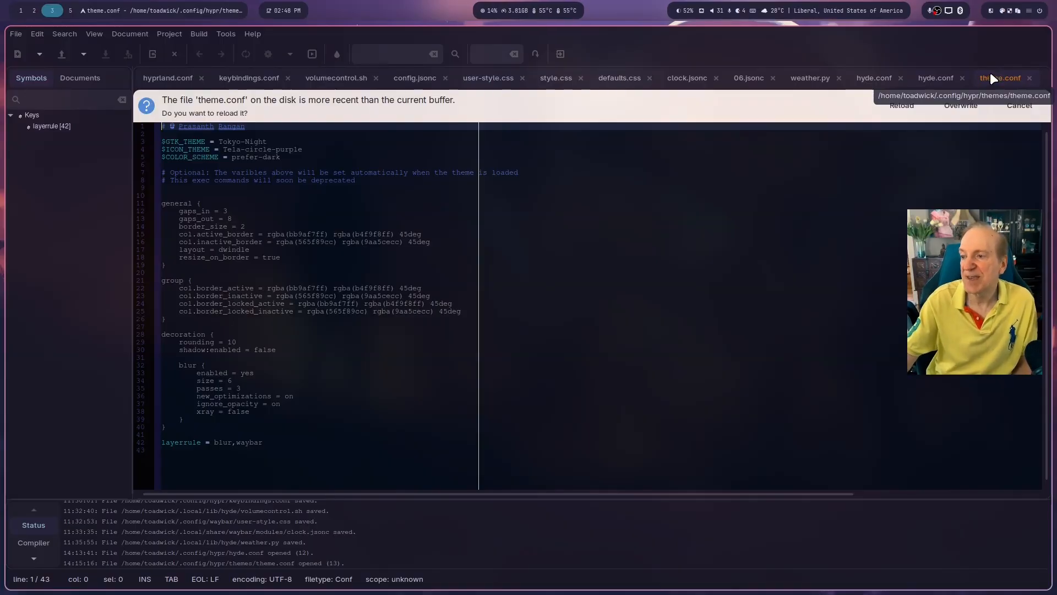
click(1029, 77)
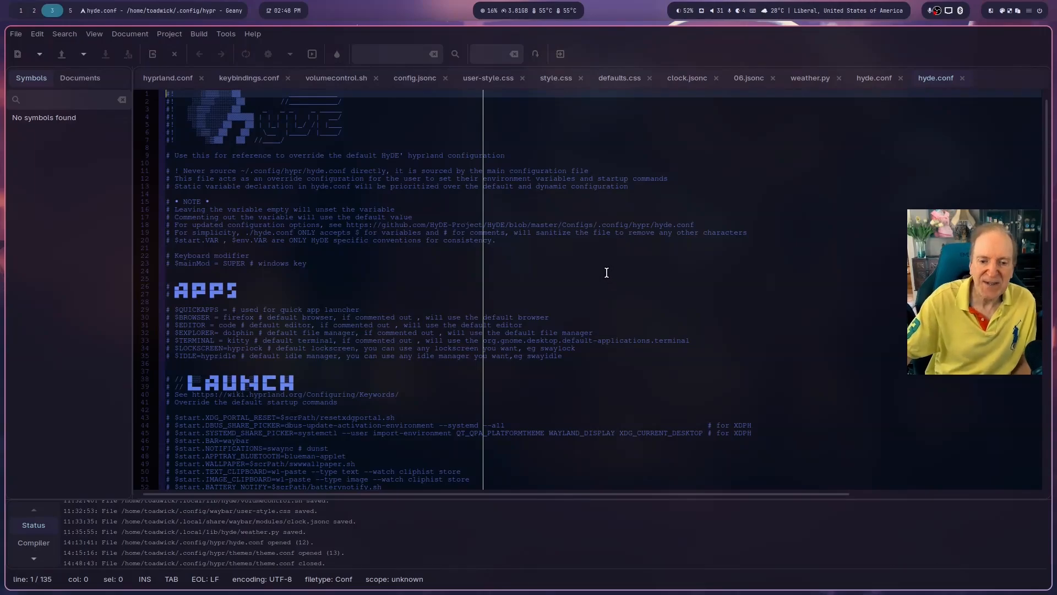
scroll(611, 266, down, 2)
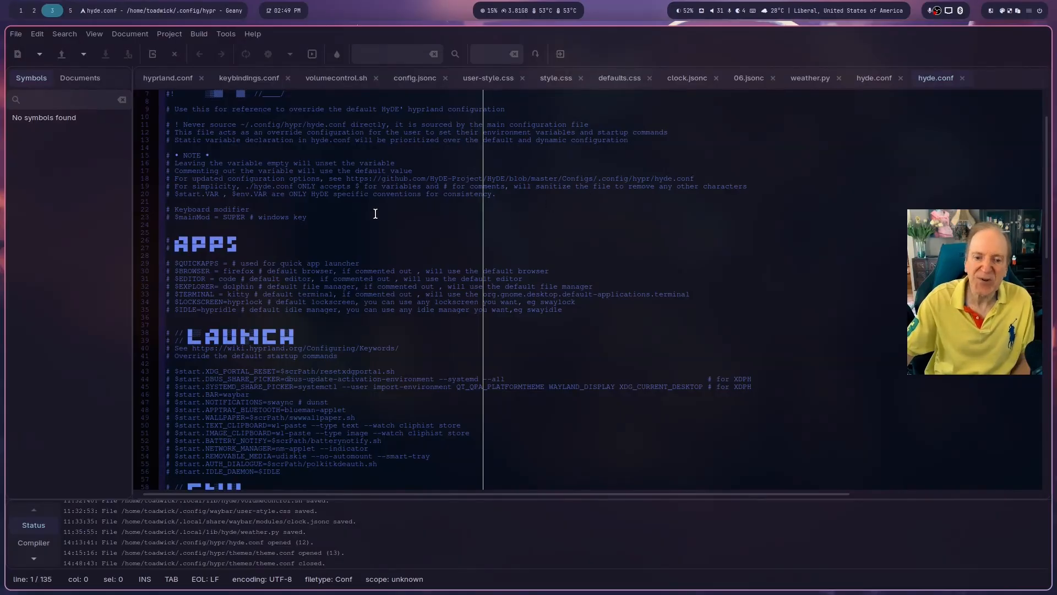
scroll(375, 216, down, 8)
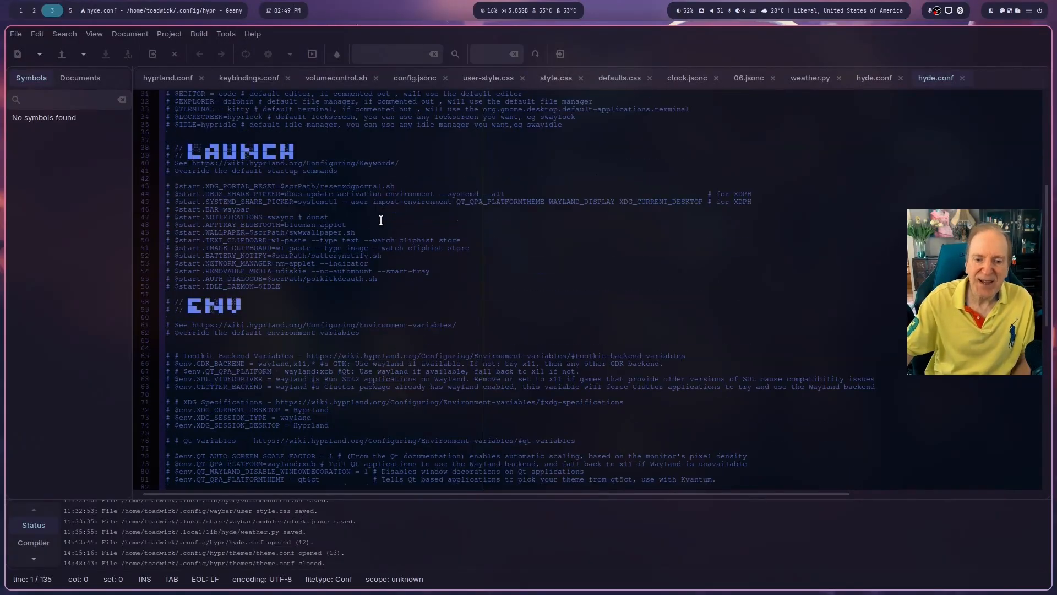
Step: Uncomment the $BROWSER line in the apps section of hyde.conf and highlight its firefox value
scroll(382, 220, down, 8)
scroll(379, 225, up, 18)
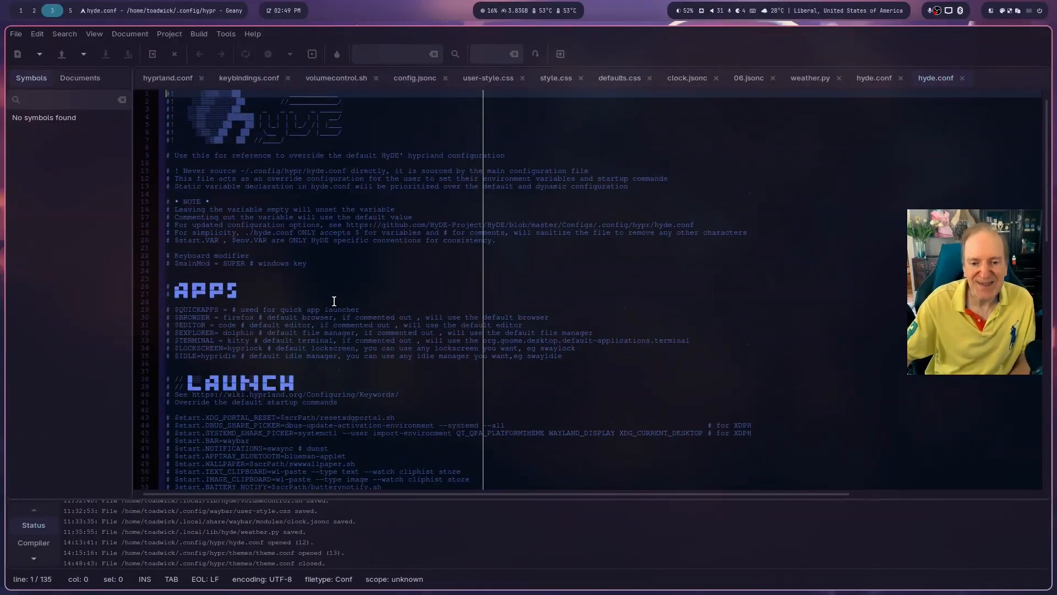
scroll(347, 288, down, 4)
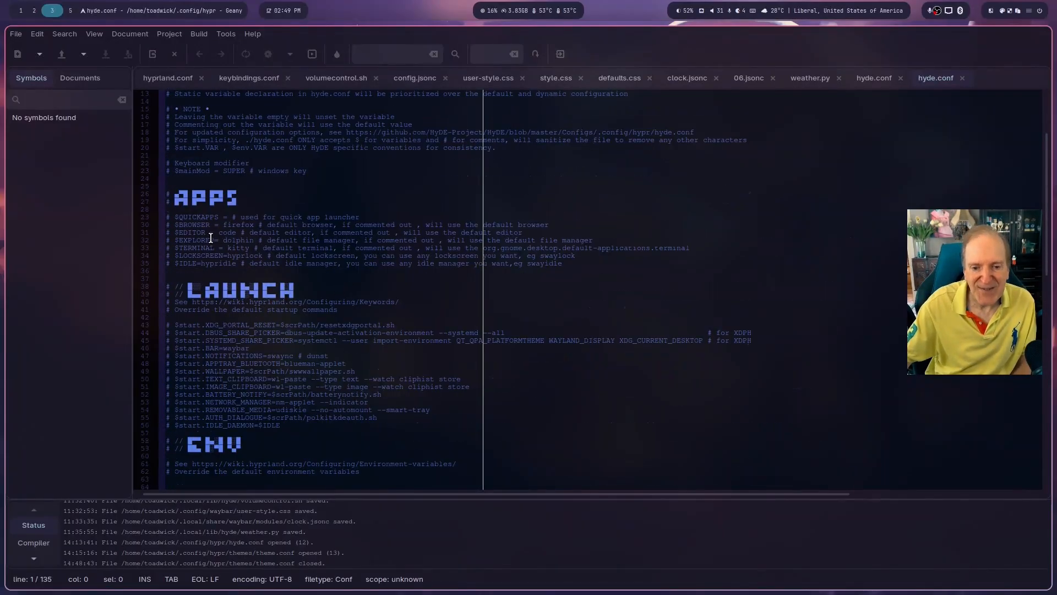
click(169, 226)
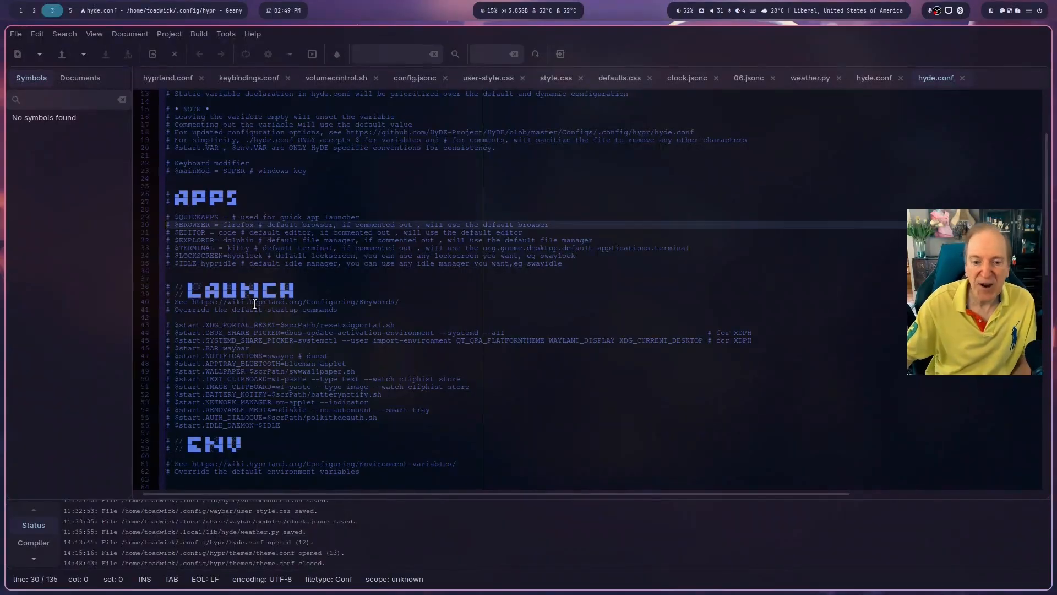
key(Delete)
key(Delete)
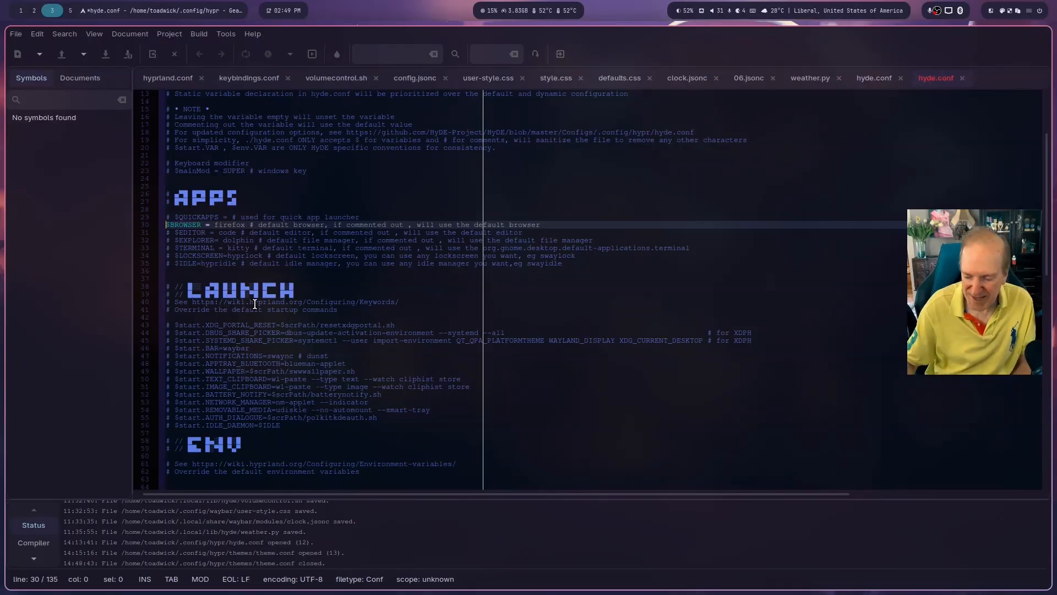
ctrl+scroll(255, 303, up, 3)
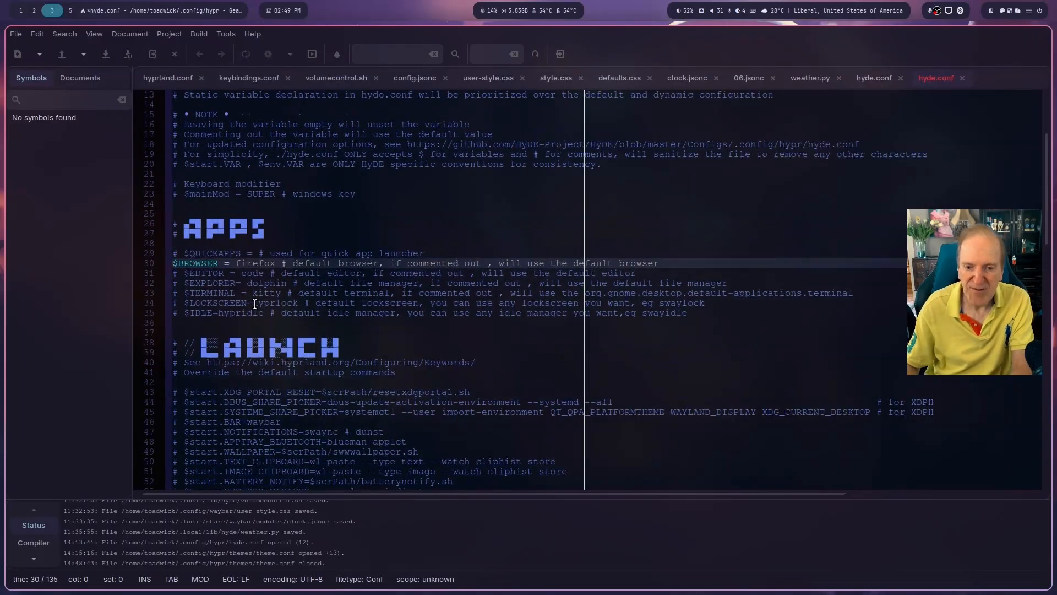
ctrl+scroll(255, 304, up, 2)
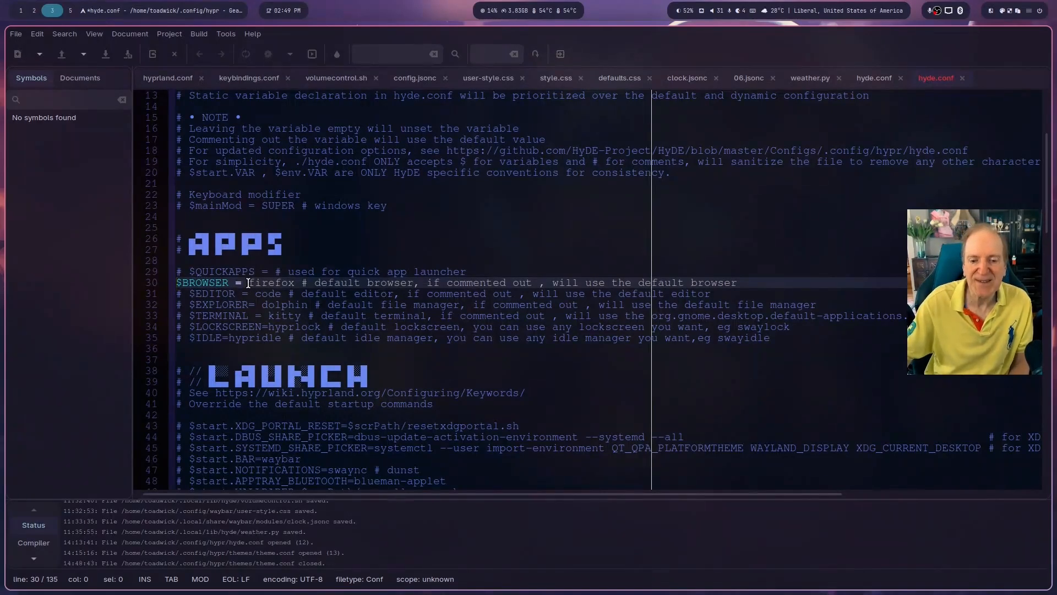
drag(248, 283, 296, 283)
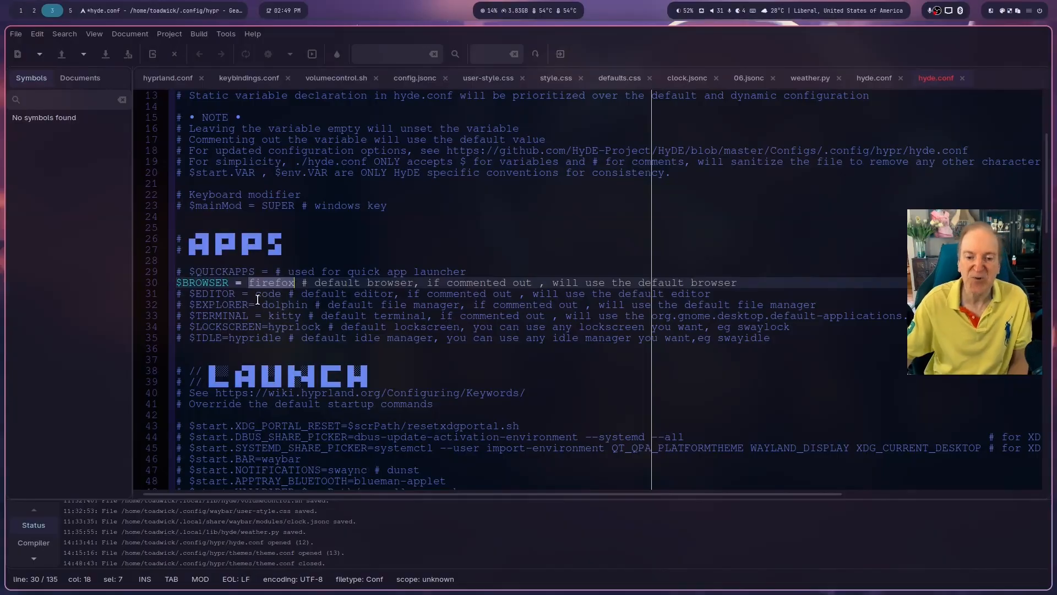
Step: Comment out the $BROWSER line in hyde.conf again and save the file
key(Home)
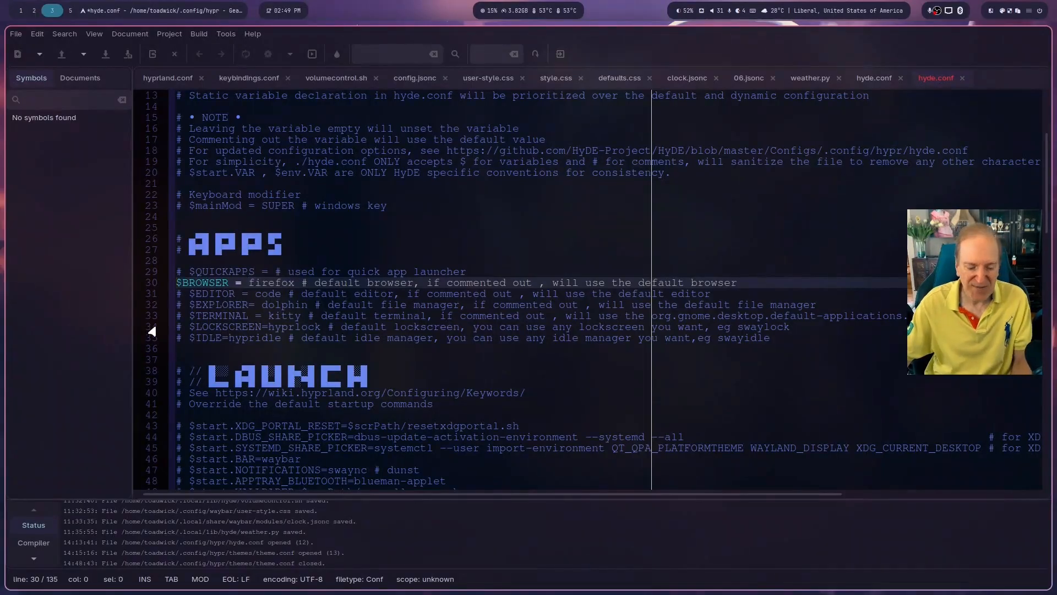
text(#)
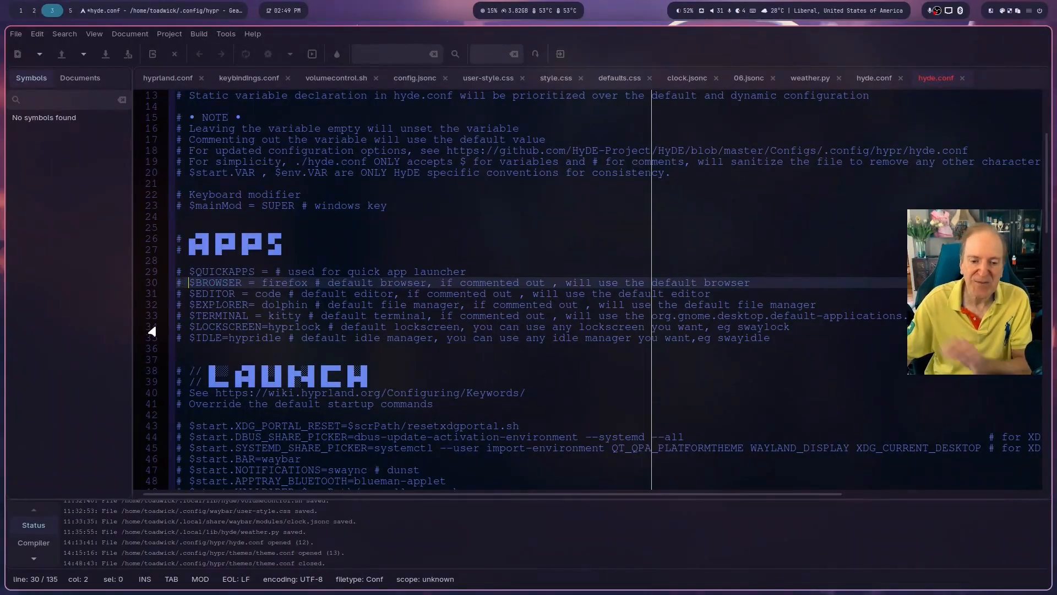
key(ctrl+s)
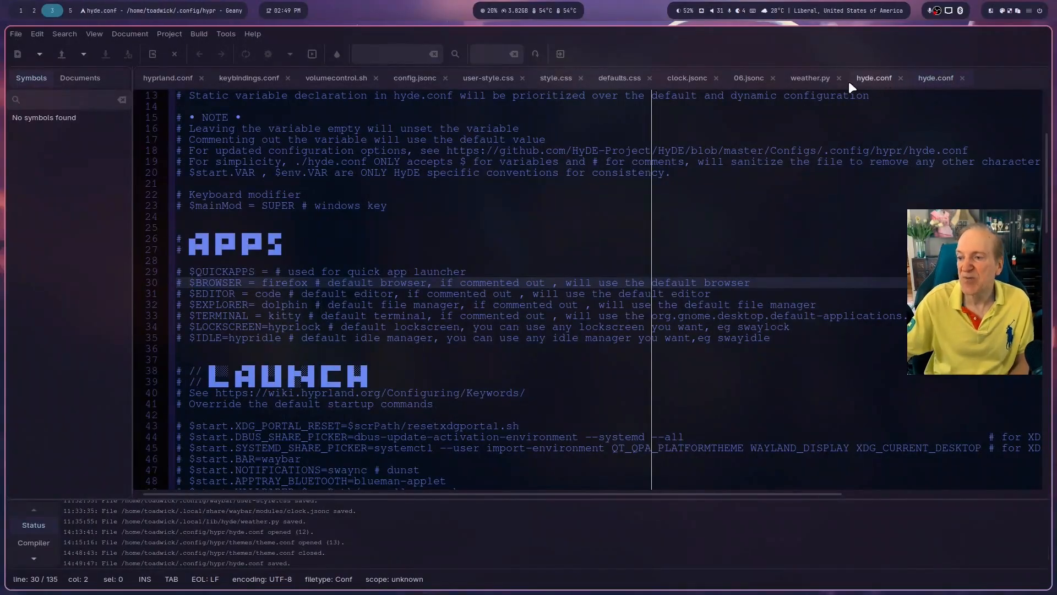
Step: Go to weather.py and set the default value of WEATHER_LOCATION to "Niceville"
click(806, 77)
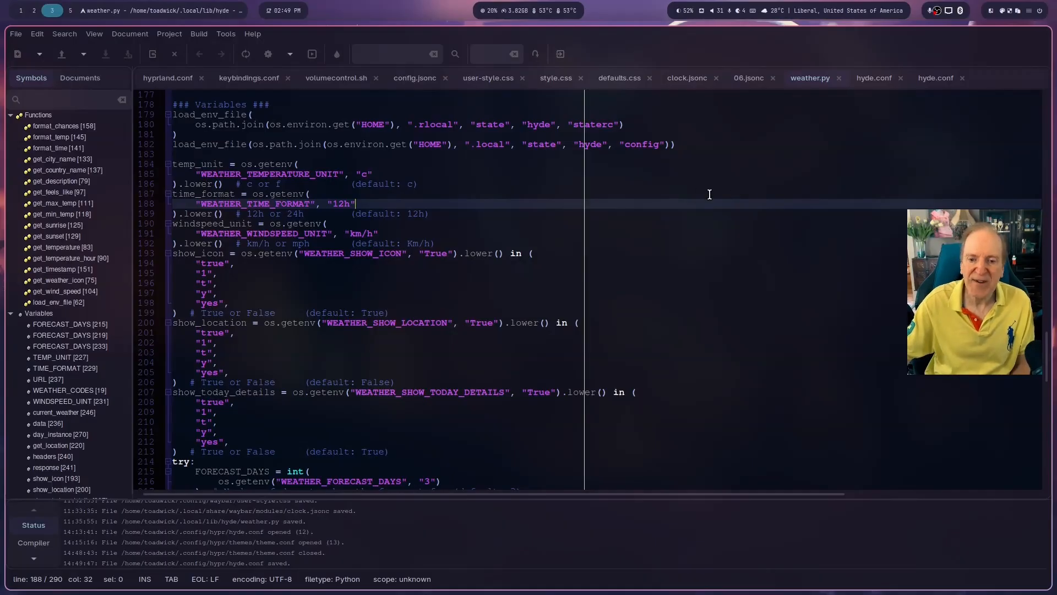
scroll(480, 196, down, 3)
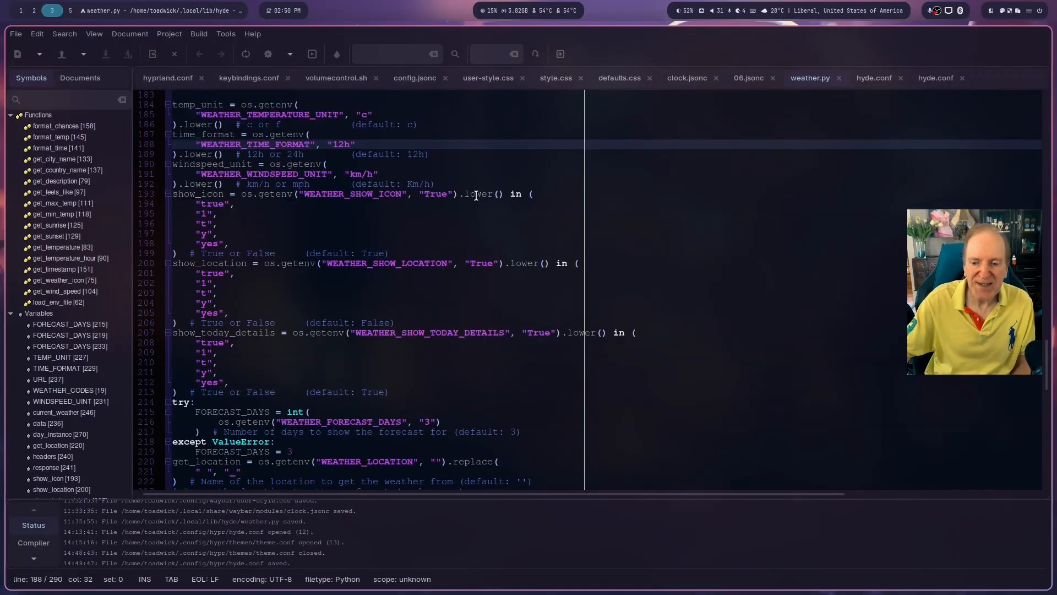
scroll(472, 196, down, 3)
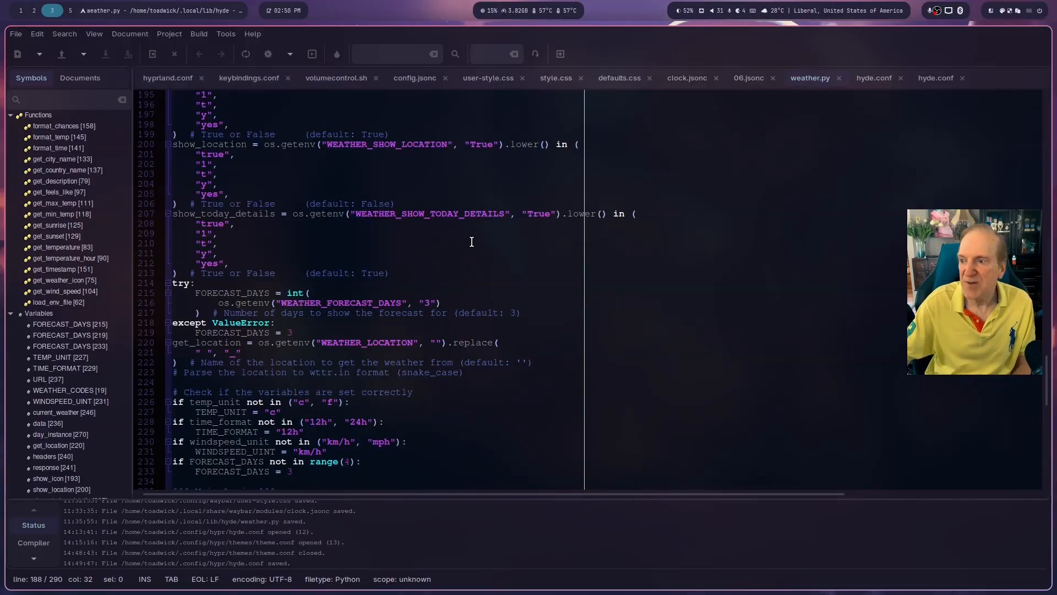
scroll(471, 242, down, 2)
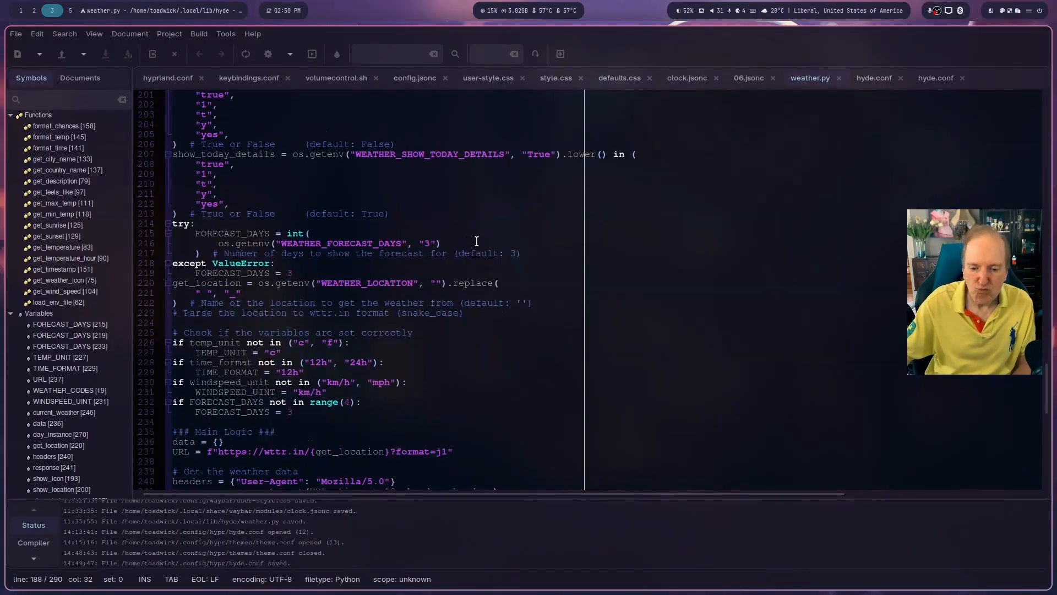
scroll(476, 241, down, 4)
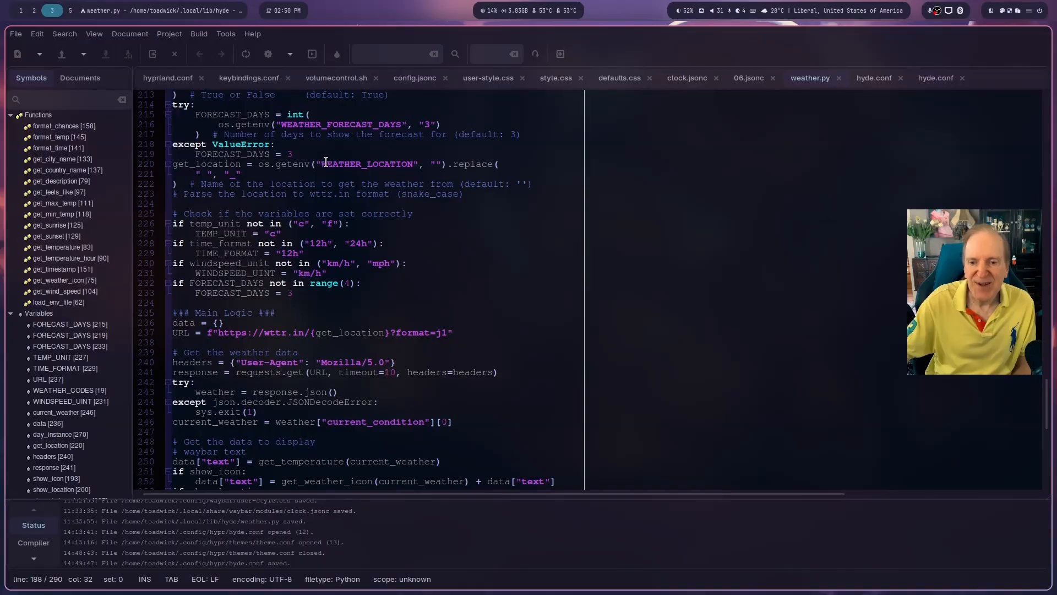
click(434, 164)
scroll(424, 170, down, 2)
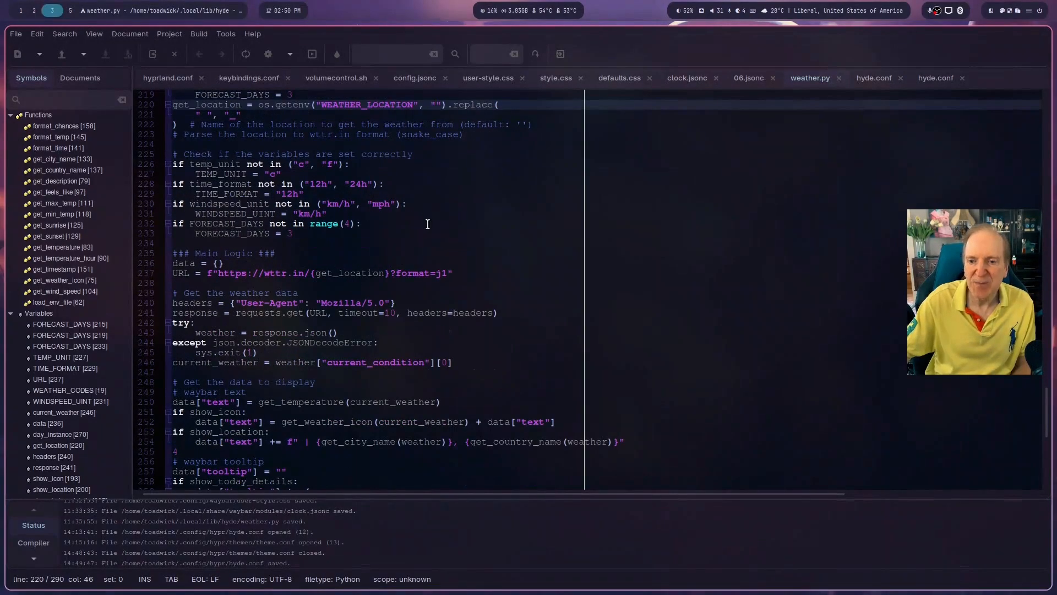
scroll(431, 223, up, 4)
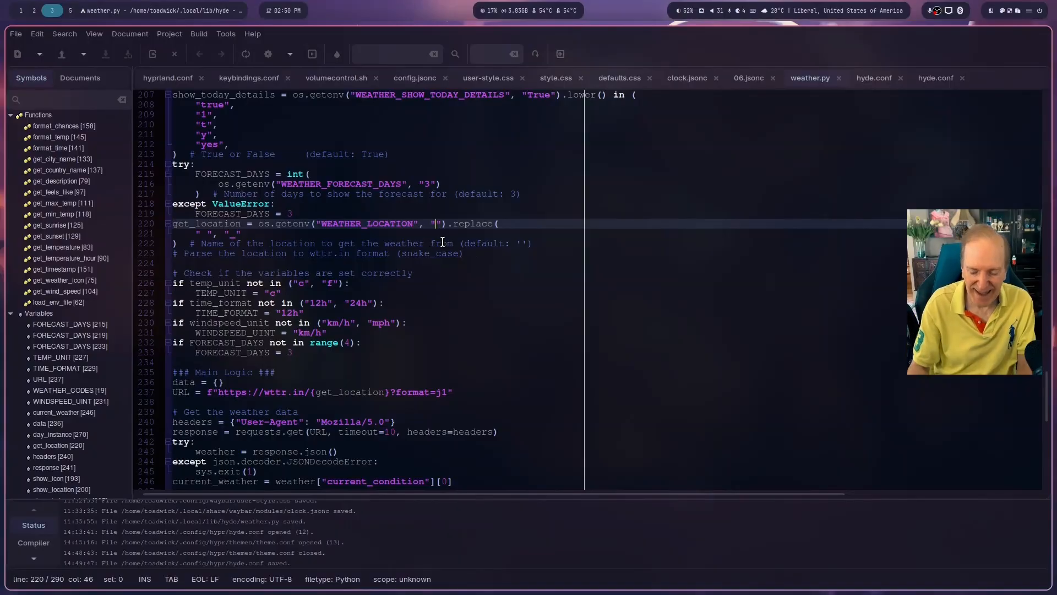
text(Nicevi)
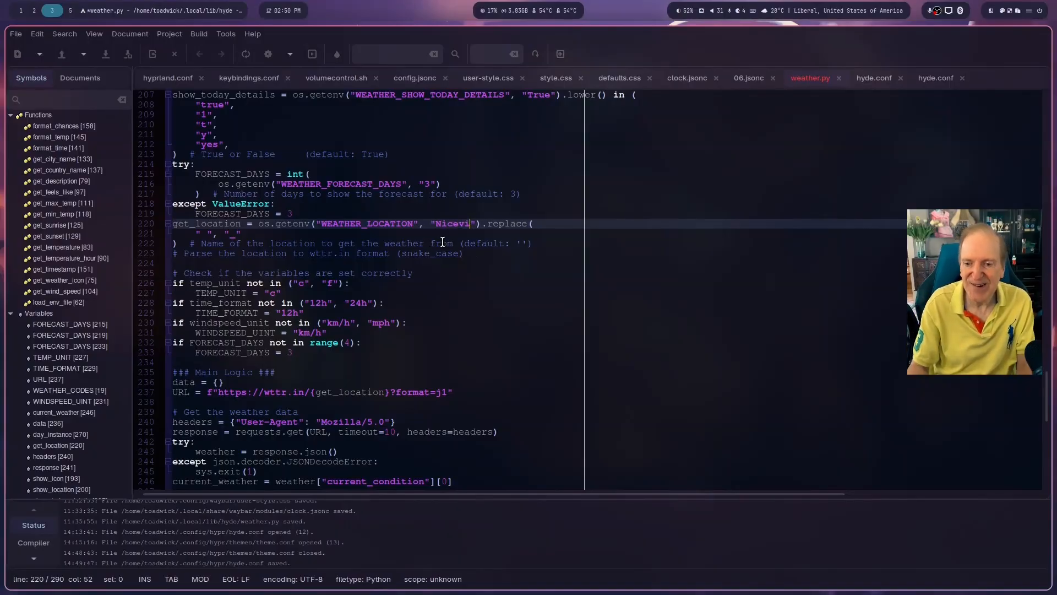
text(lle)
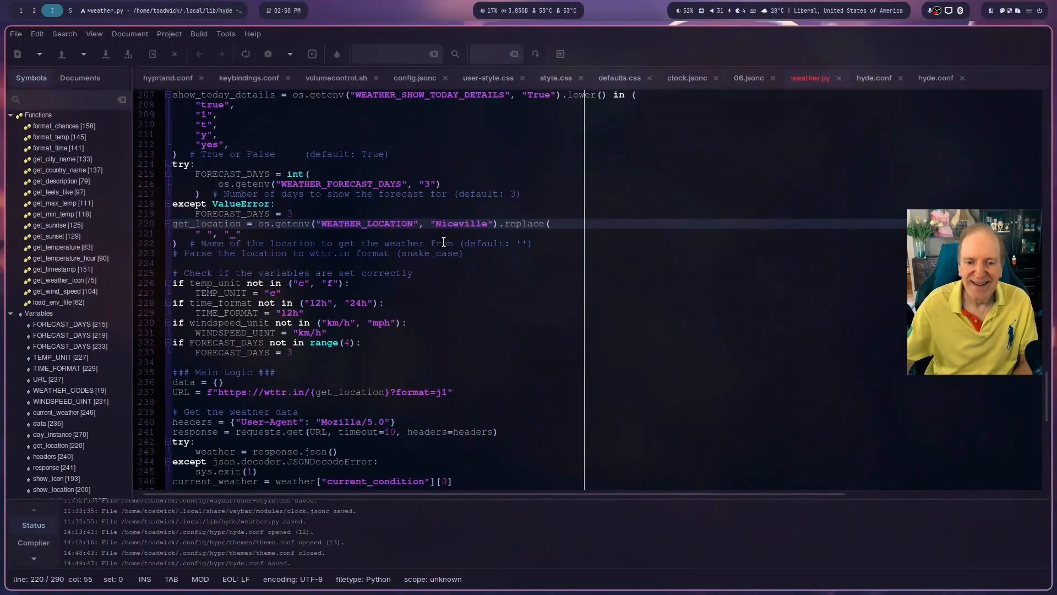
click(496, 261)
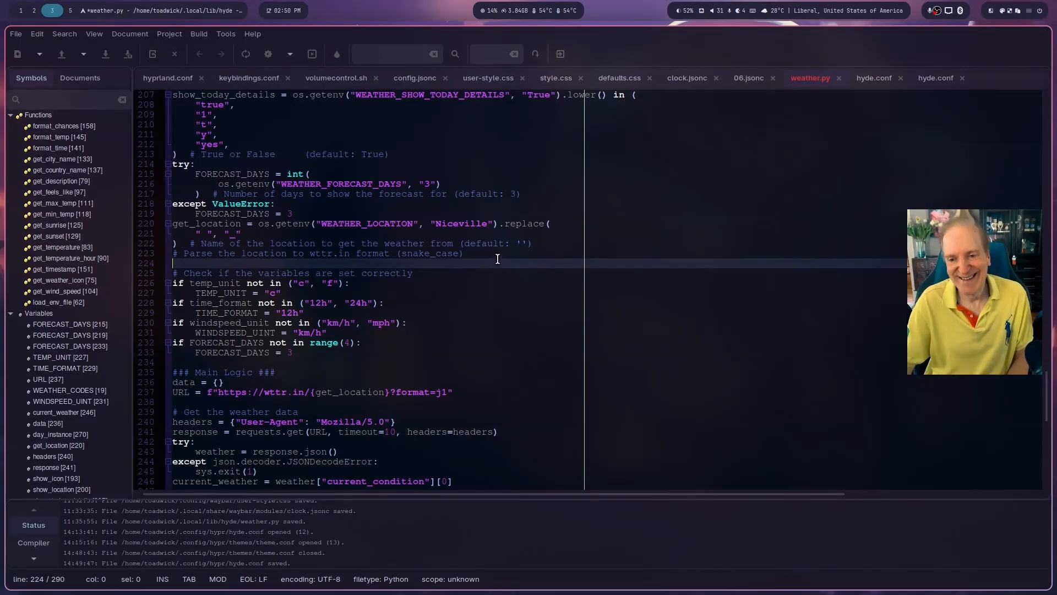
Step: Set the default WEATHER_TEMPERATURE_UNIT to "f", save weather.py and check the weather module in the status bar
scroll(525, 238, up, 4)
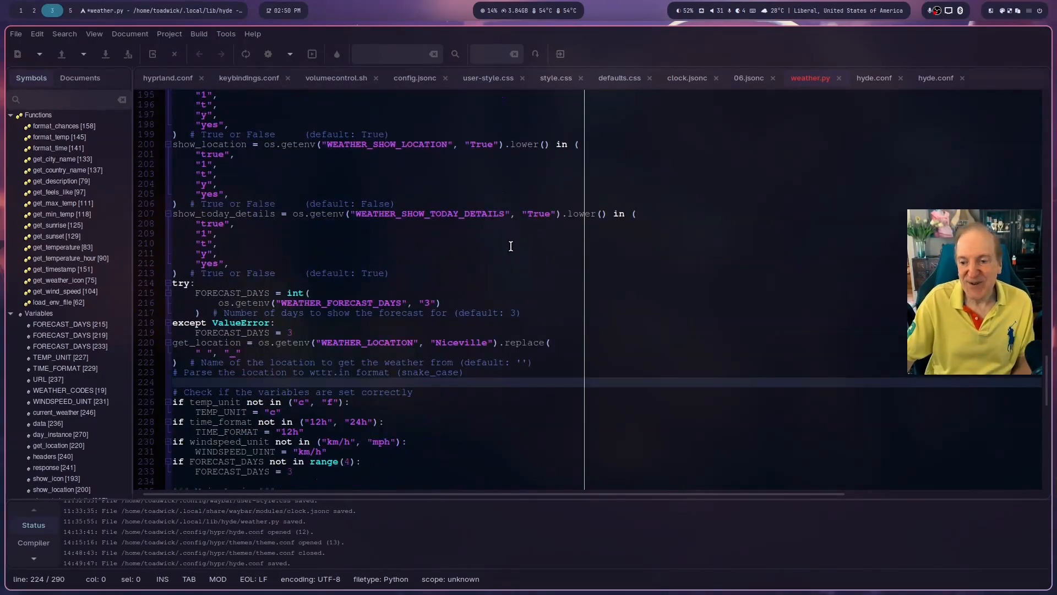
scroll(527, 236, up, 4)
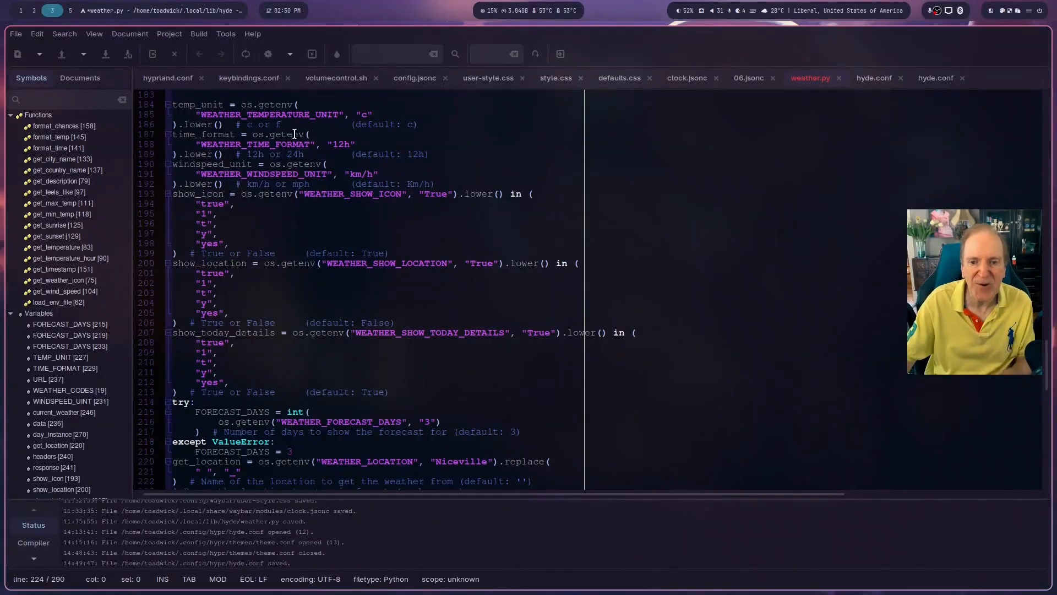
double_click(364, 115)
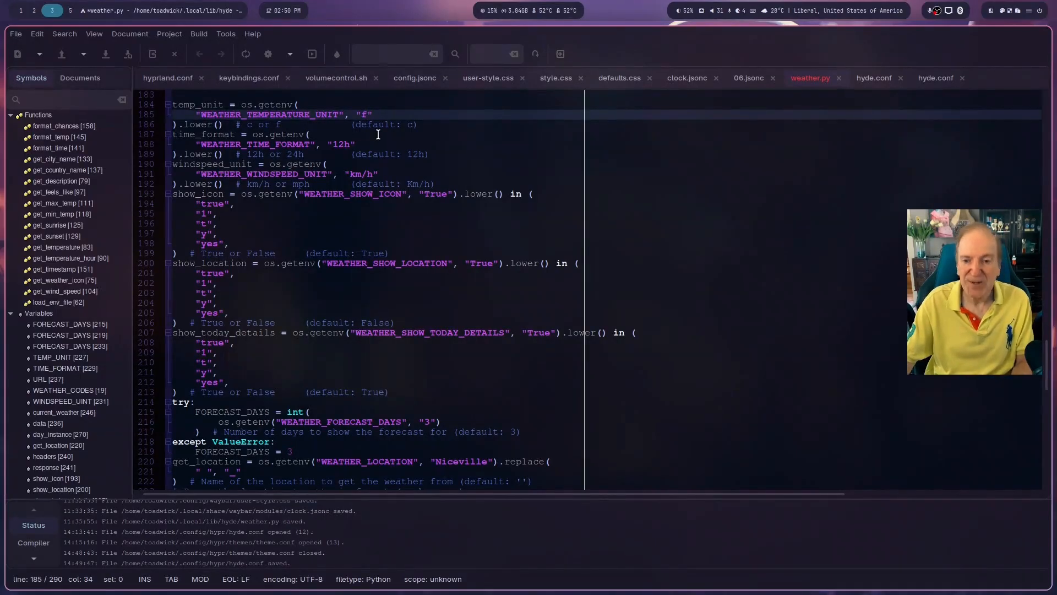
key(ctrl+s)
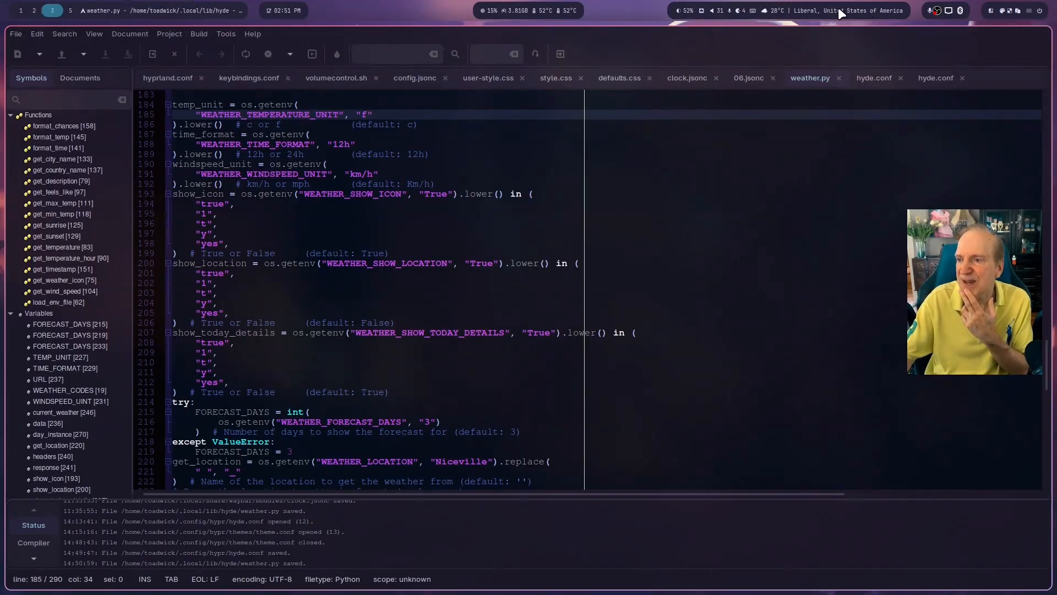
mouse_move(836, 15)
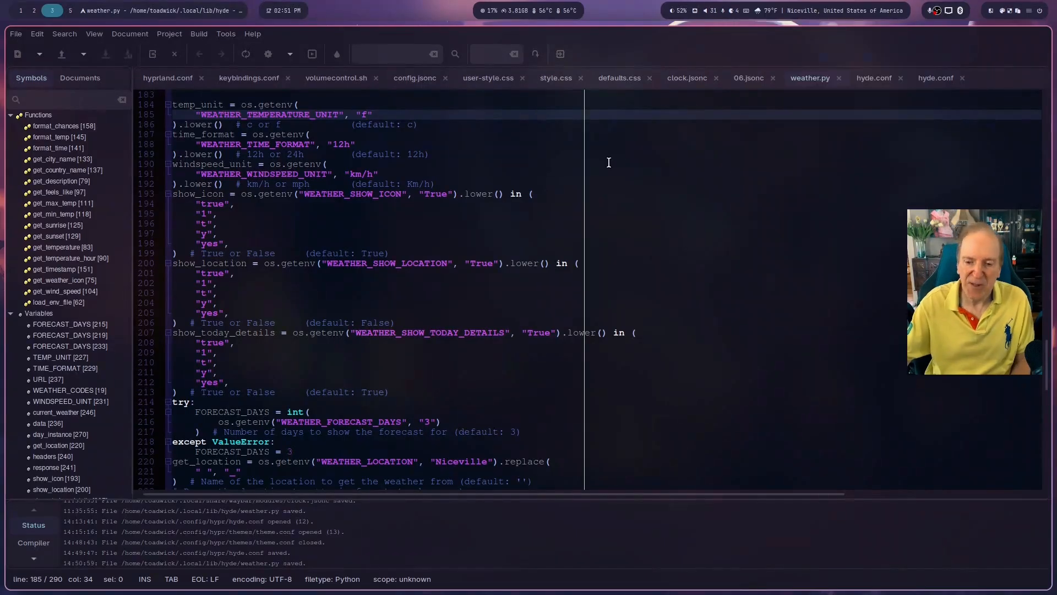
Step: In the show_location text of weather.py, close the string after the city name's comma and comment out the get_country_name part with #
scroll(609, 162, down, 8)
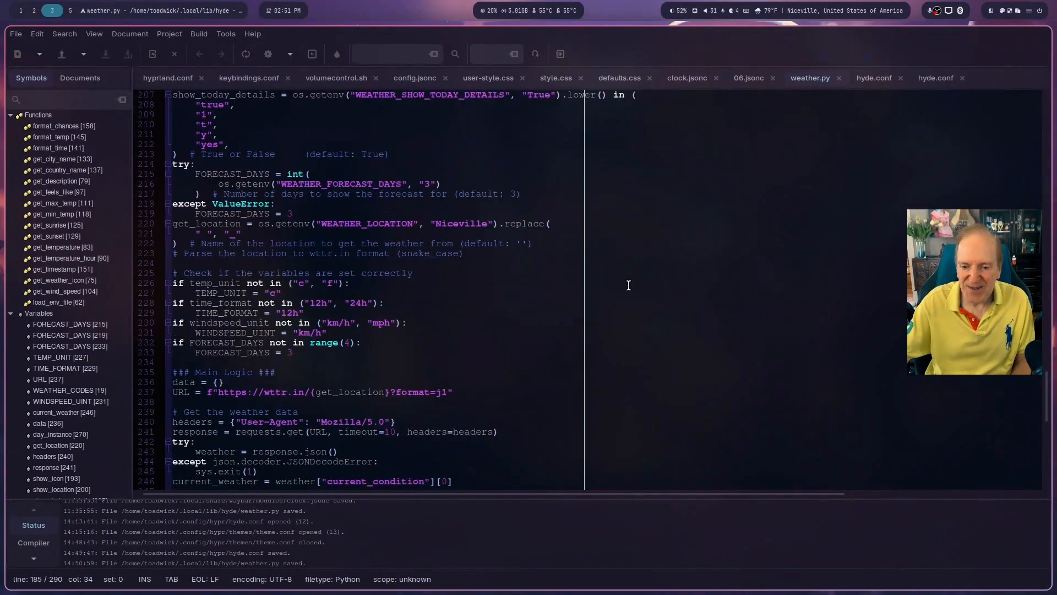
scroll(628, 285, down, 4)
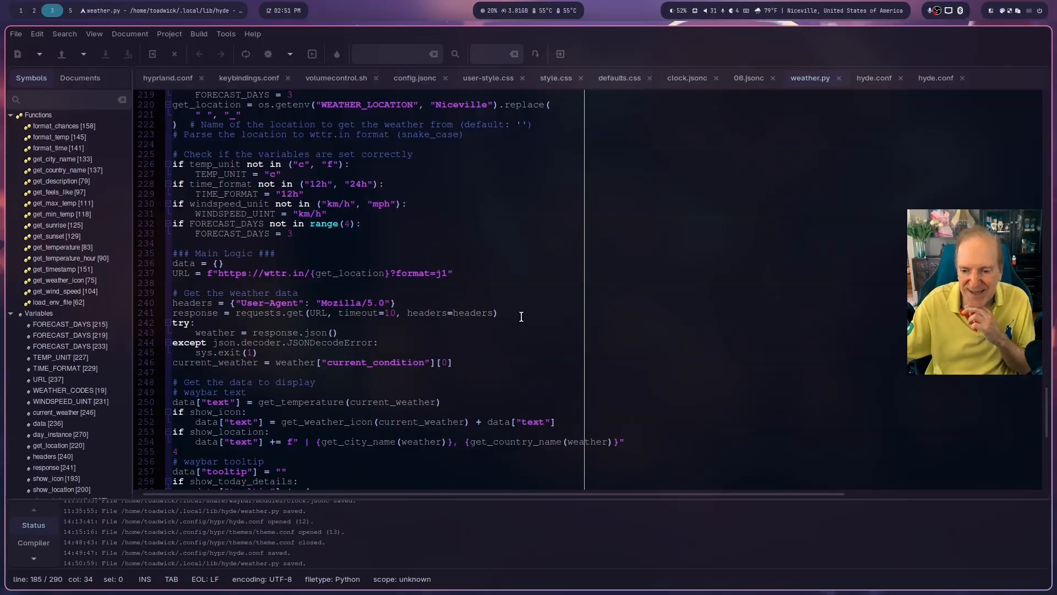
scroll(408, 259, down, 6)
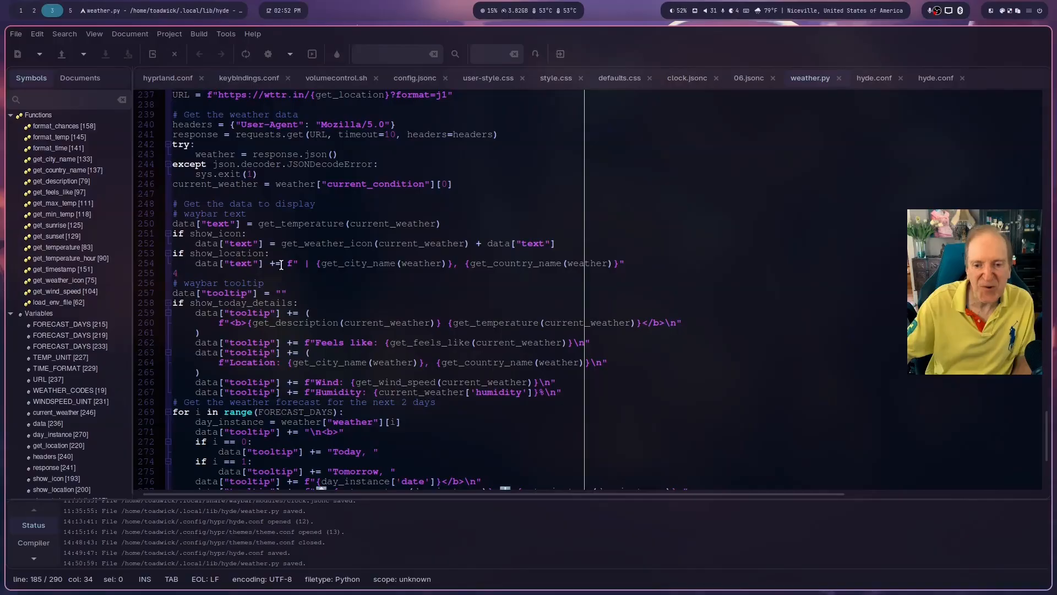
drag(321, 265, 608, 259)
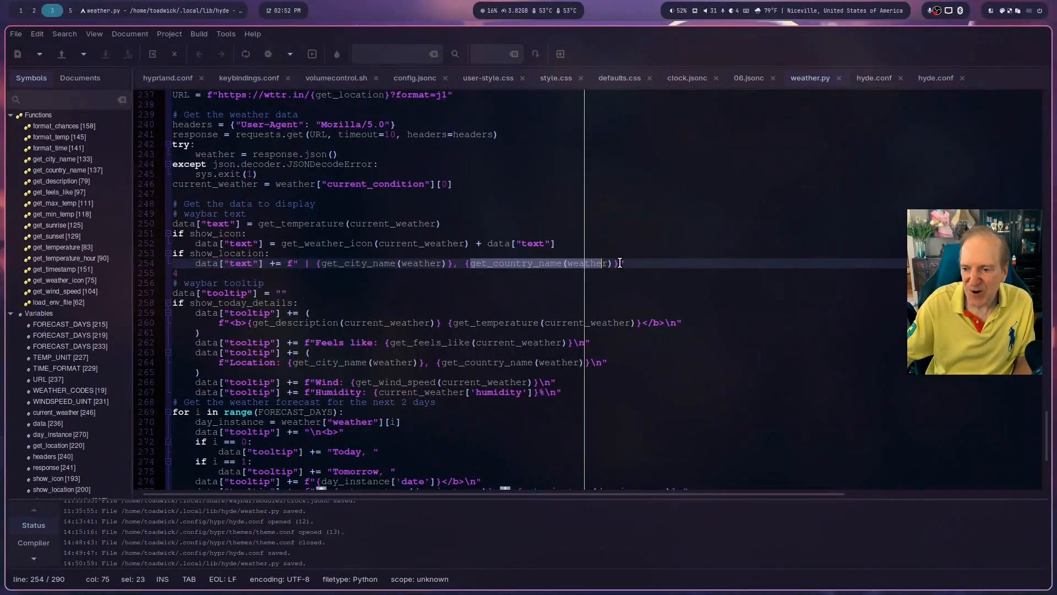
click(620, 262)
click(464, 263)
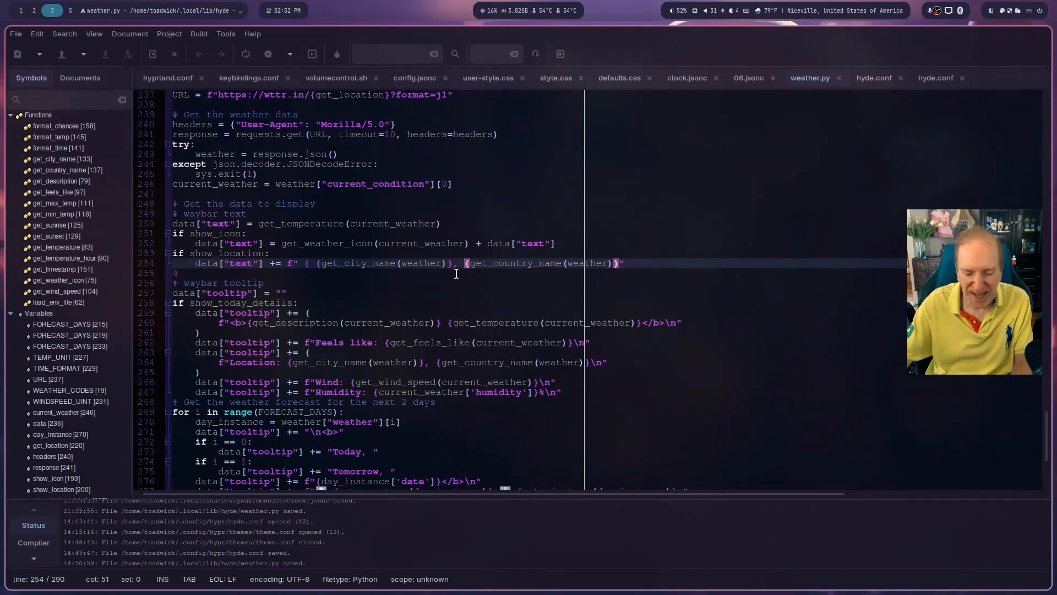
text(#)
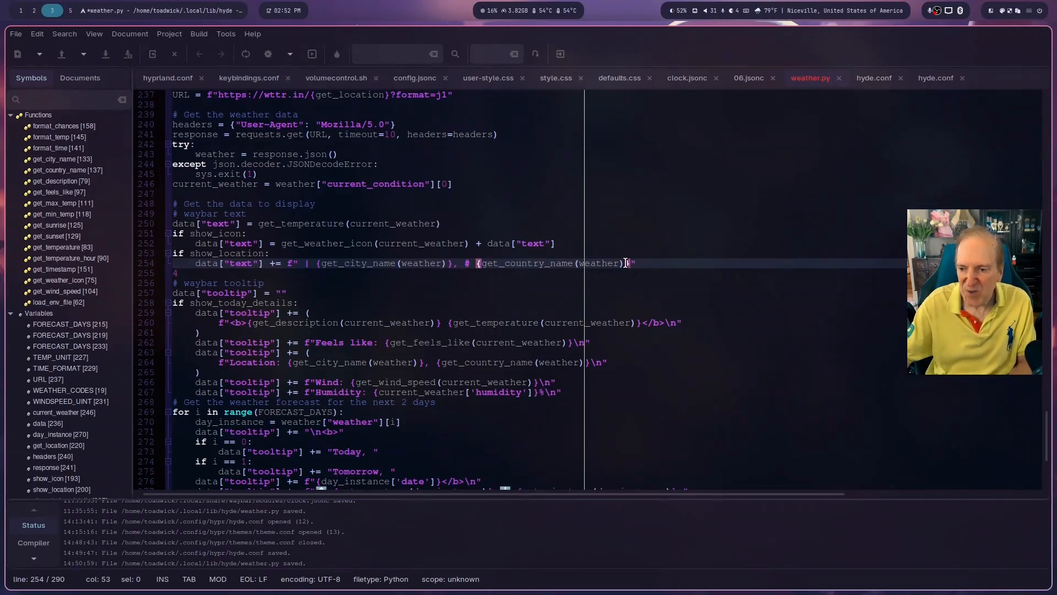
drag(631, 263, 634, 263)
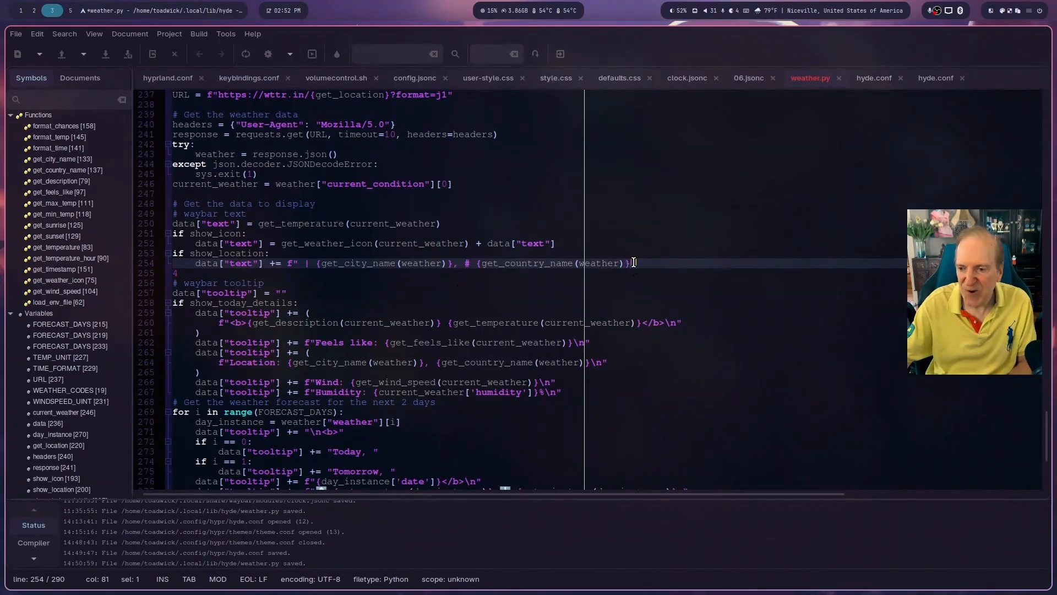
click(457, 264)
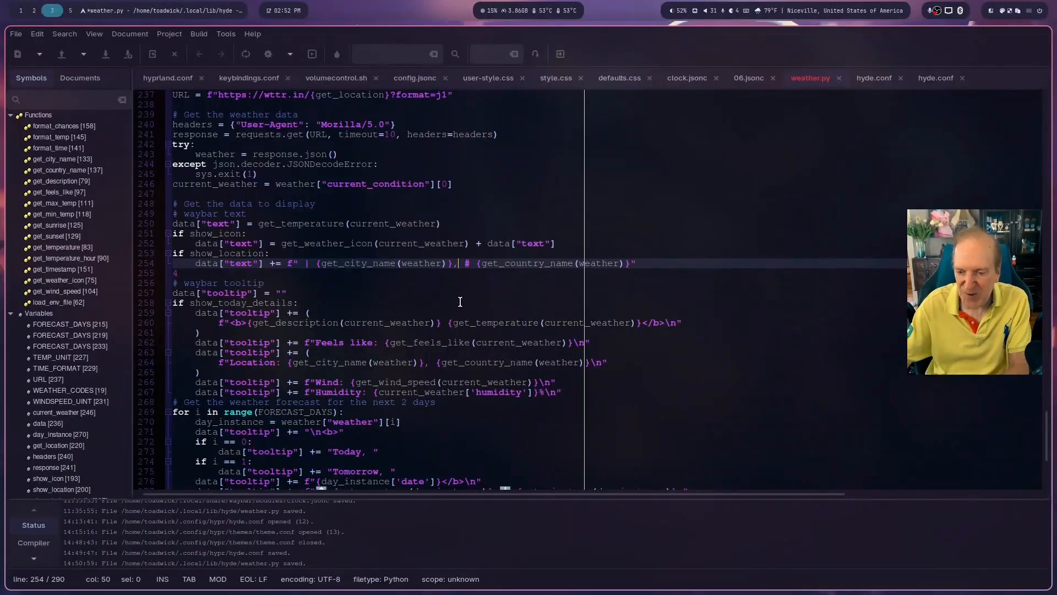
text(")
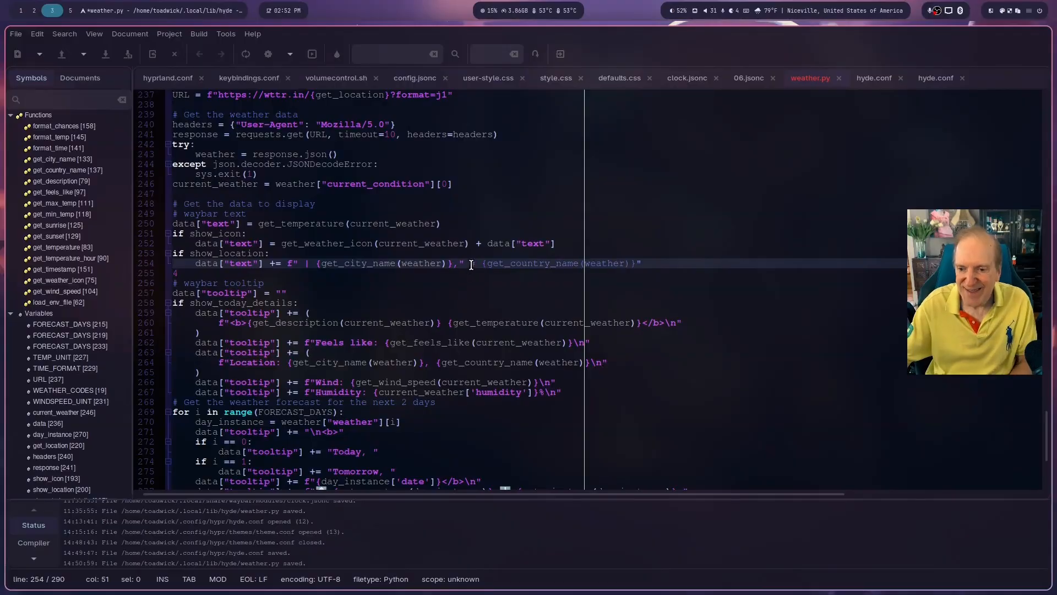
drag(659, 265, 468, 274)
click(462, 282)
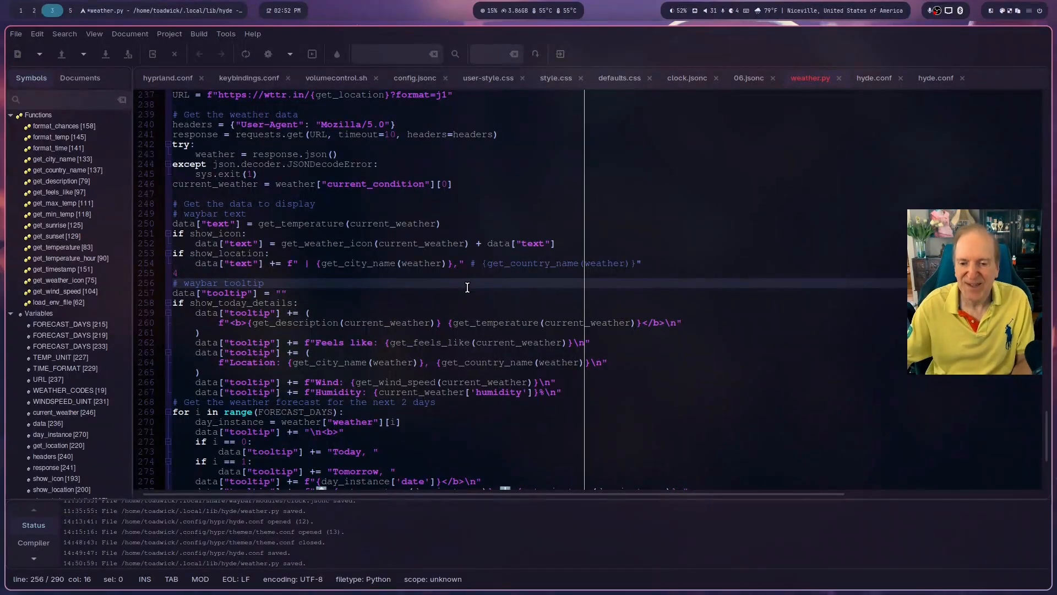
Step: Save weather.py and reload Waybar by hiding it and showing it again
key(ctrl+s)
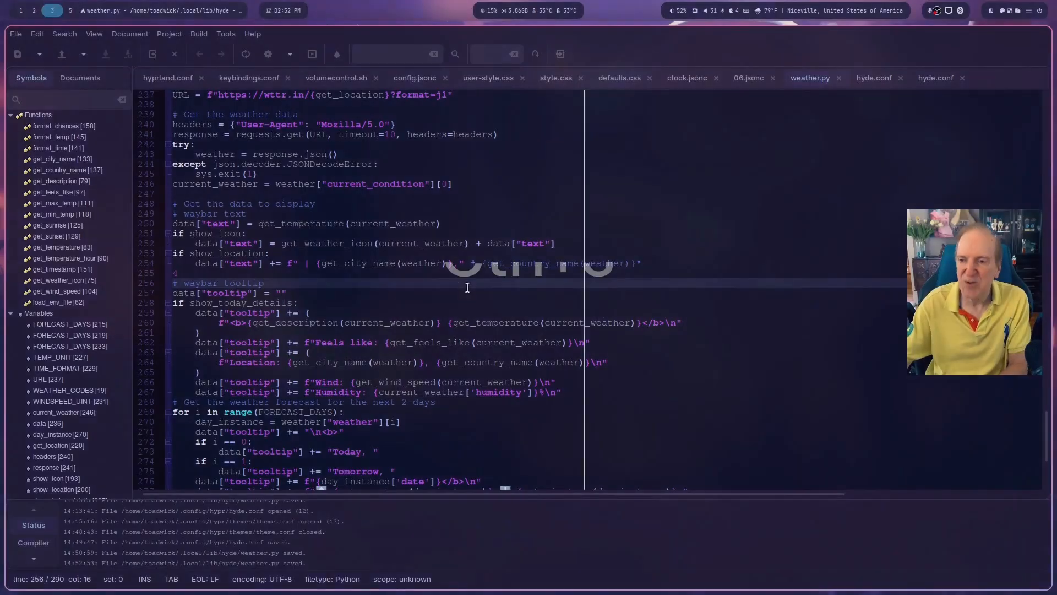
key(ctrl+alt)
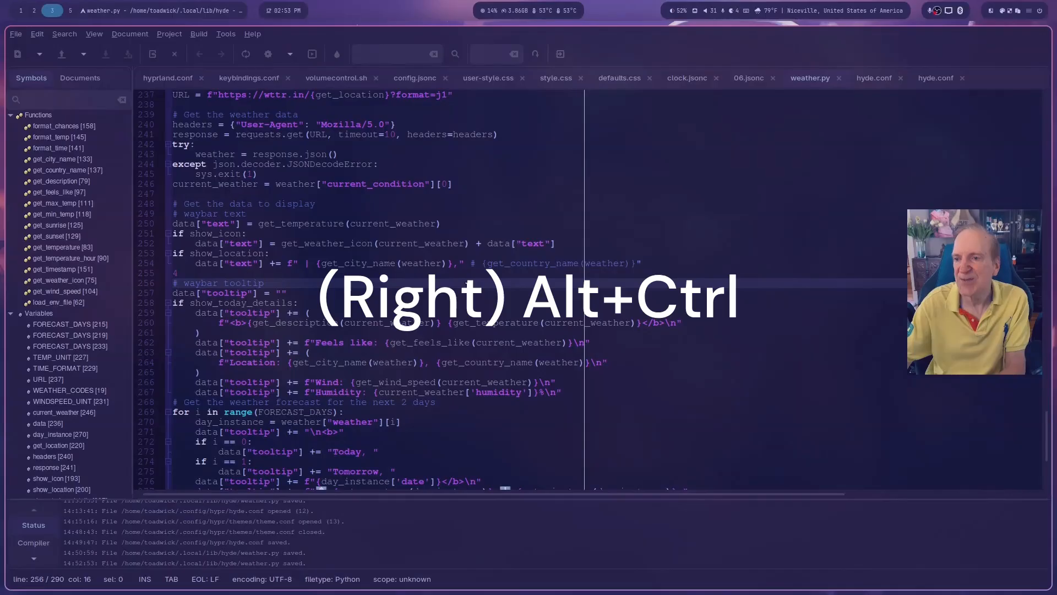
key(ctrl+alt)
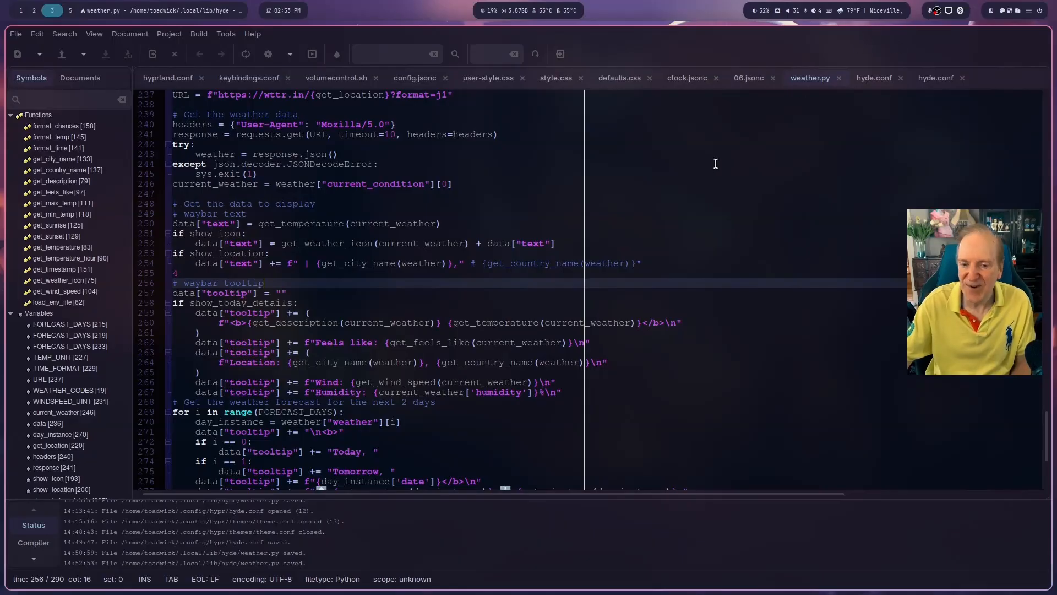
Step: Remove the comma after the city name in the show_location text, save weather.py and reload Waybar
click(459, 263)
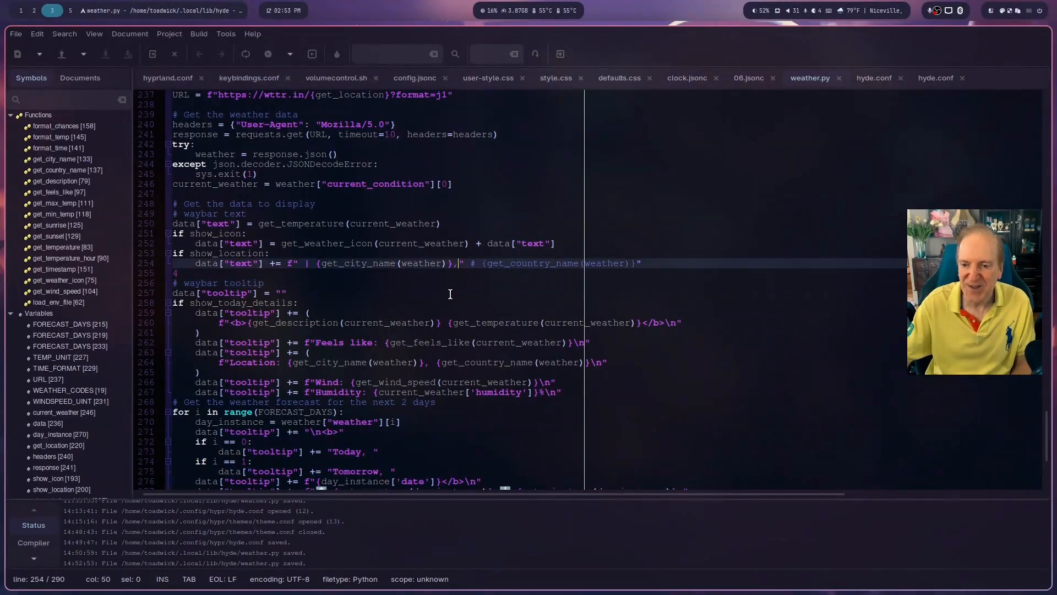
key(BackSpace)
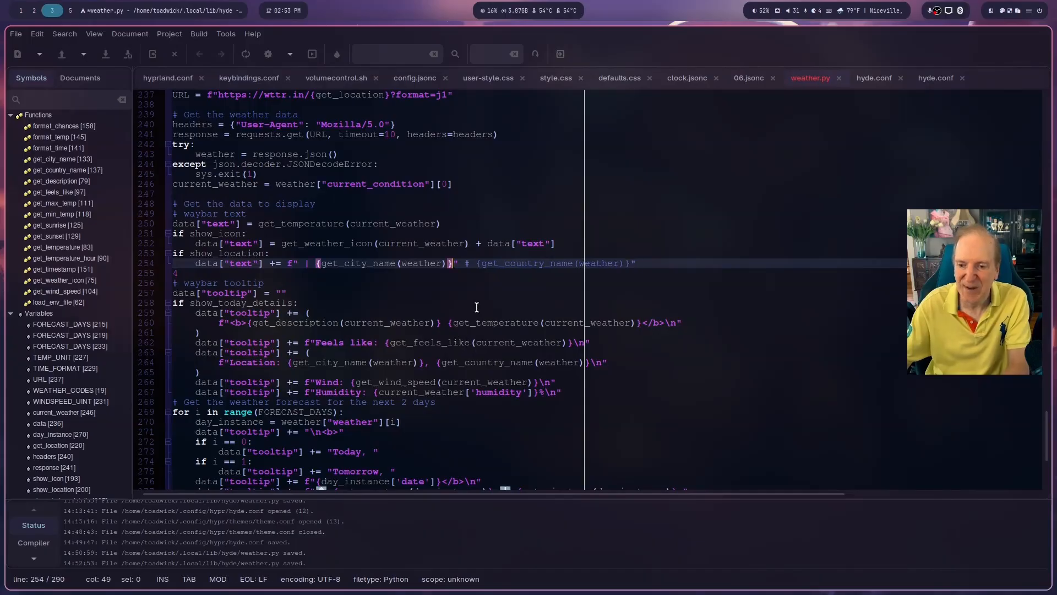
key(ctrl+s)
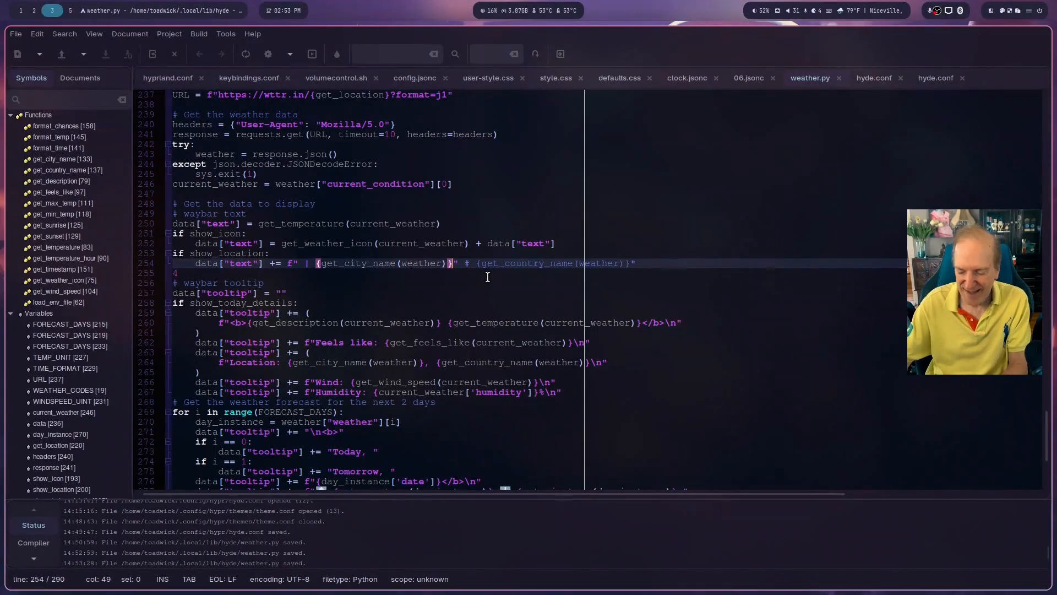
key(alt+Control_R)
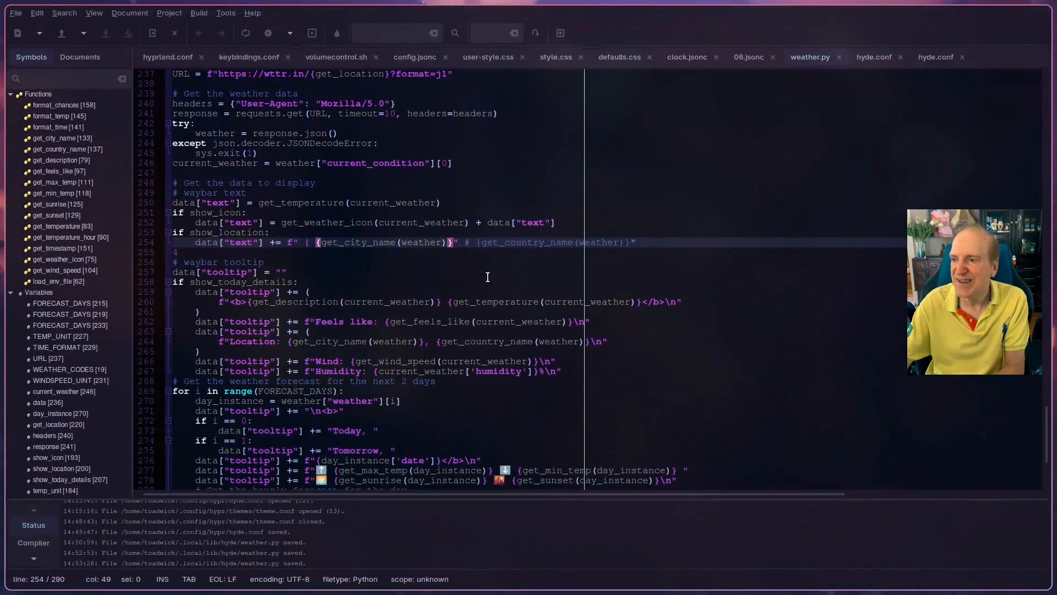
key(alt+Control_R)
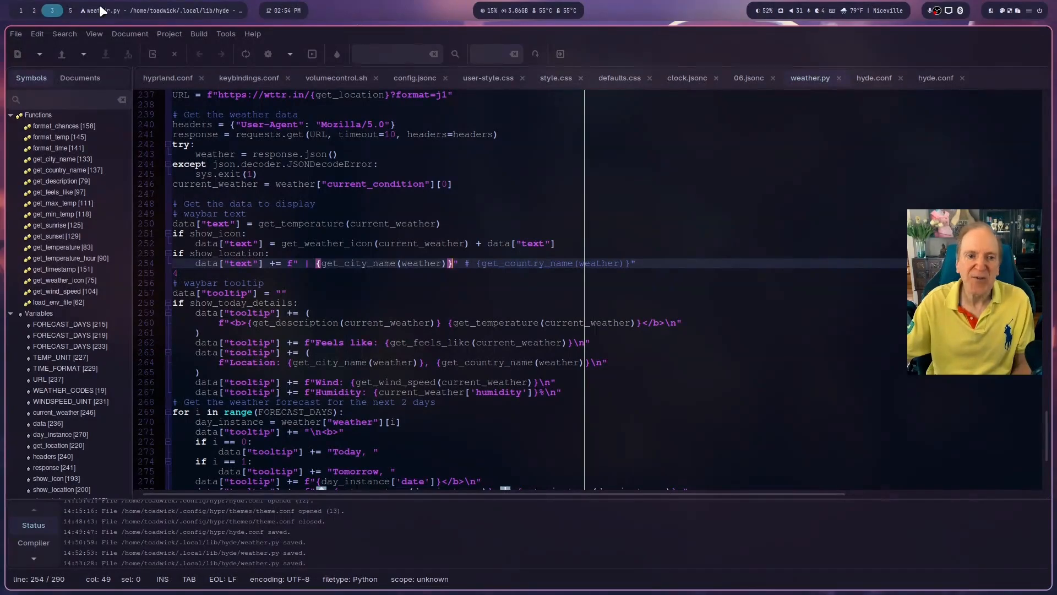
Step: Switch to the file manager's workspace and open the .config/waybar folder from Home to view its files
click(23, 10)
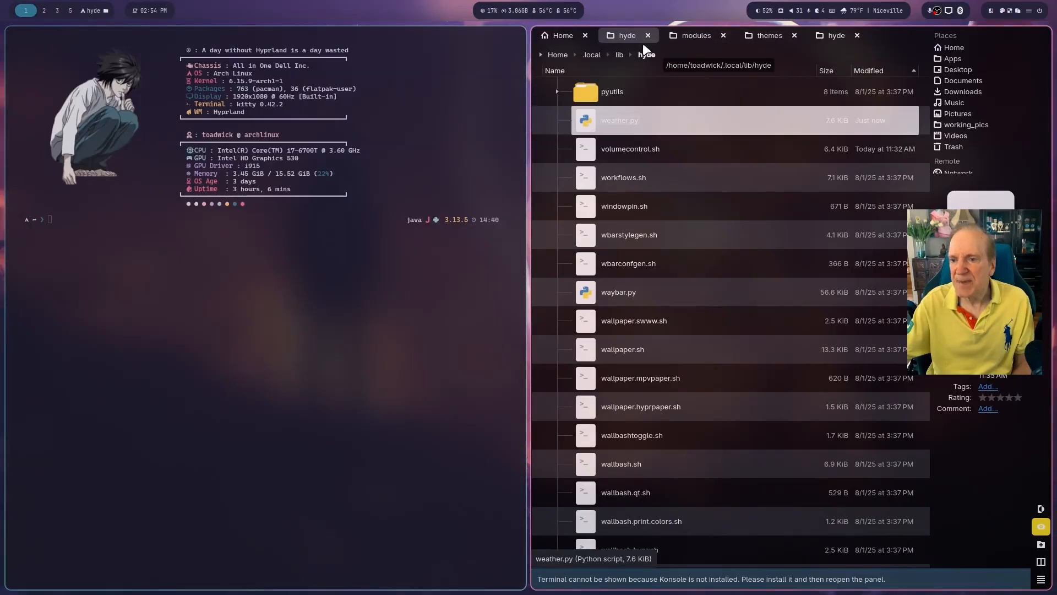
click(556, 34)
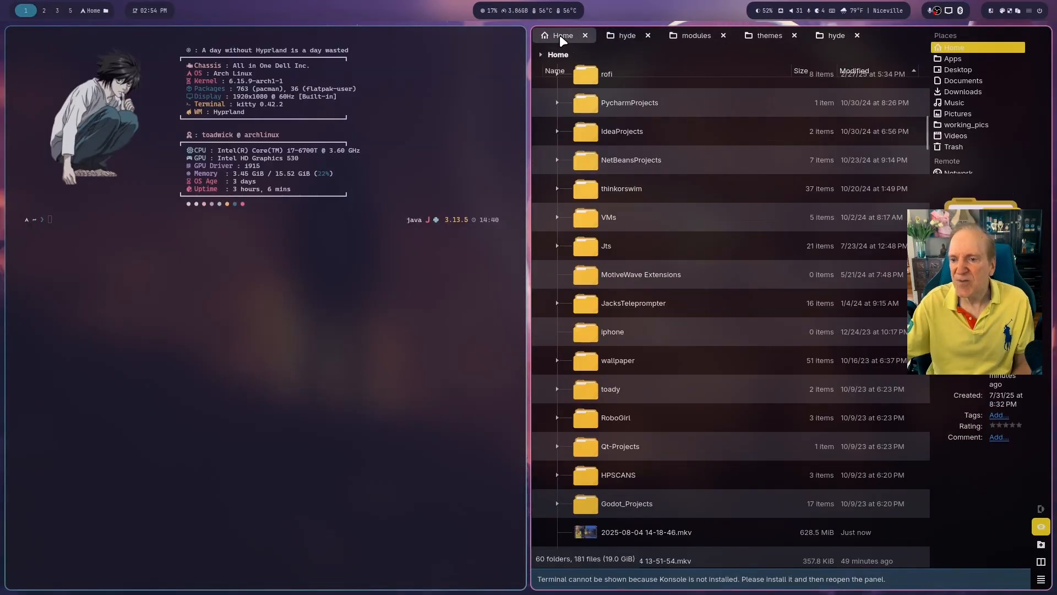
scroll(627, 206, up, 5)
double_click(627, 205)
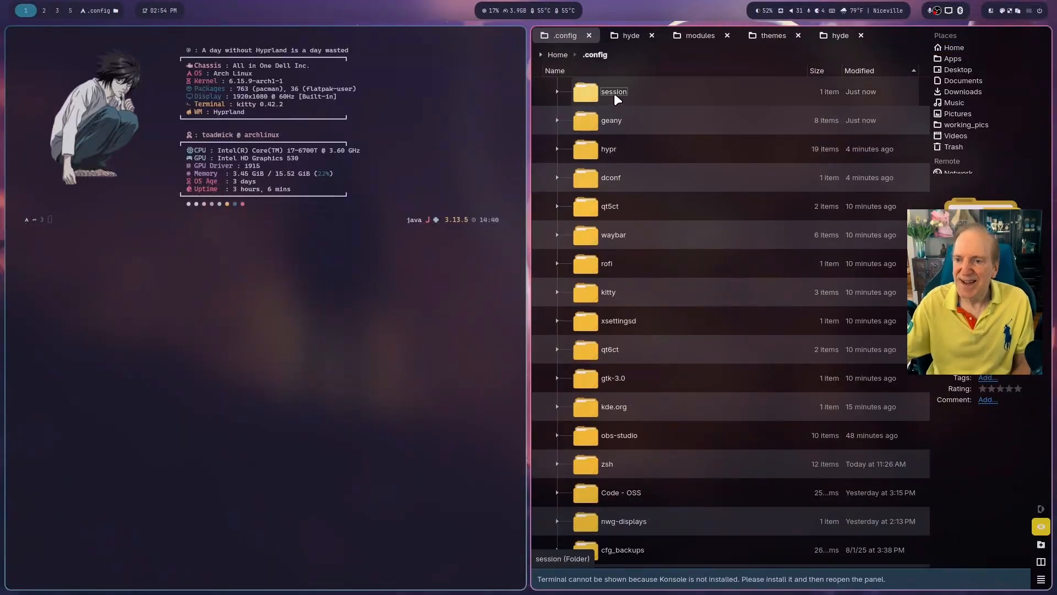
double_click(590, 233)
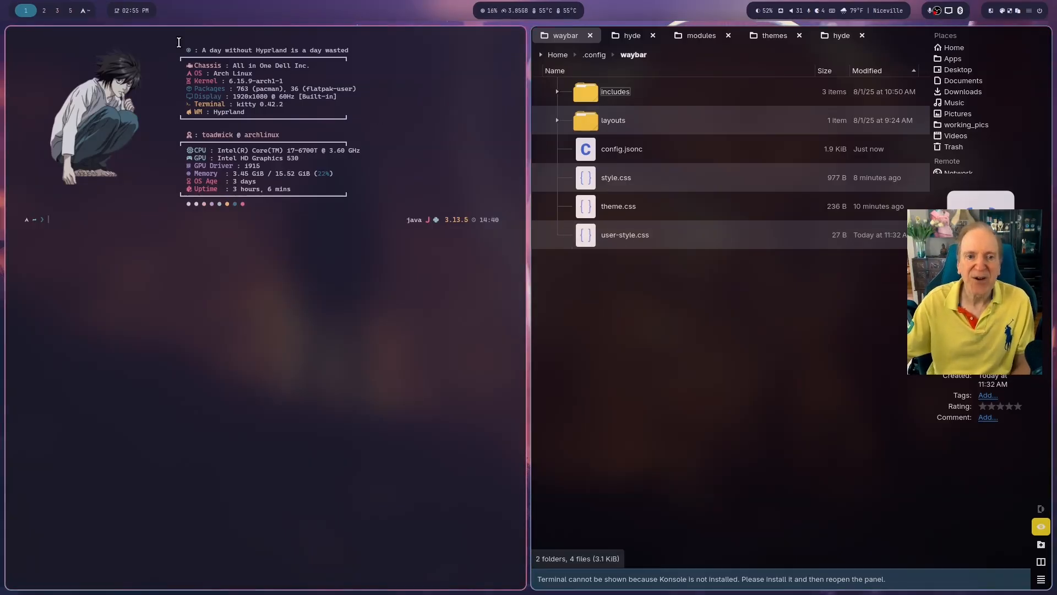
Step: Return to the text editor's workspace and add an empty * { } rule on line 3 of user-style.css
click(54, 9)
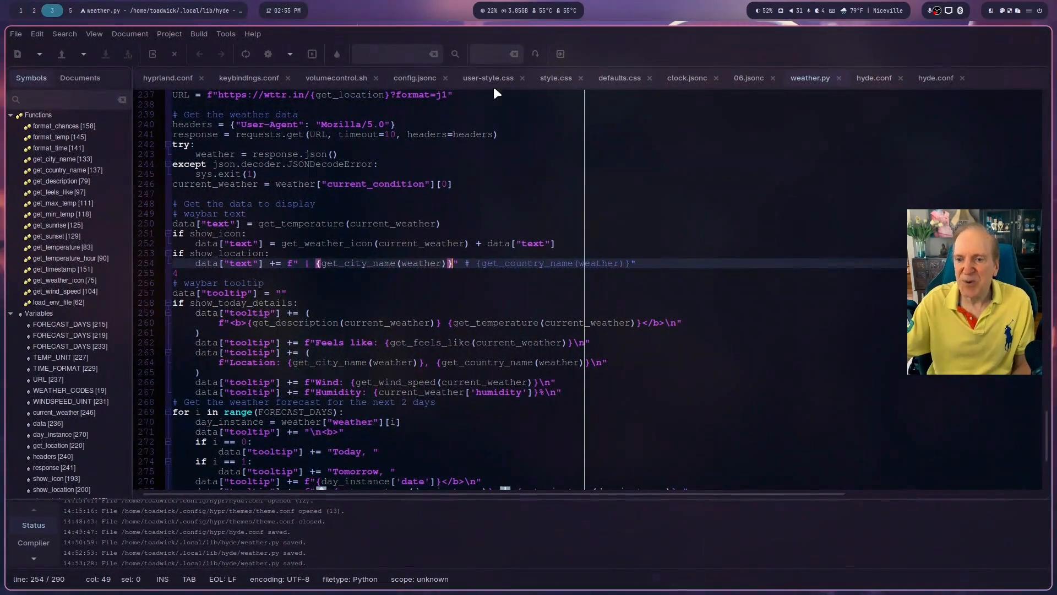
click(480, 78)
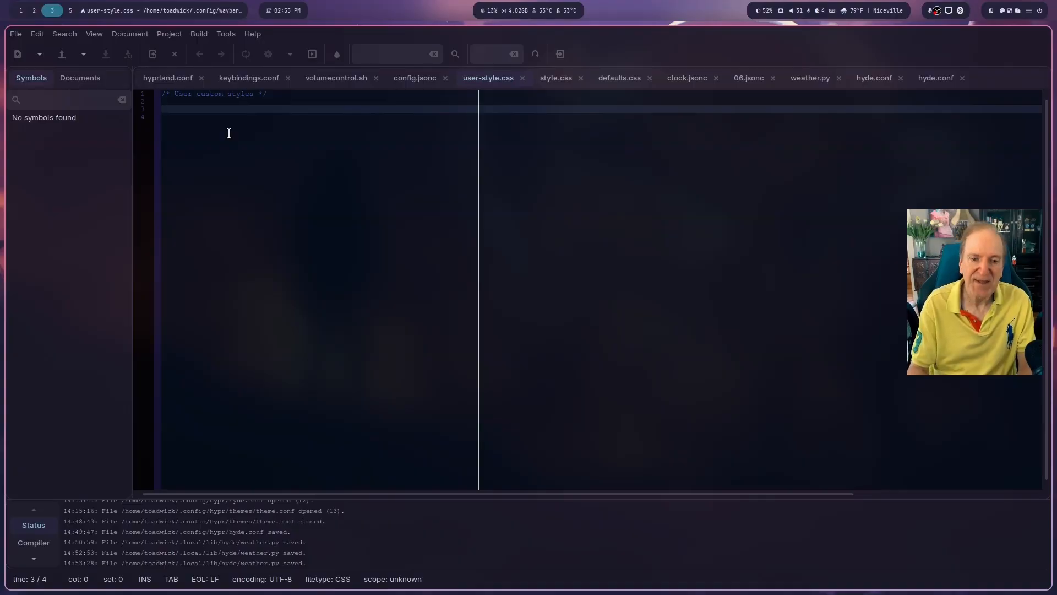
text(*)
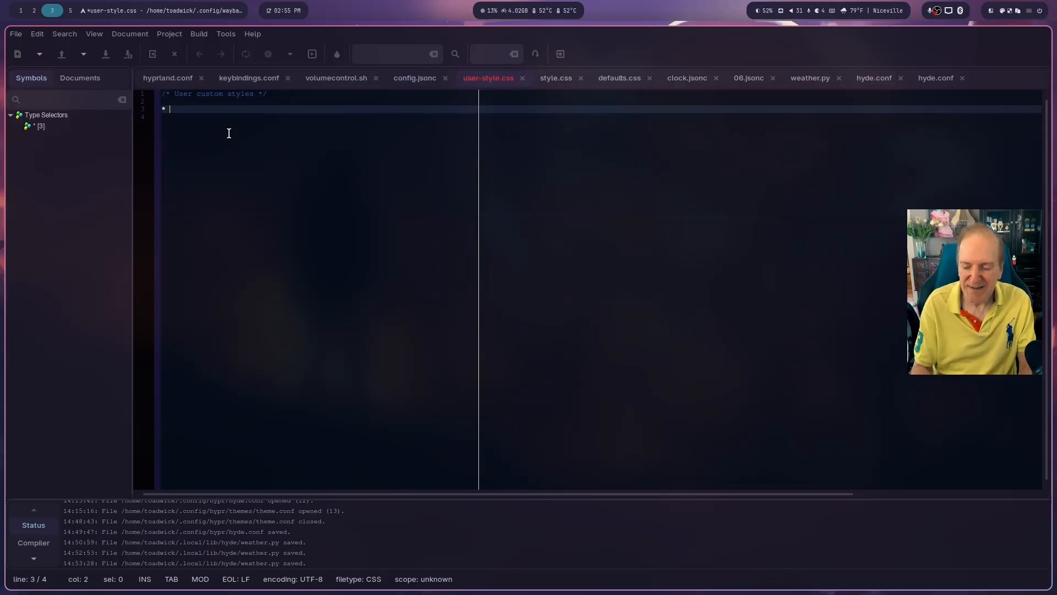
text( {)
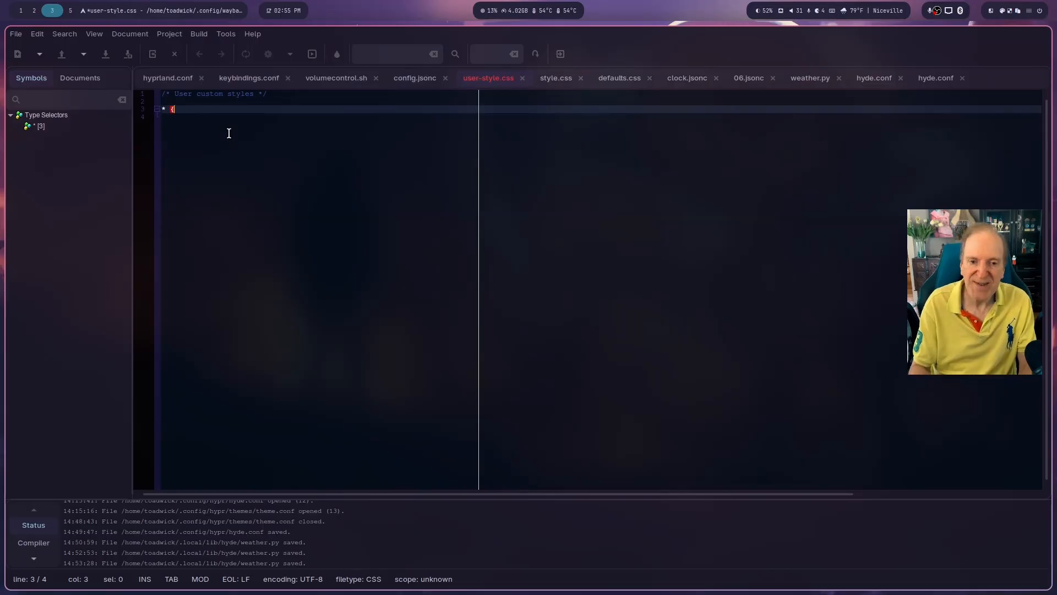
key(Return)
key(Return)
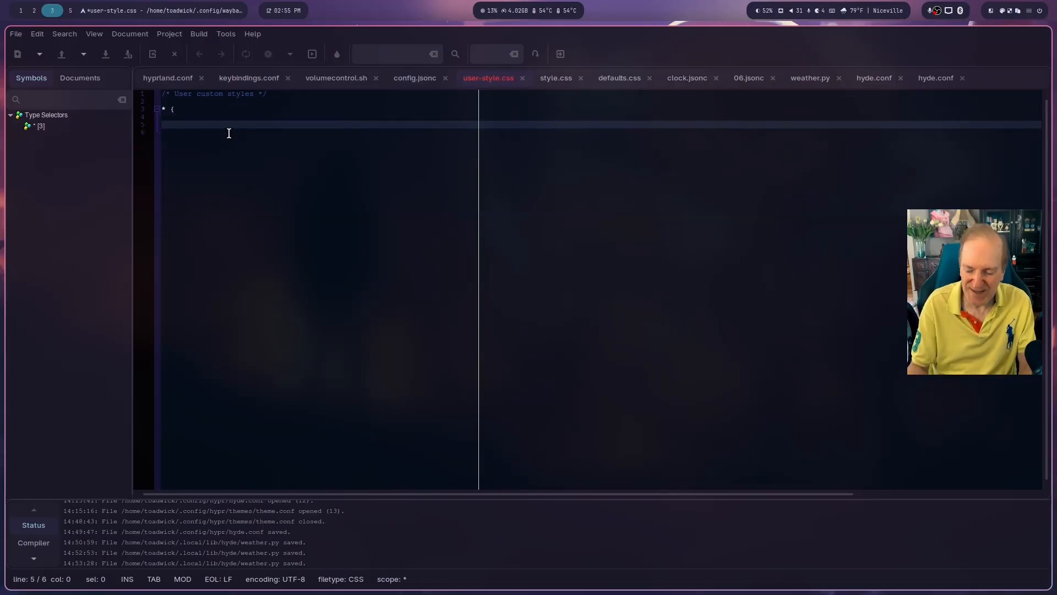
text(})
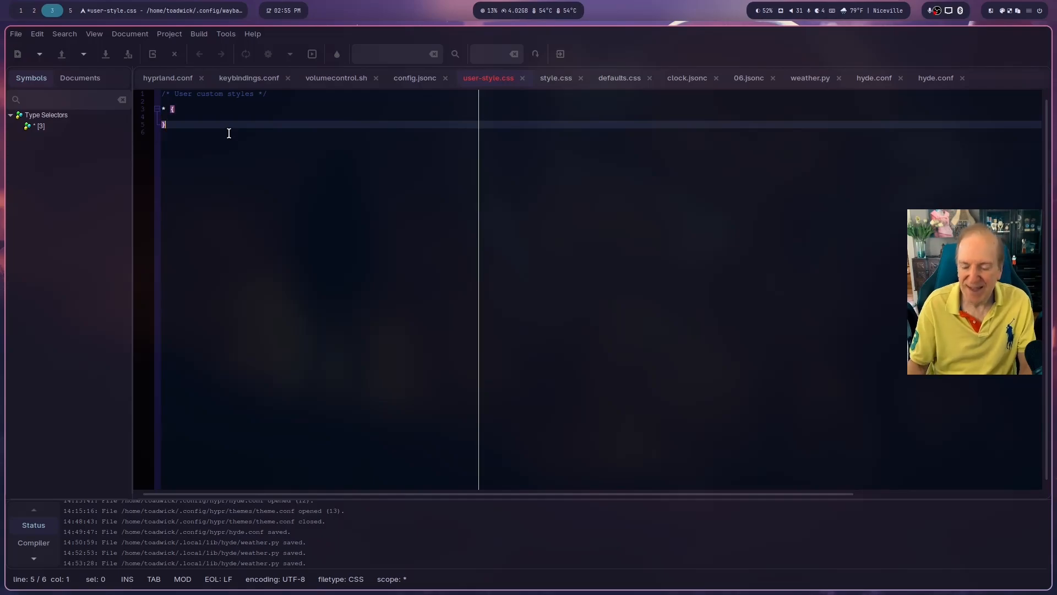
Step: Indent the closing brace of the * rule in user-style.css by one level
key(Up)
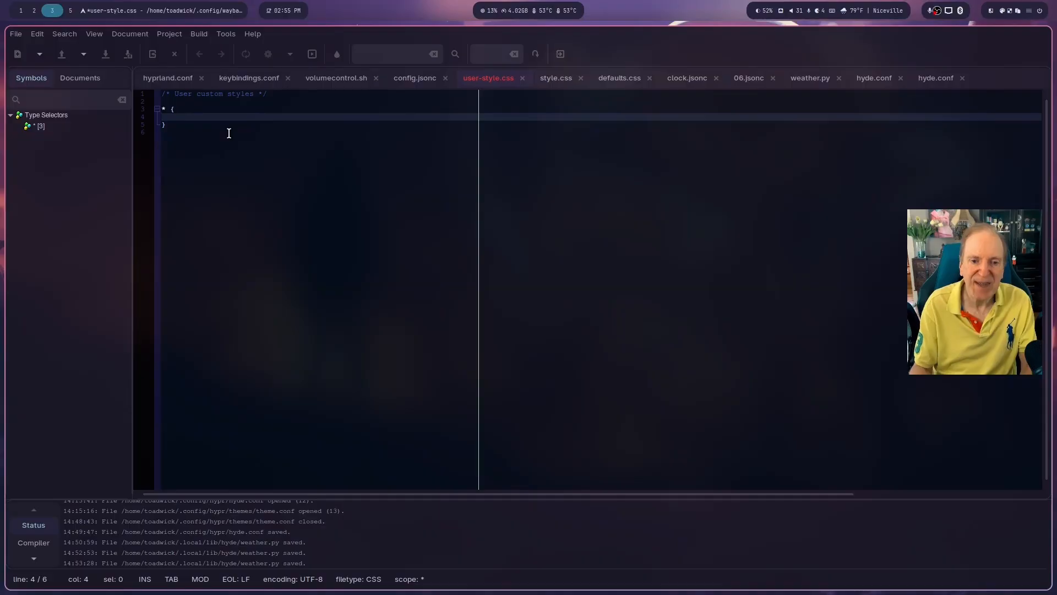
click(163, 127)
key(Tab)
click(170, 109)
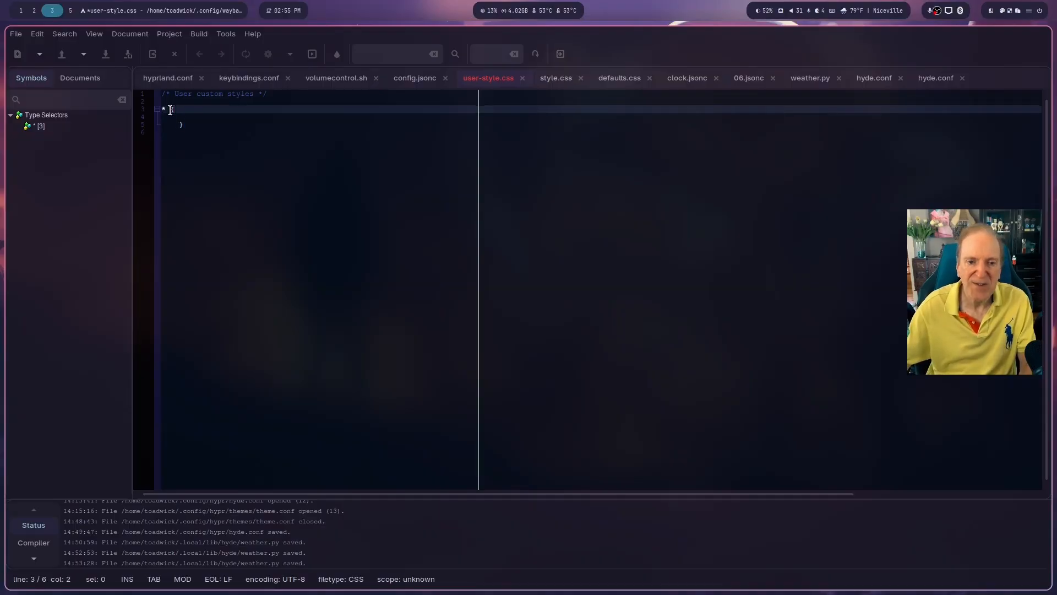
Step: Add "font-size: 12px;" inside the * rule and save user-style.css
click(180, 118)
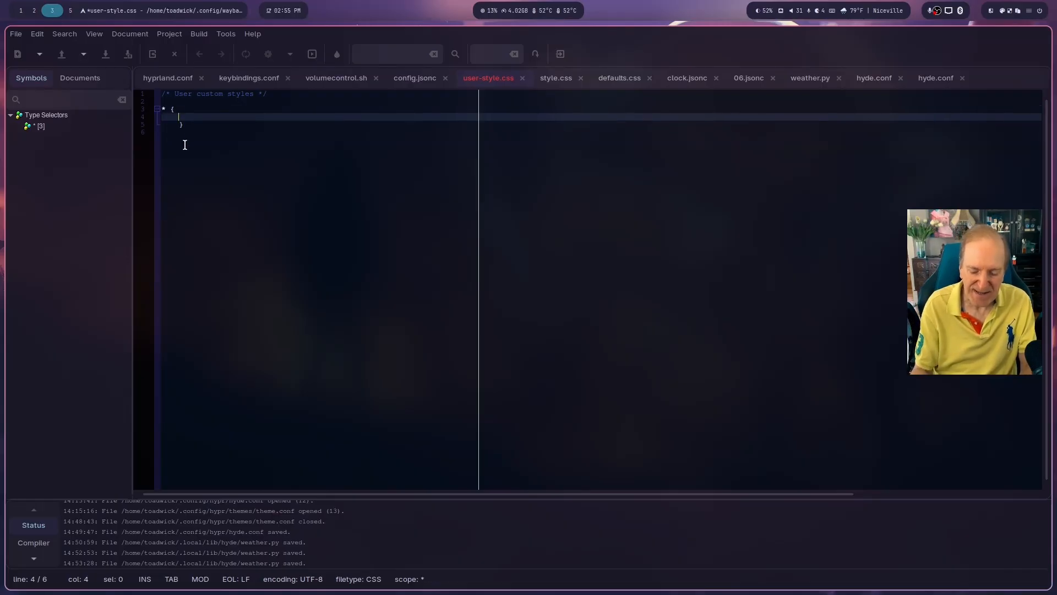
text(font-)
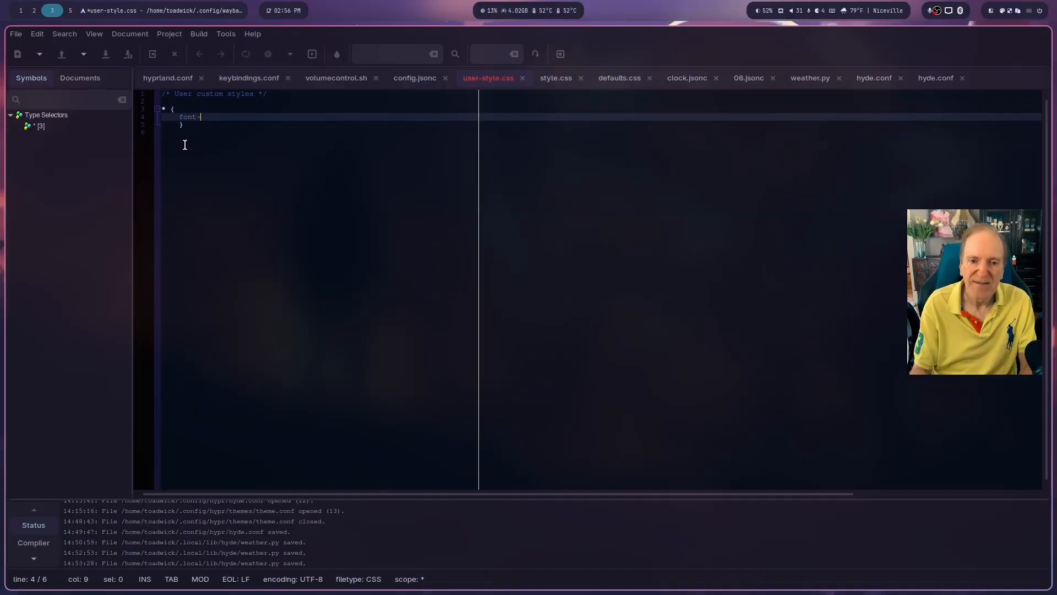
text(size)
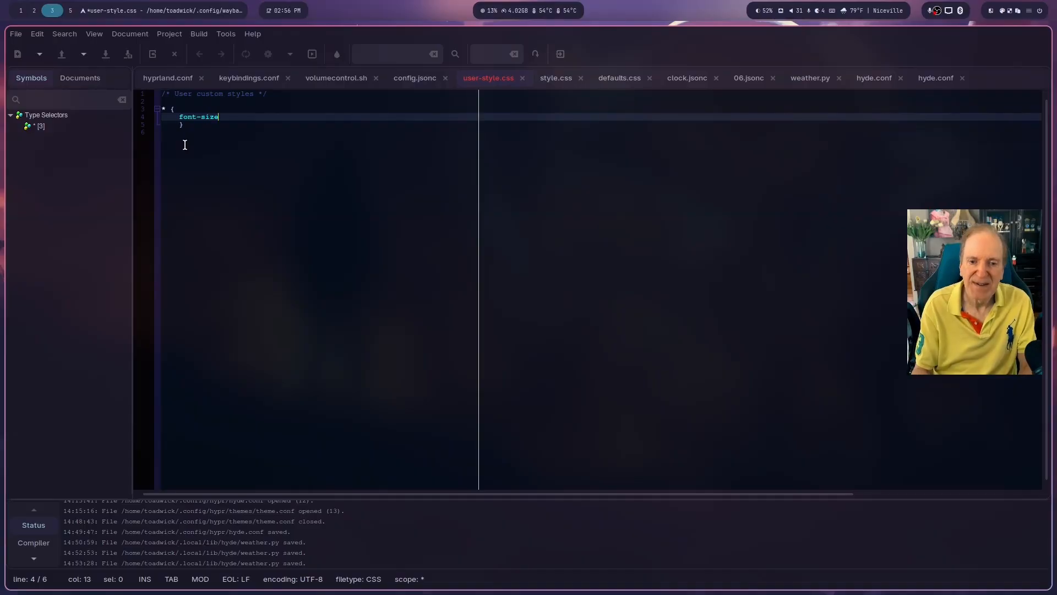
text(: )
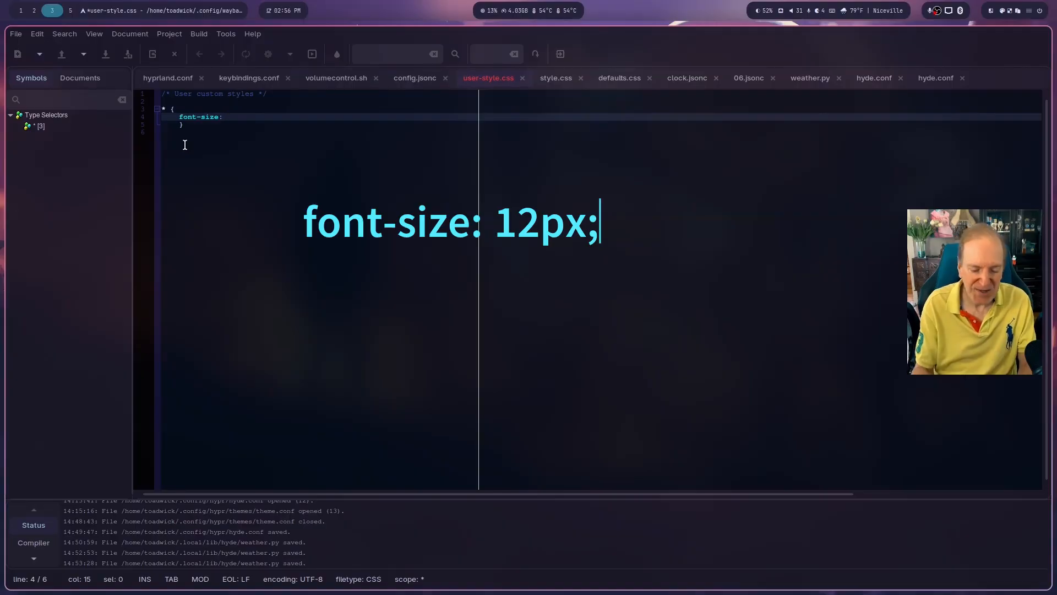
text(12)
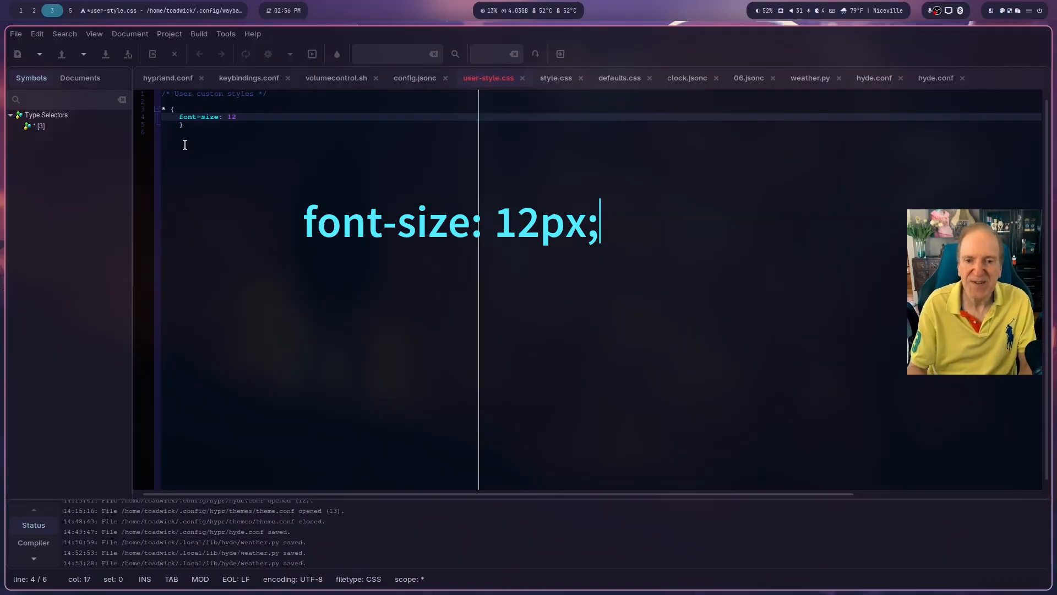
text(px;)
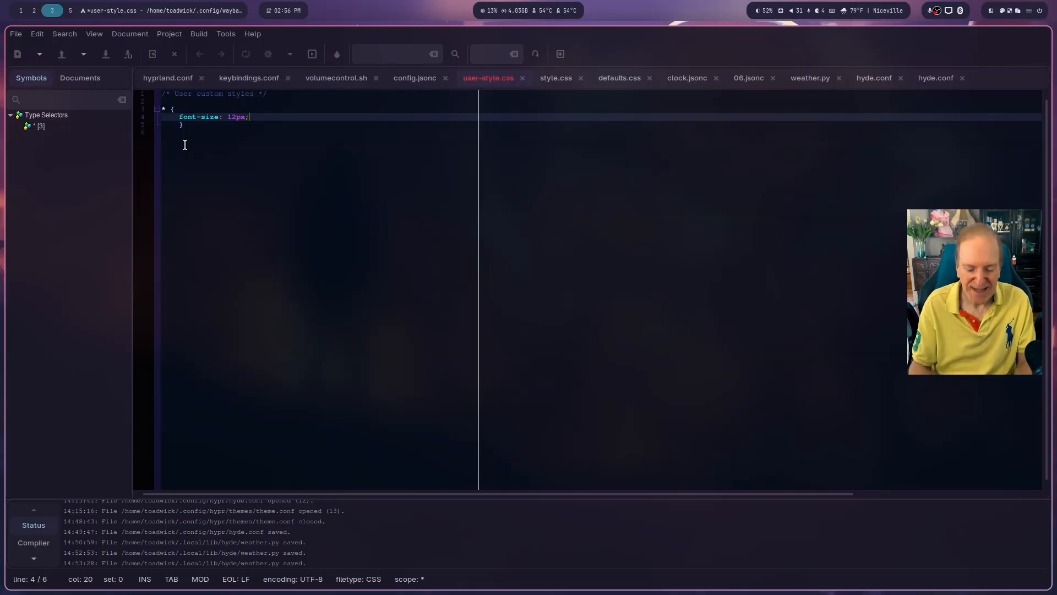
key(ctrl+s)
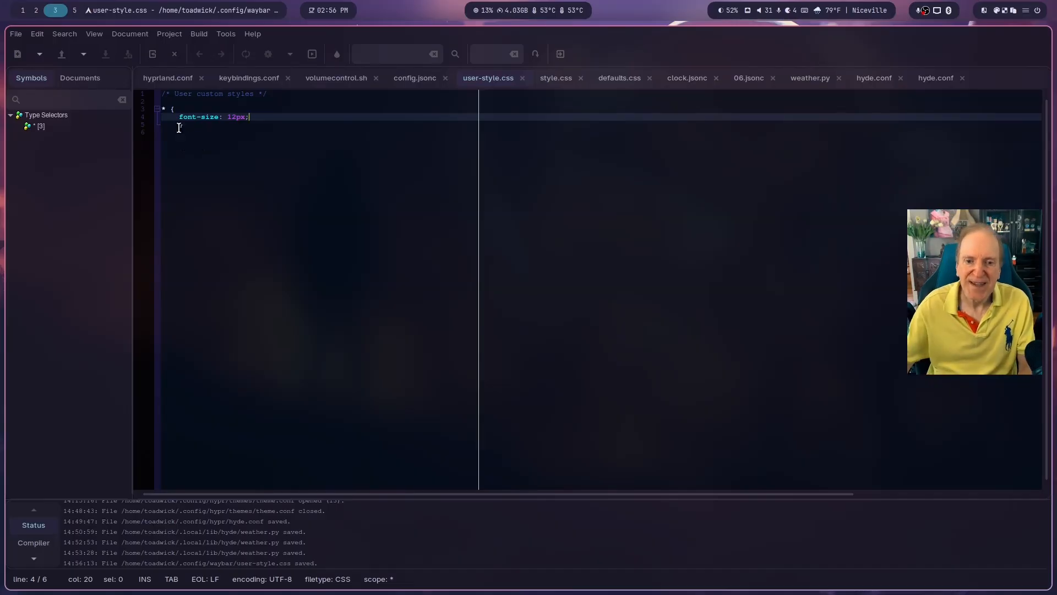
Step: Set the font-size in the * rule to 14px, save user-style.css and outdent the rule's closing brace
click(229, 116)
drag(230, 116, 234, 116)
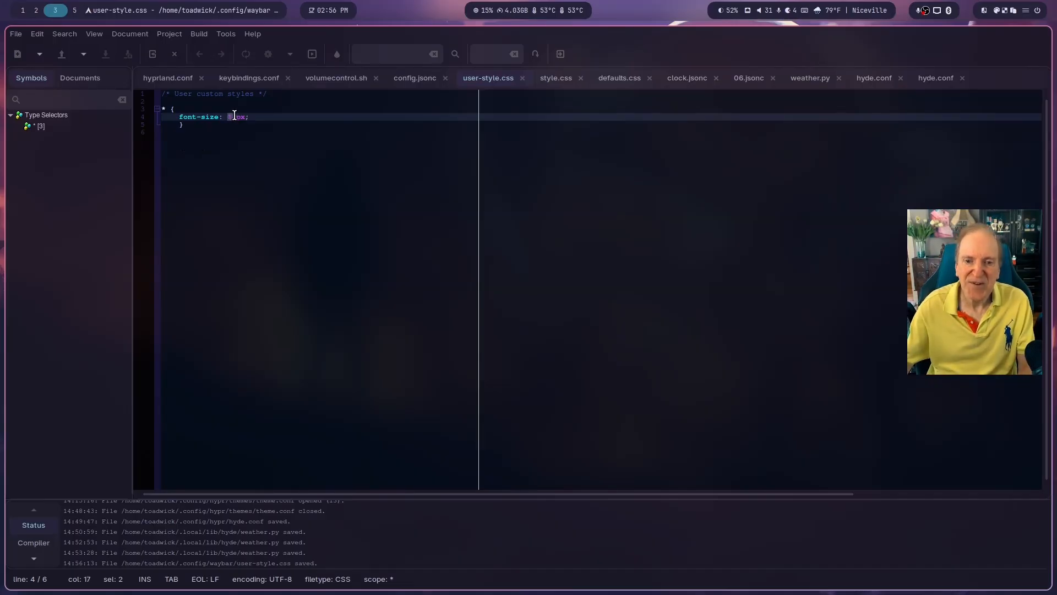
text(14)
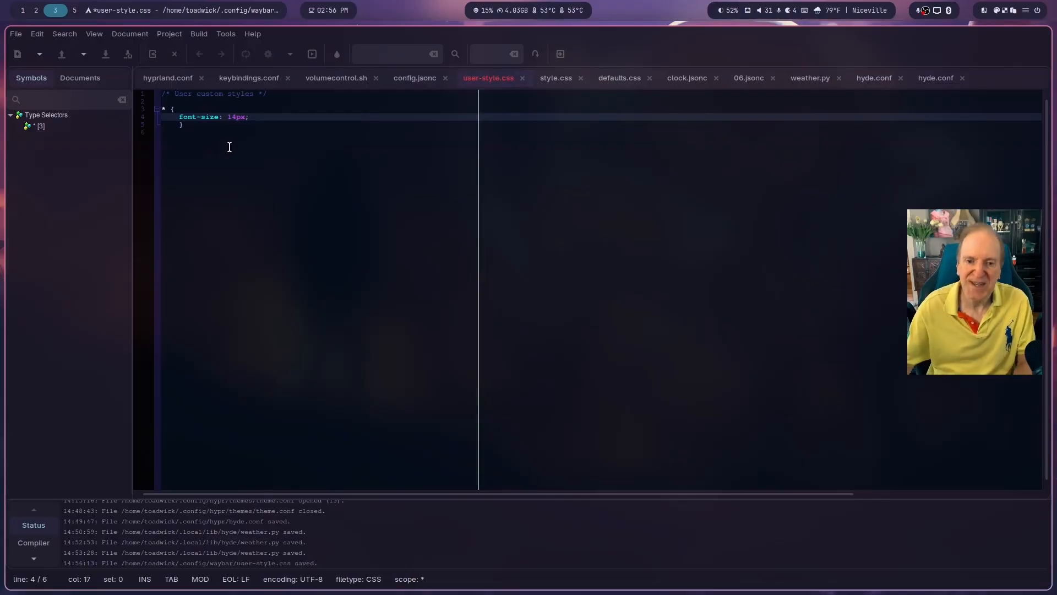
click(272, 122)
key(ctrl+s)
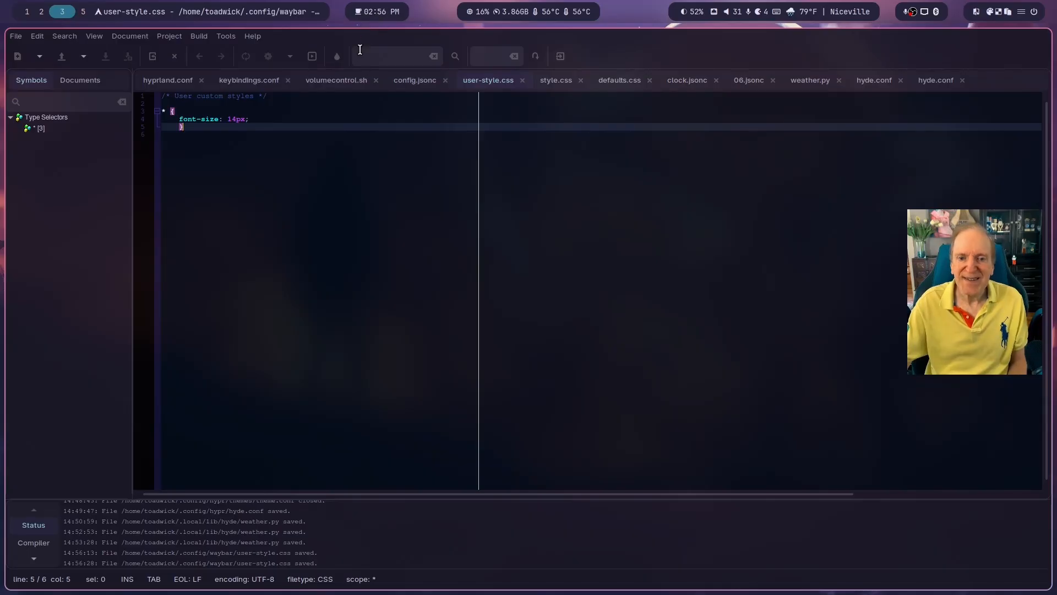
click(178, 126)
key(BackSpace)
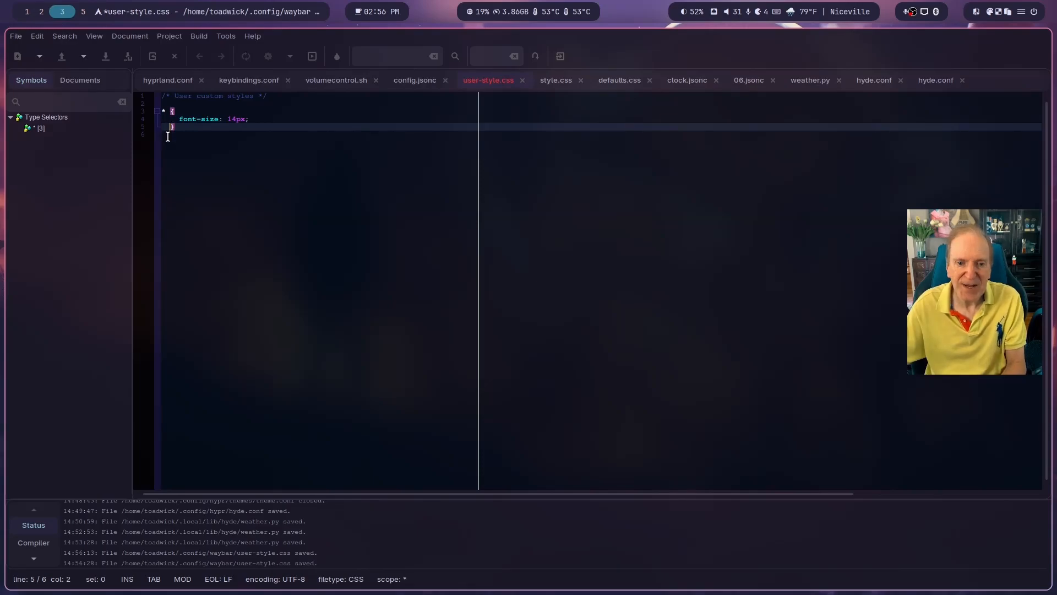
Step: Switch the Waybar layout to hyprdots/07
click(1021, 12)
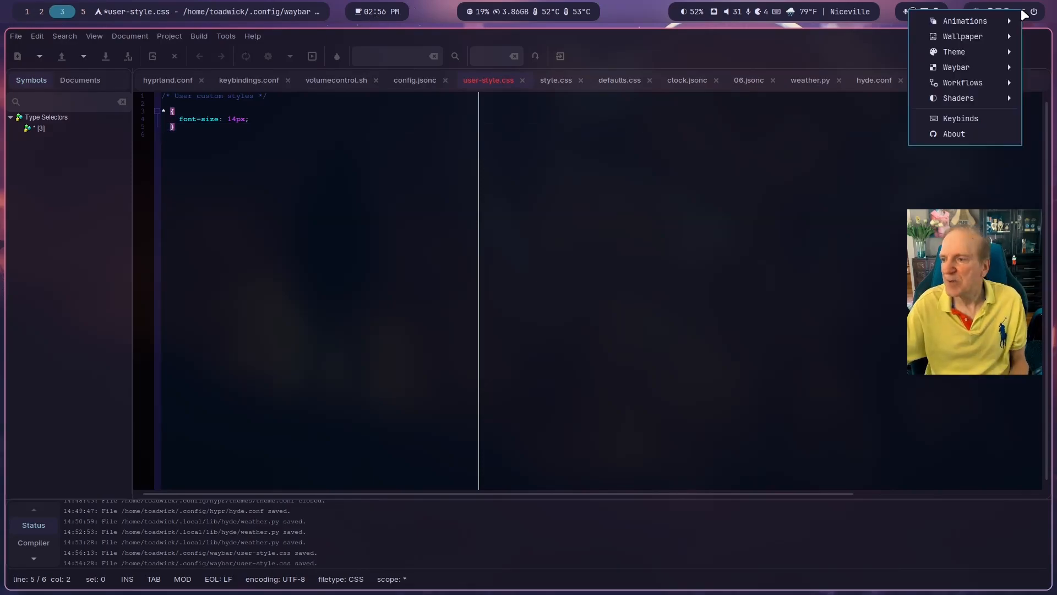
mouse_move(971, 57)
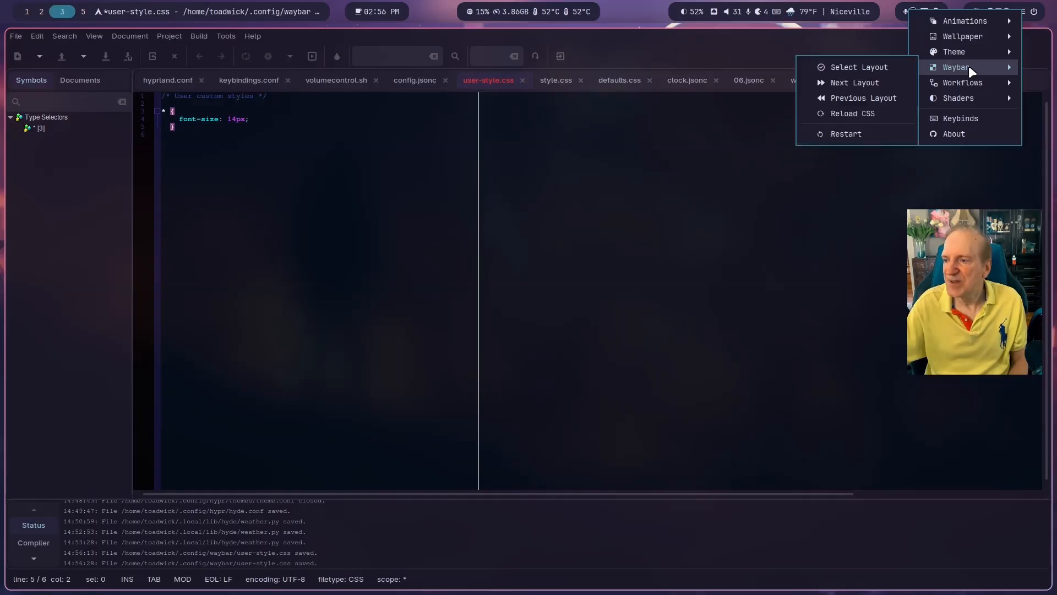
click(872, 67)
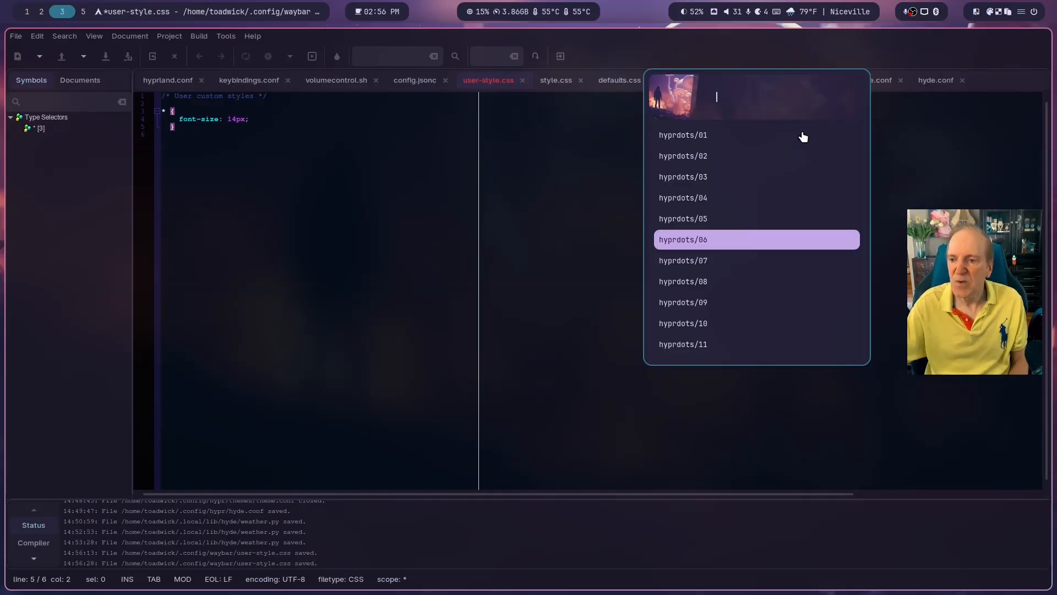
click(693, 263)
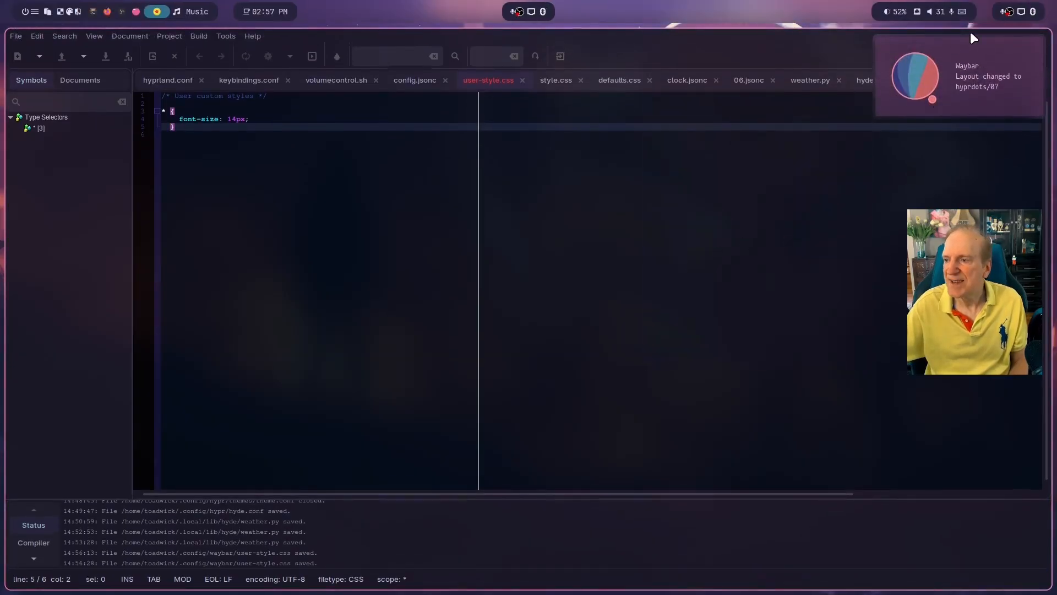
Step: Switch the Waybar layout to hyprdots/08
click(35, 11)
mouse_move(67, 66)
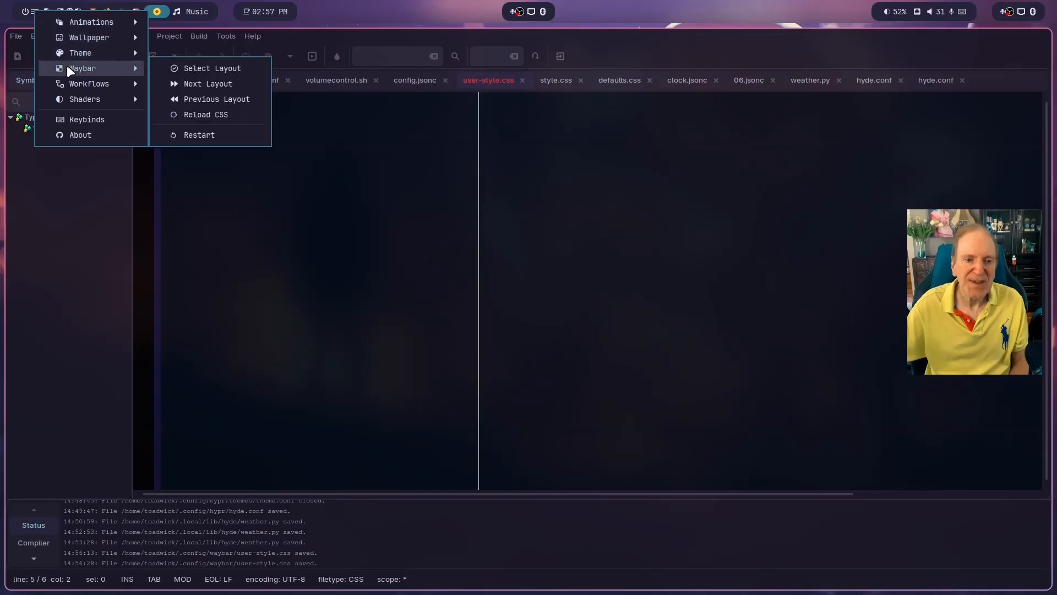
click(174, 67)
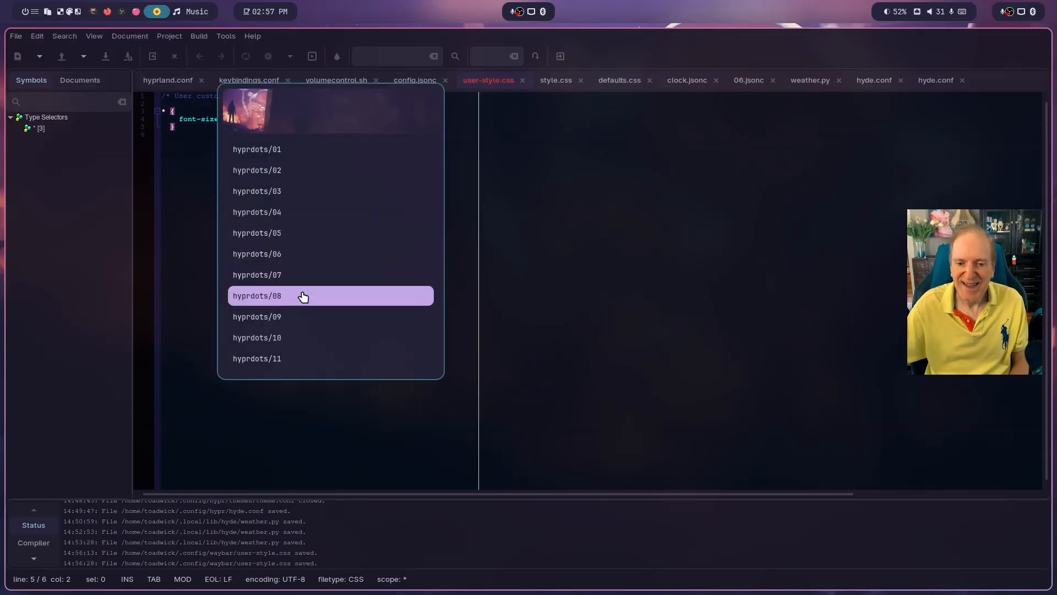
click(335, 293)
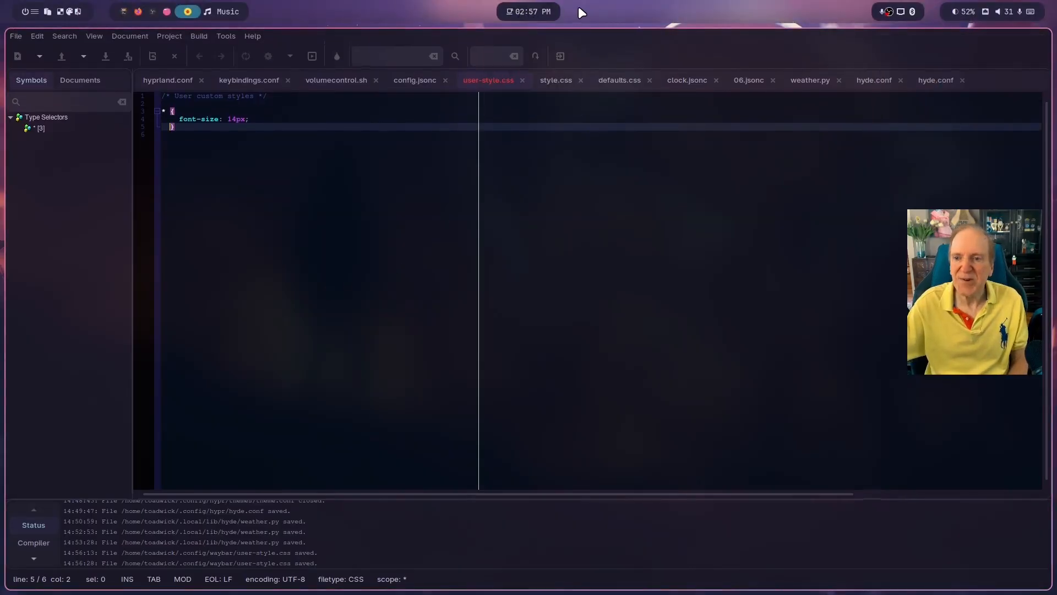
Step: Add an empty "#clock { }" rule below the * rule in user-style.css, with two blank lines between the rules
click(212, 128)
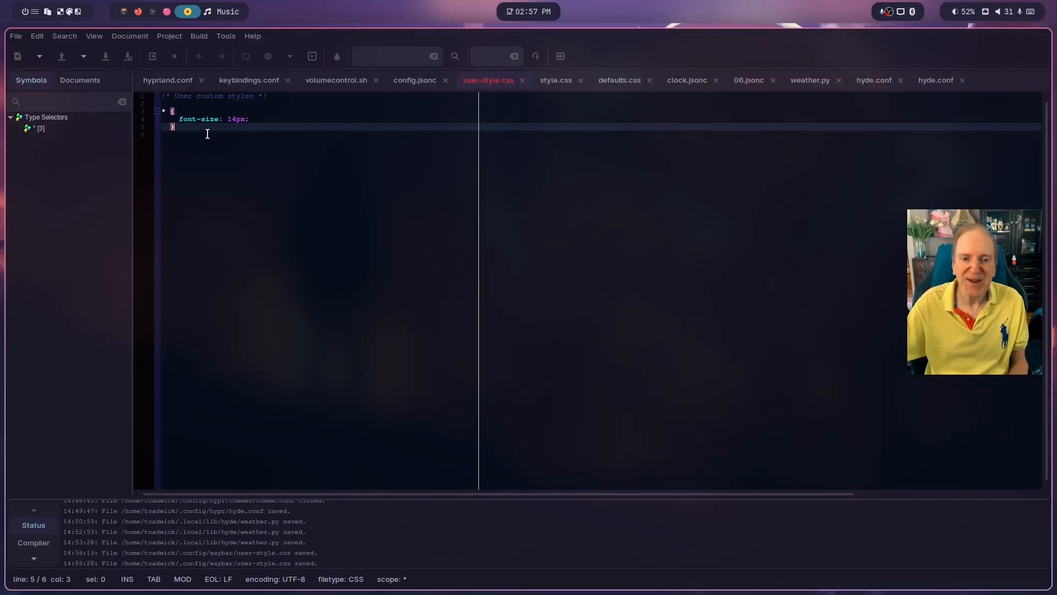
key(Return)
key(Return)
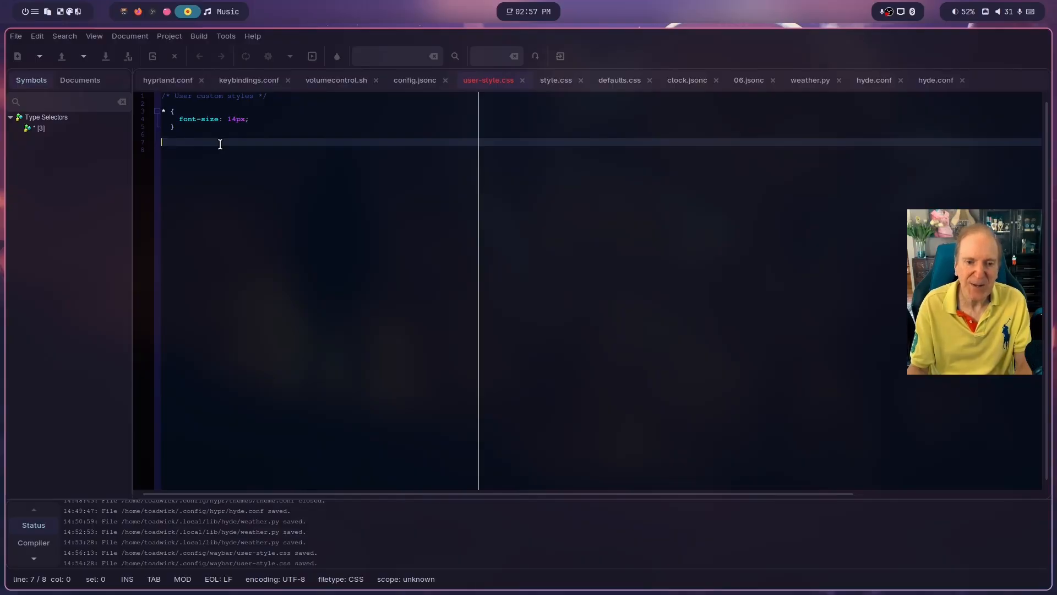
key(Return)
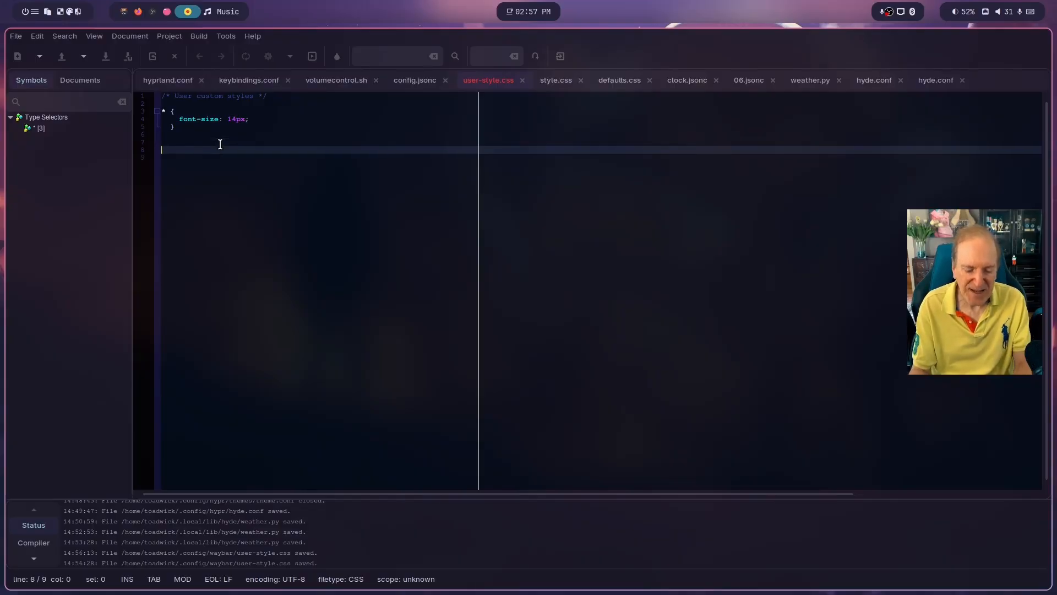
text(#)
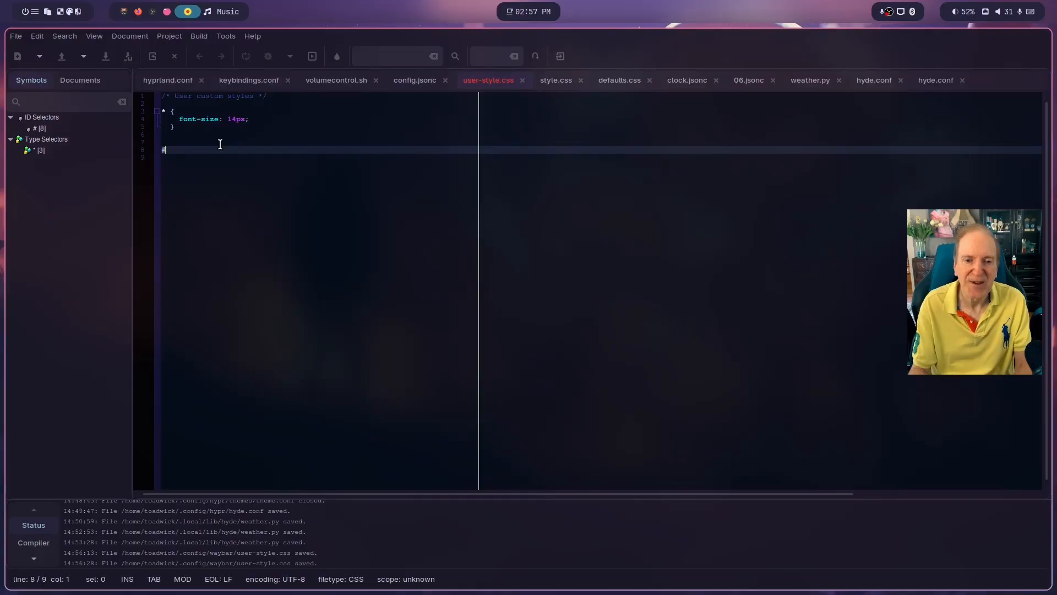
text(clo)
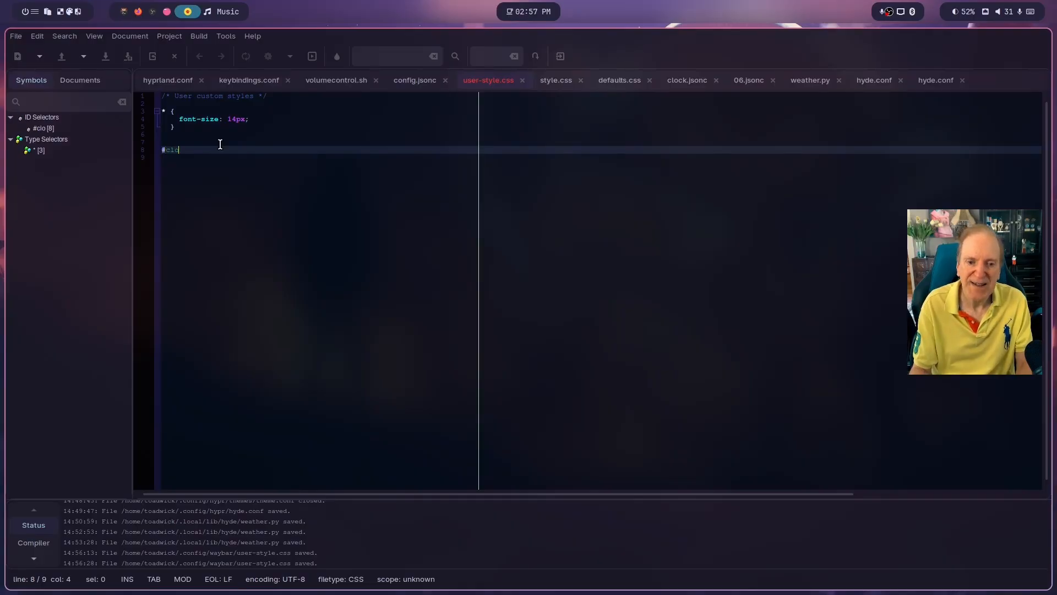
text(ck {)
key(Return)
key(Return)
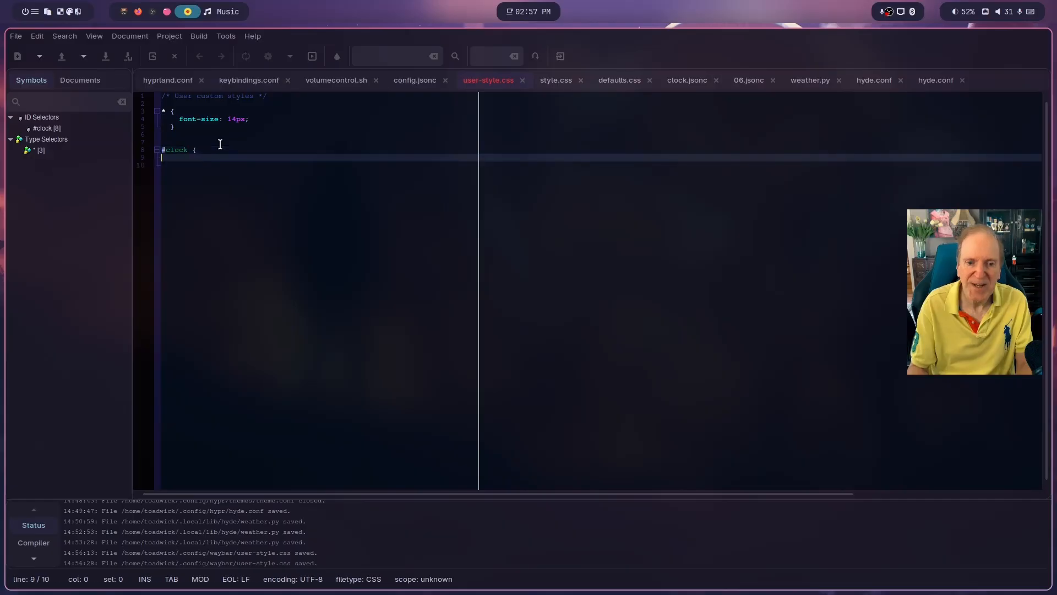
text(})
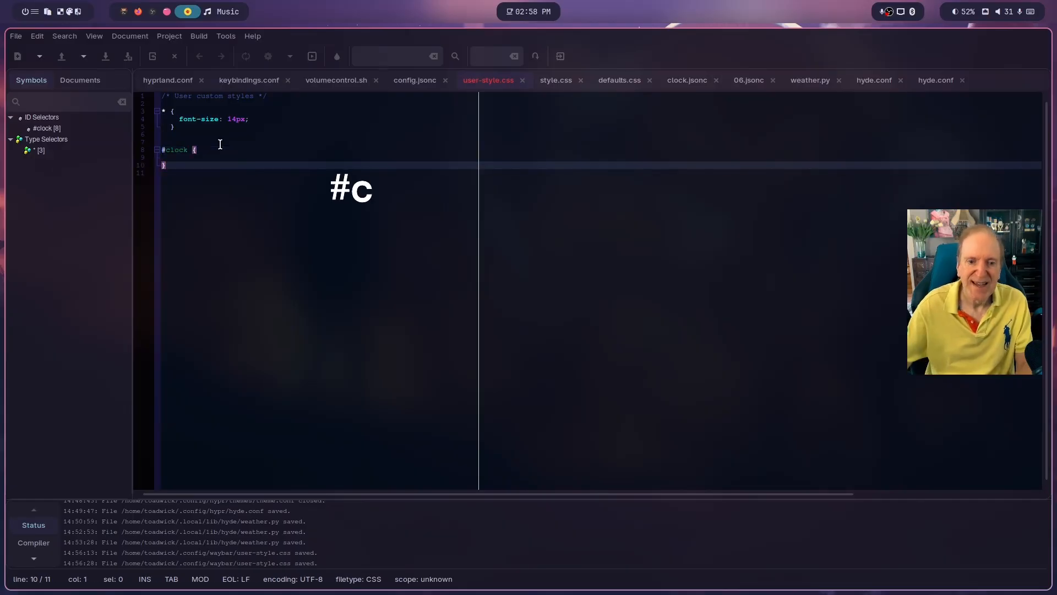
Step: Add an indented "font-weight: bold;" inside the #clock rule and save user-style.css
click(183, 159)
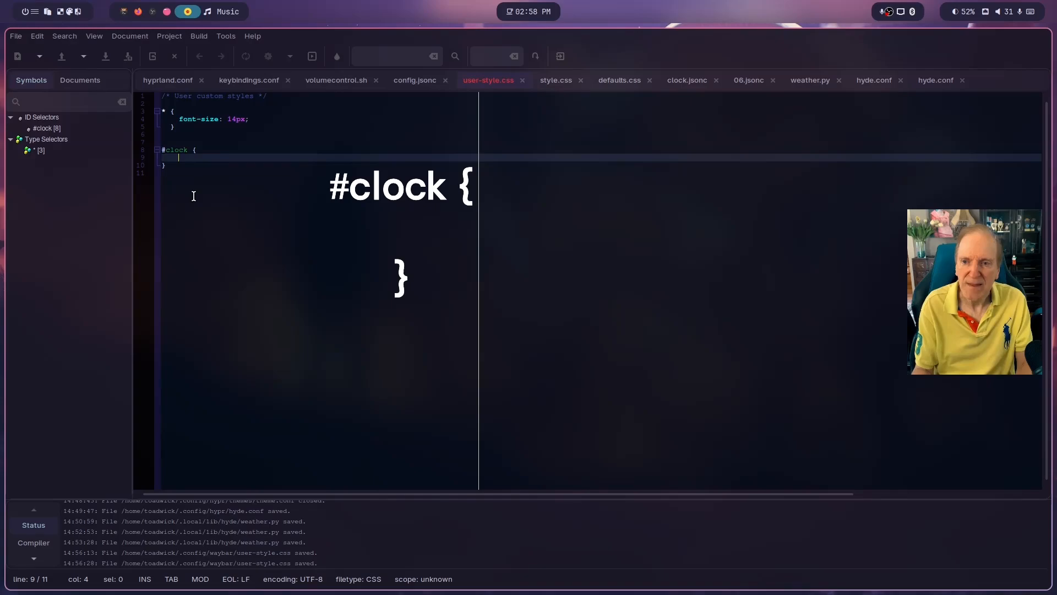
text(font-)
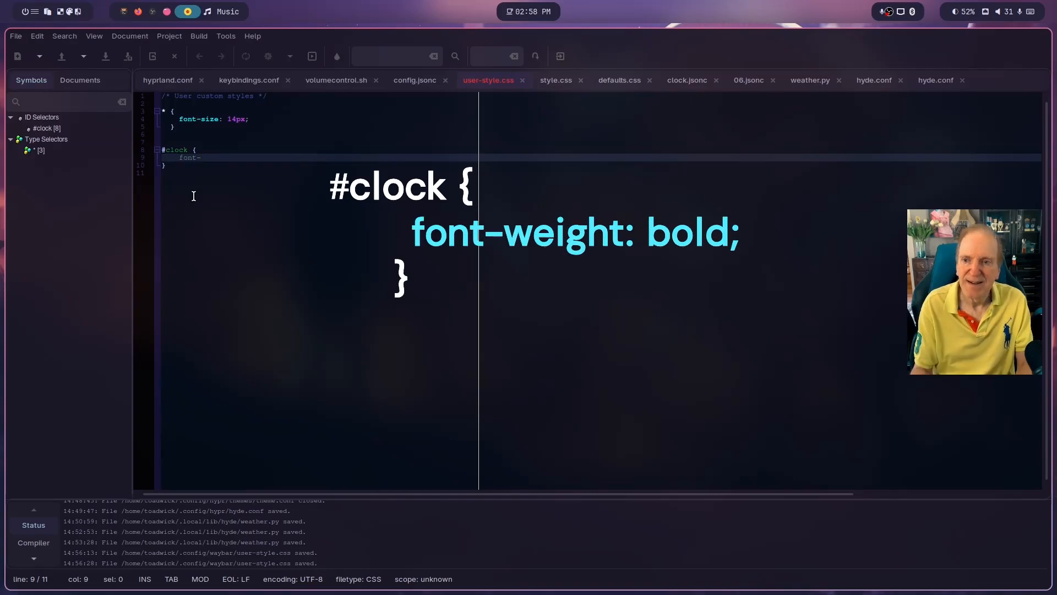
text(weight)
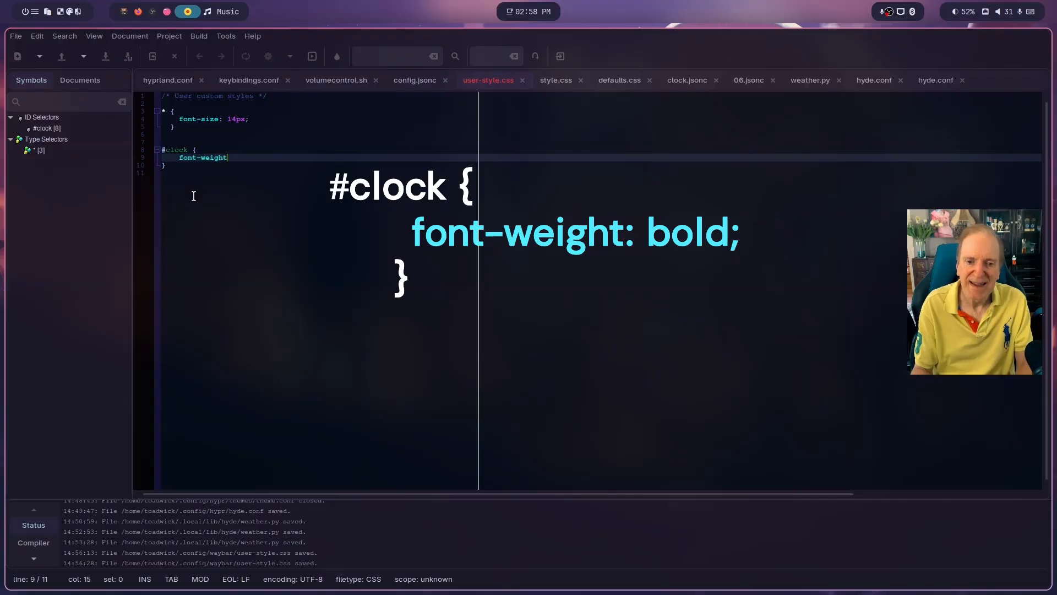
text(: )
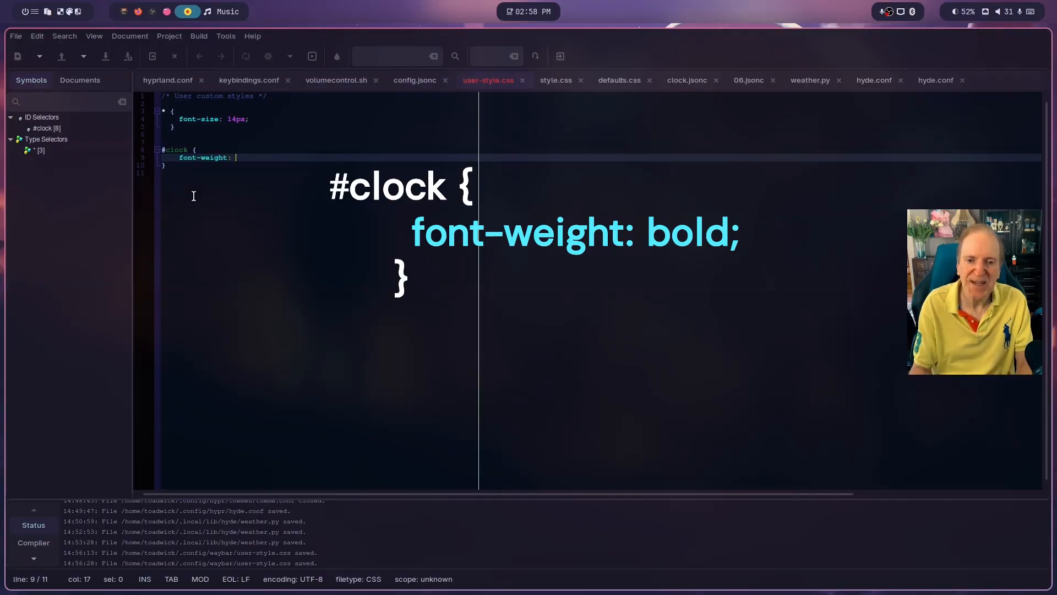
text(bold;)
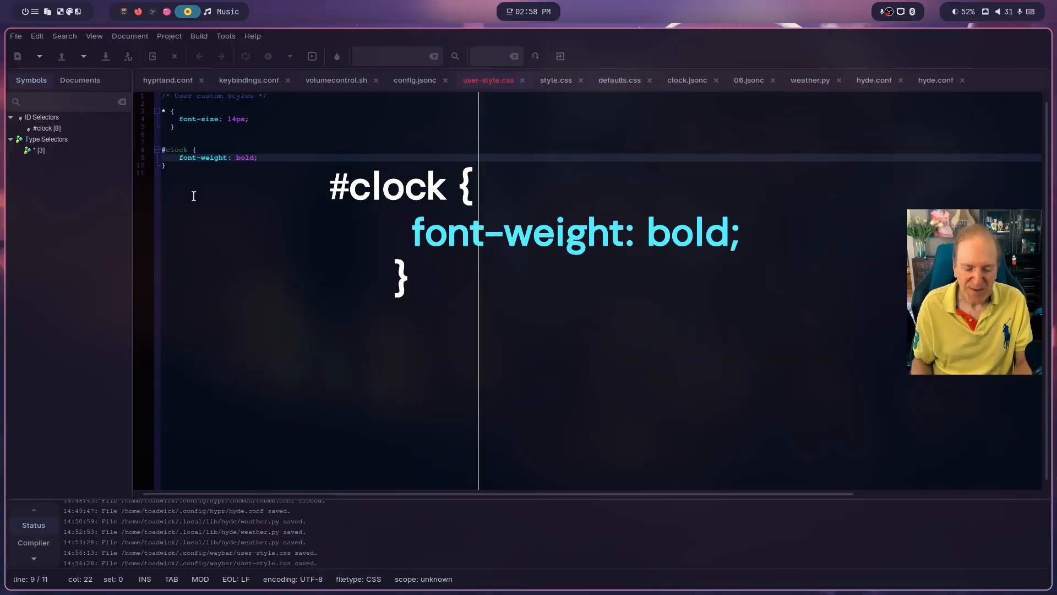
key(ctrl+s)
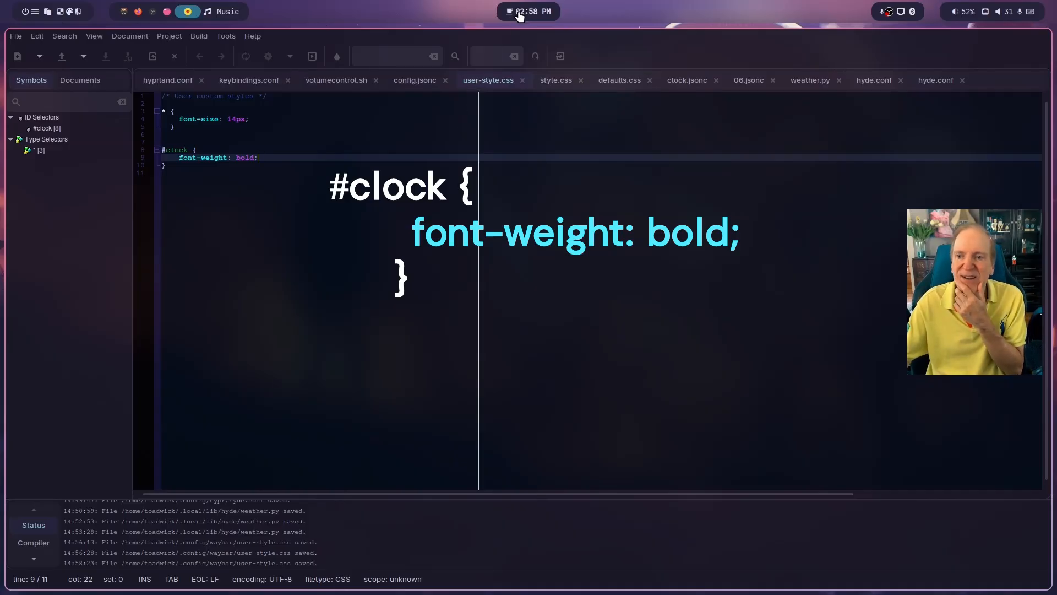
mouse_move(529, 15)
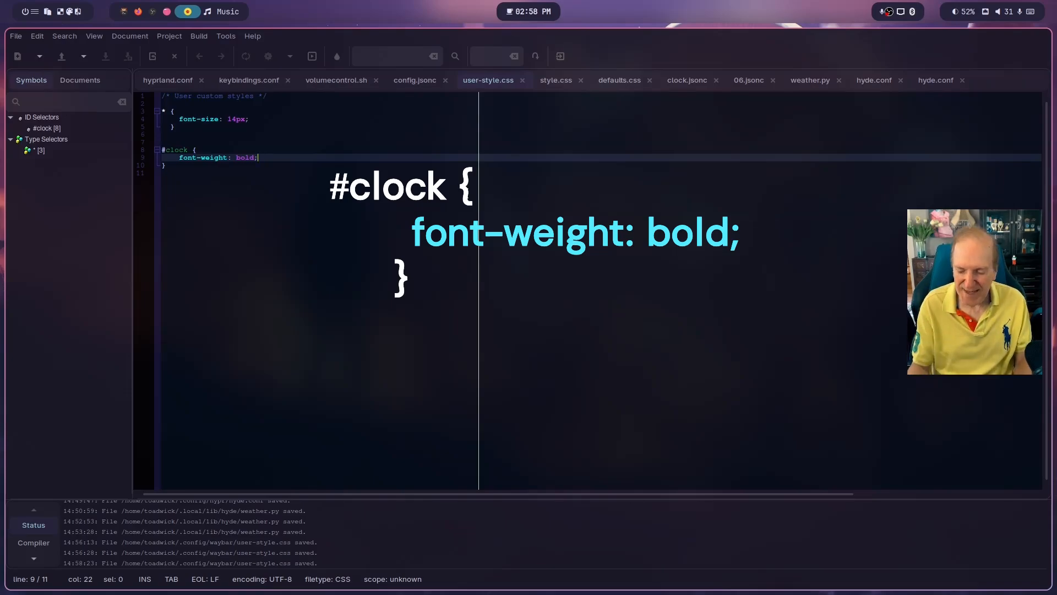
Step: Sample the cyan #08EBEF from the code text, add it as the color in the #clock rule, and save user-style.css
key(super+shift+p)
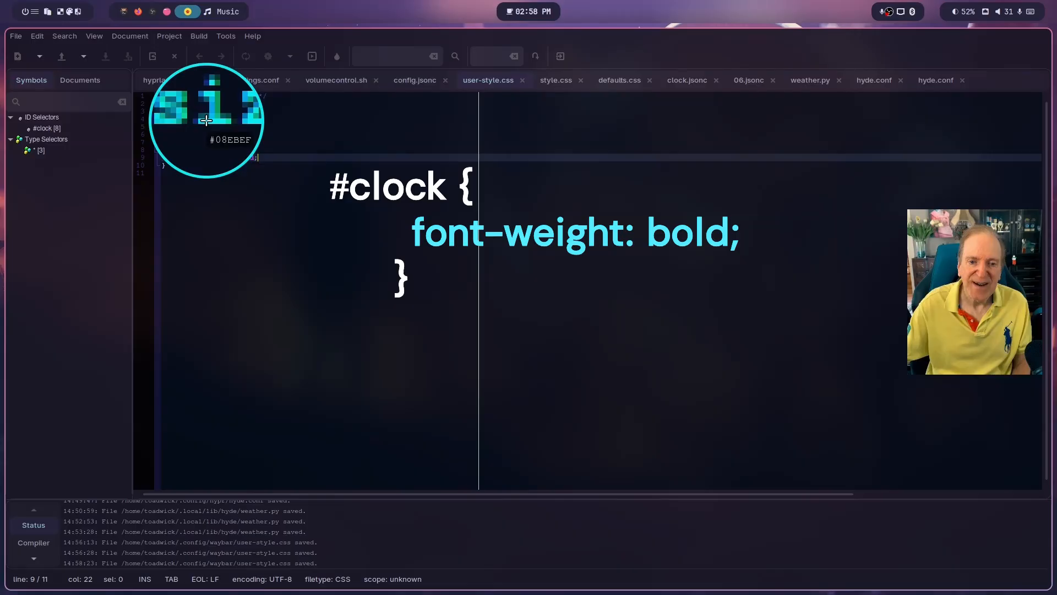
click(207, 120)
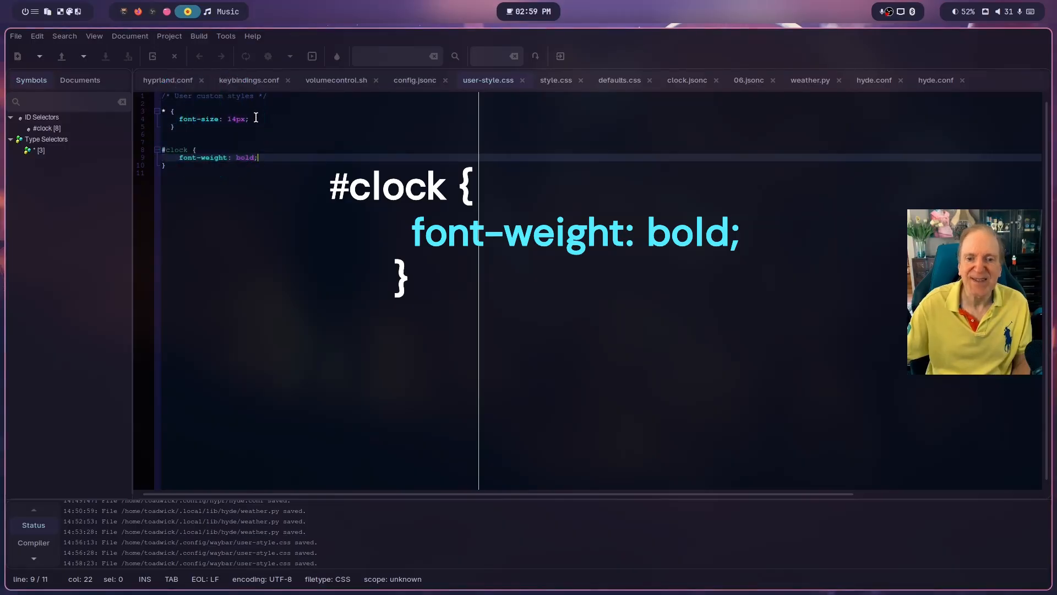
key(Return)
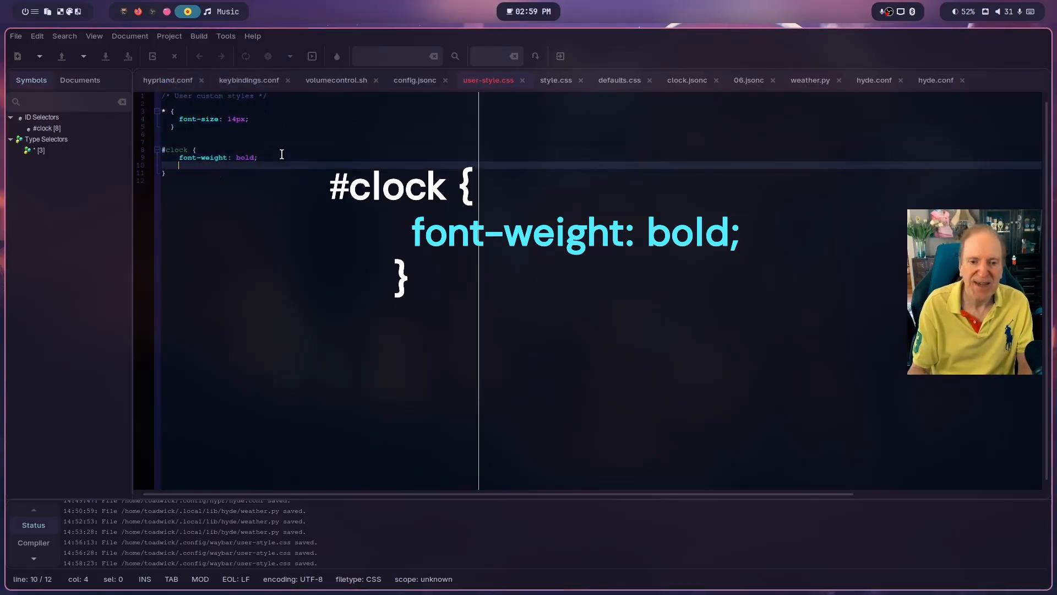
text(col)
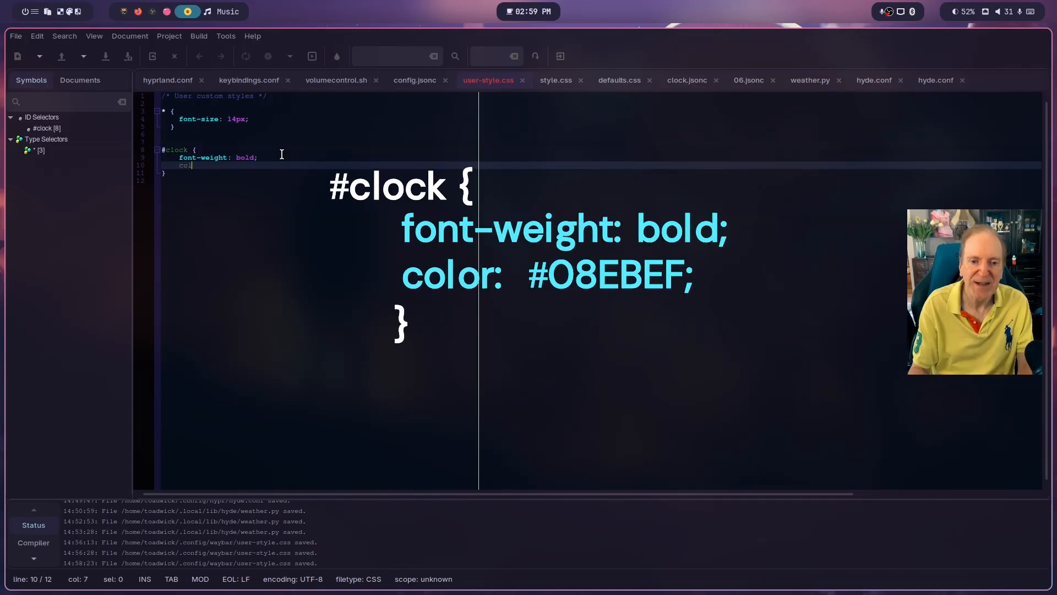
text(or)
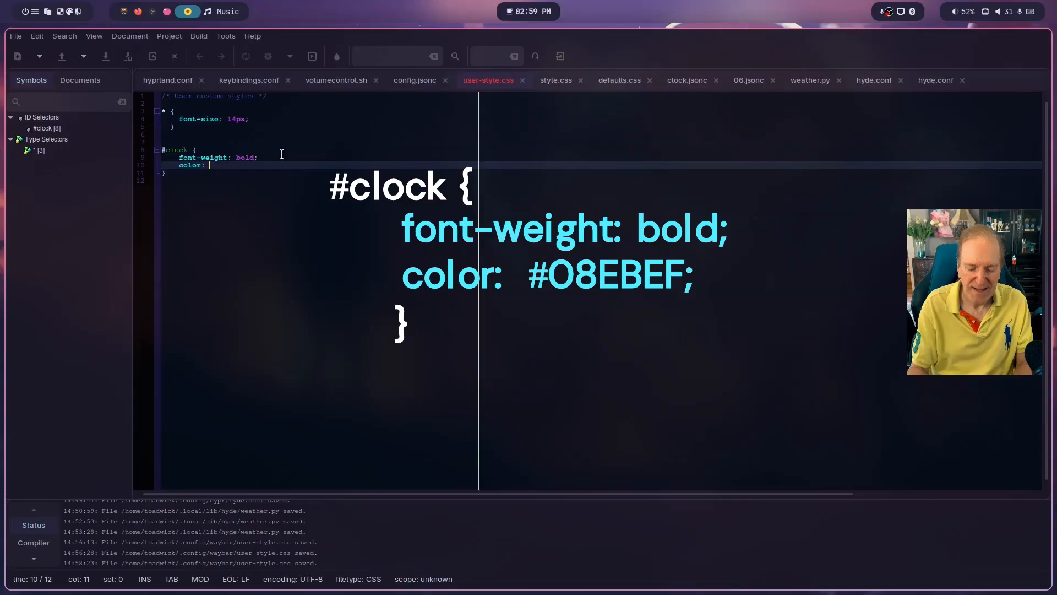
text(:)
text(#08EBEF)
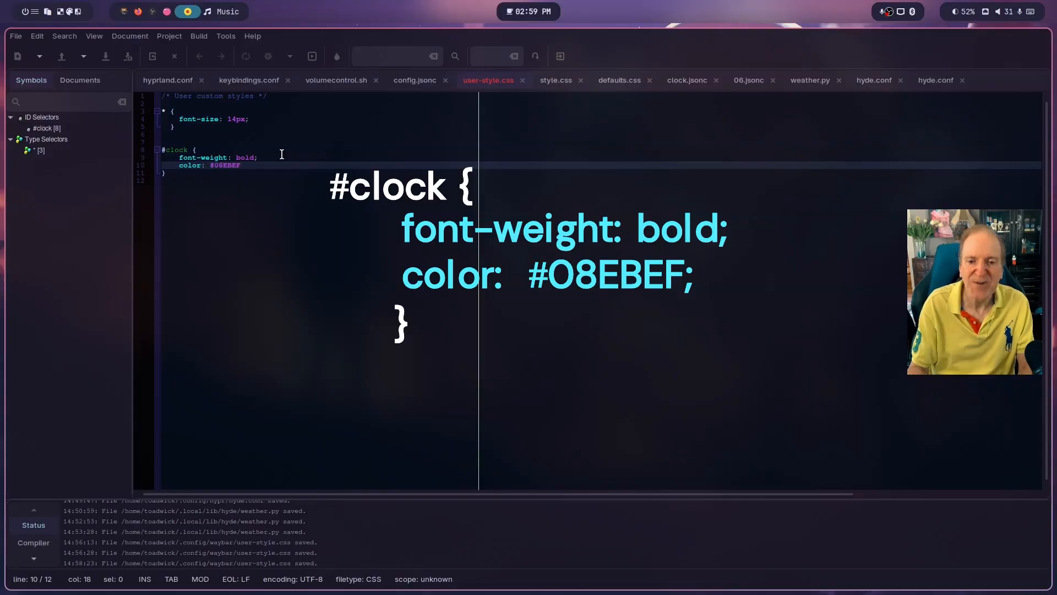
text(;)
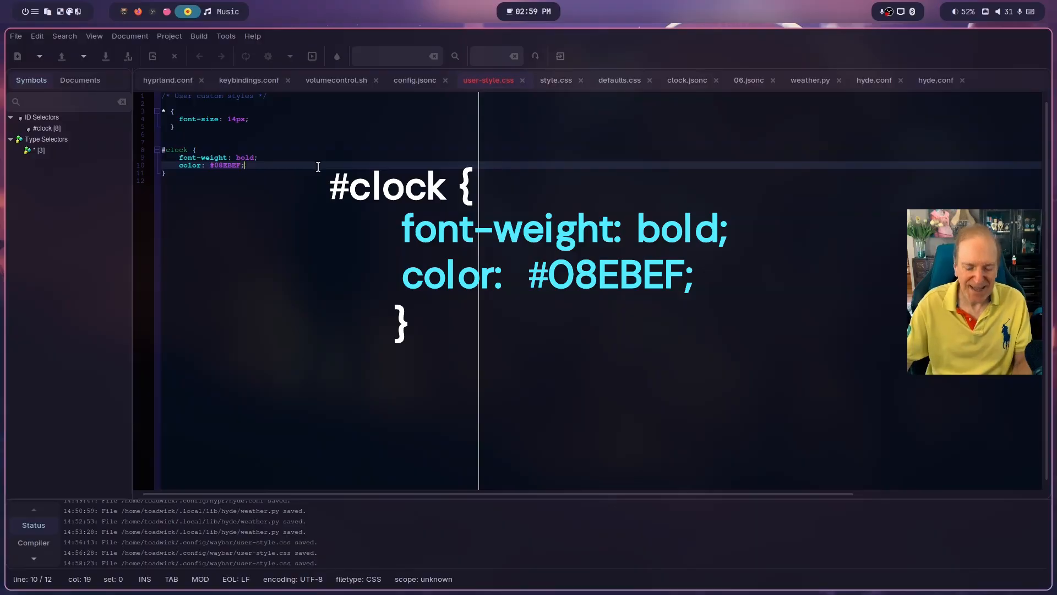
key(ctrl+s)
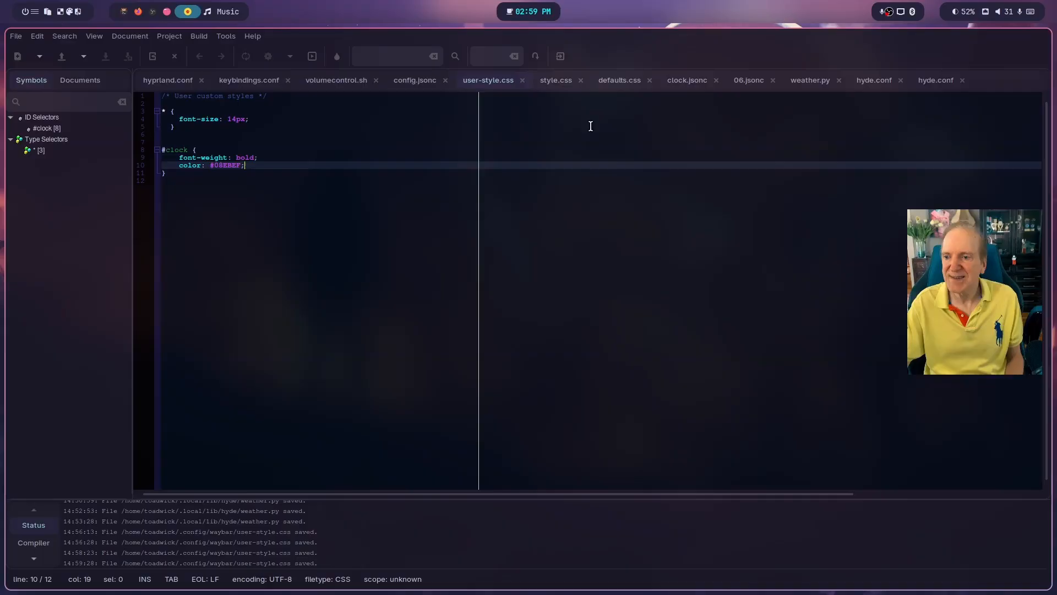
Step: In clock.jsonc, insert :&S after %M in the clock's format string and save the file
click(692, 82)
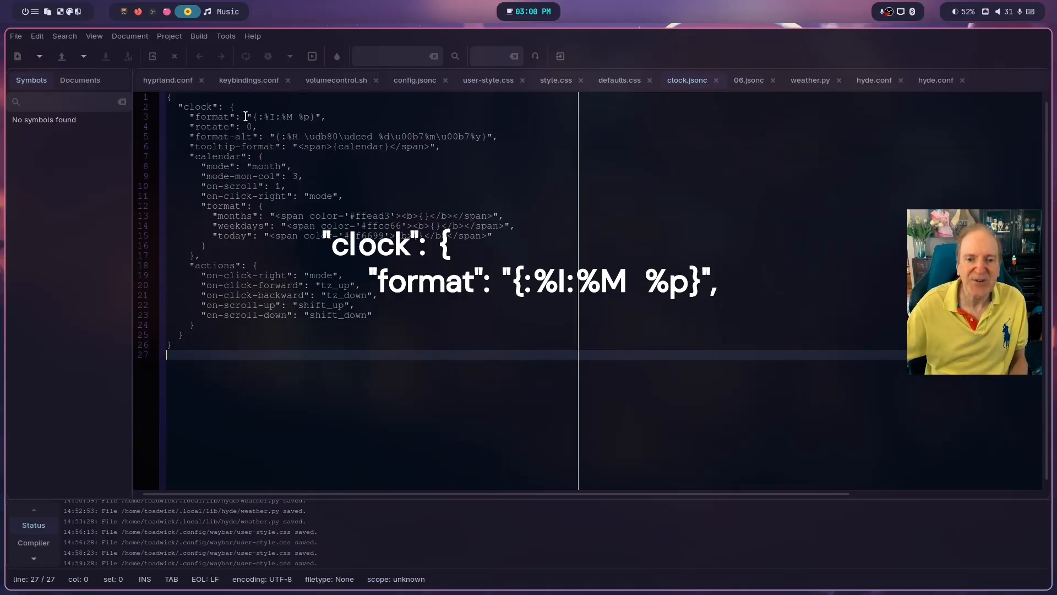
click(293, 116)
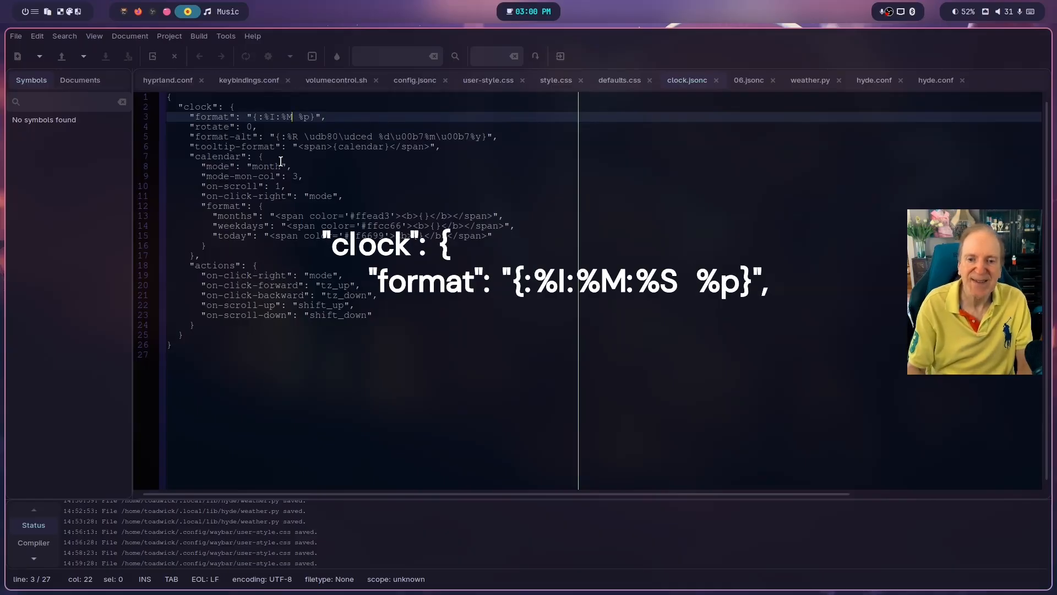
text(:)
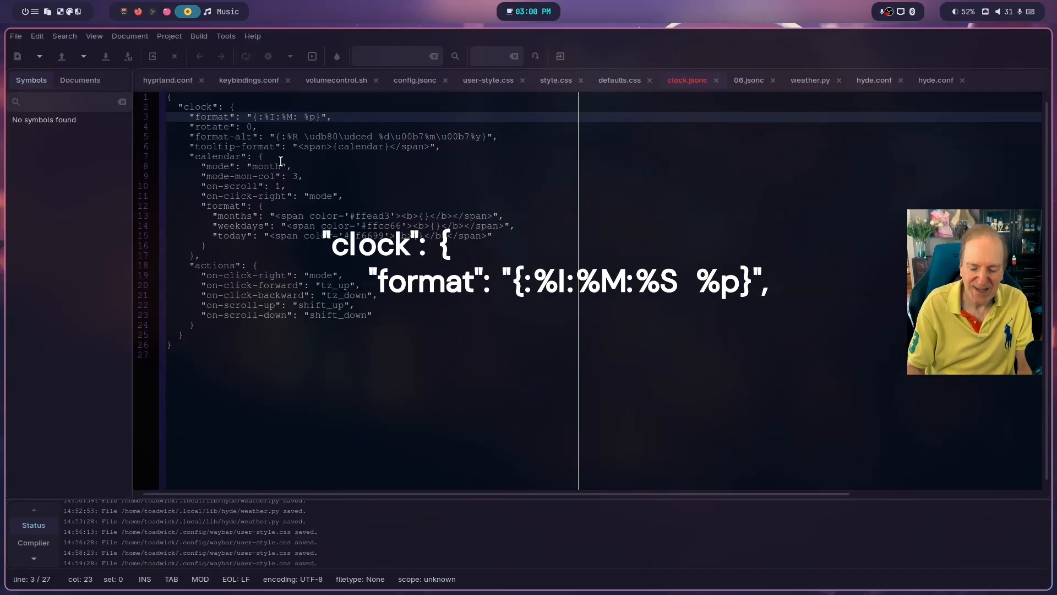
text(&S)
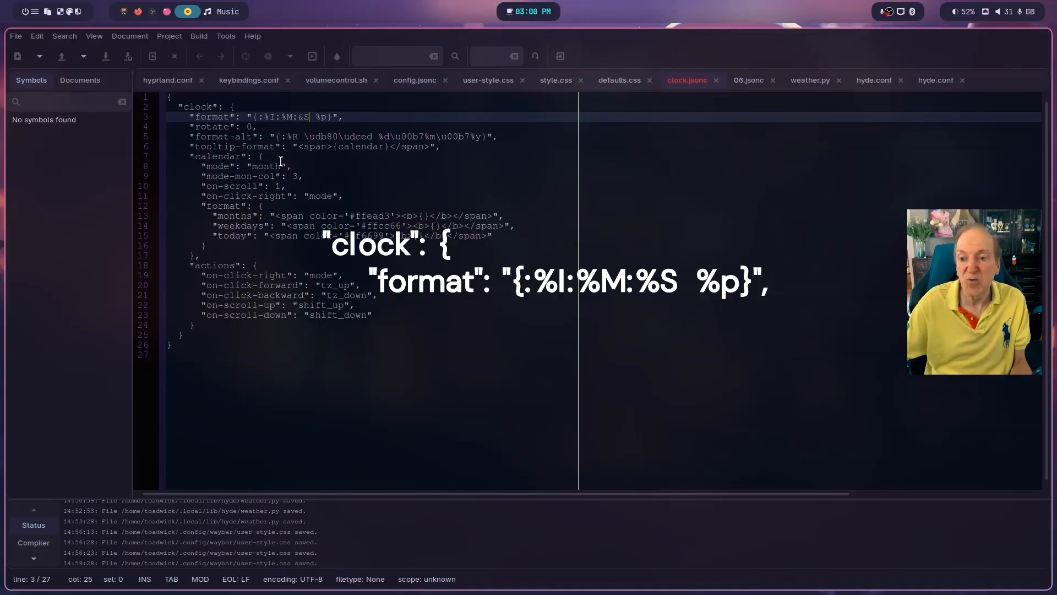
key(ctrl+s)
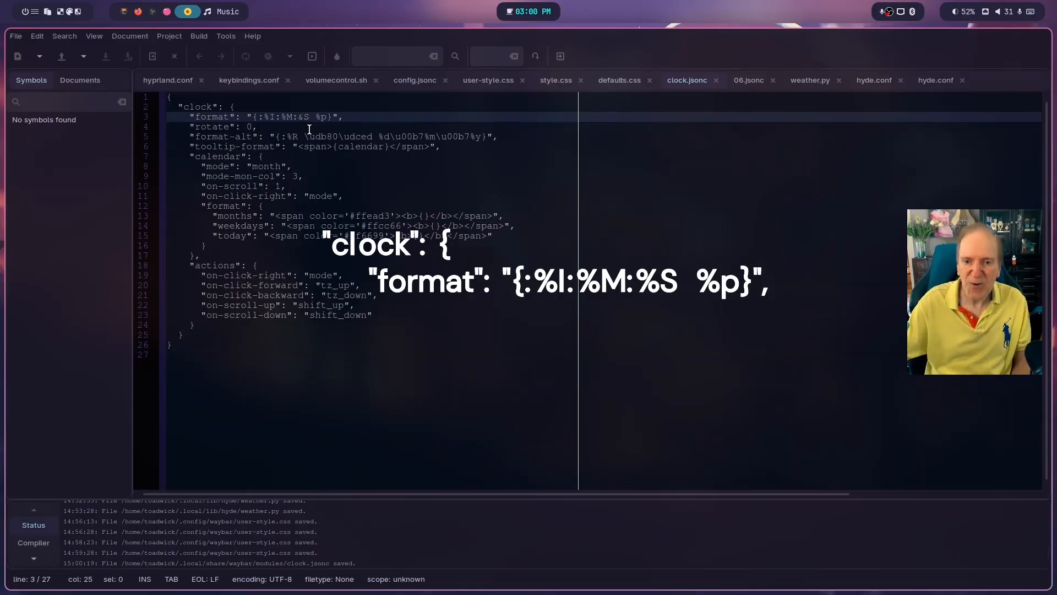
Step: Replace the & before S with % in the clock's format string and save clock.jsonc
drag(297, 118, 303, 118)
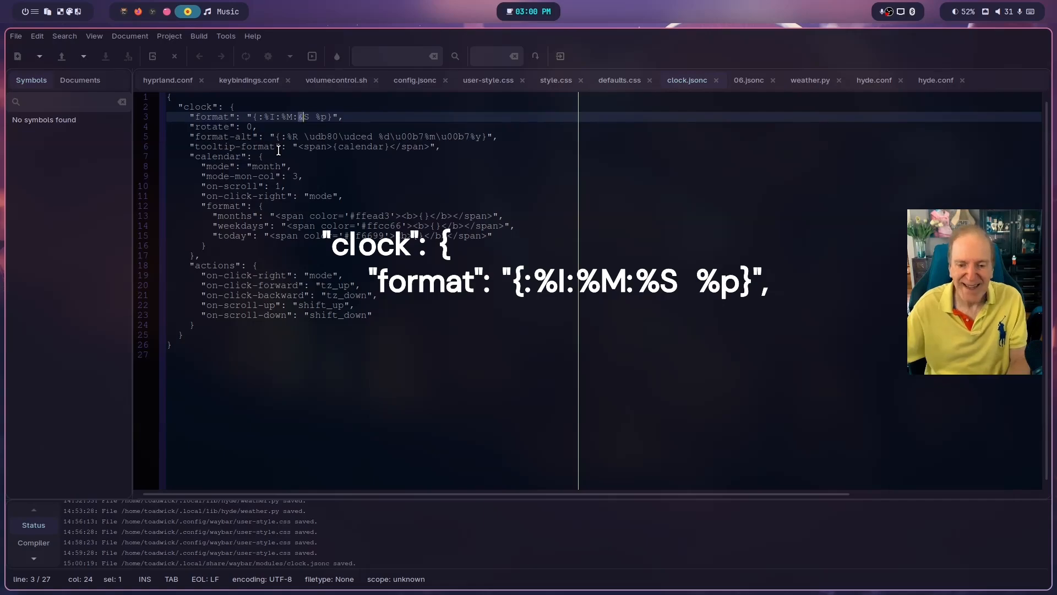
text(%)
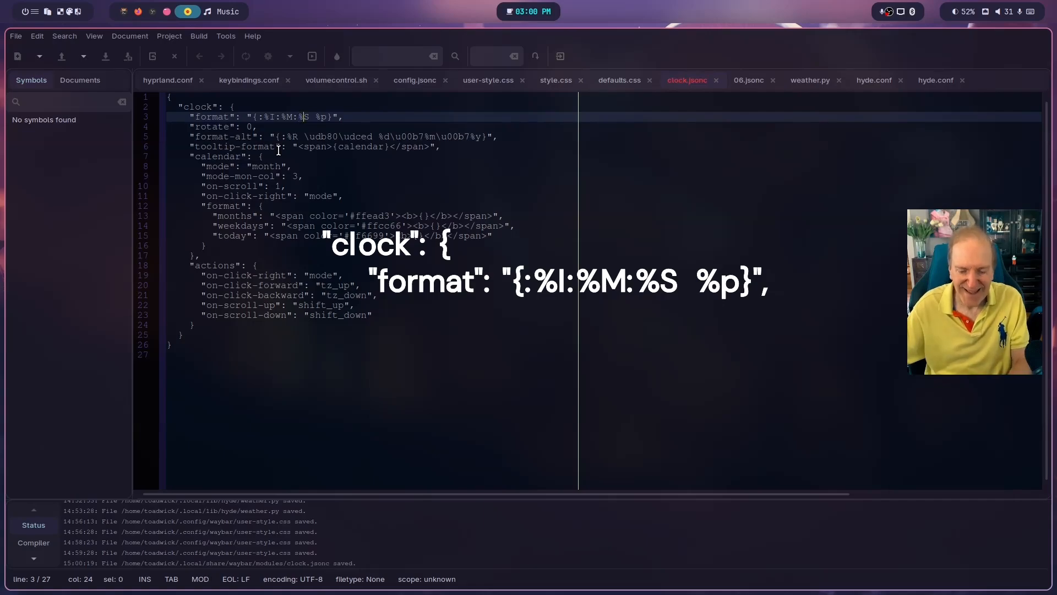
click(312, 117)
drag(312, 117, 309, 118)
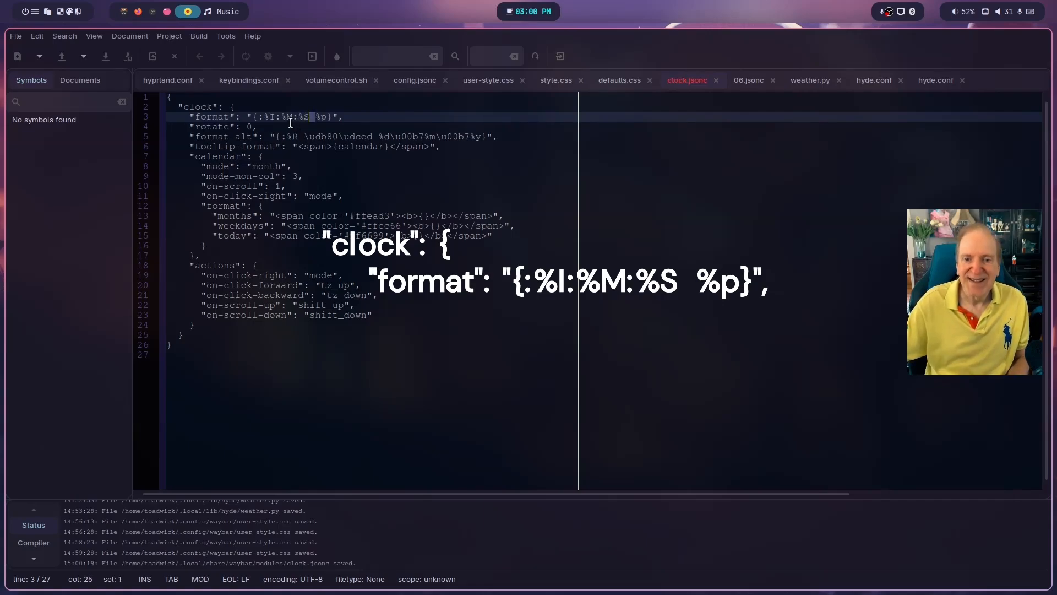
click(343, 116)
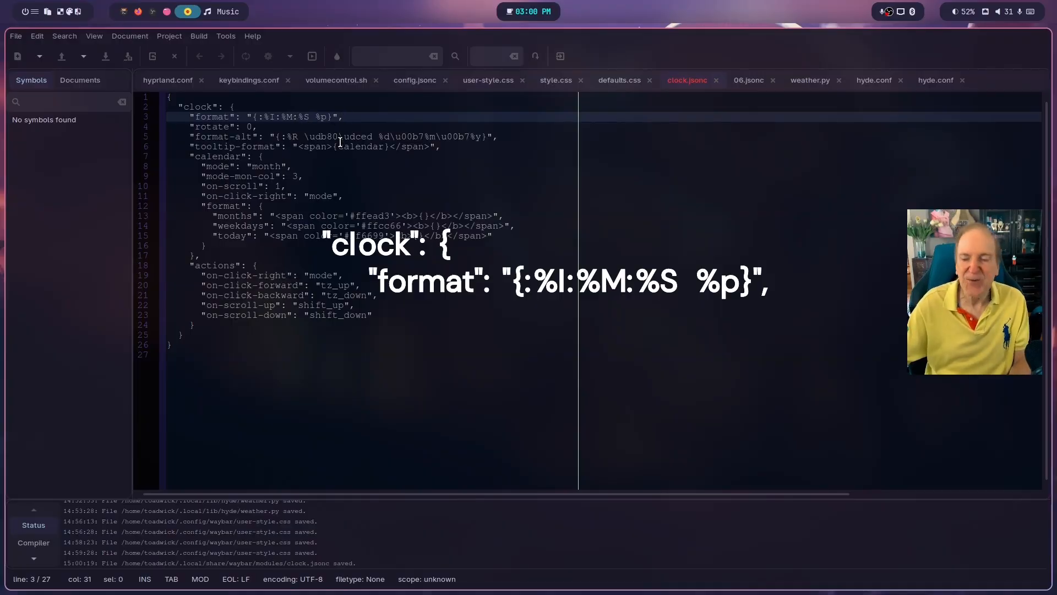
key(ctrl+s)
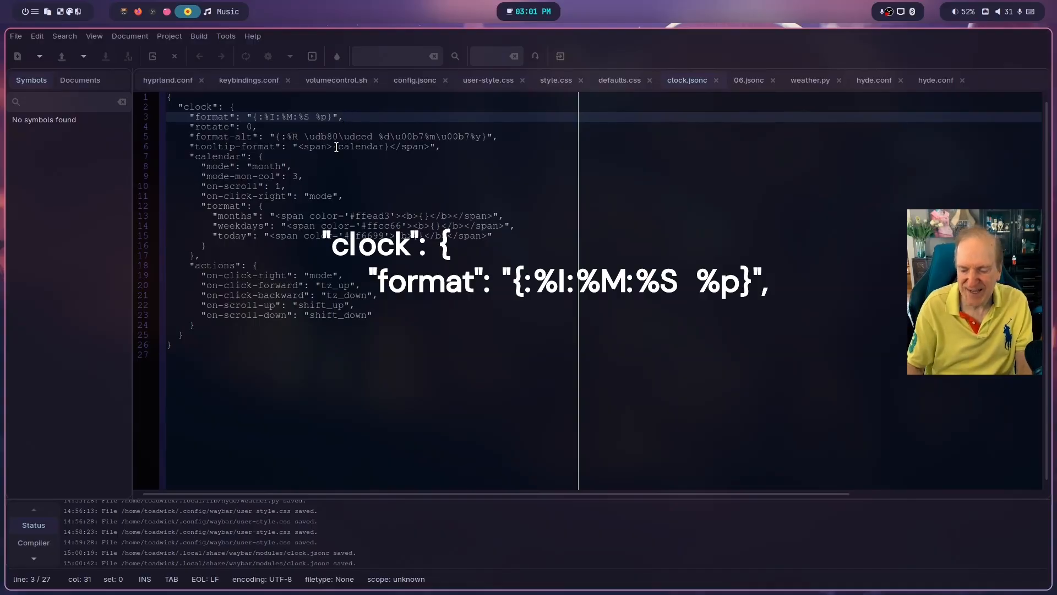
Step: Add the line "interval": 1, below the clock's format line and save clock.jsonc
key(Return)
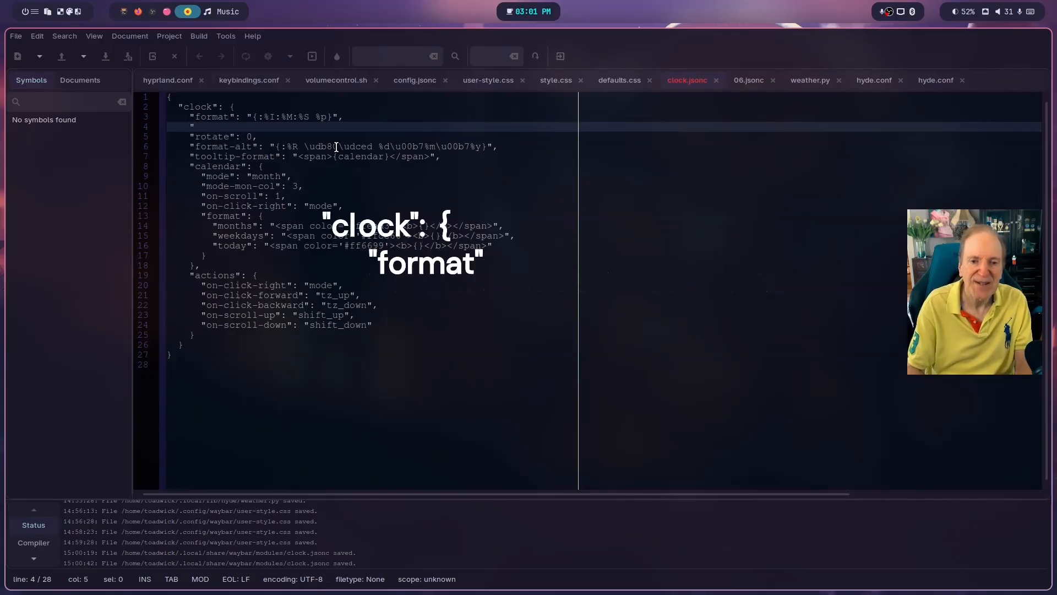
text("interval)
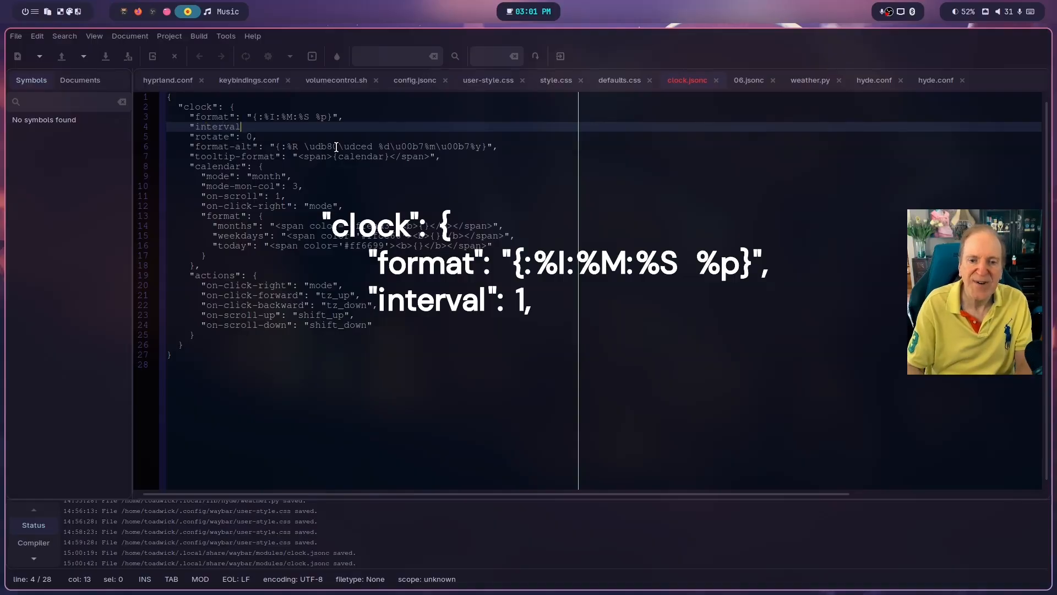
text(")
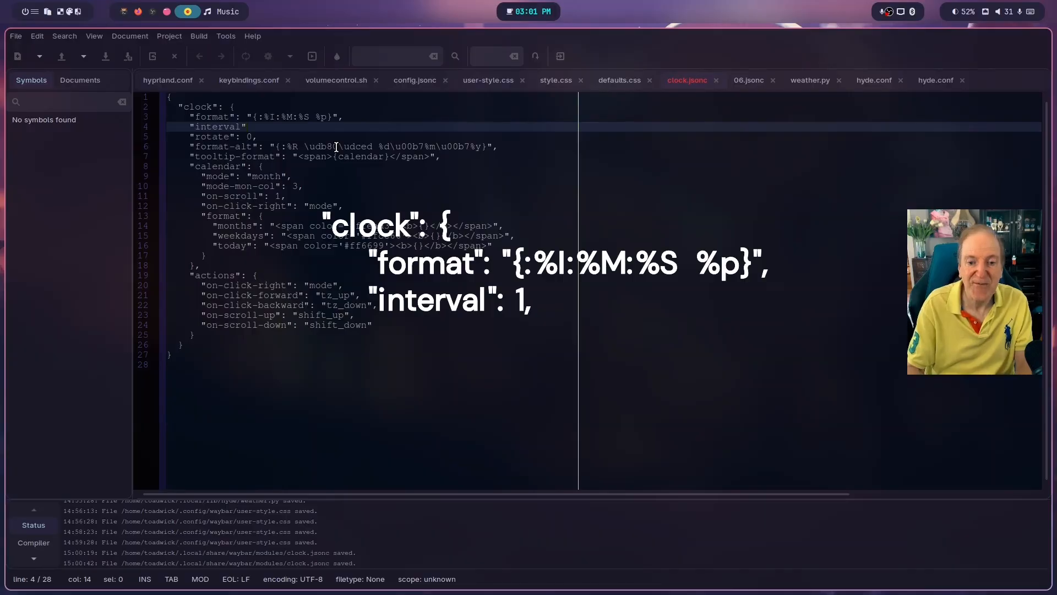
text(:)
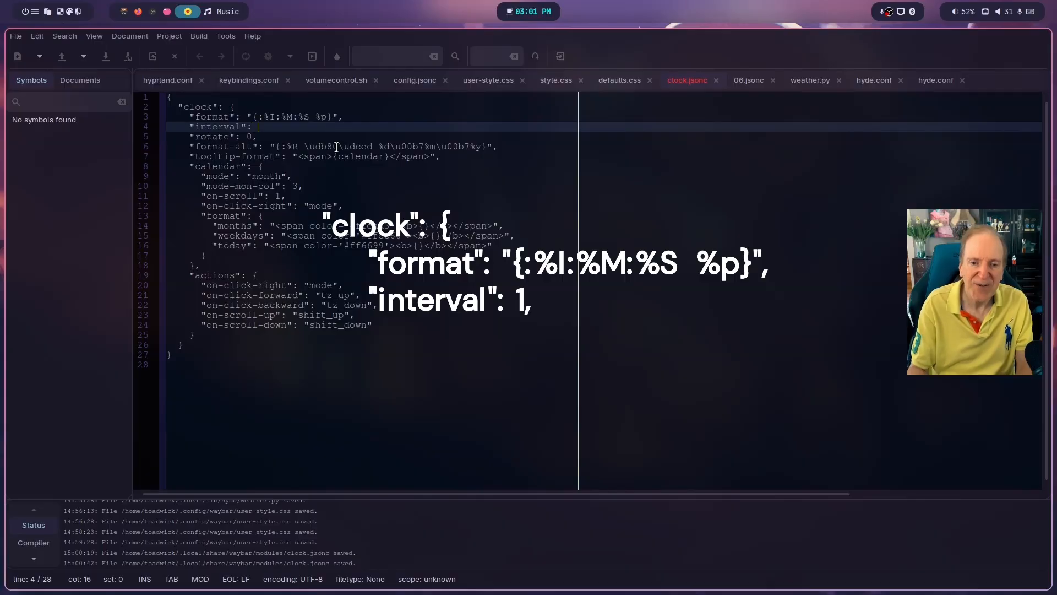
text(1,)
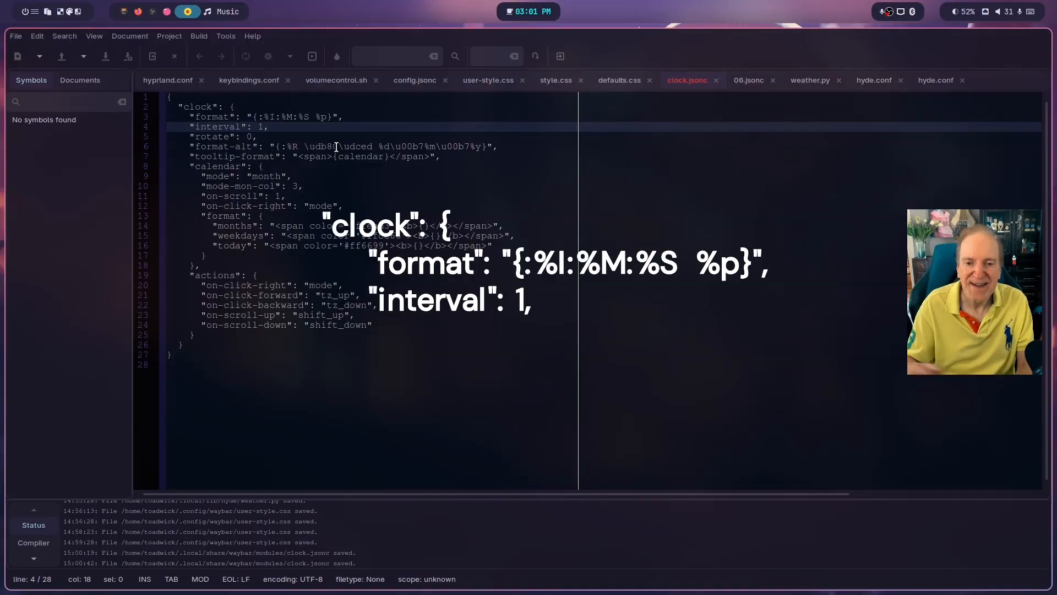
key(ctrl+s)
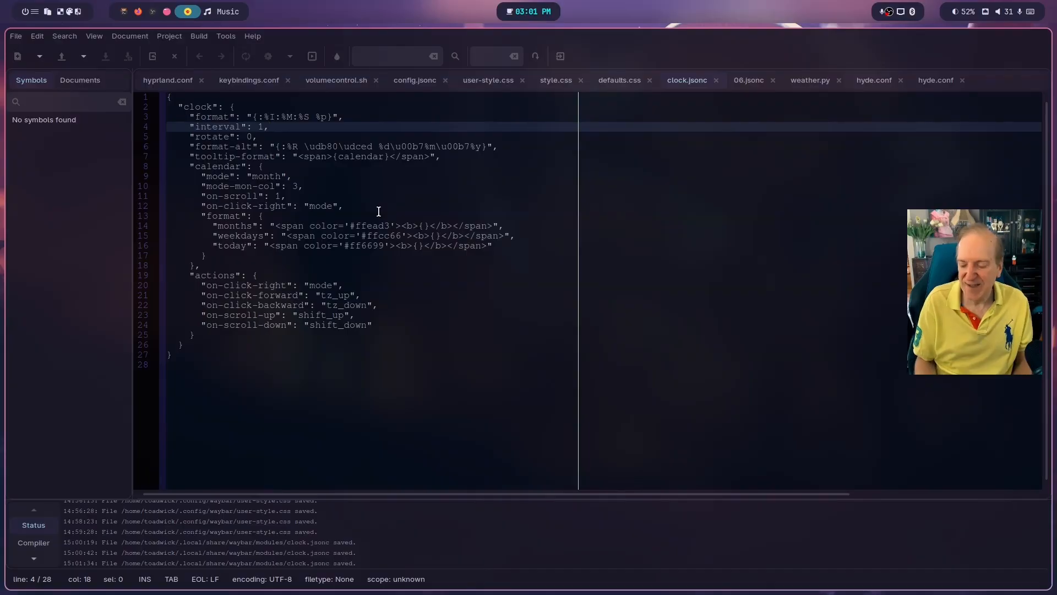
Step: Hide the Waybar and show it again to reload it with the clock changes
key(ctrl+alt)
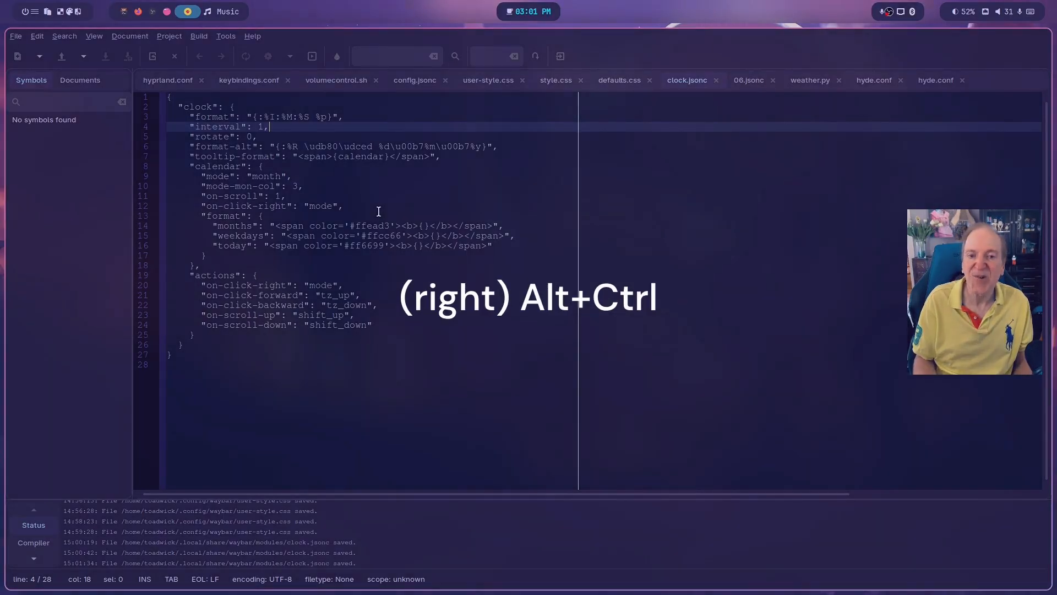
key(ctrl+alt)
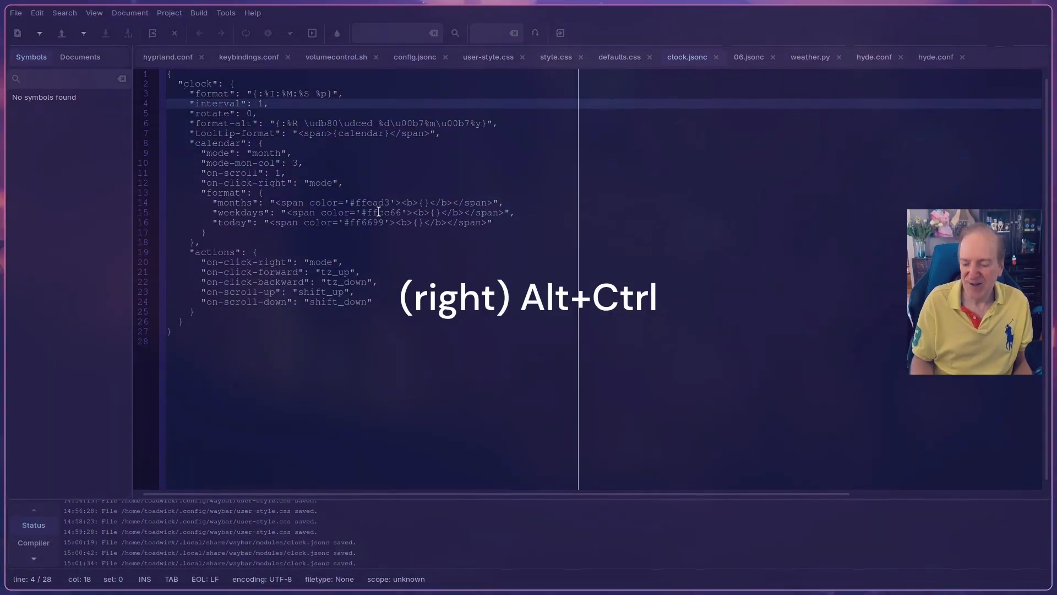
key(ctrl+alt)
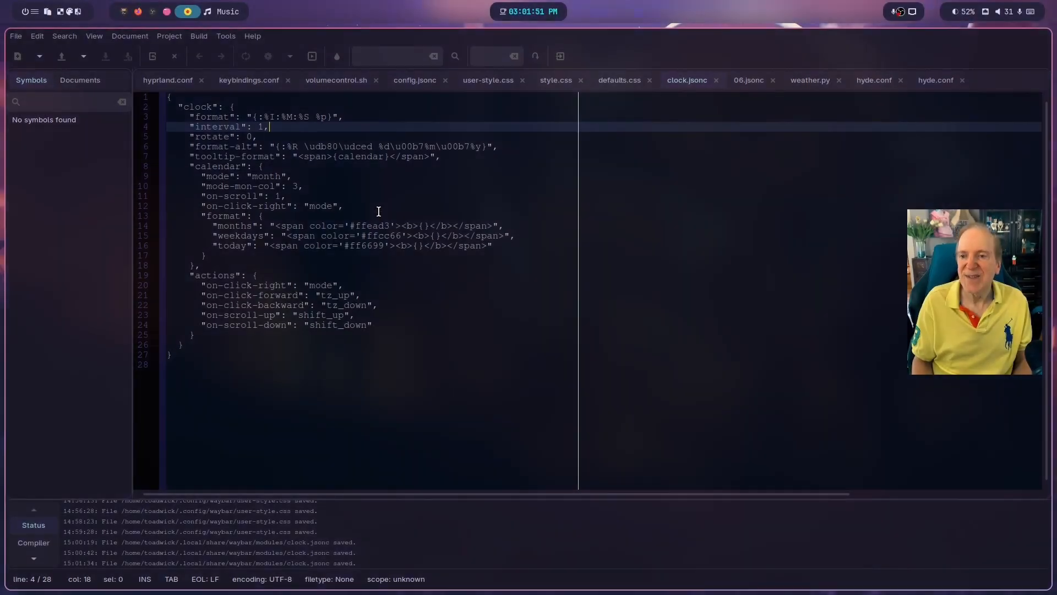
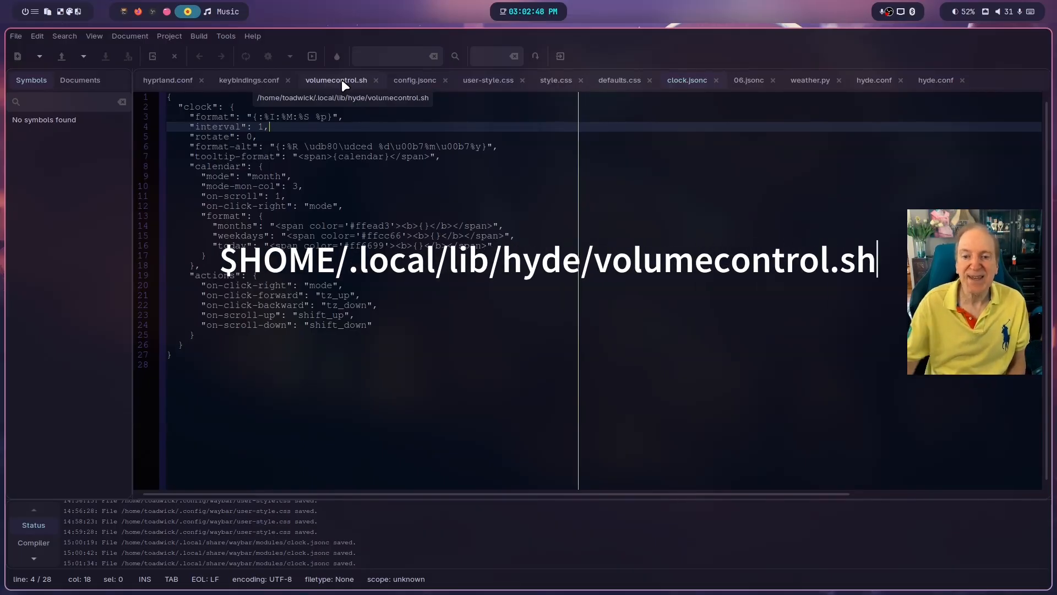
Step: In volumecontrol.sh, set the default VOLUME_STEPS value in the step variable to 2 and save the script
click(341, 79)
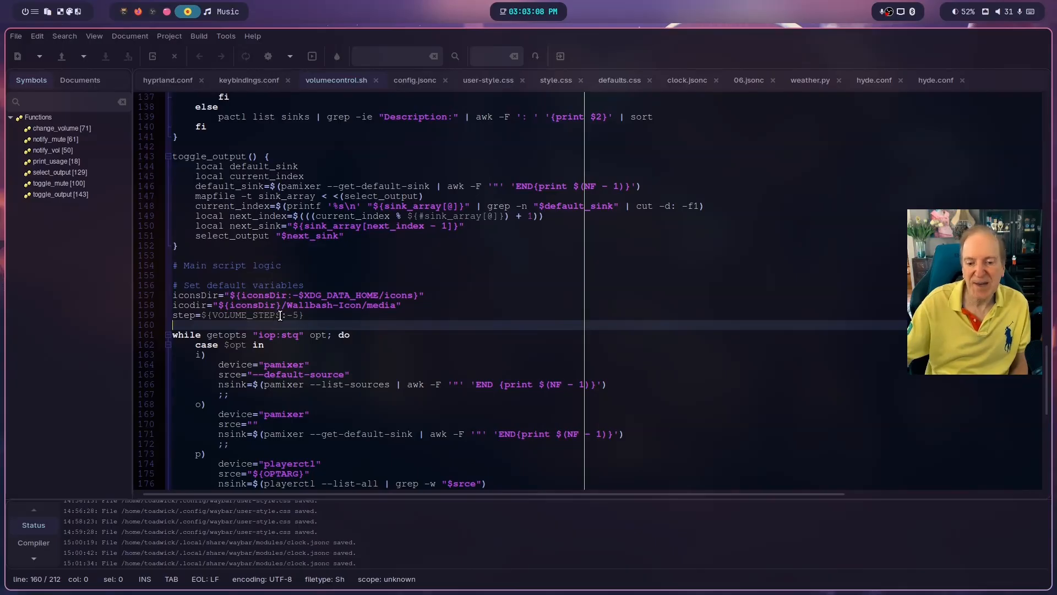
drag(291, 315, 299, 315)
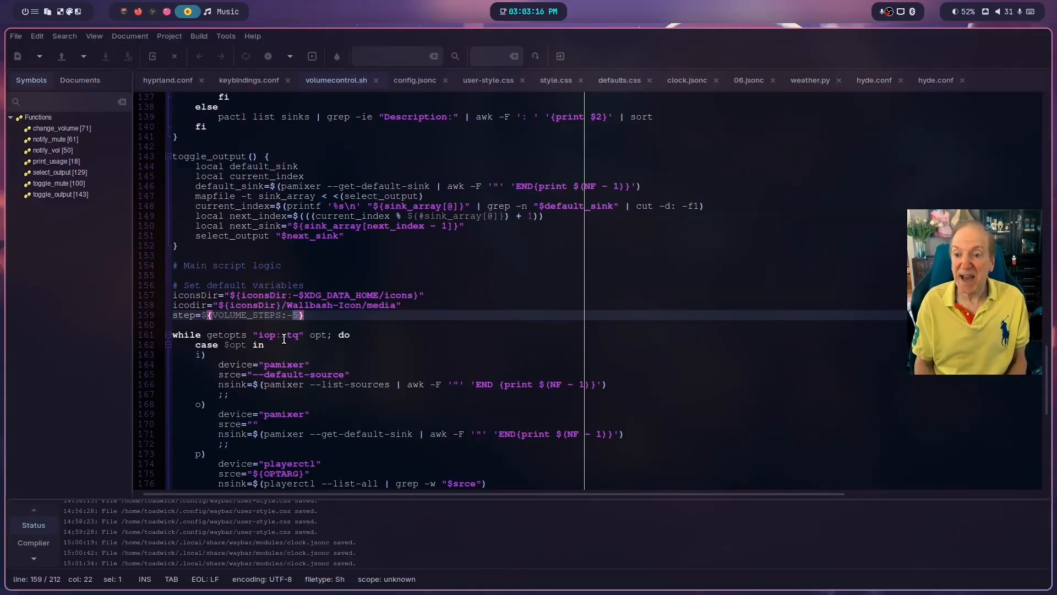
text(2)
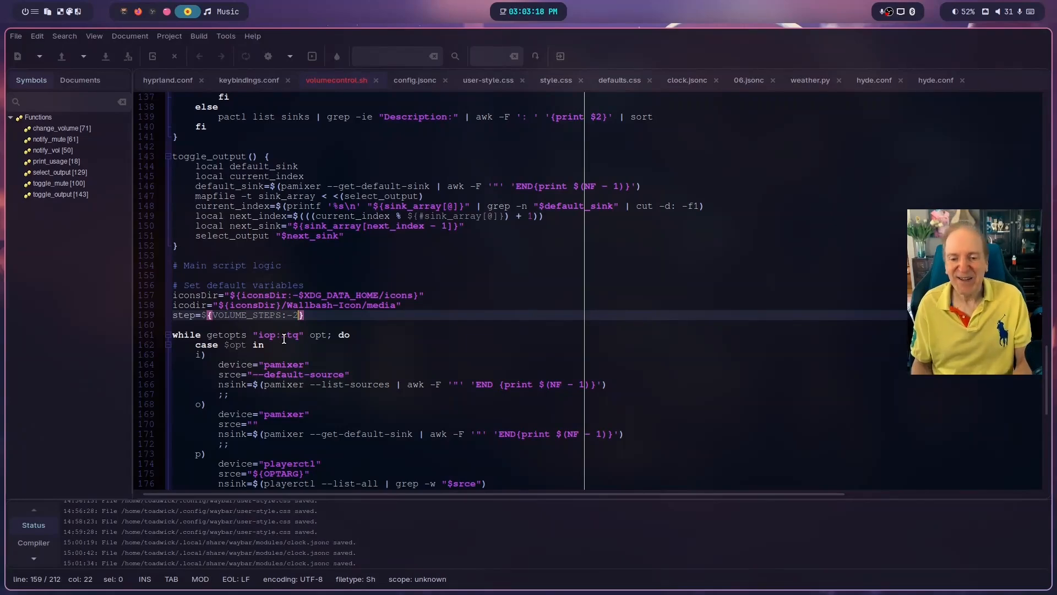
click(310, 317)
key(ctrl+s)
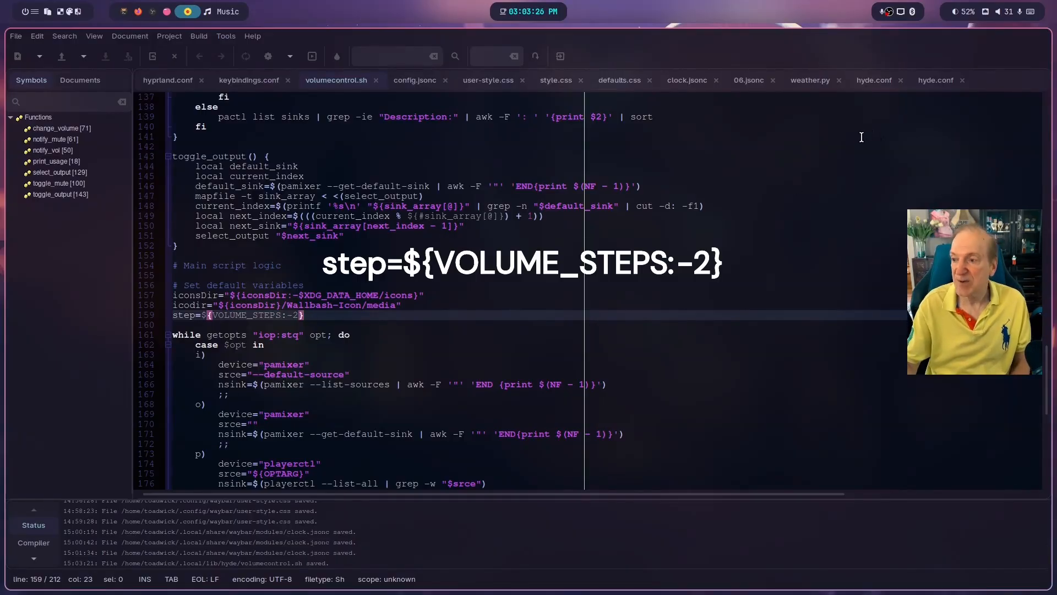
Step: Test the volume step size by raising the system volume several steps and lowering it two steps
key(XF86AudioRaiseVolume)
key(XF86AudioRaiseVolume)
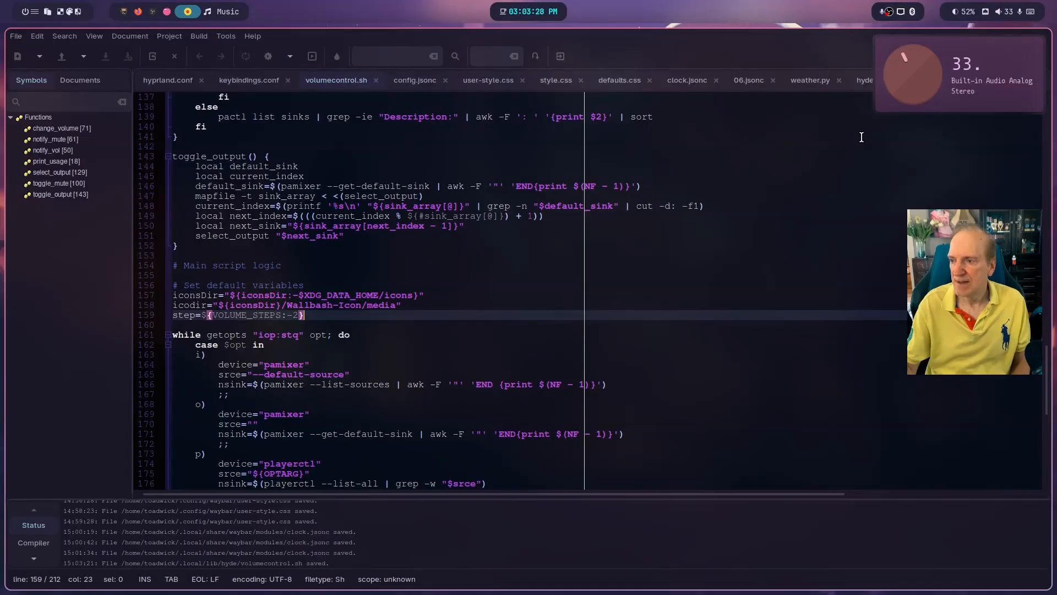
key(XF86AudioRaiseVolume)
key(XF86AudioRaiseVolume)
key(XF86AudioRaiseVolume)
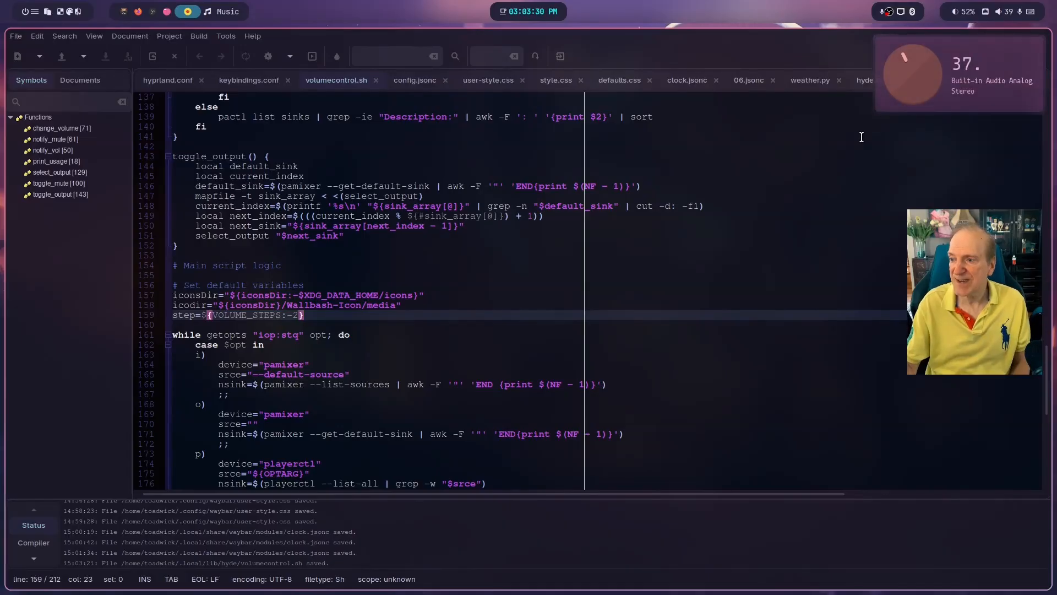
key(XF86AudioLowerVolume)
key(XF86AudioLowerVolume)
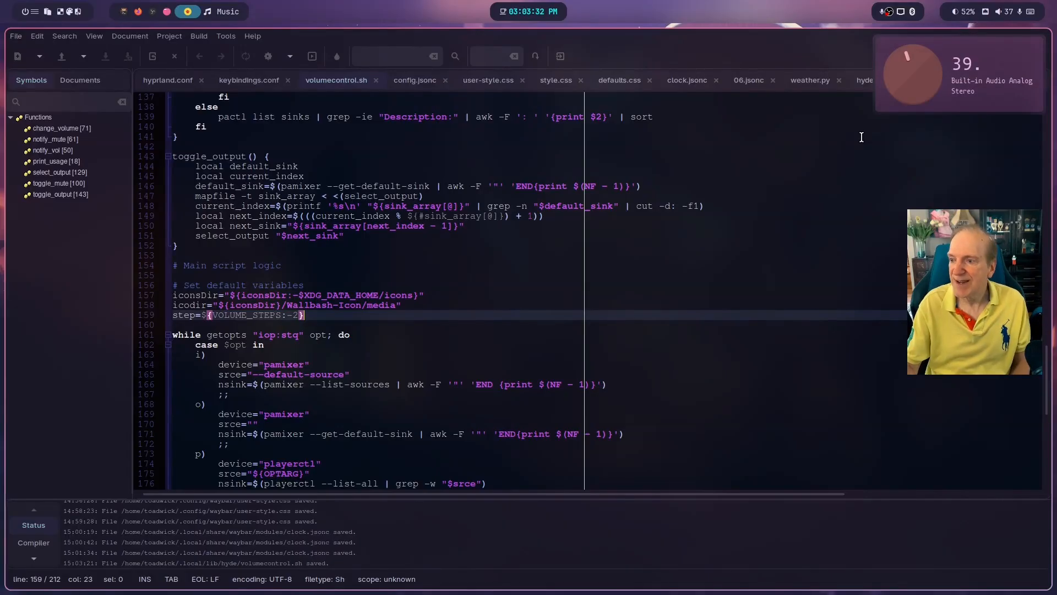
Step: Continue testing the volume step size by lowering the system volume several more steps
key(XF86AudioLowerVolume)
key(XF86AudioLowerVolume)
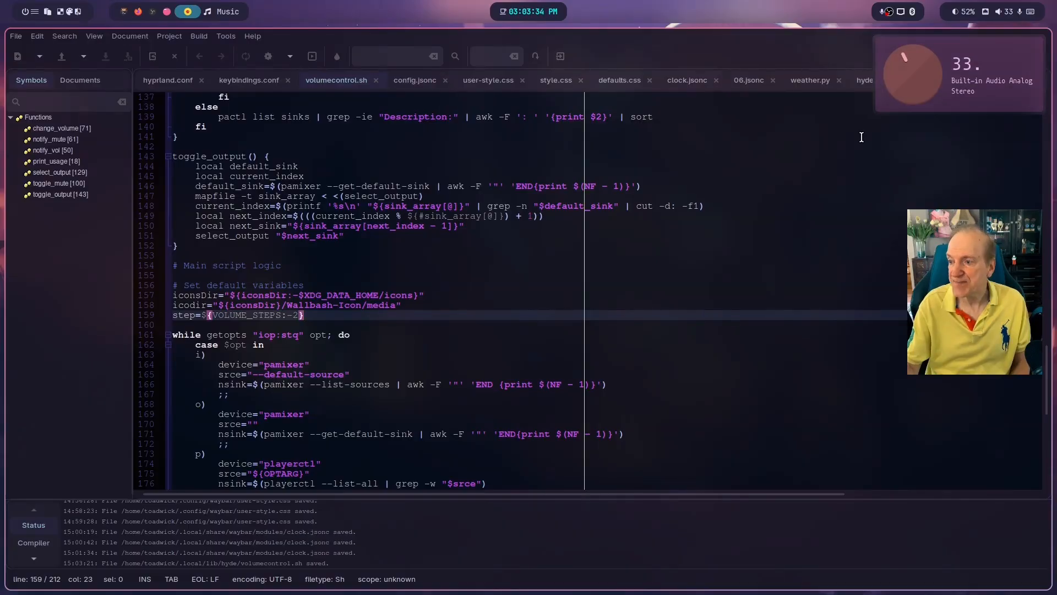
key(XF86AudioLowerVolume)
key(XF86AudioLowerVolume)
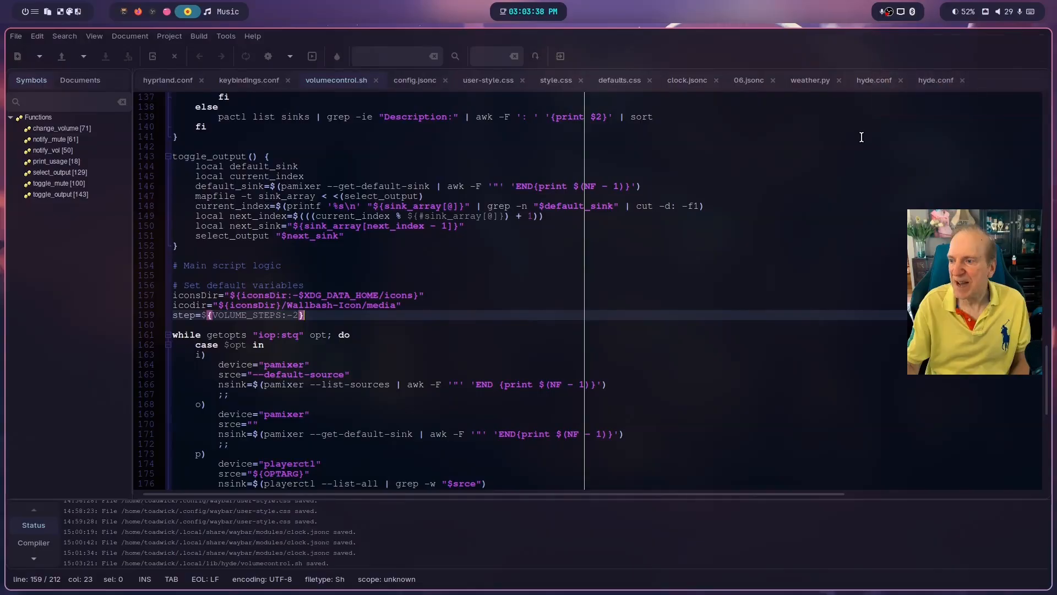
key(XF86AudioLowerVolume)
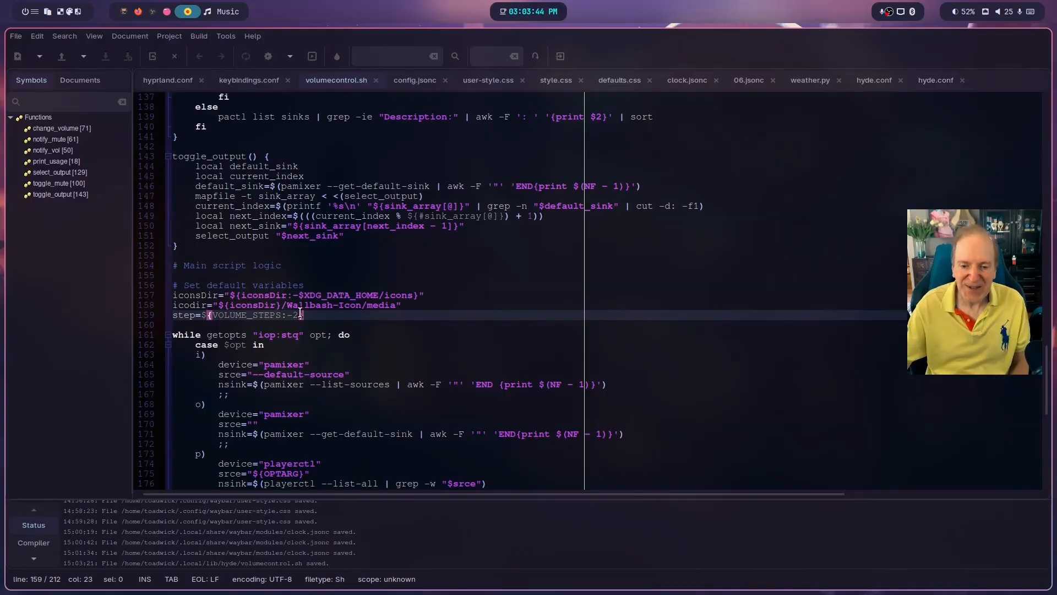
Step: Set the default VOLUME_STEPS value in volumecontrol.sh to 5, save the script, and test the volume change
drag(302, 314, 294, 315)
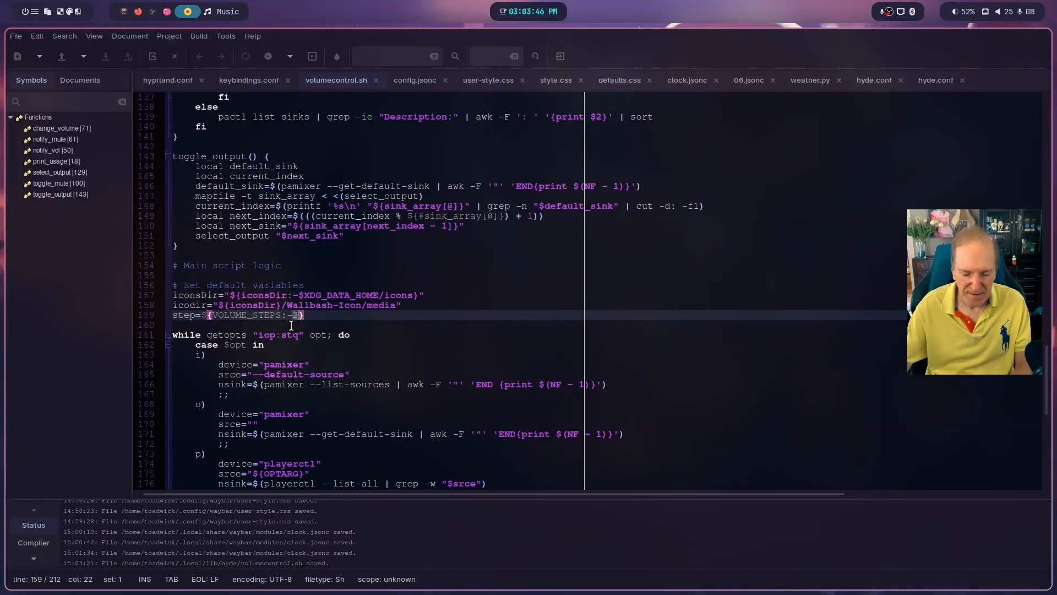
text(5)
key(ctrl+s)
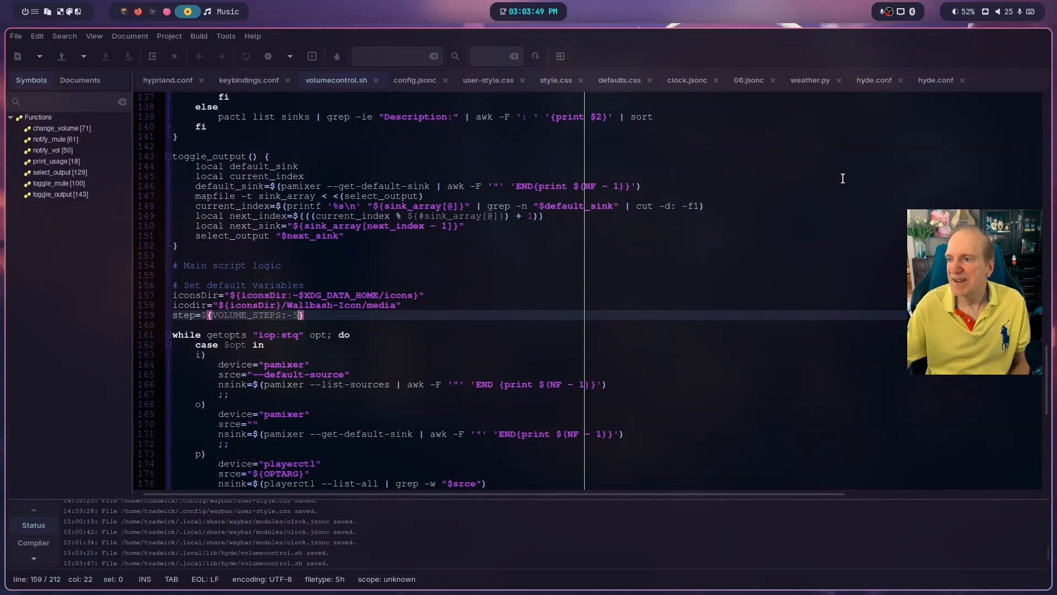
key(XF86AudioRaiseVolume)
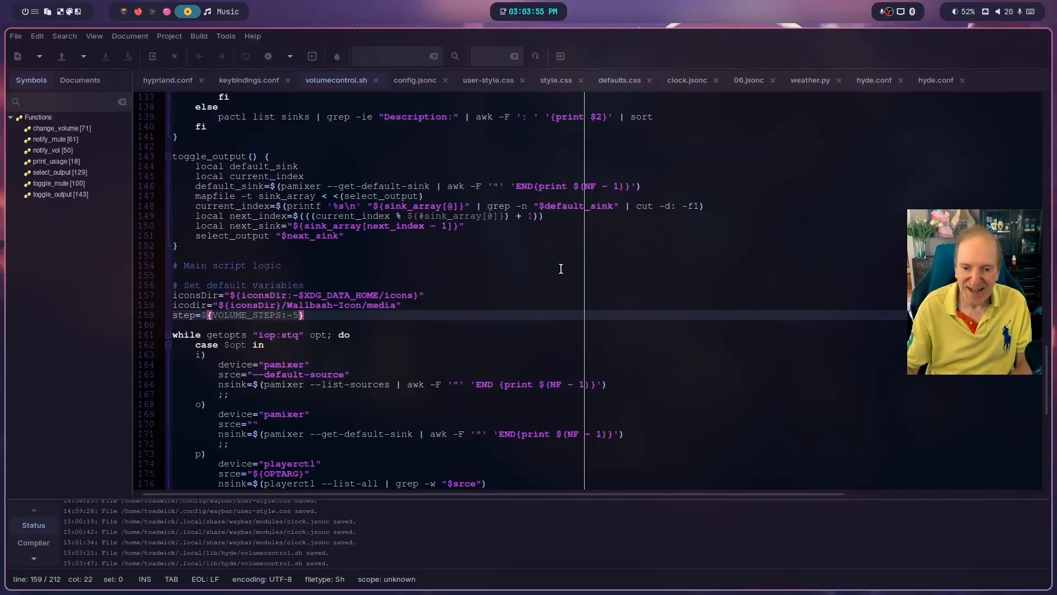
Step: Set the default VOLUME_STEPS value on the step line back to 2 and save volumecontrol.sh
key(BackSpace)
text(2)
key(ctrl+s)
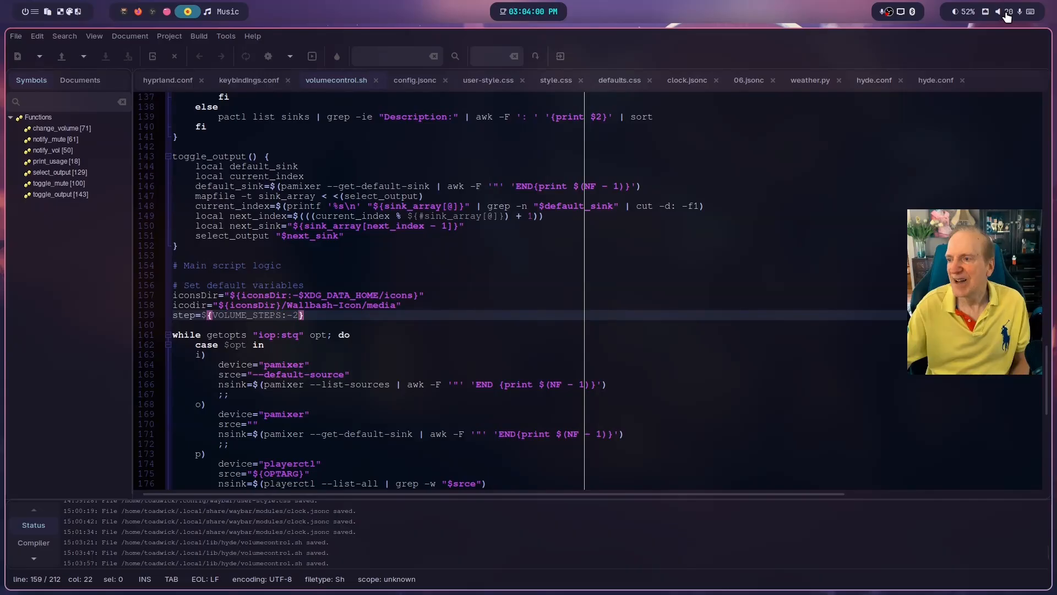
Step: Test the volume step size from the Waybar volume module by raising the volume several steps and lowering it again
scroll(1009, 21, up, 2)
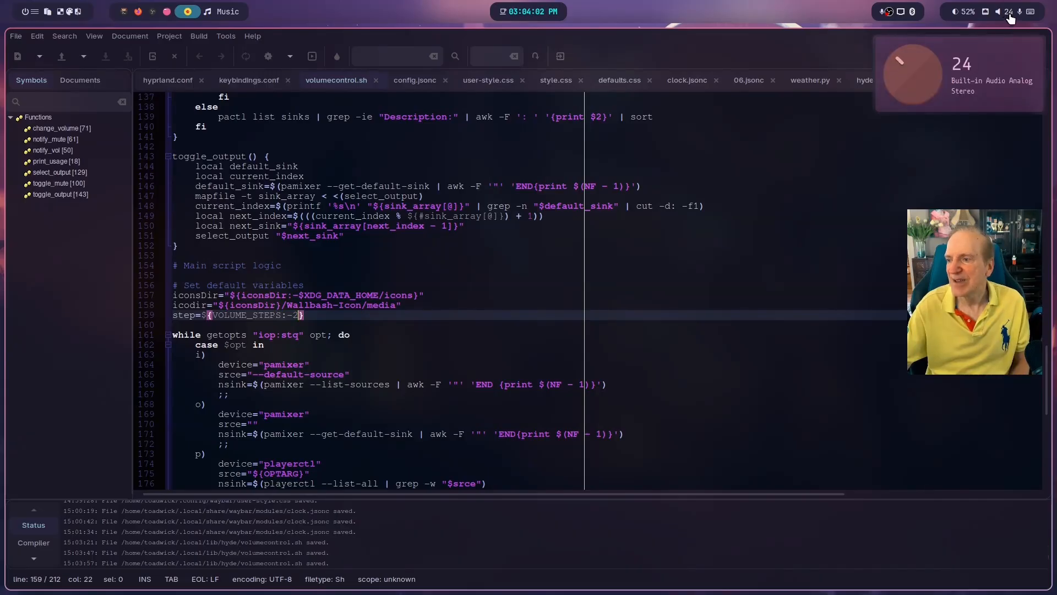
scroll(1011, 19, up, 3)
scroll(1010, 20, up, 1)
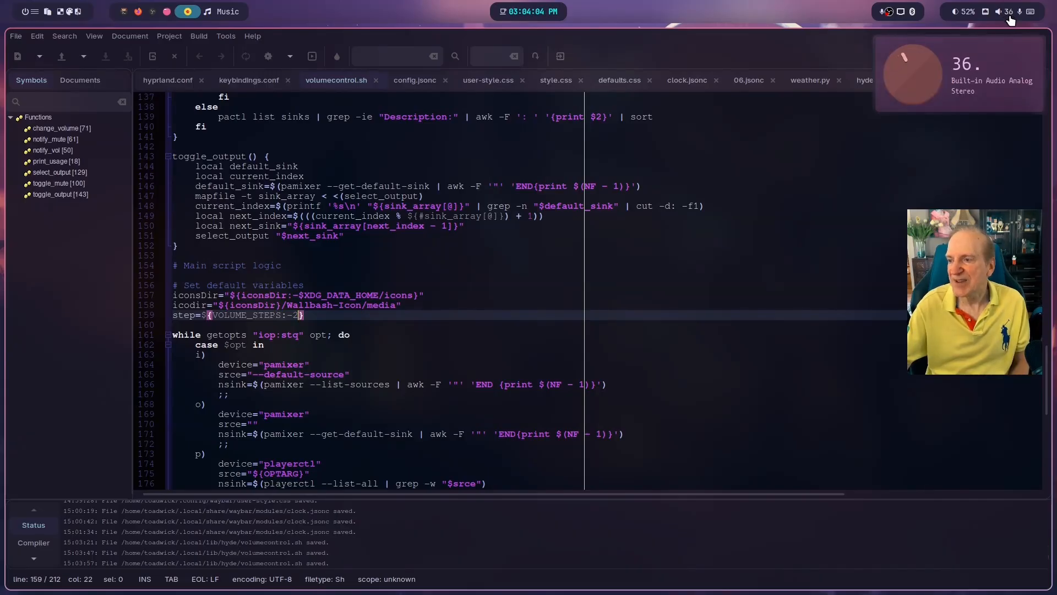
scroll(1010, 20, up, 4)
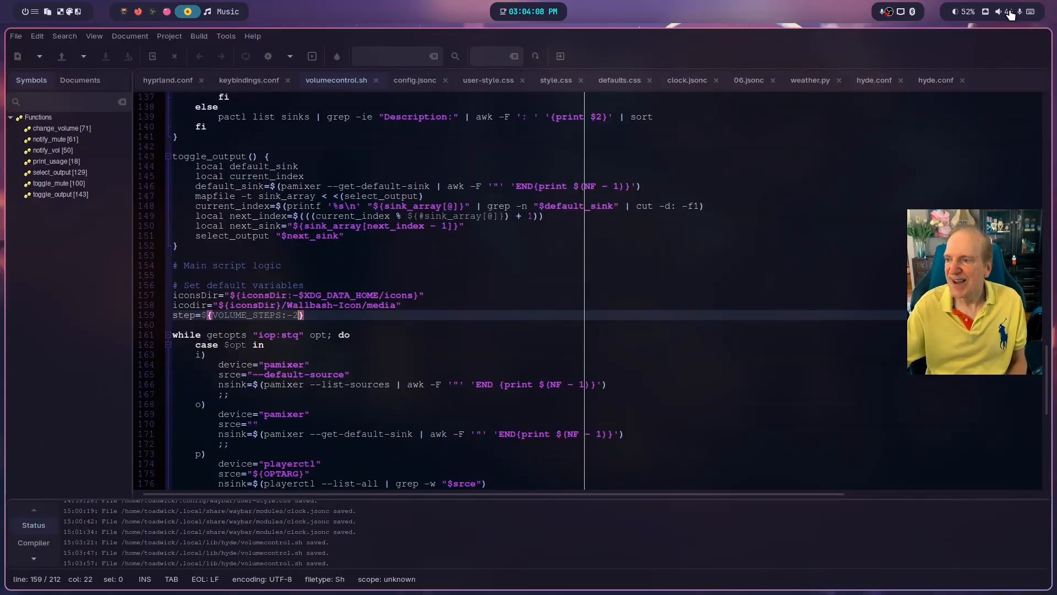
scroll(1011, 15, down, 3)
scroll(1011, 16, down, 4)
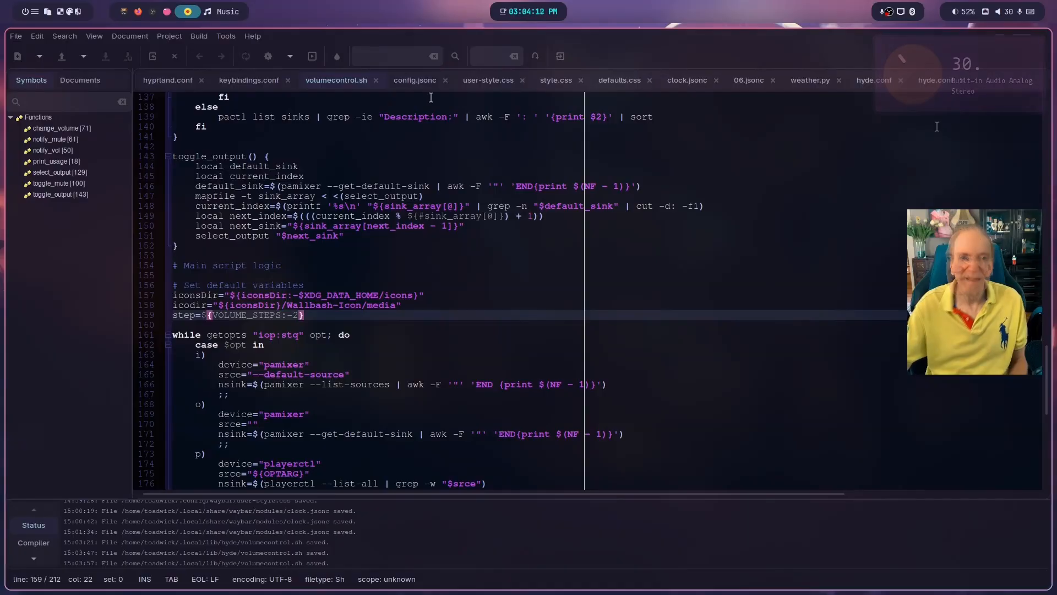
Step: Switch the HyDE workflow to editing and view its effect on the first workspace's windows
click(35, 13)
mouse_move(78, 72)
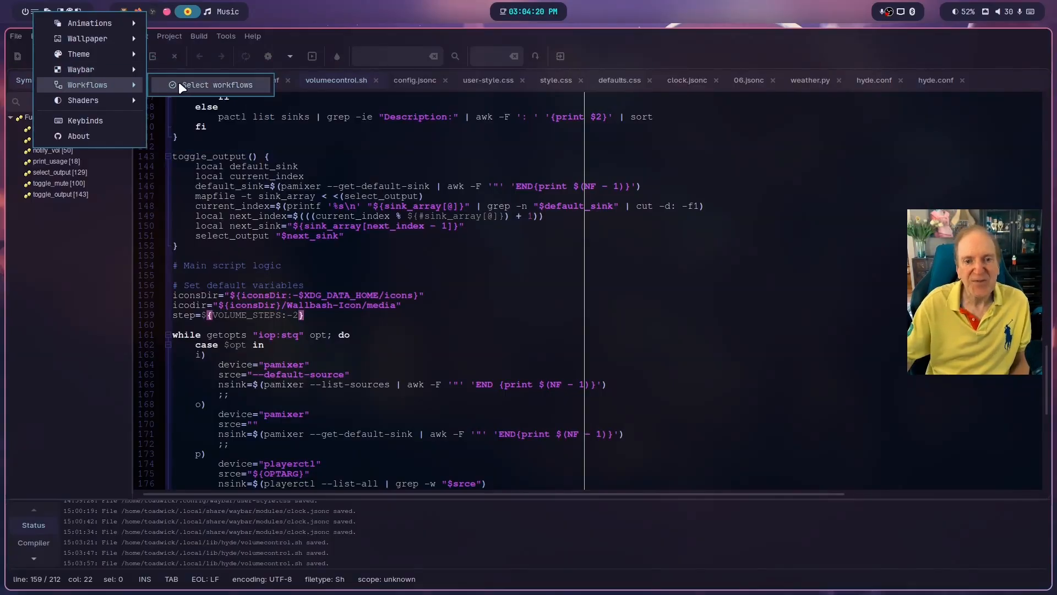
click(200, 84)
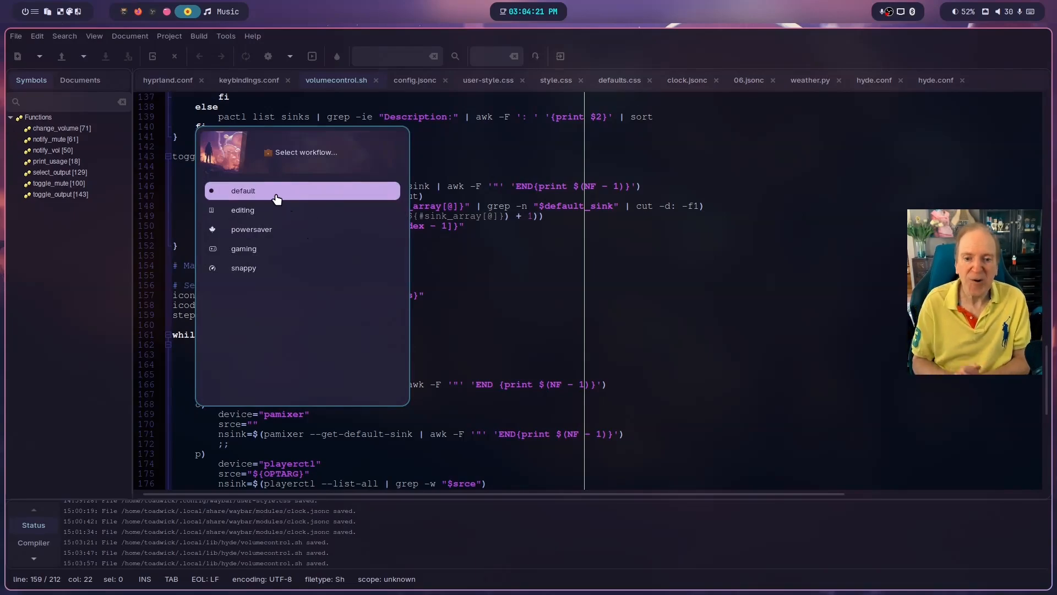
click(243, 214)
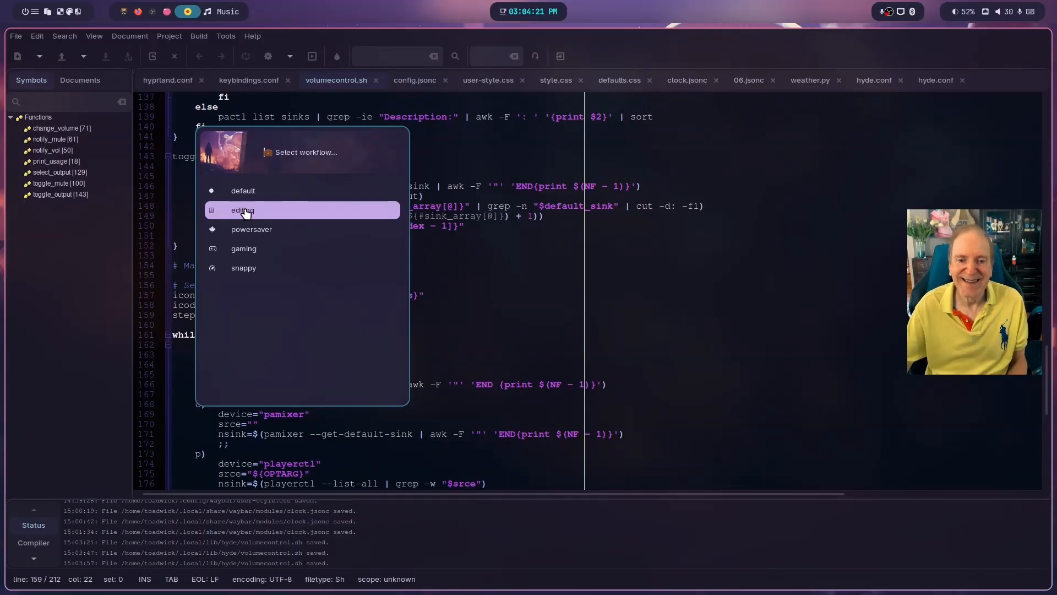
click(245, 213)
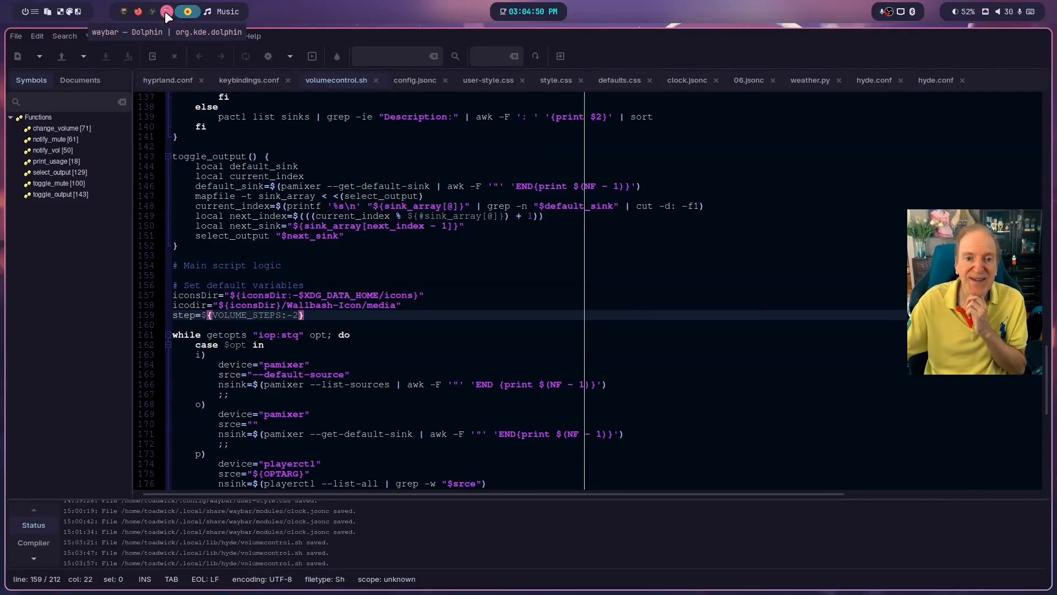
click(125, 9)
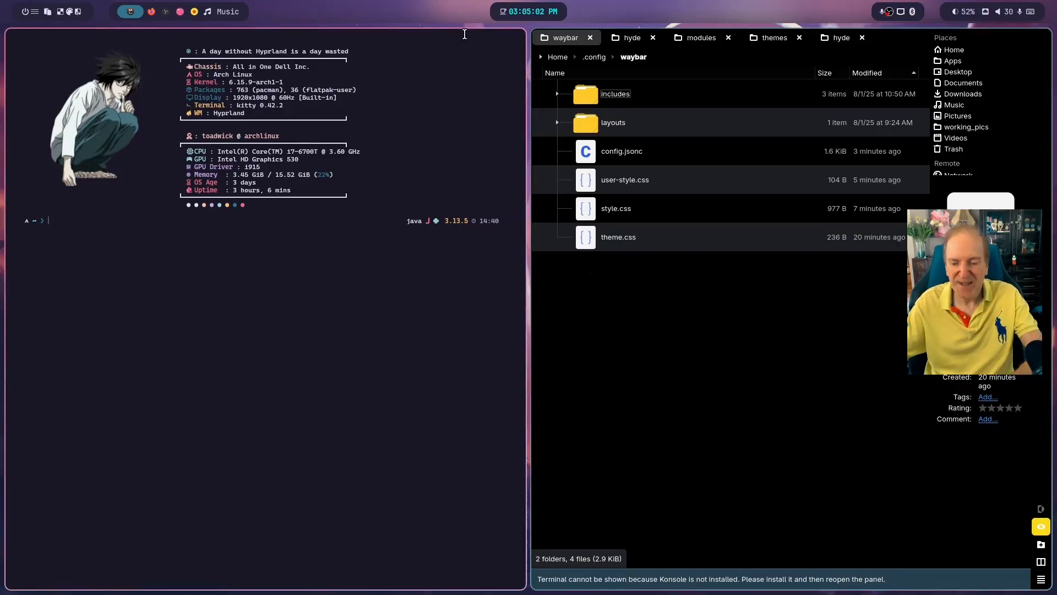
Step: Go to an empty workspace and apply a random wallpaper from the HyDE menu
key(super+2)
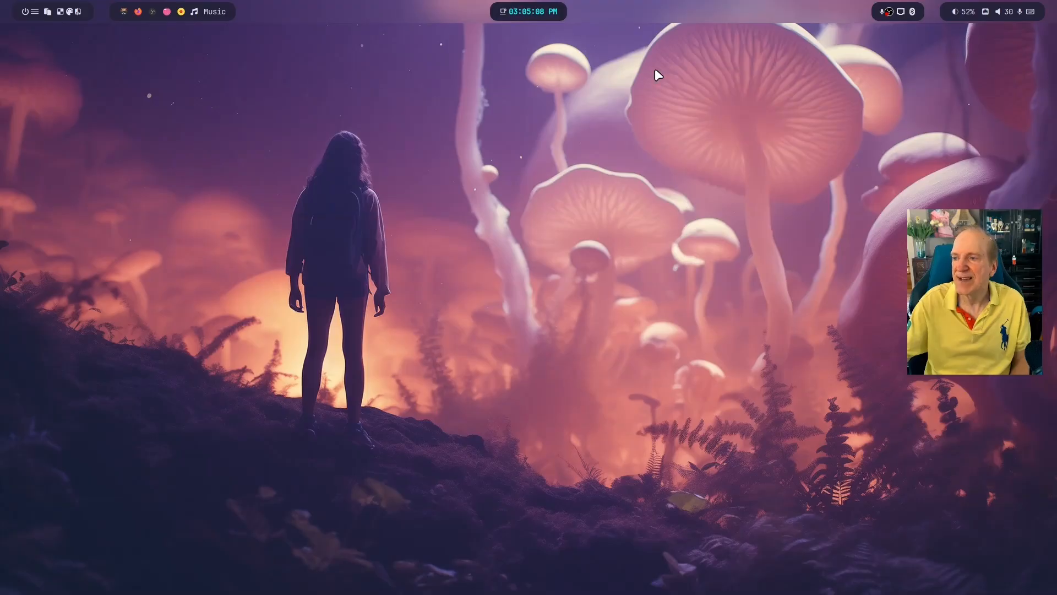
click(34, 11)
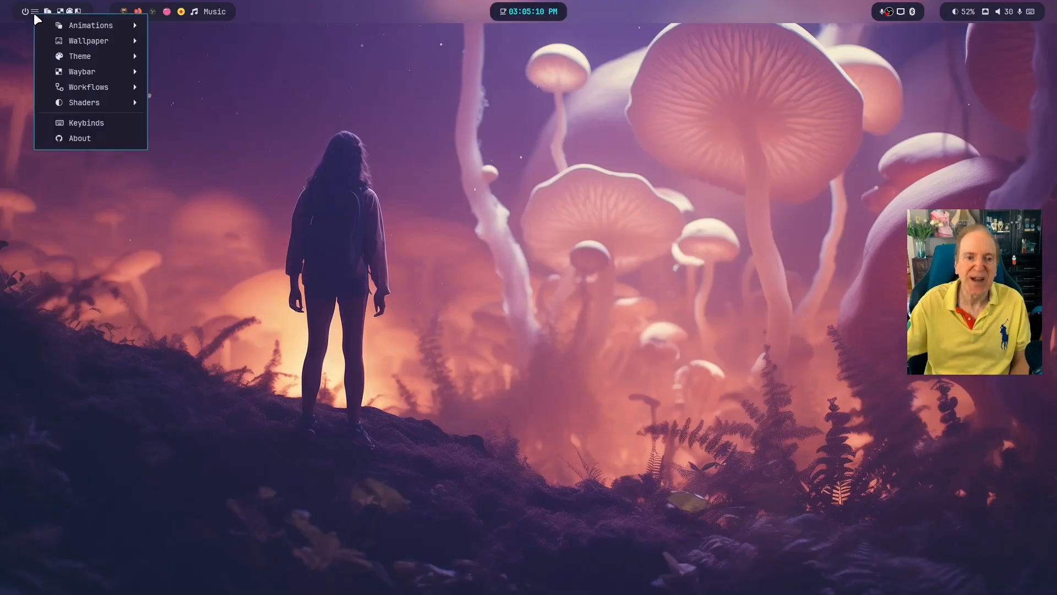
mouse_move(73, 42)
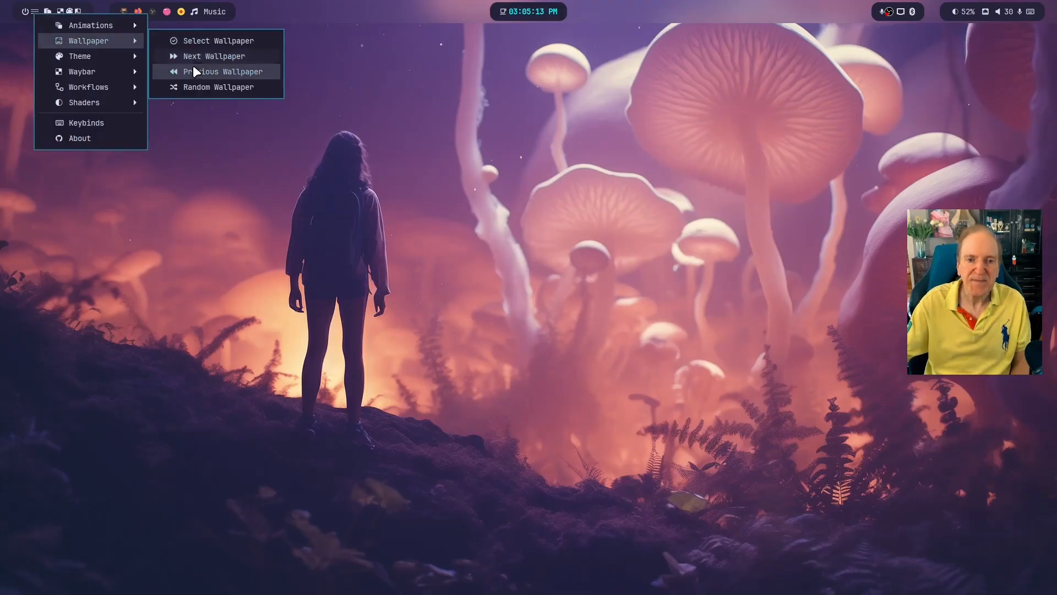
click(198, 87)
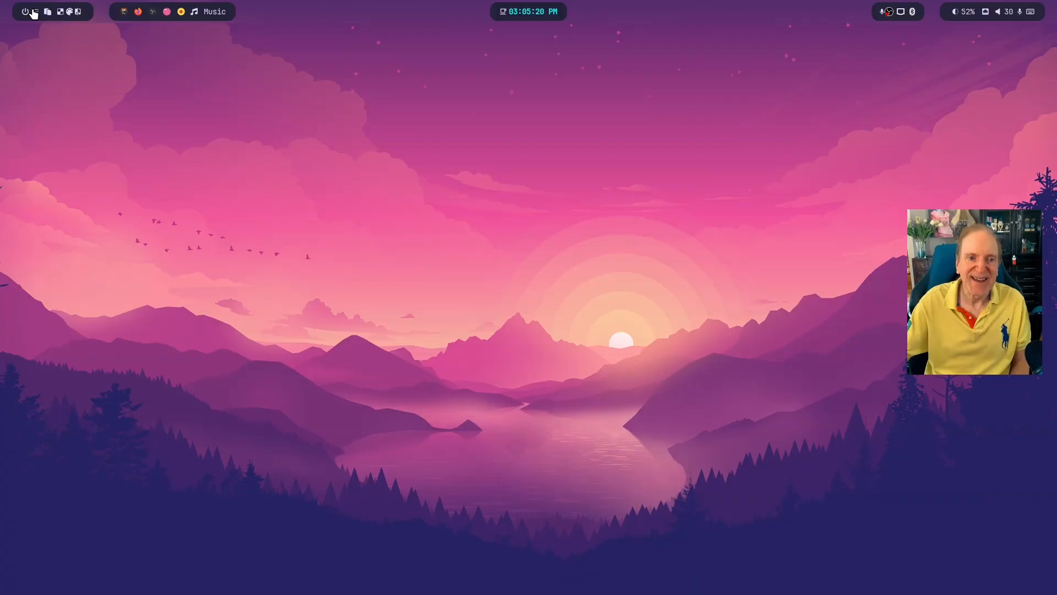
Step: Return to the first workspace with the terminal and file manager, and switch the HyDE workflow to gaming
click(122, 11)
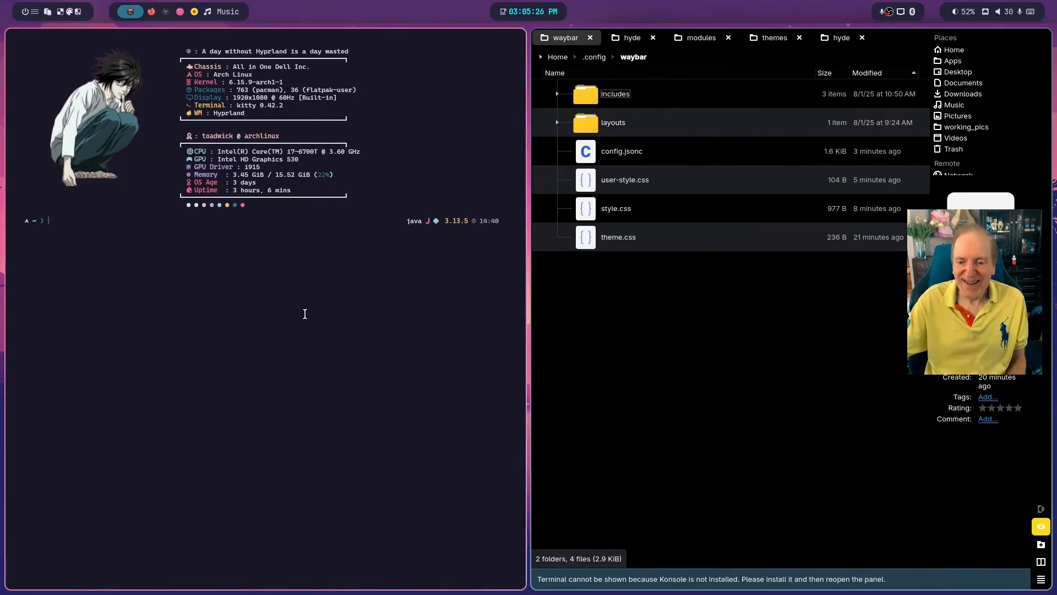
click(34, 11)
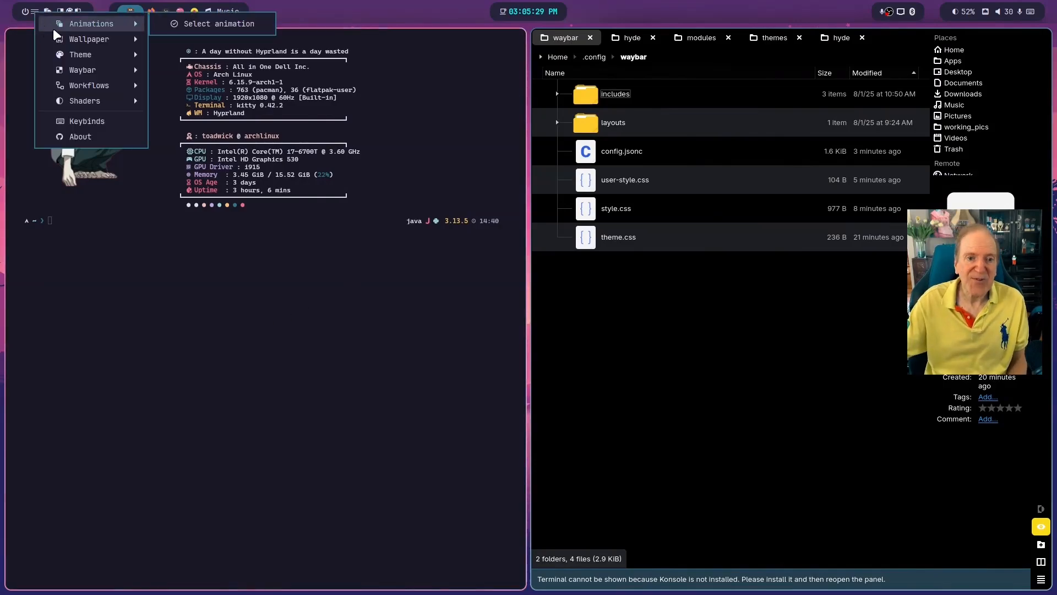
mouse_move(84, 83)
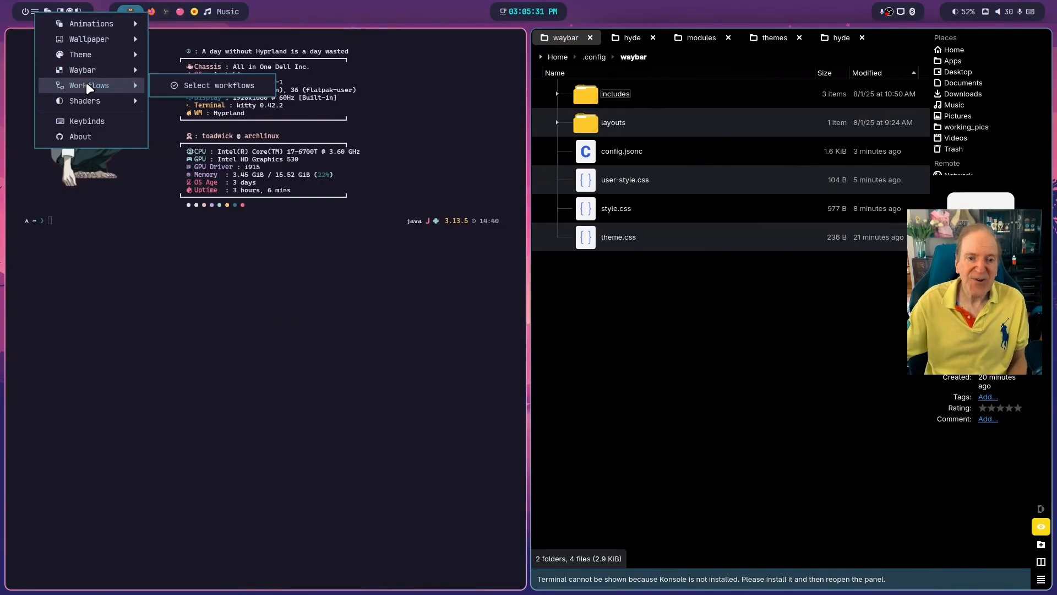
click(180, 84)
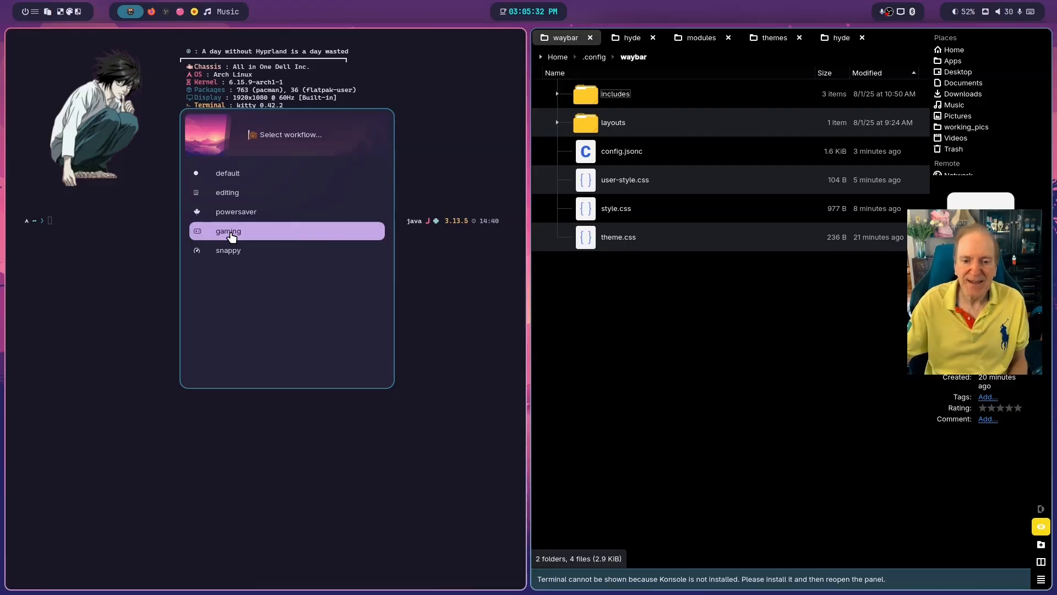
click(231, 231)
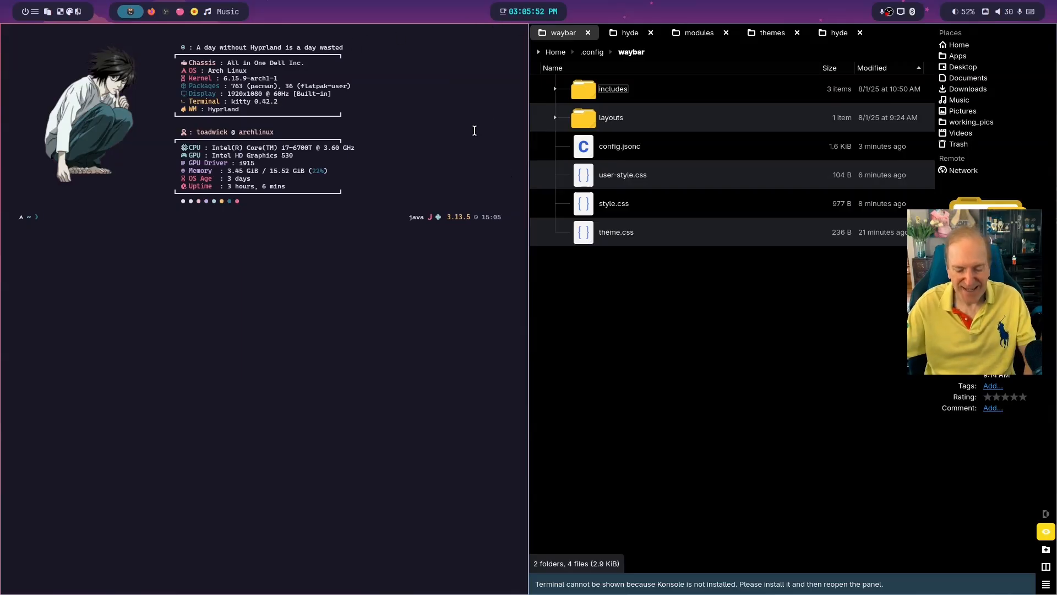
Step: Cycle through several workspaces to examine how the gaming workflow handles transitions, ending on the first workspace
key(super+5)
key(super+6)
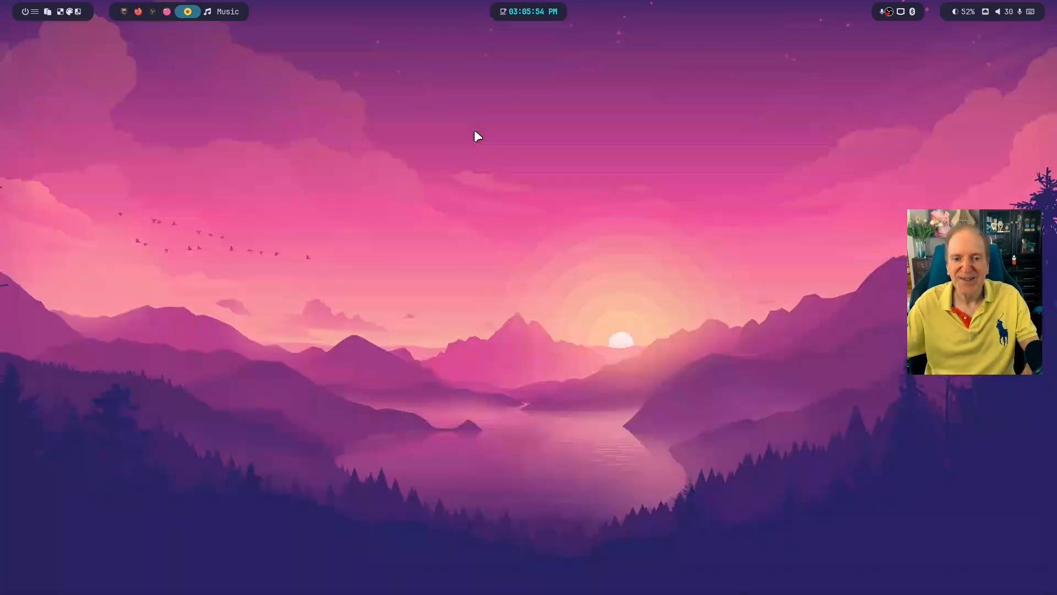
key(super+5)
key(super+2)
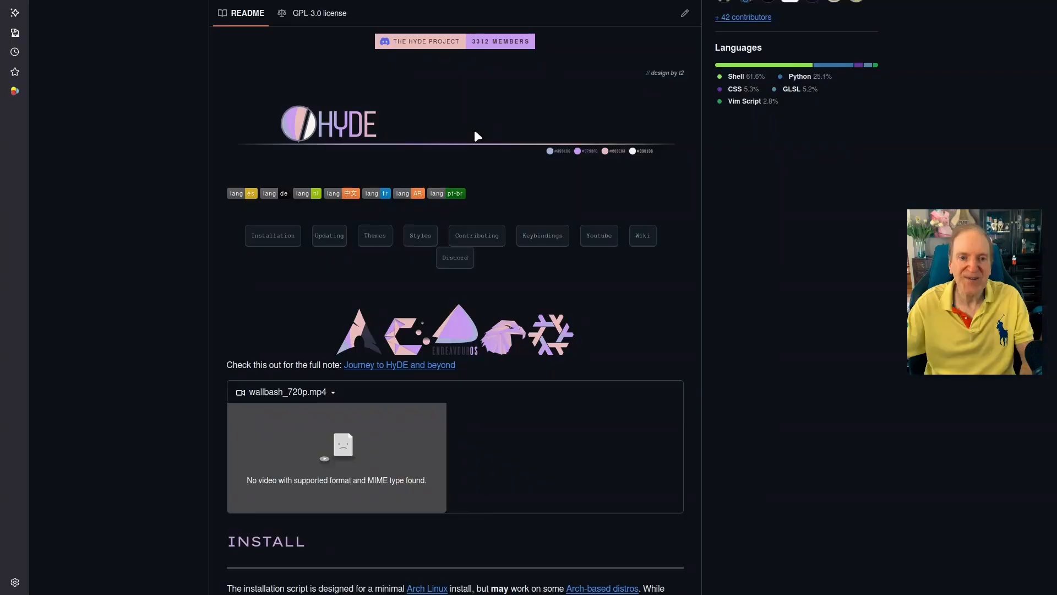
key(super+1)
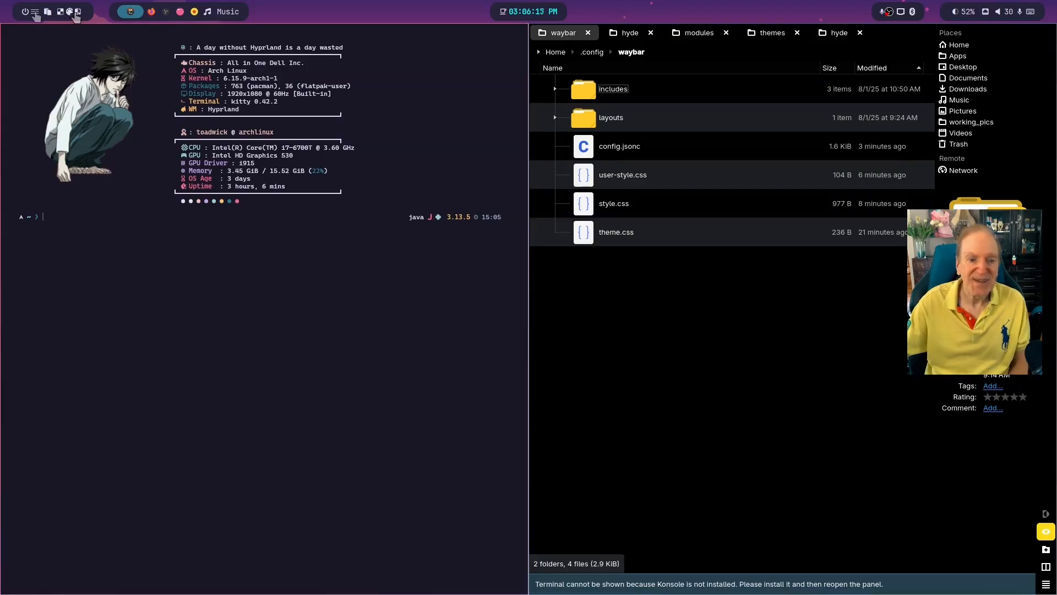
Step: Switch the HyDE workflow to snappy
click(34, 12)
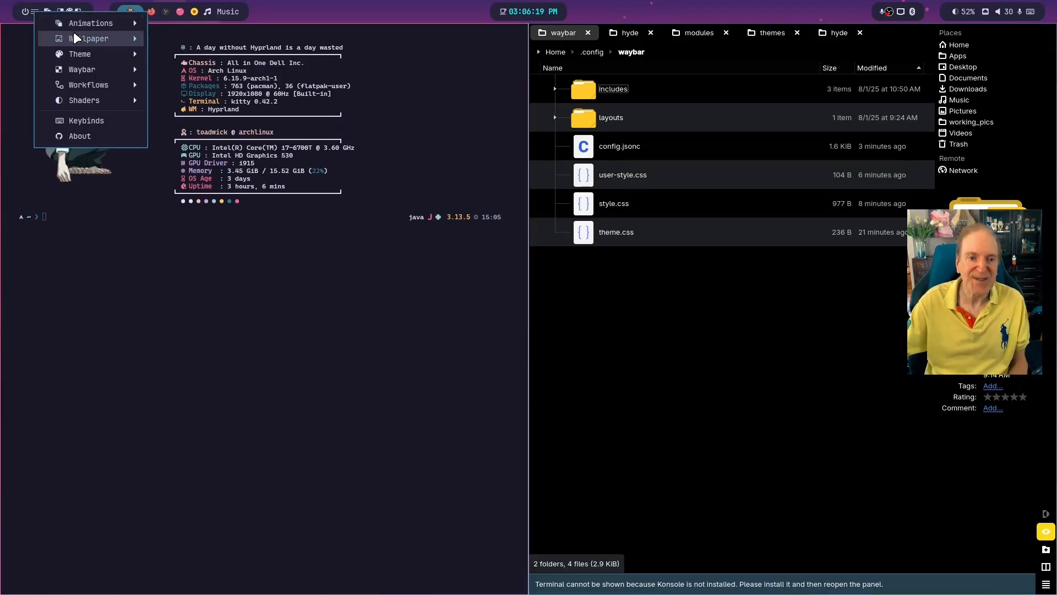
mouse_move(88, 85)
click(173, 82)
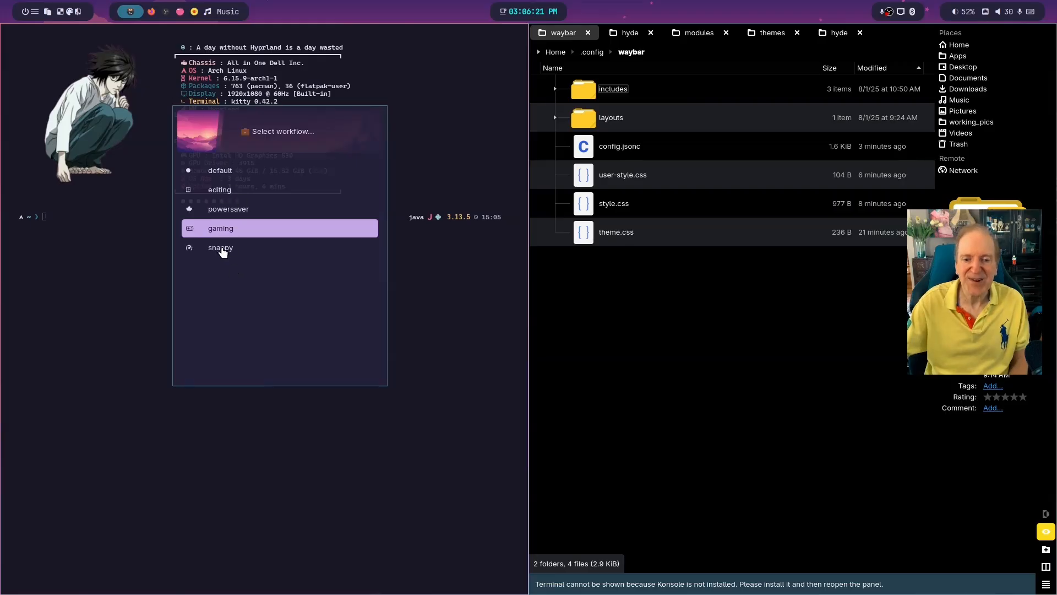
click(220, 248)
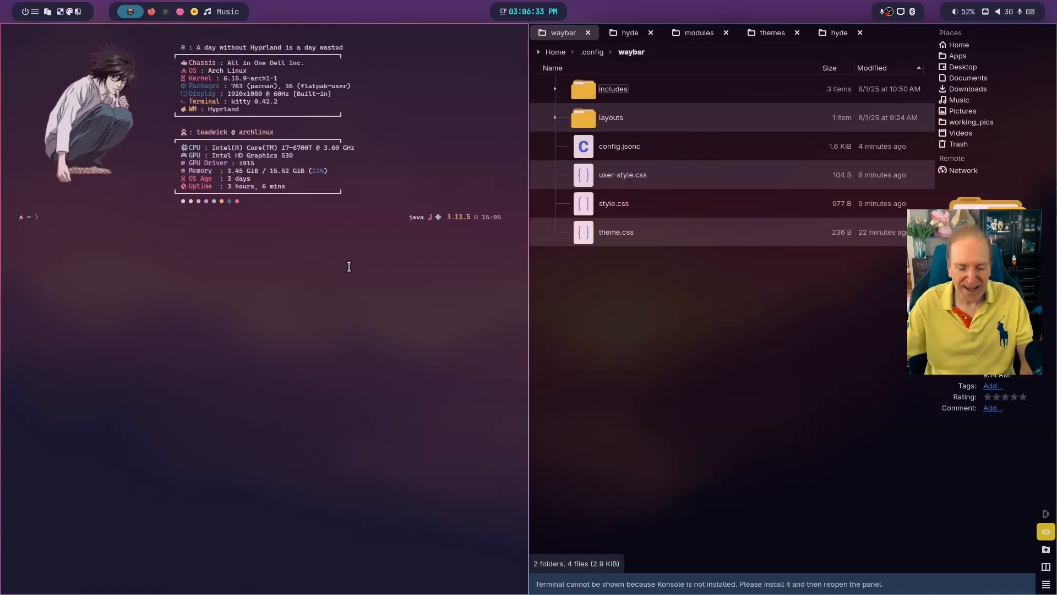
Step: Move through the other workspaces and back to the first to examine window appearance and transitions under the snappy workflow
key(super+2)
key(super+3)
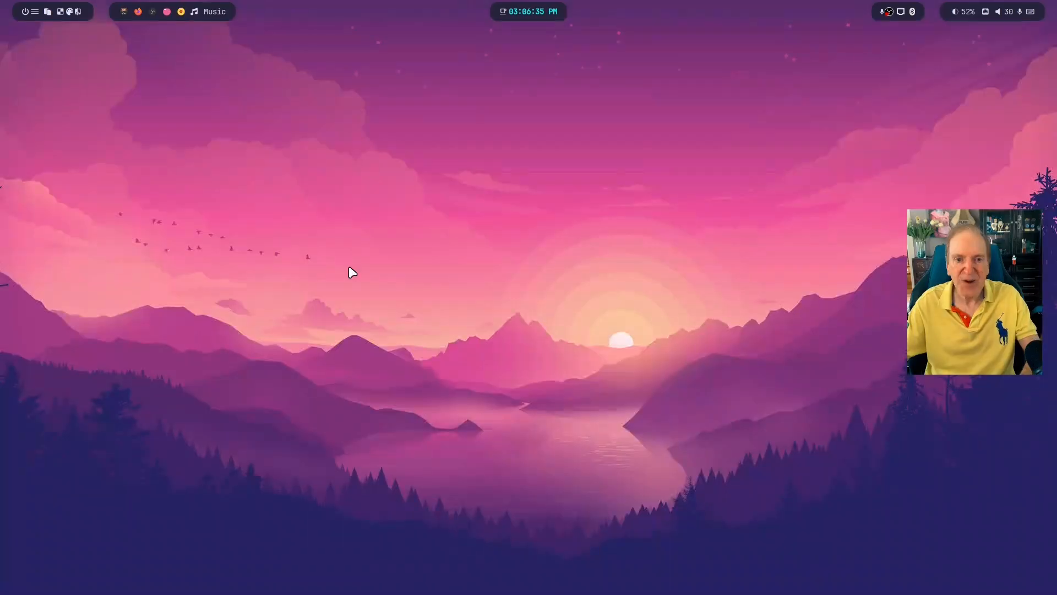
key(super+4)
key(super+3)
key(super+2)
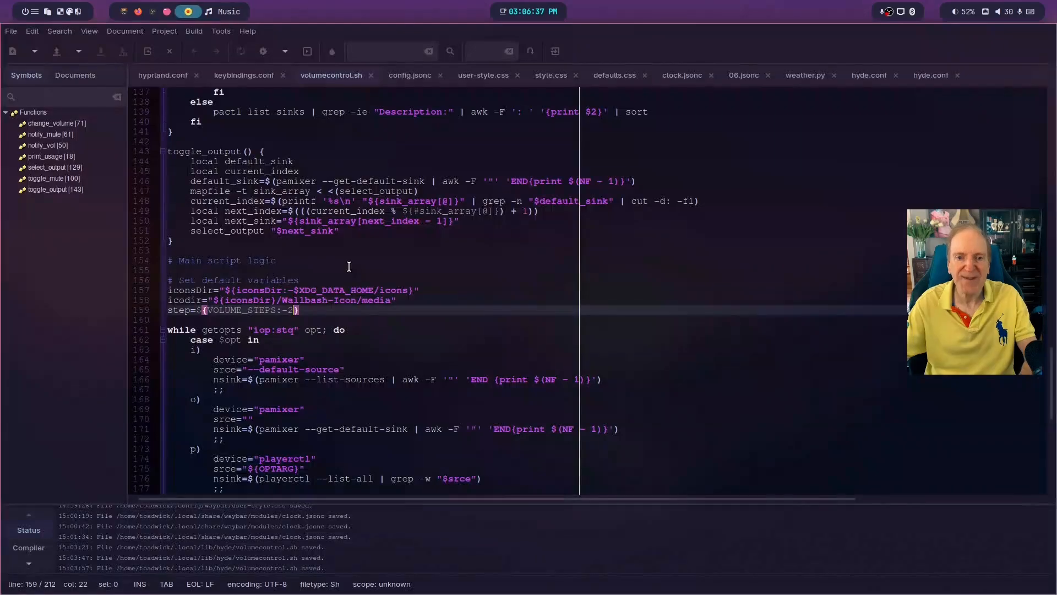
key(super+2)
key(super+1)
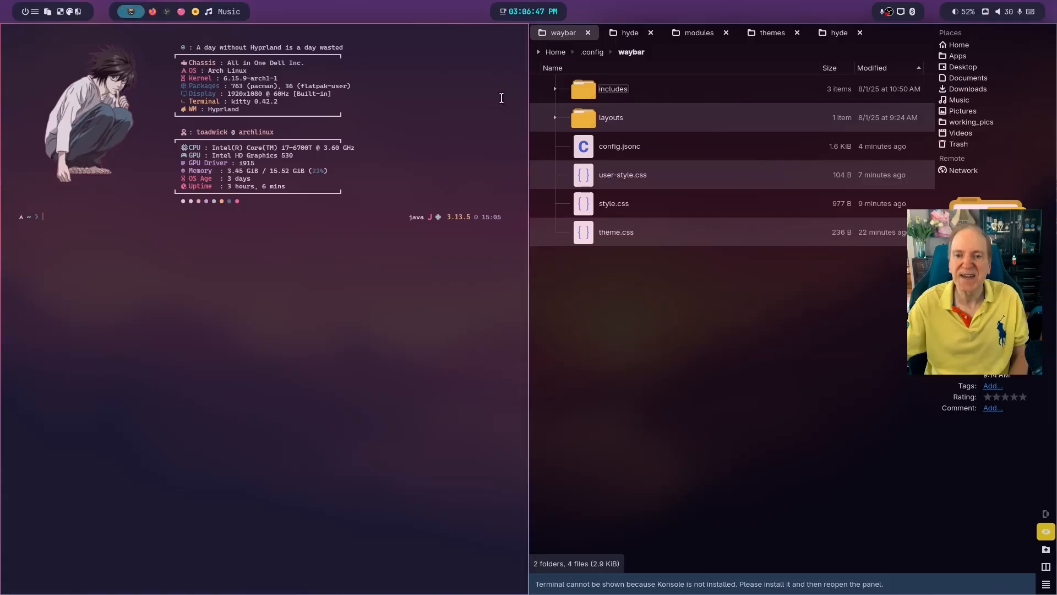
Step: Switch the HyDE workflow to powersaver
click(34, 13)
mouse_move(88, 85)
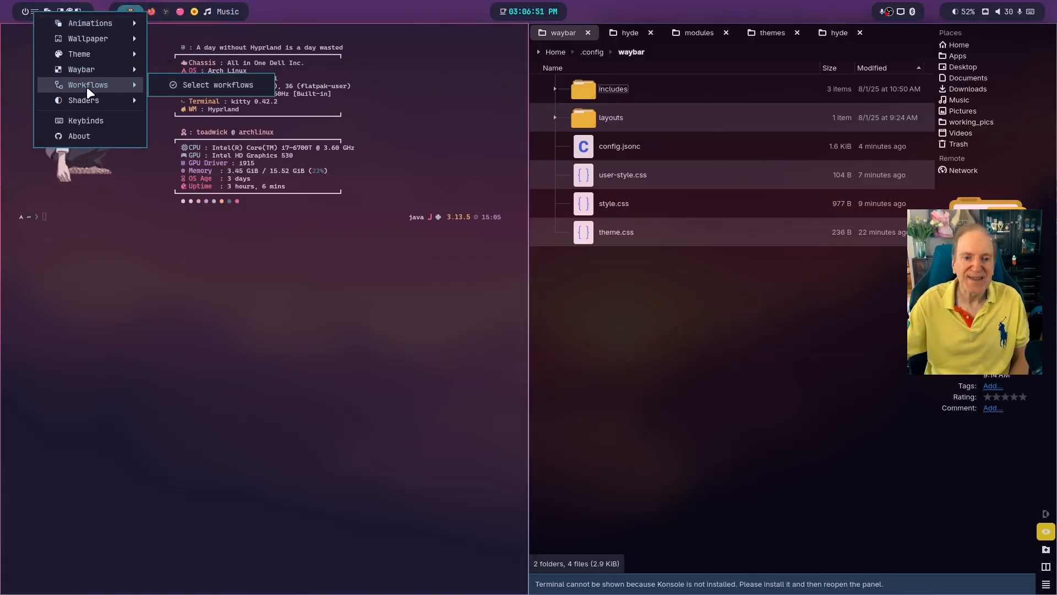
click(180, 87)
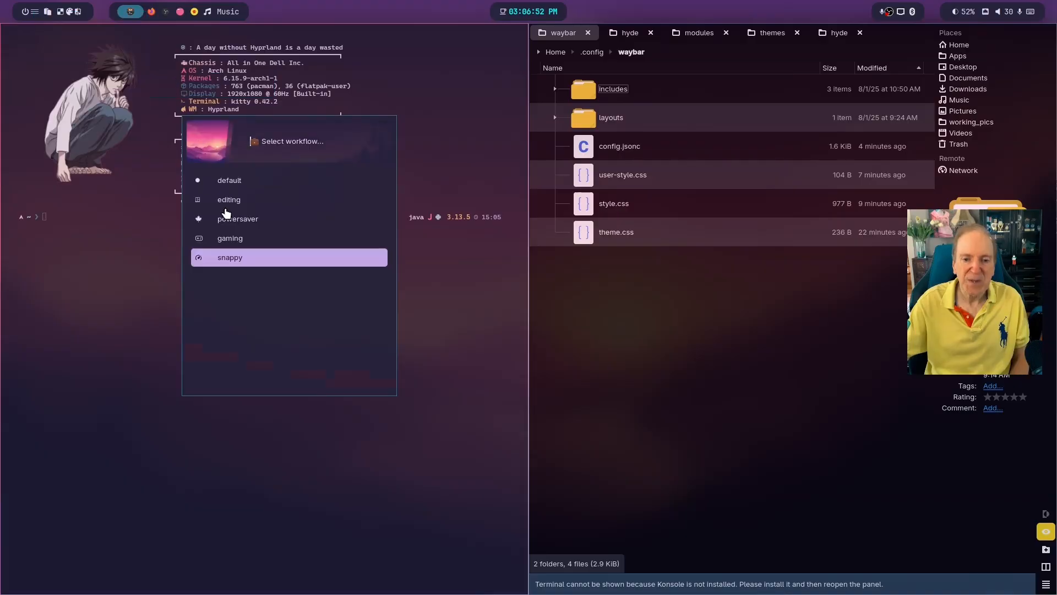
click(238, 223)
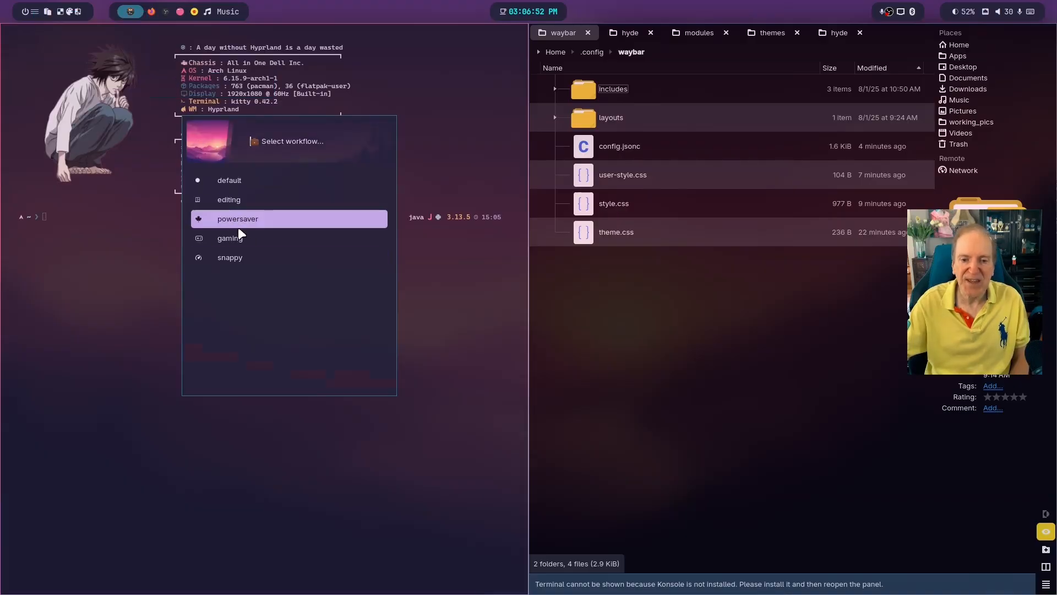
key(Return)
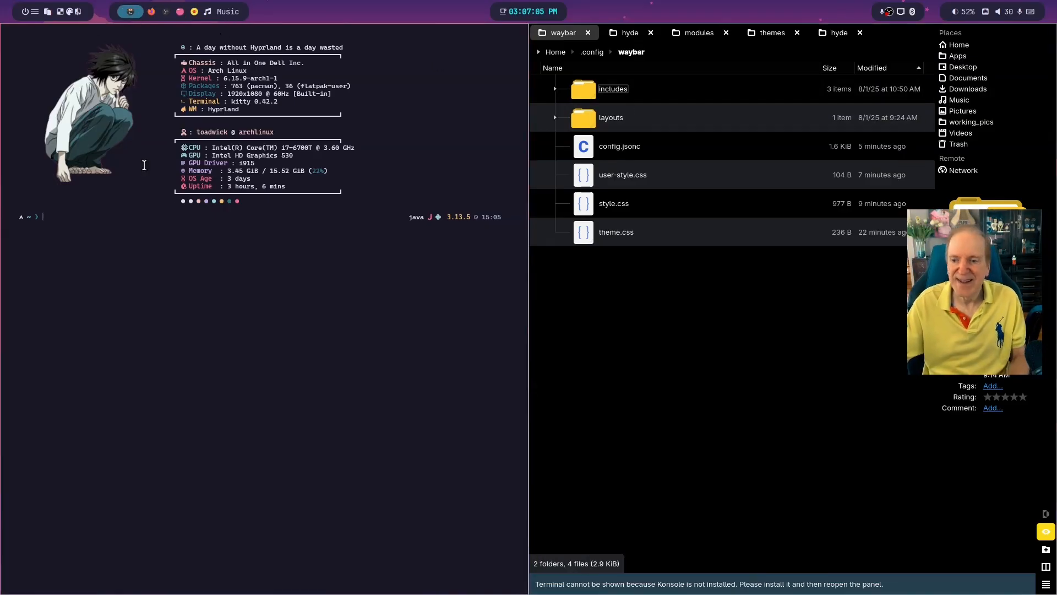
Step: Cycle through the editor and browser workspaces and back to the first to examine transitions and window appearance under the powersaver workflow
key(super+2)
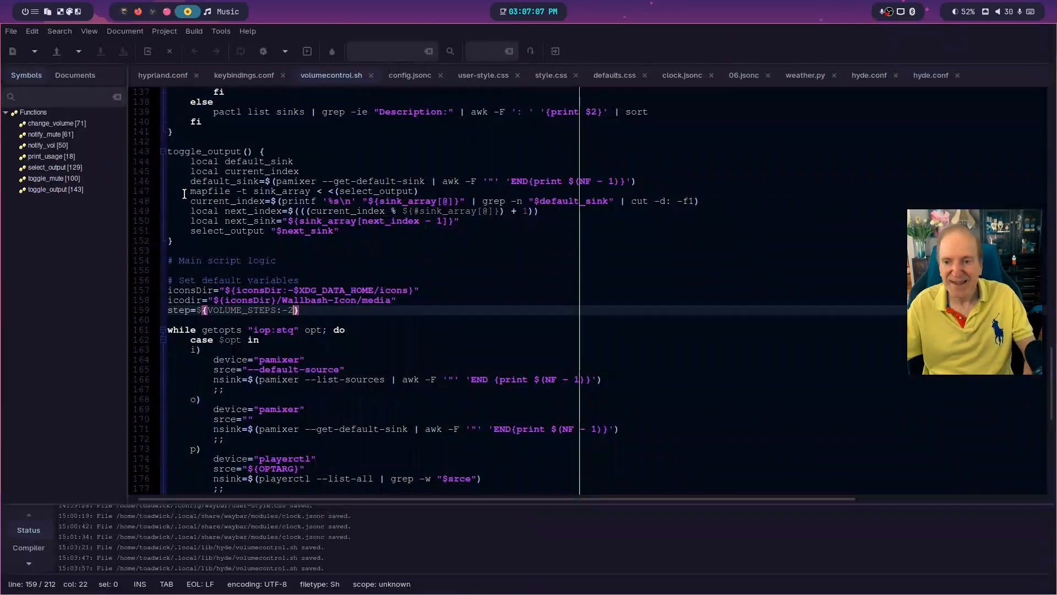
key(super+3)
key(super+2)
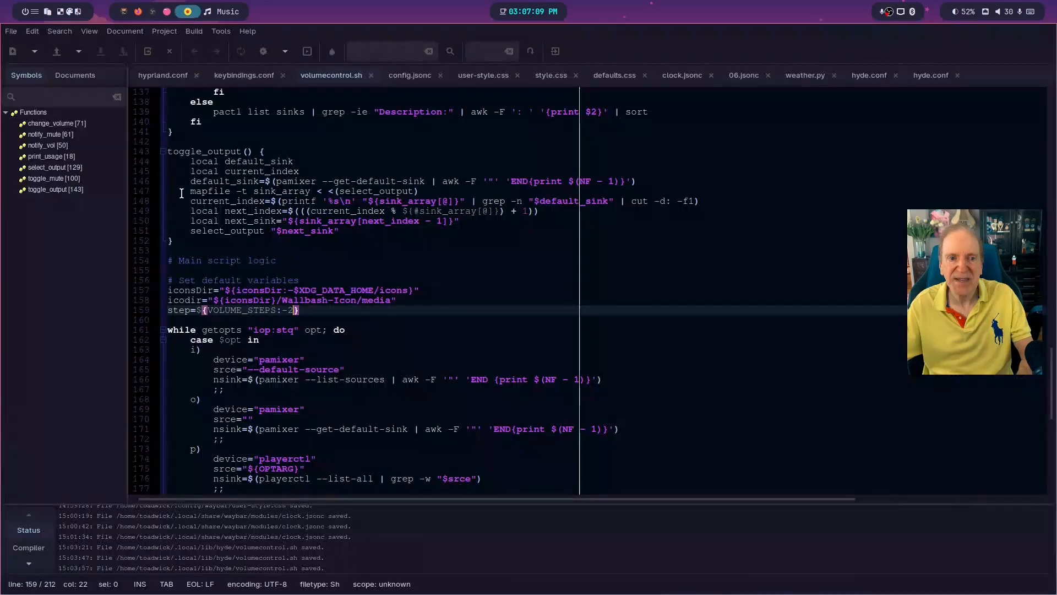
key(super+1)
key(super+2)
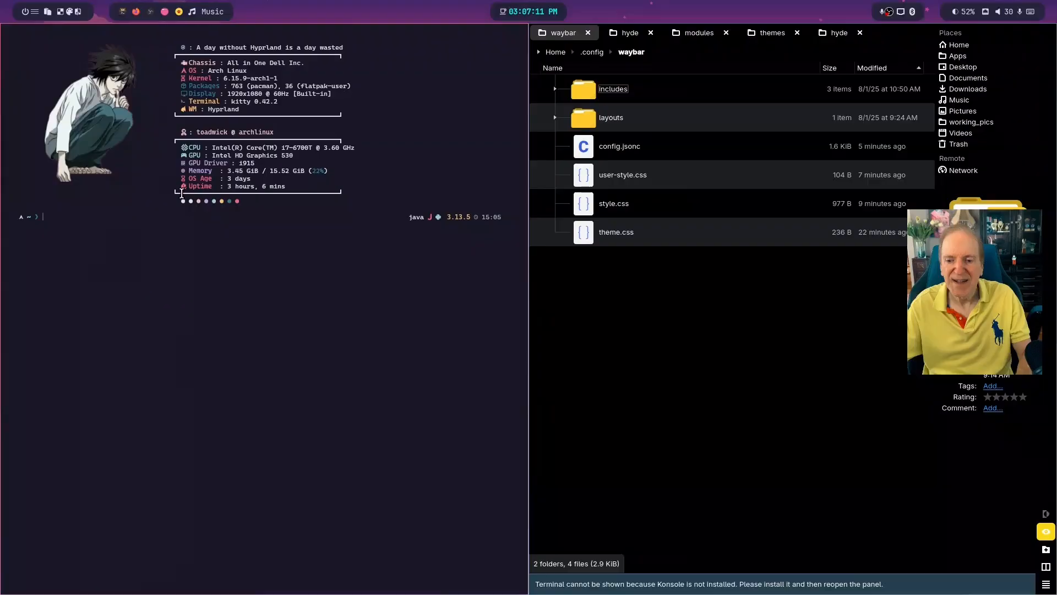
key(super+1)
key(super+3)
key(super+2)
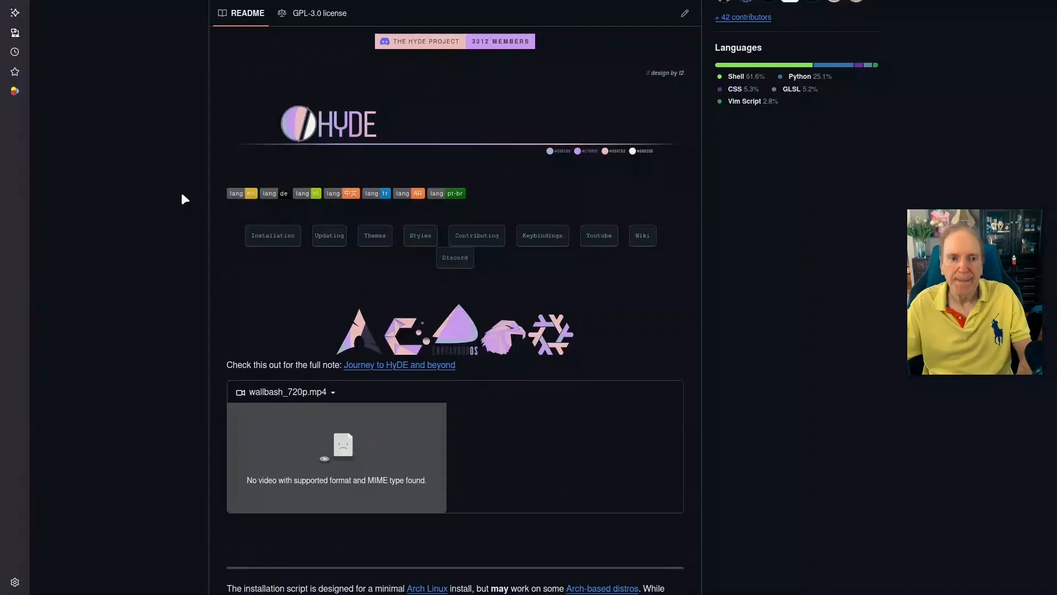
key(super+1)
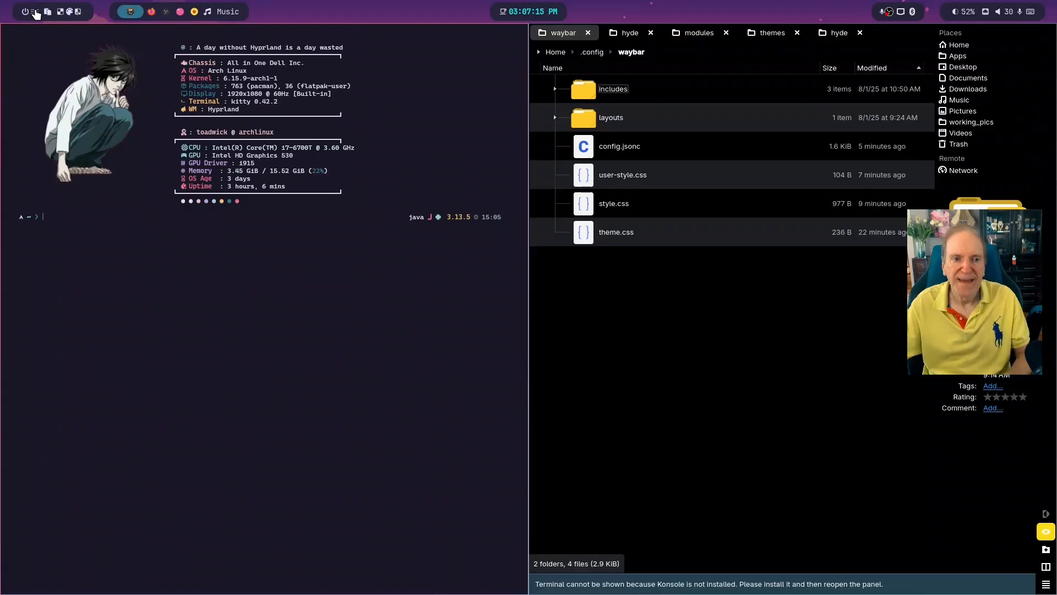
Step: Switch the HyDE workflow back to default, then check the browser workspace and return to the first workspace
click(34, 11)
mouse_move(135, 82)
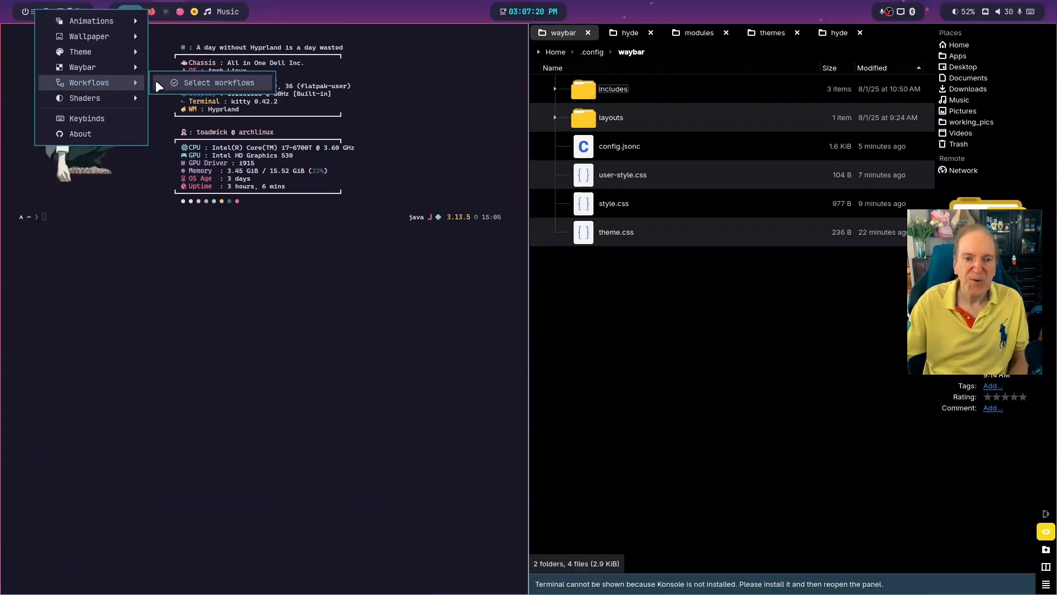
click(174, 86)
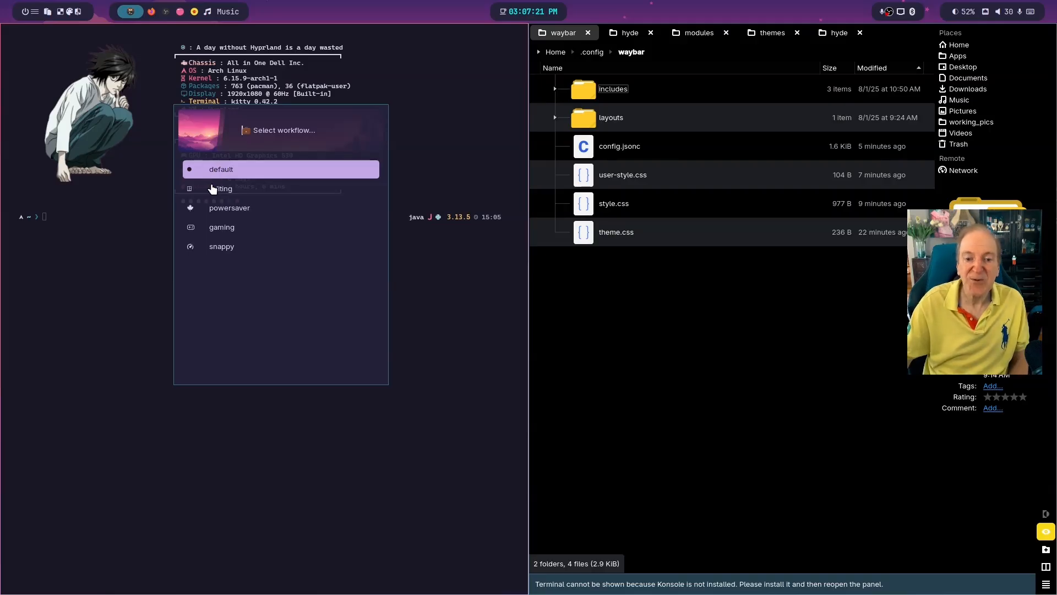
click(213, 189)
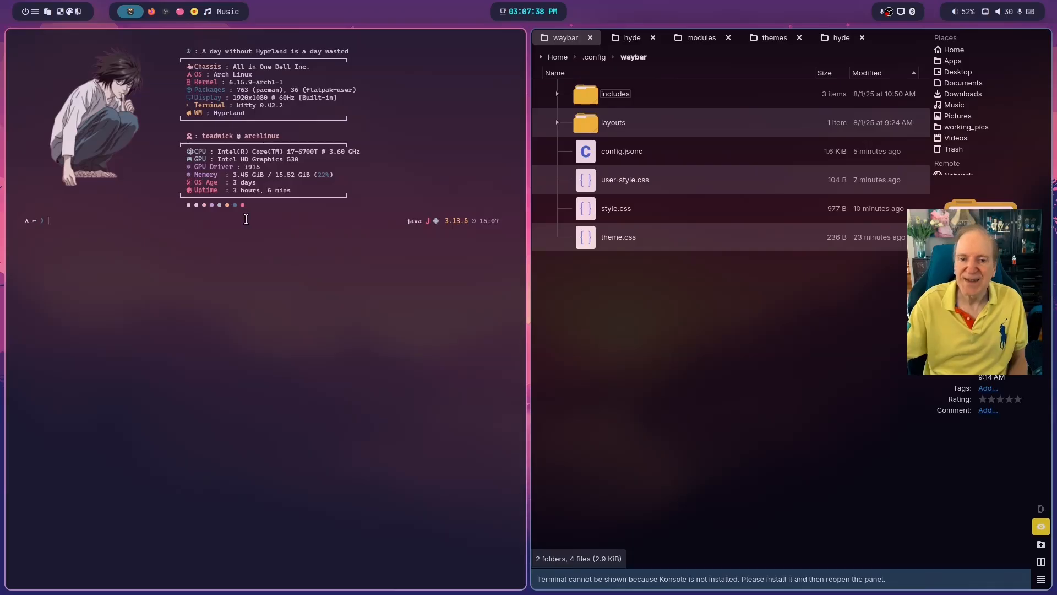
click(151, 10)
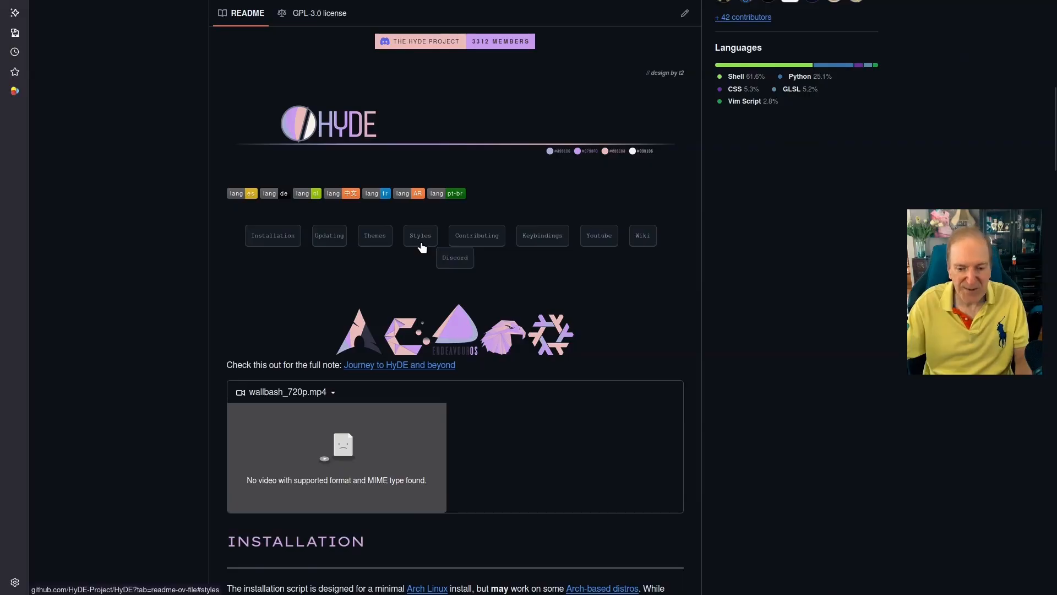
key(super+1)
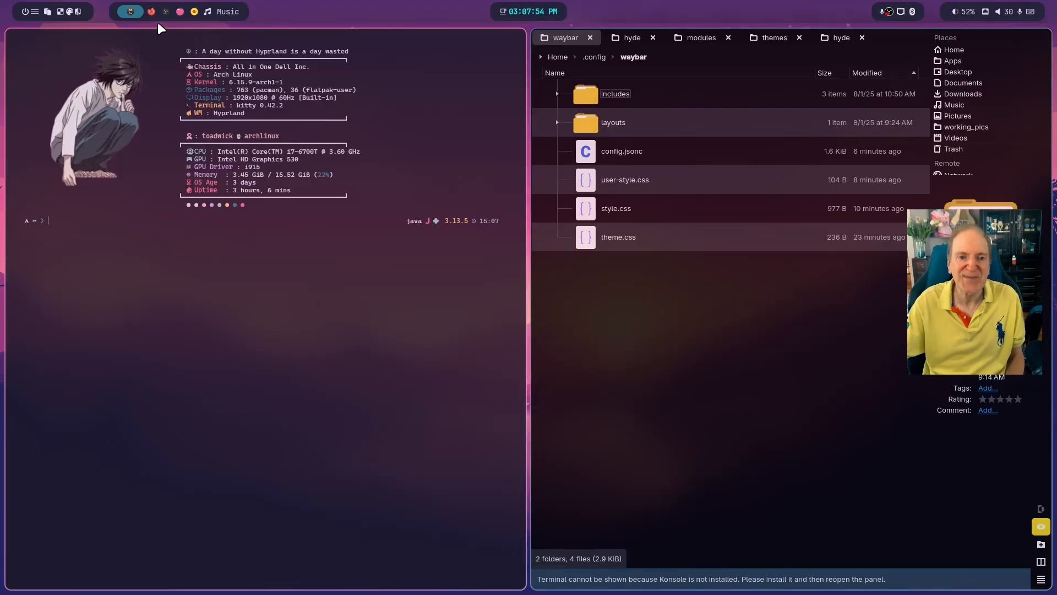
Step: Apply the vibrance shader to the desktop from HyDE's shader selection
click(34, 12)
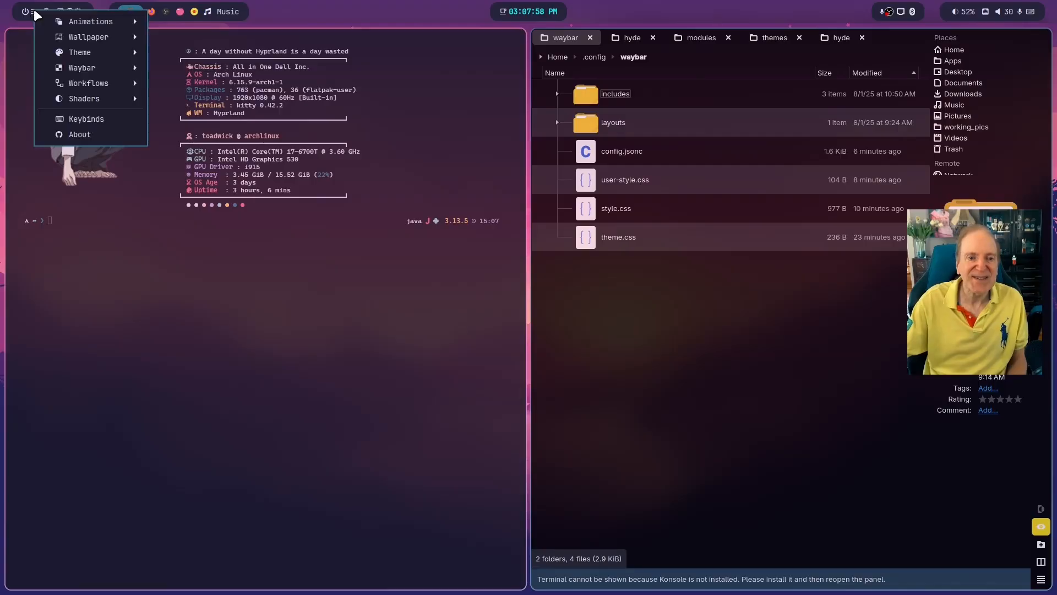
mouse_move(82, 83)
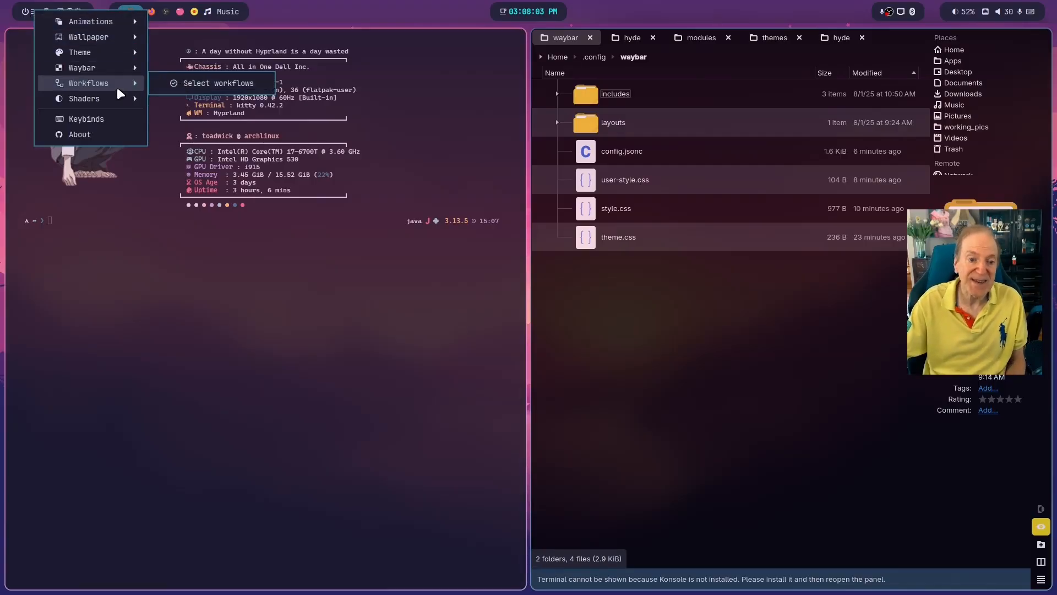
mouse_move(105, 101)
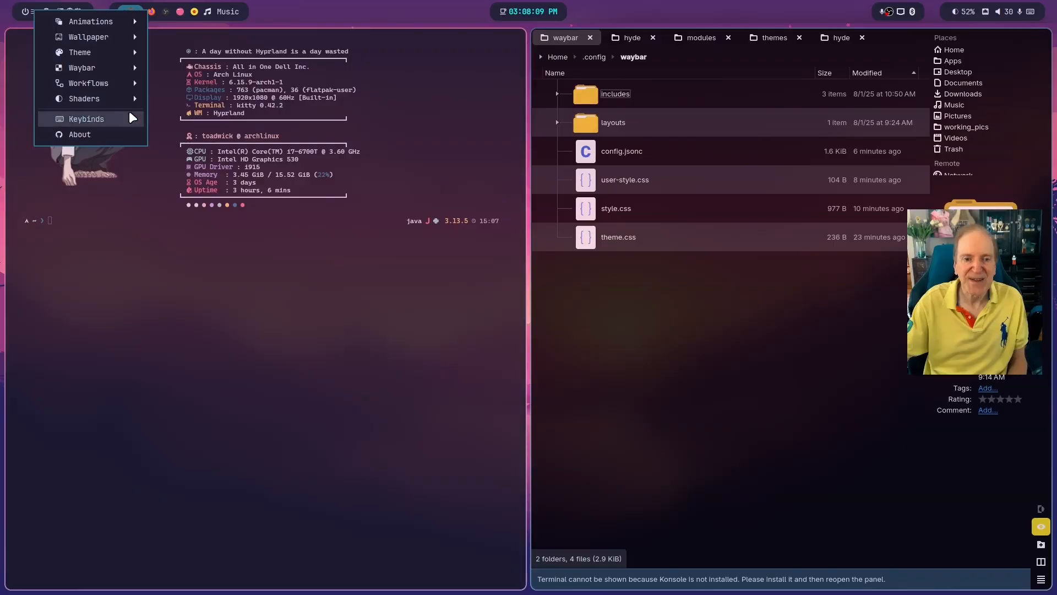
click(180, 97)
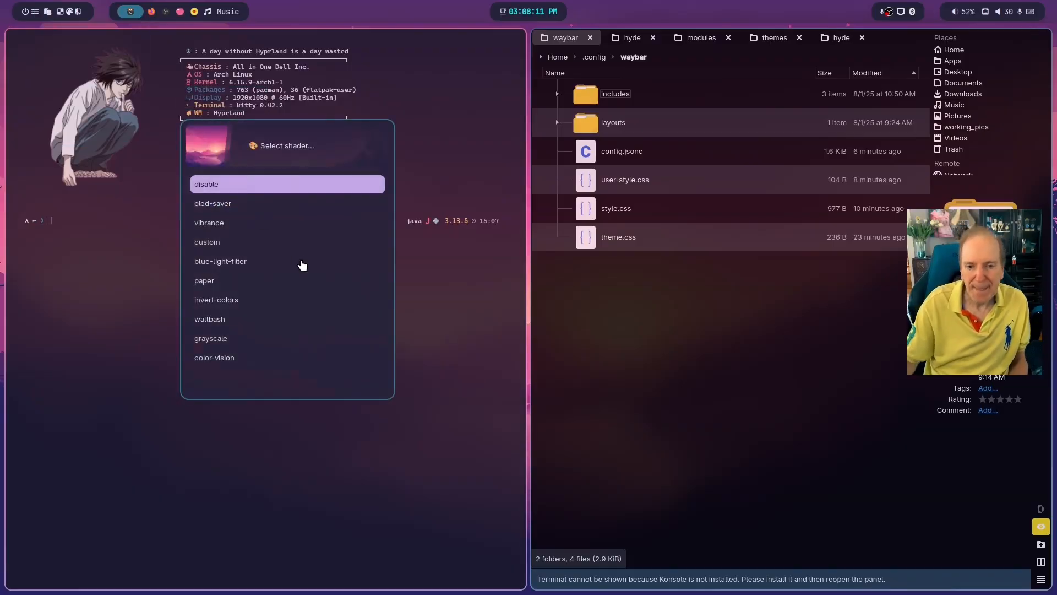
key(Down)
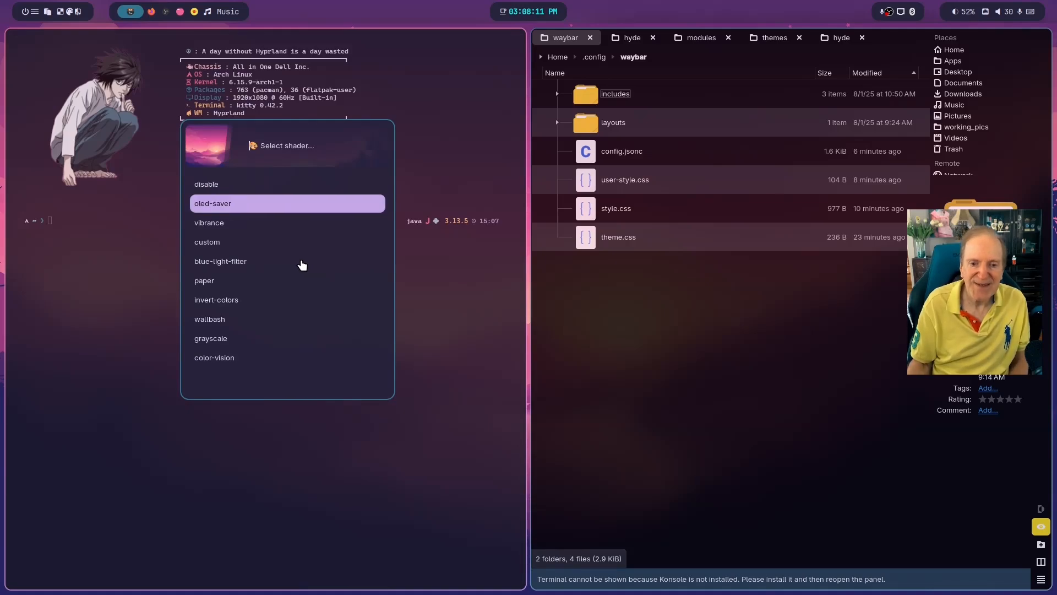
key(Down)
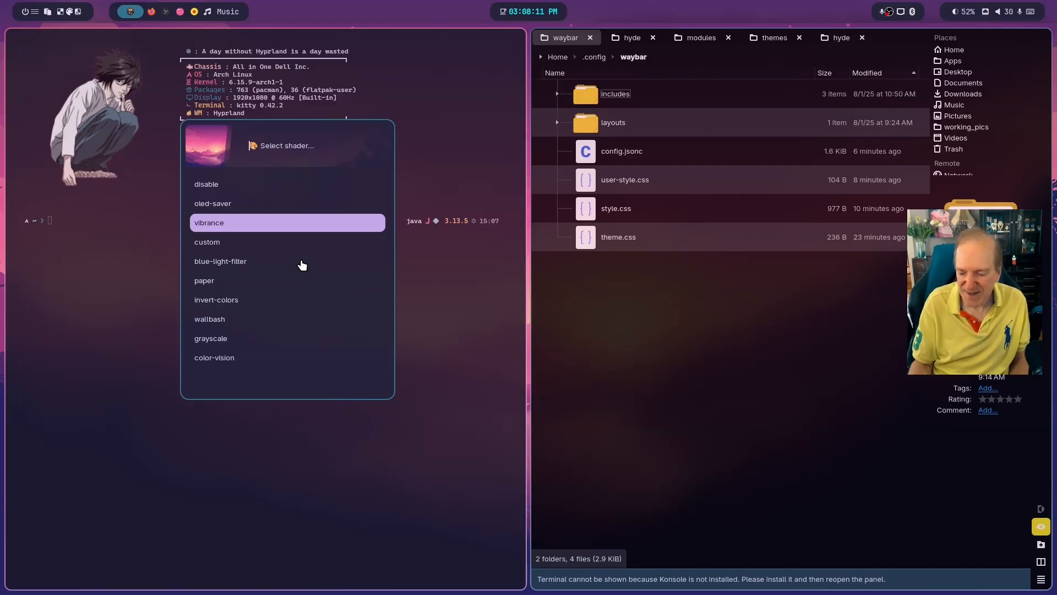
key(Return)
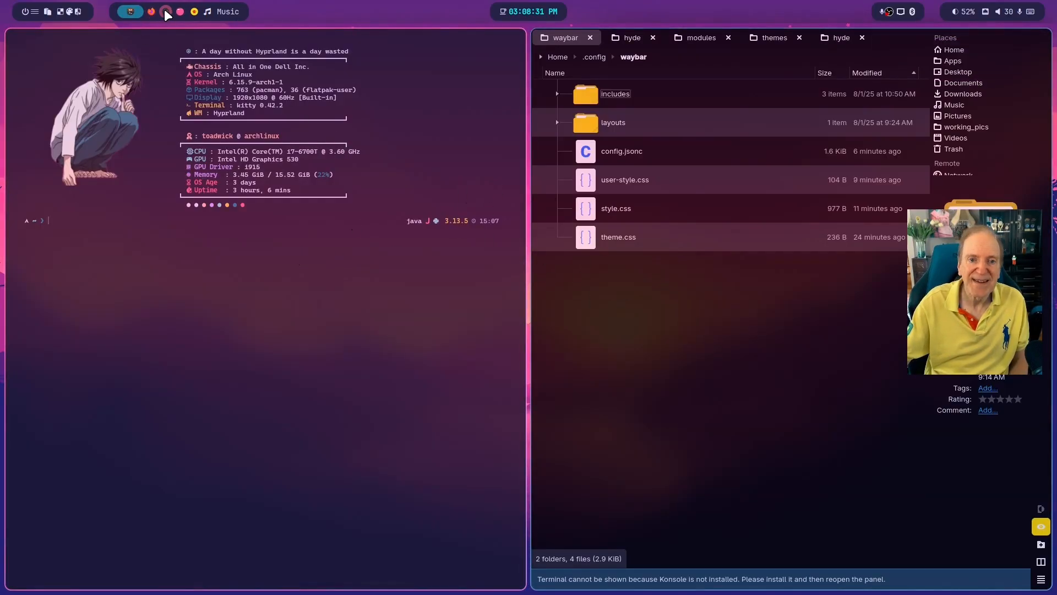
Step: Move through the other workspaces to an empty one to examine the wallpaper and windows with the vibrance shader
click(178, 9)
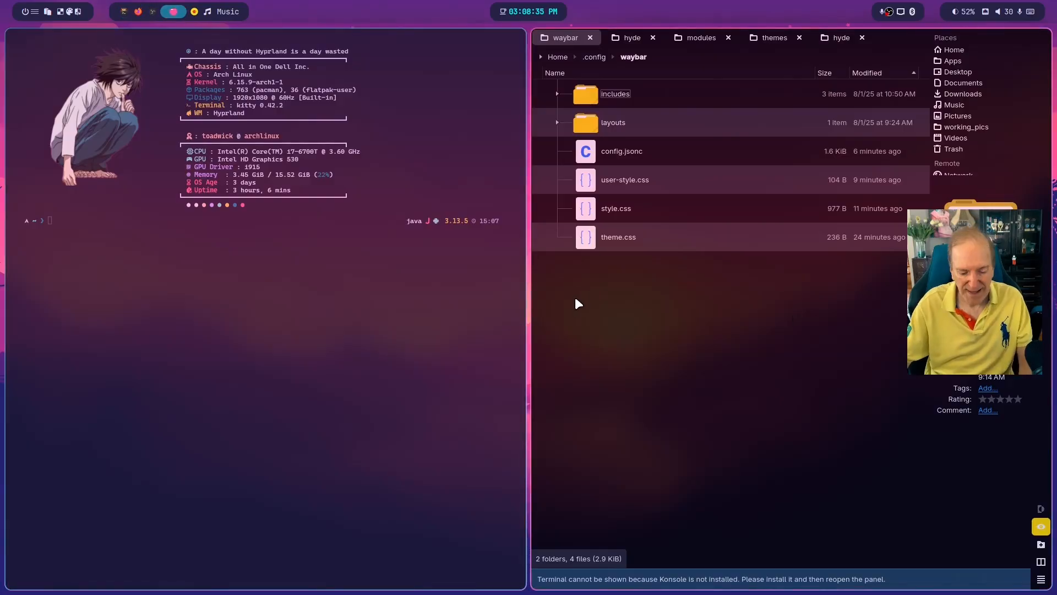
key(super+3)
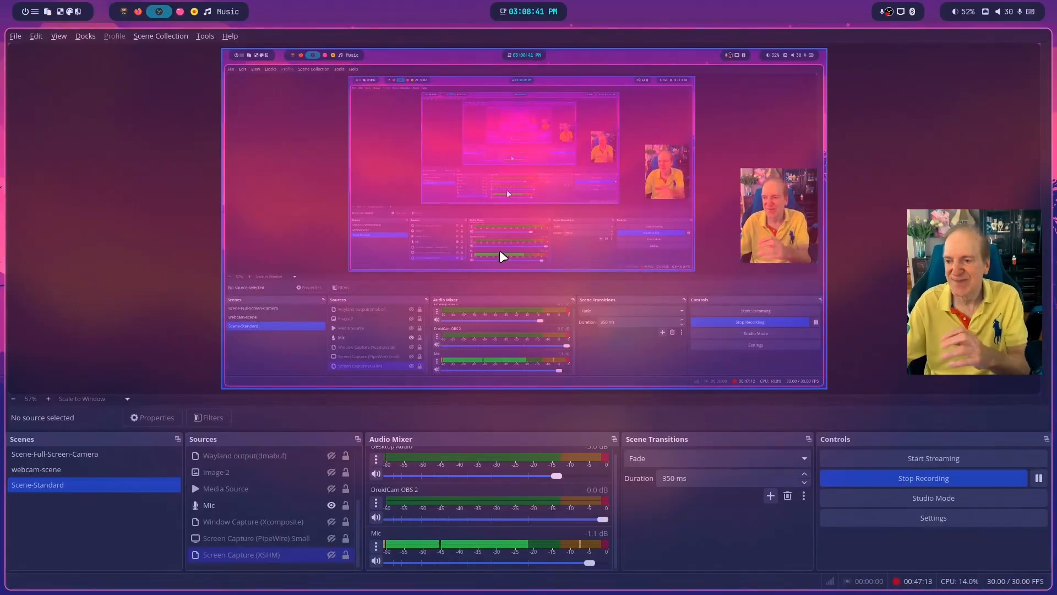
key(super+4)
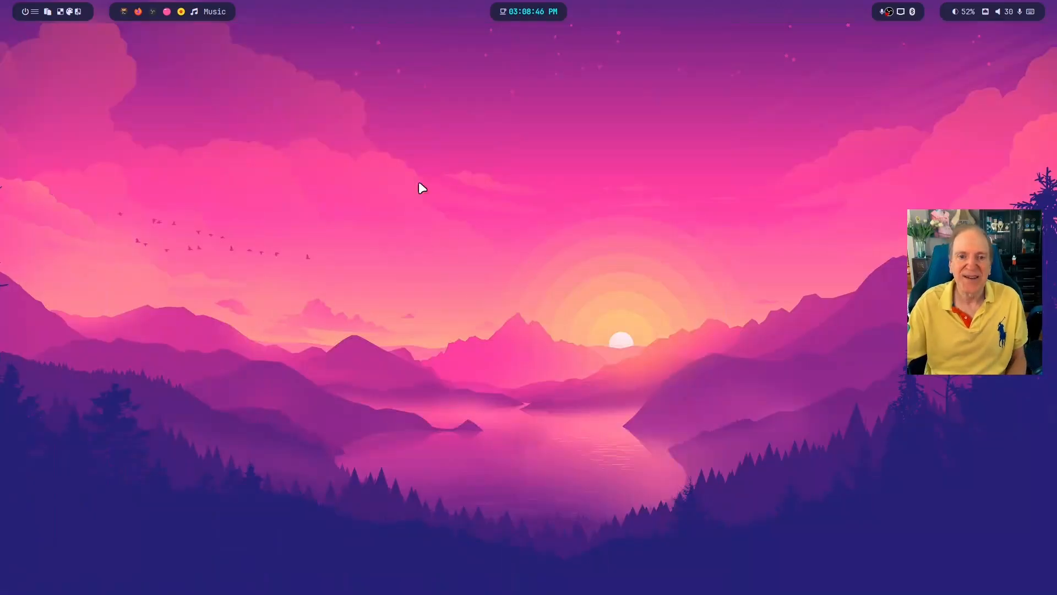
Step: Change the desktop shader to blue-light-filter
click(33, 13)
mouse_move(85, 97)
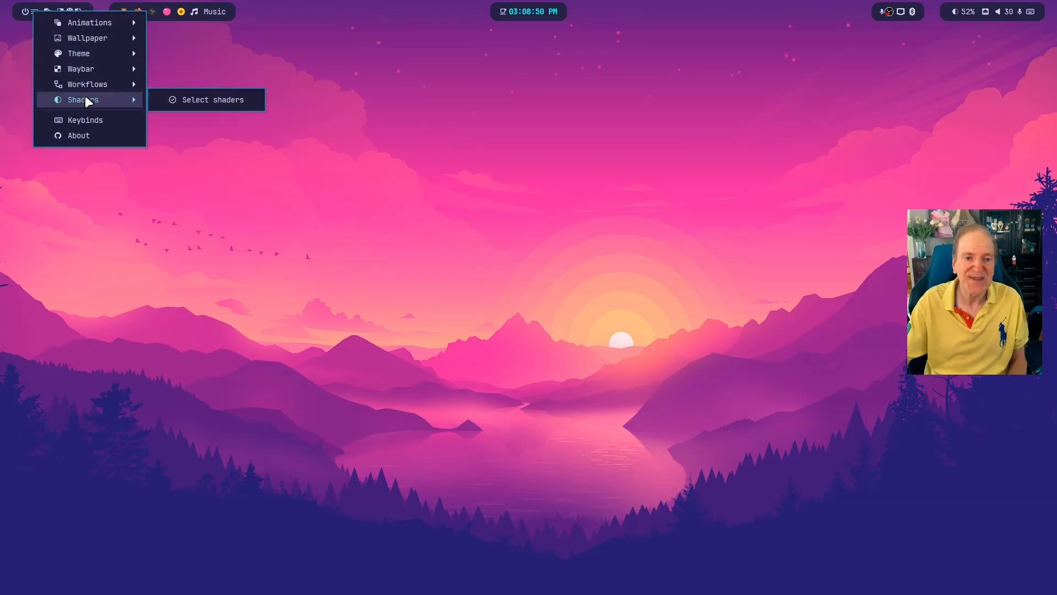
click(172, 99)
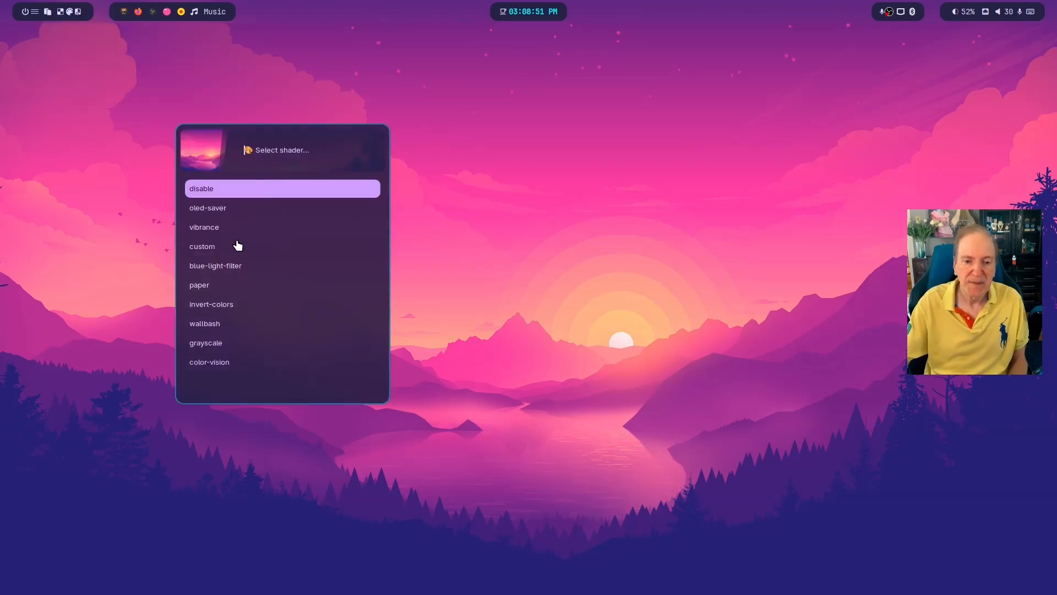
click(219, 266)
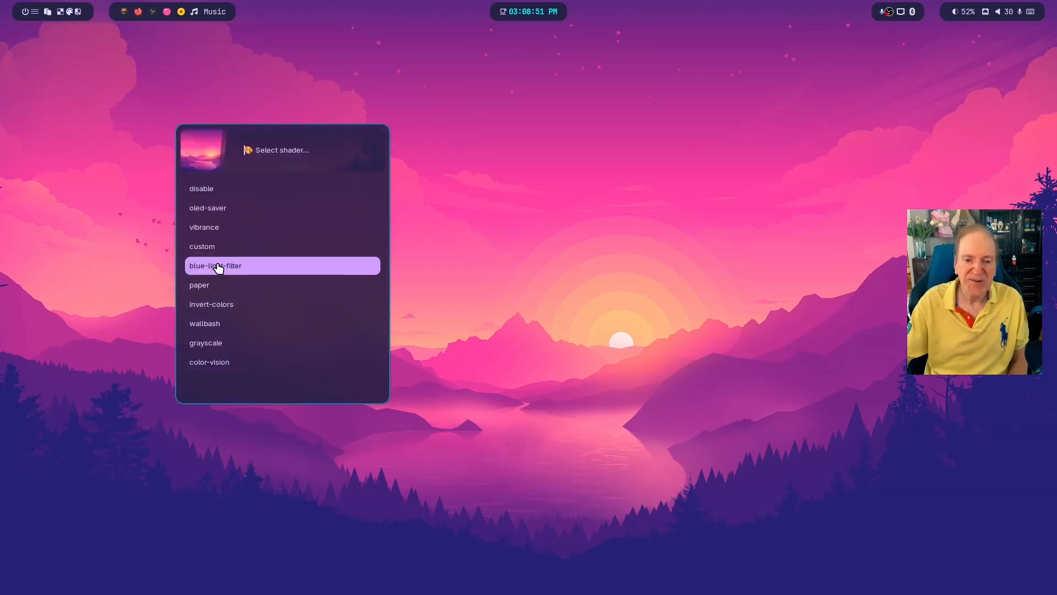
double_click(218, 267)
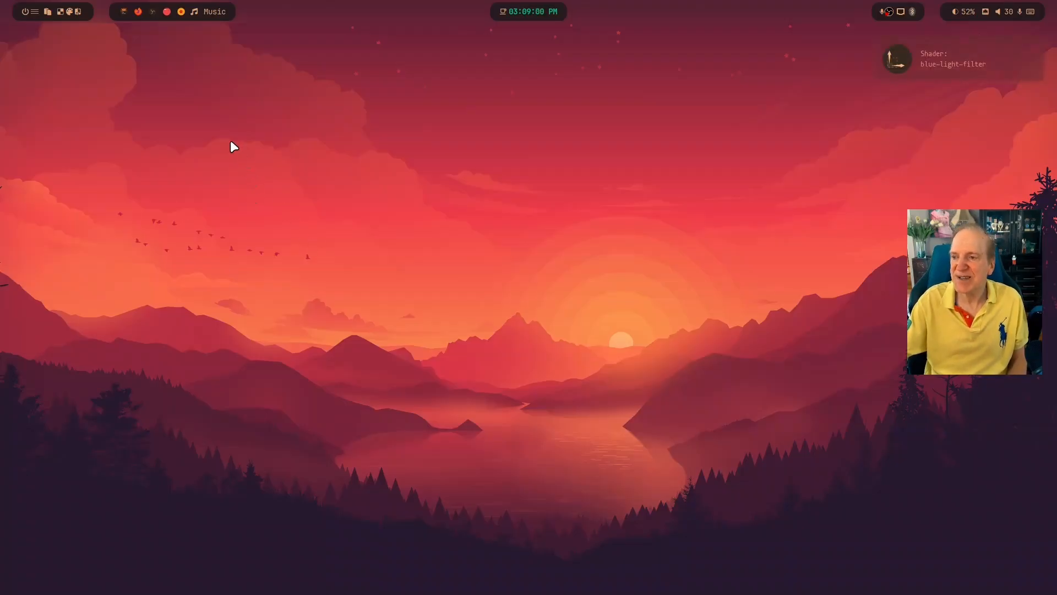
Step: Change the desktop shader to wallbash
click(35, 12)
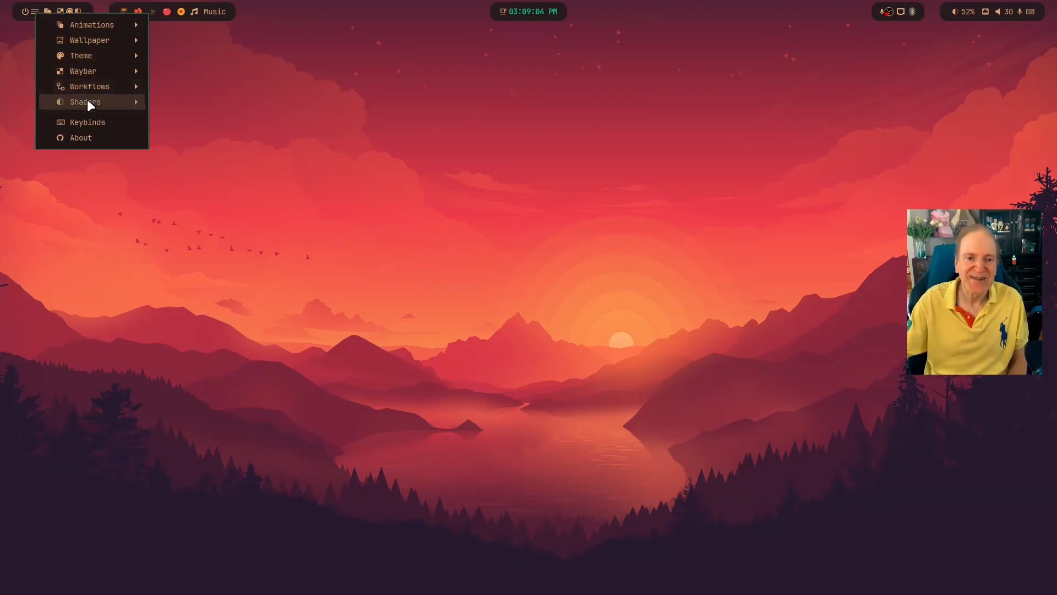
mouse_move(87, 101)
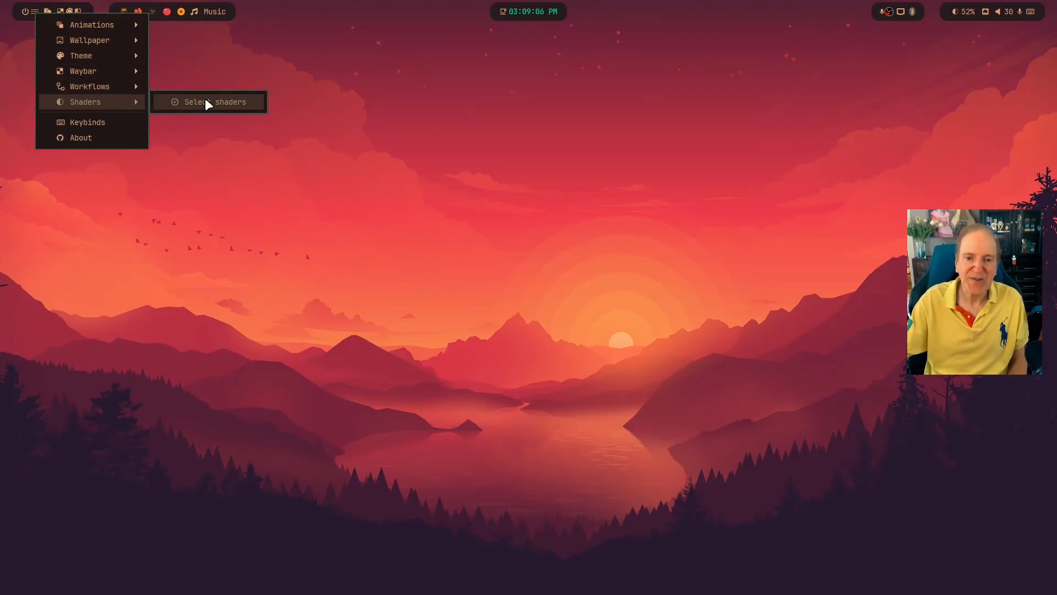
click(174, 101)
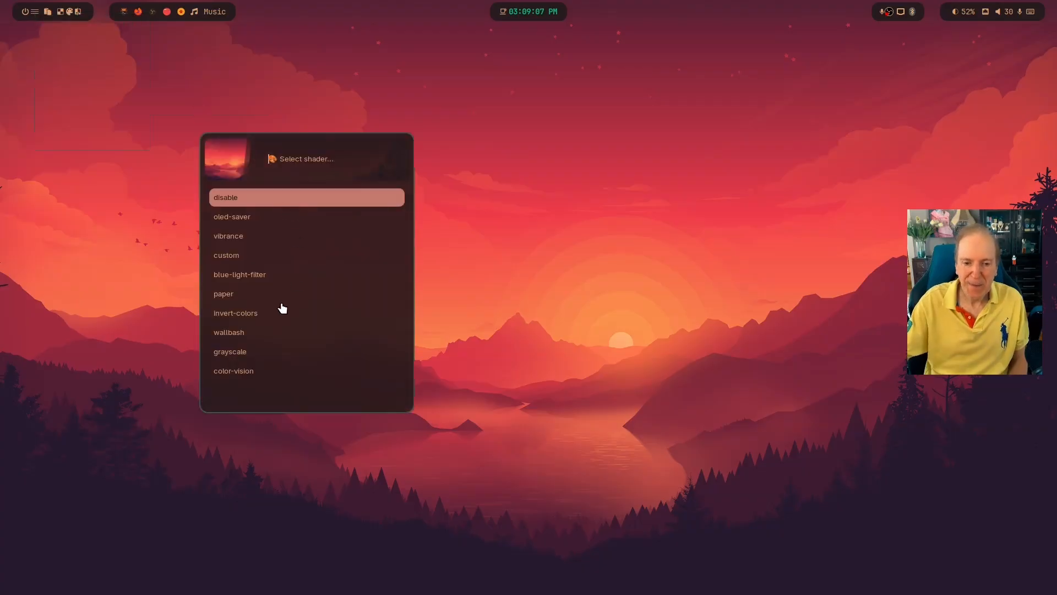
click(235, 332)
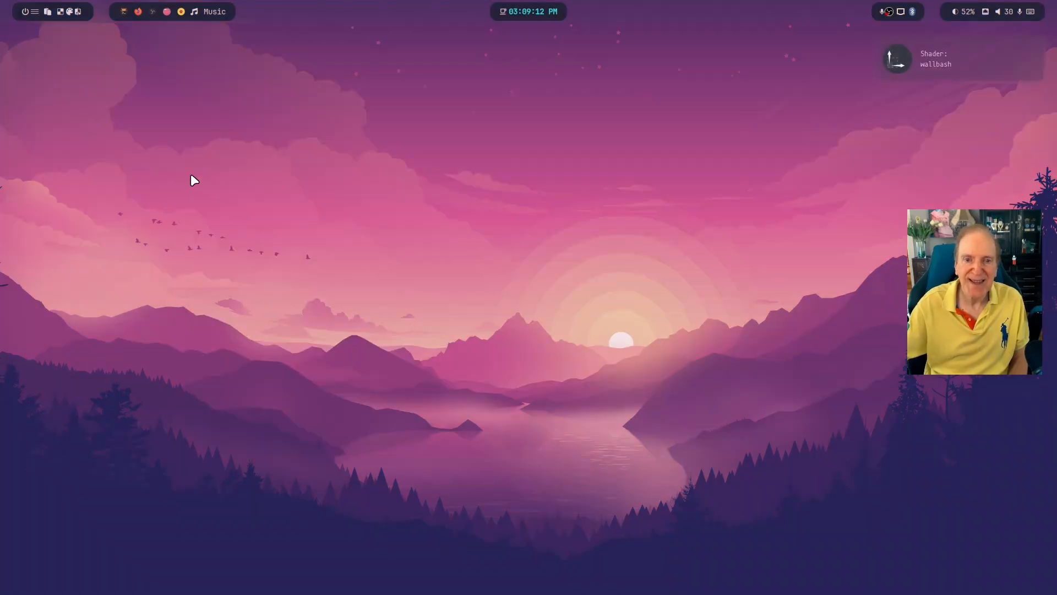
Step: Change the desktop shader to grayscale
click(36, 15)
mouse_move(78, 99)
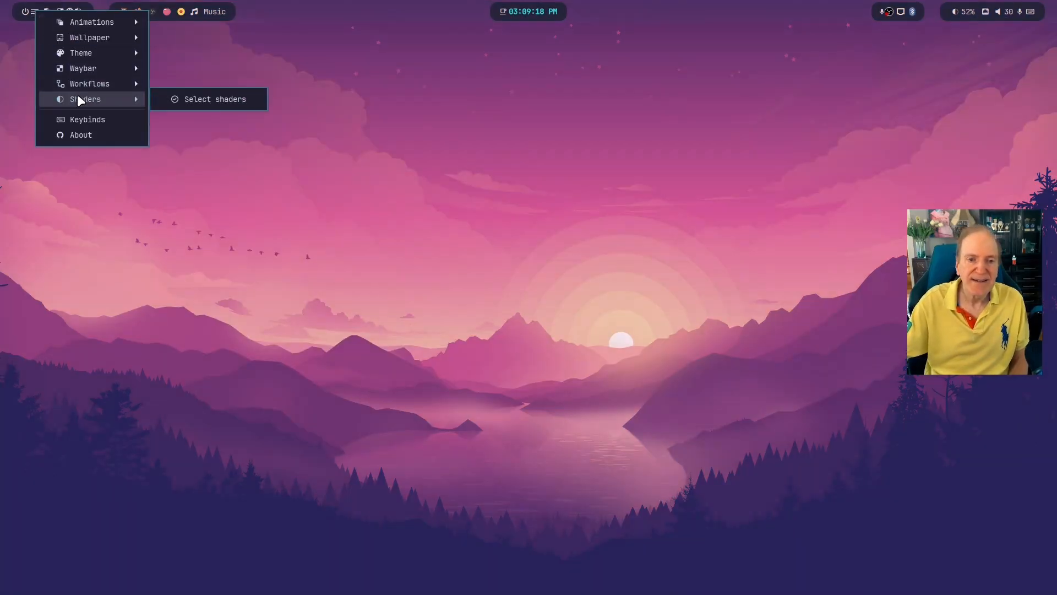
click(179, 101)
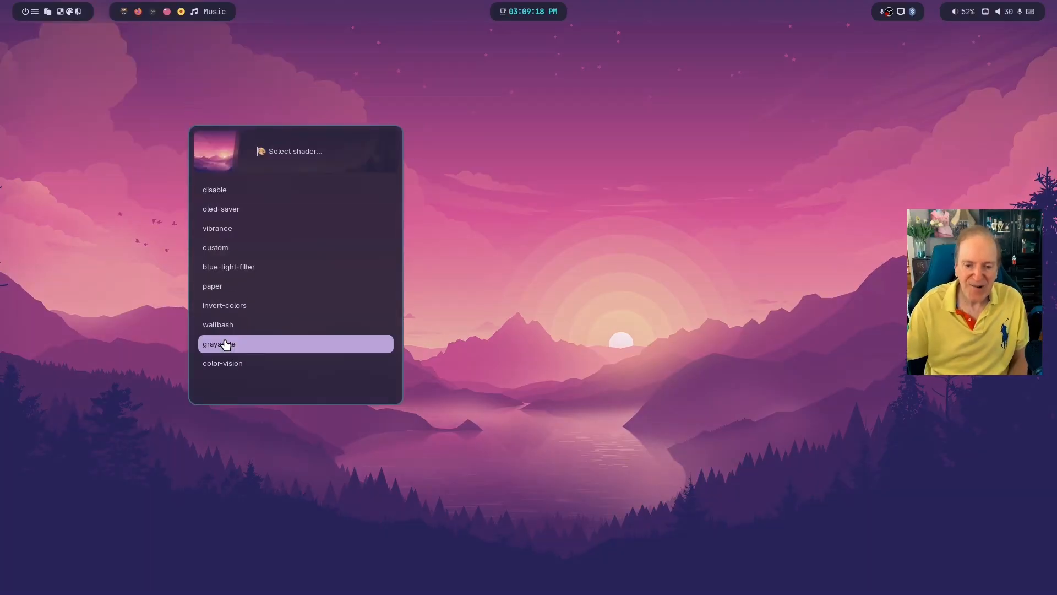
click(226, 344)
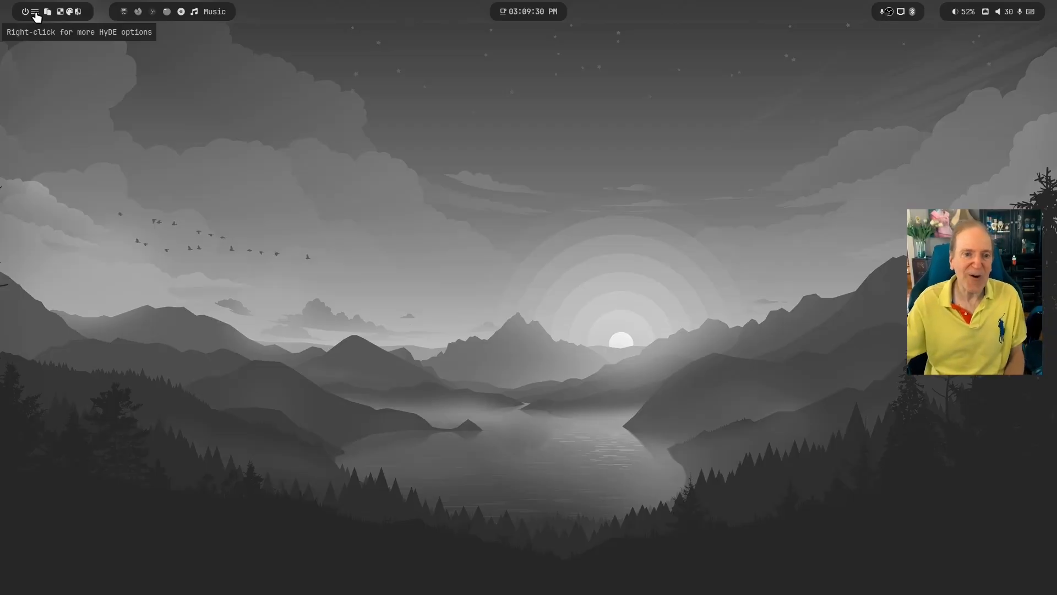
Step: Move between the browser, terminal and file manager workspaces to examine how the windows look with the grayscale shader
click(136, 11)
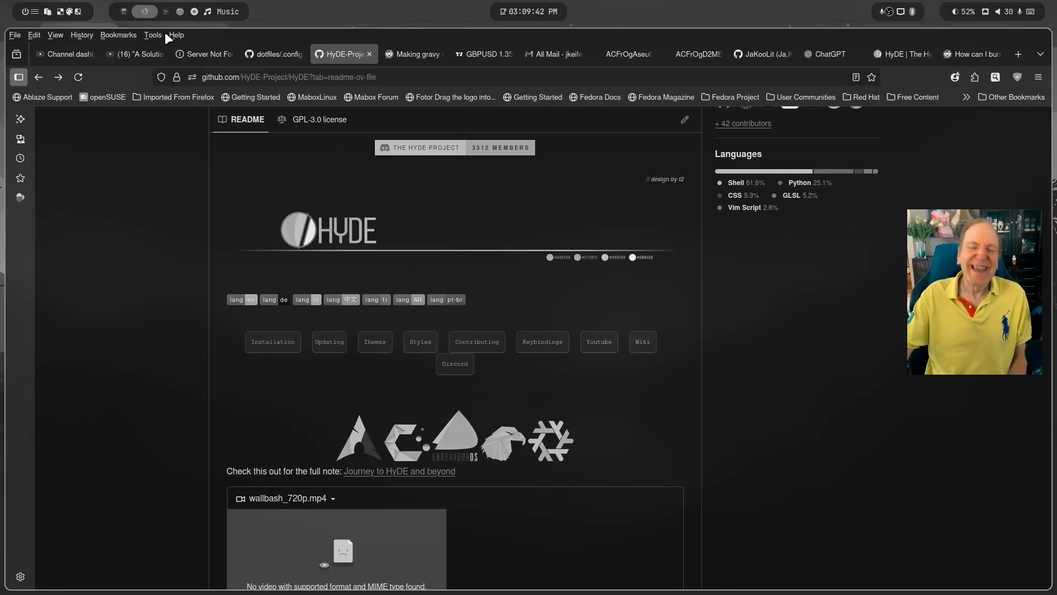
click(180, 11)
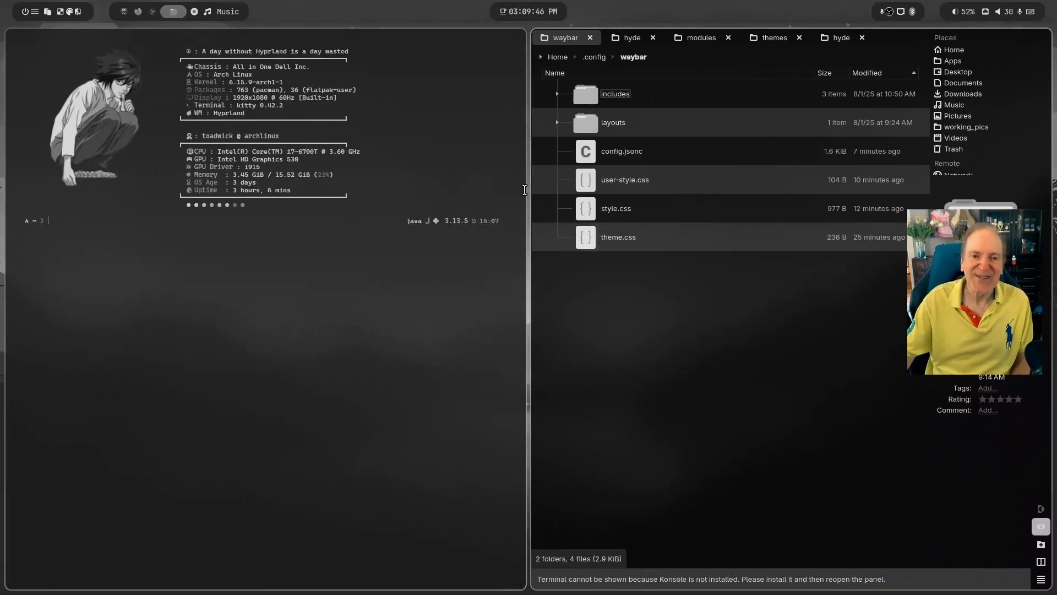
click(142, 11)
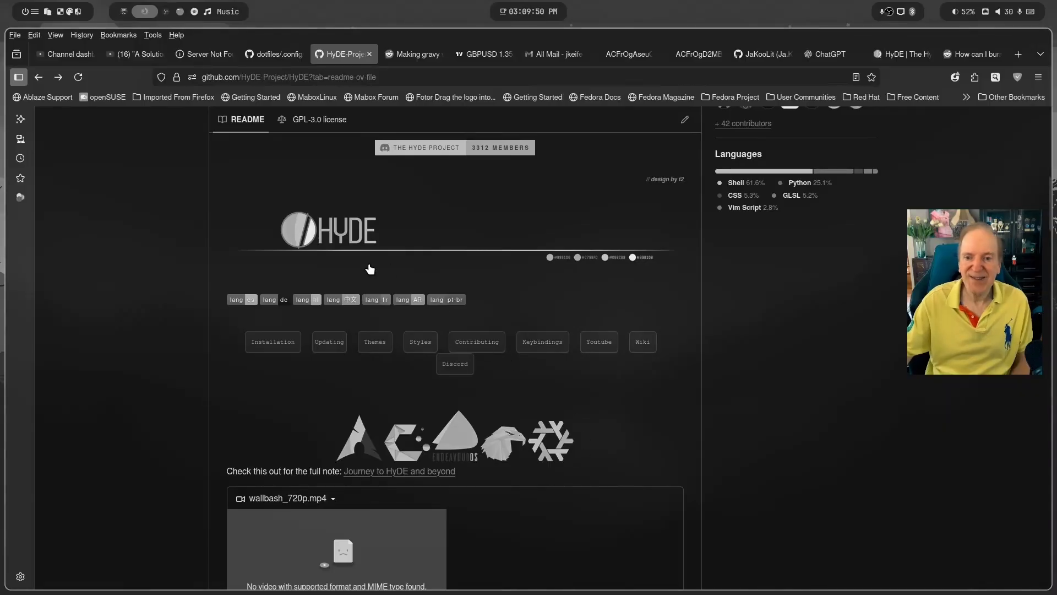
scroll(342, 216, up, 10)
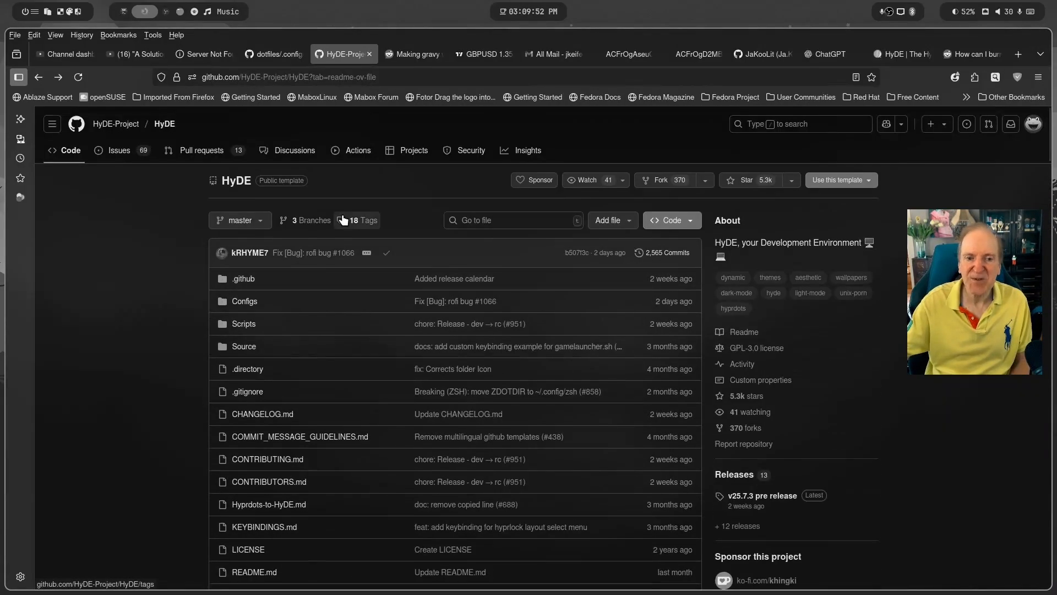
scroll(343, 218, down, 5)
scroll(343, 217, up, 5)
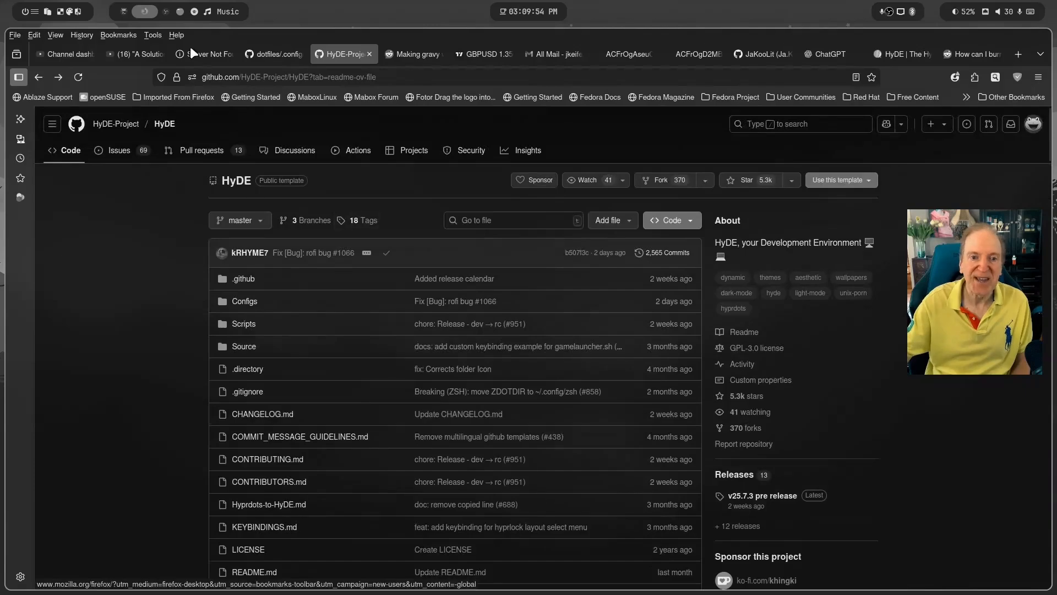
click(124, 12)
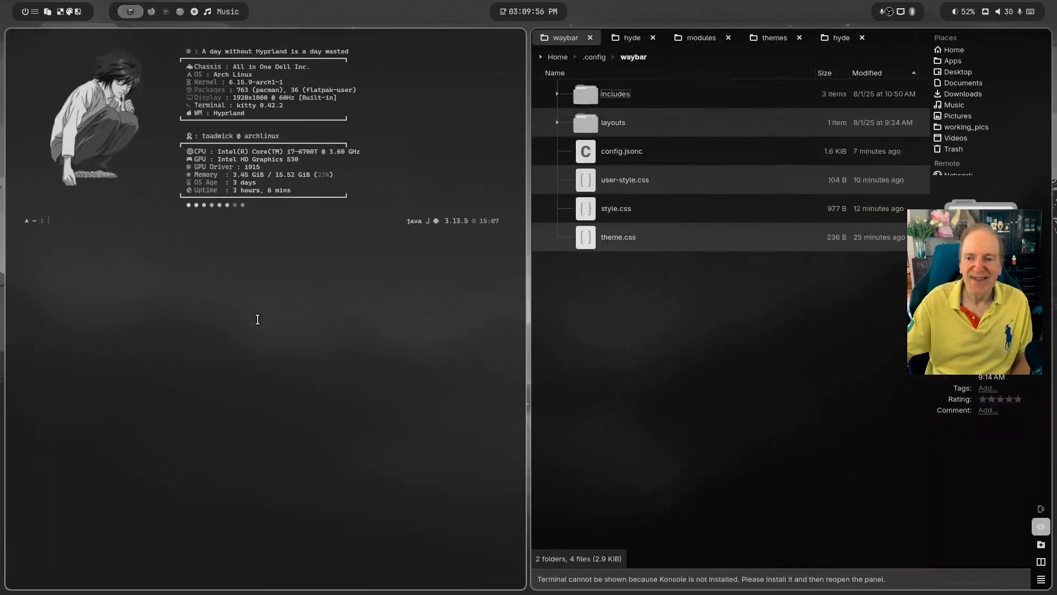
Step: Change the desktop shader to color-vision and view it on an empty workspace and the browser workspace
click(33, 14)
mouse_move(77, 97)
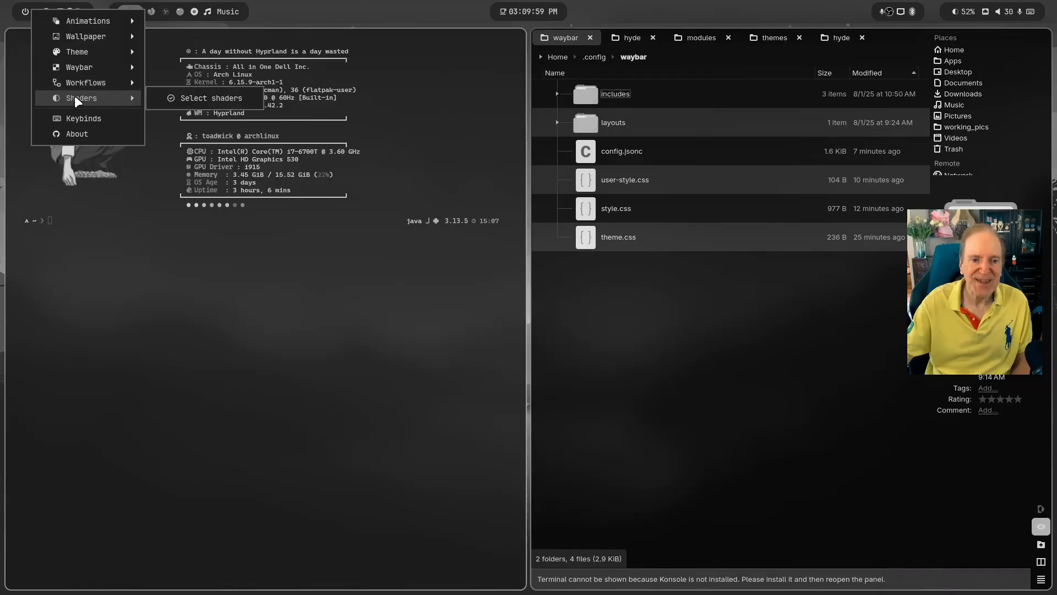
click(194, 101)
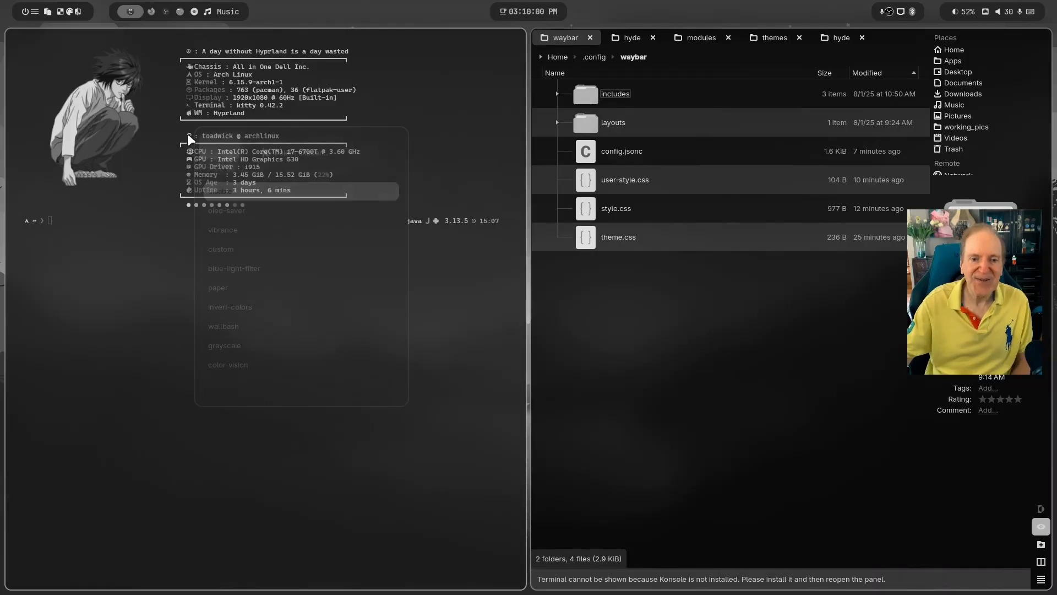
click(241, 366)
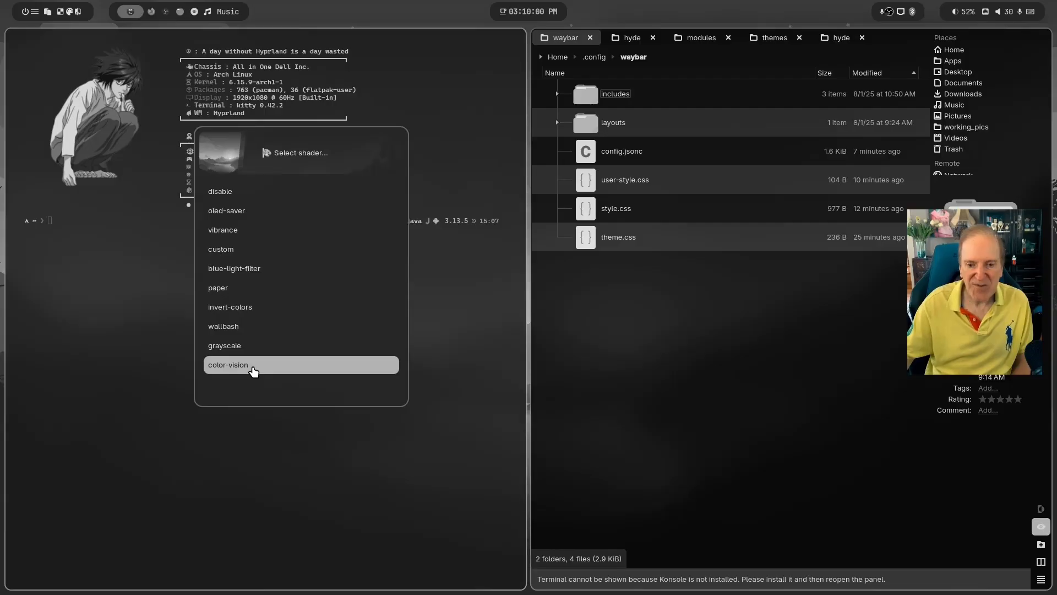
click(253, 370)
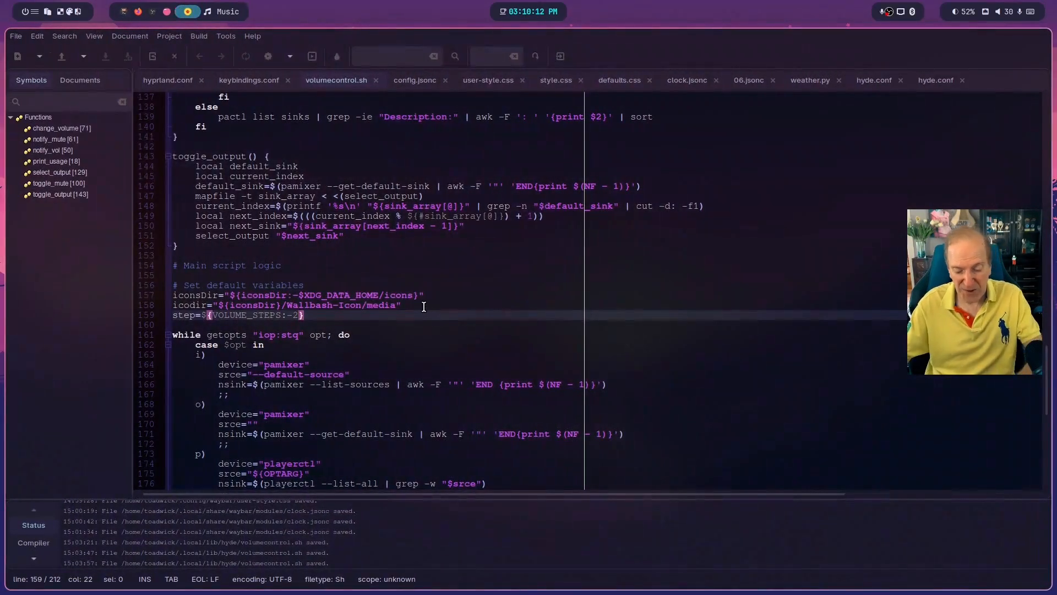
key(super+6)
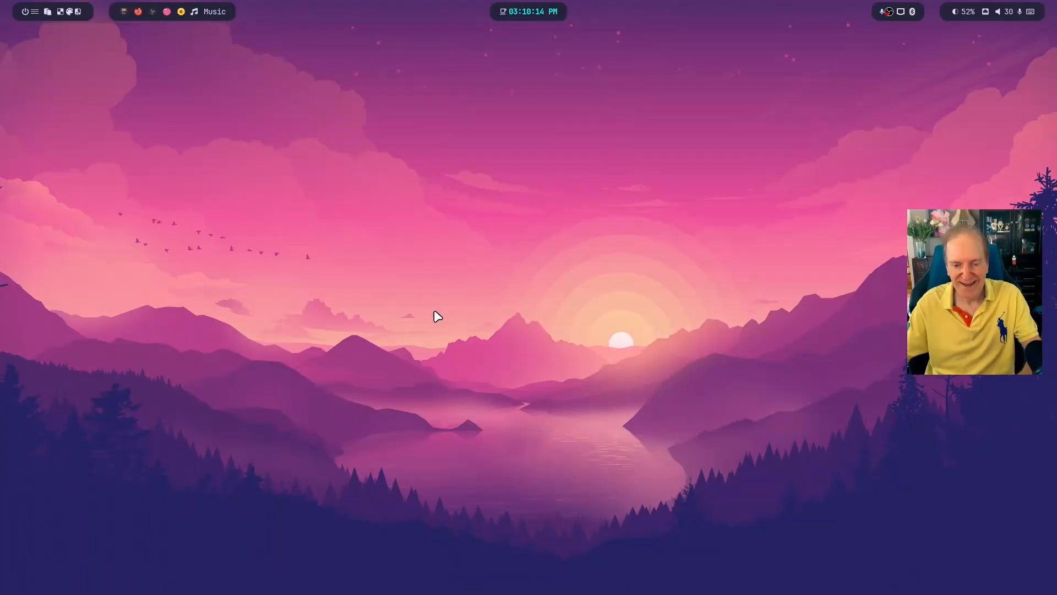
key(super+2)
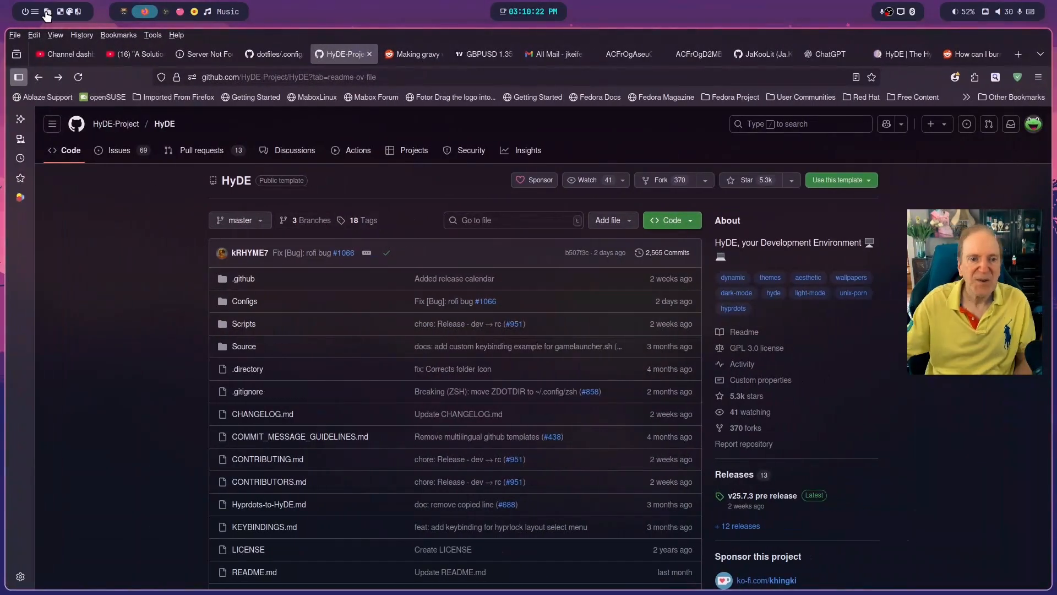
Step: Turn off the desktop shader by choosing disable
click(38, 11)
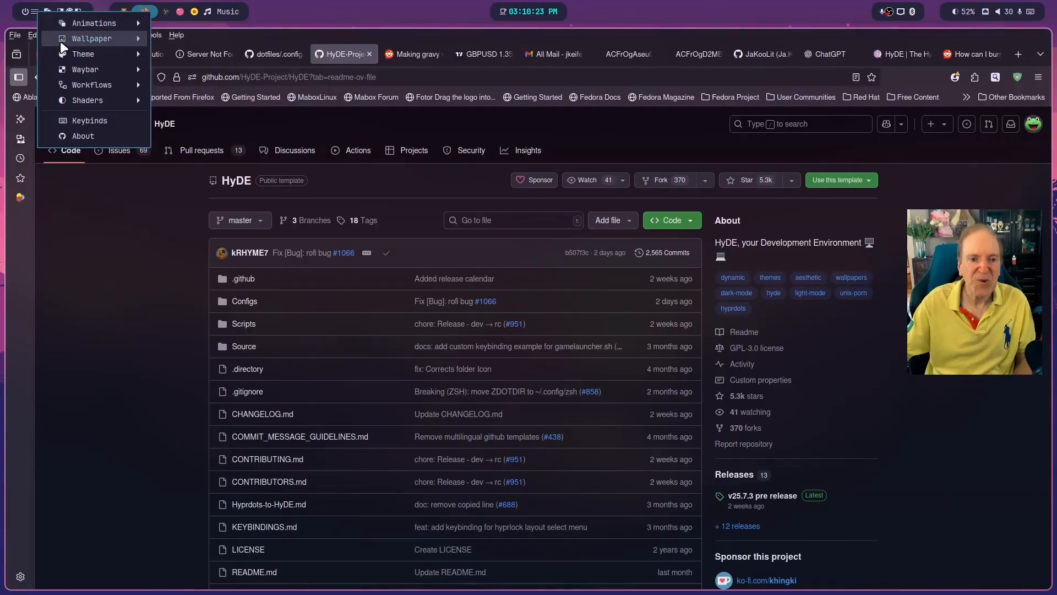
mouse_move(87, 100)
click(205, 99)
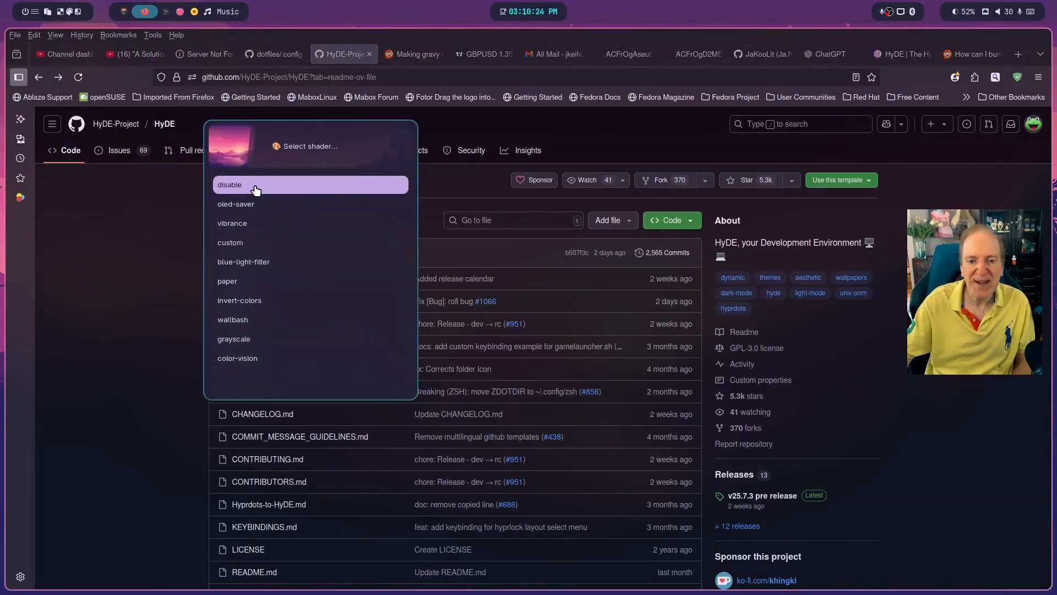
click(229, 247)
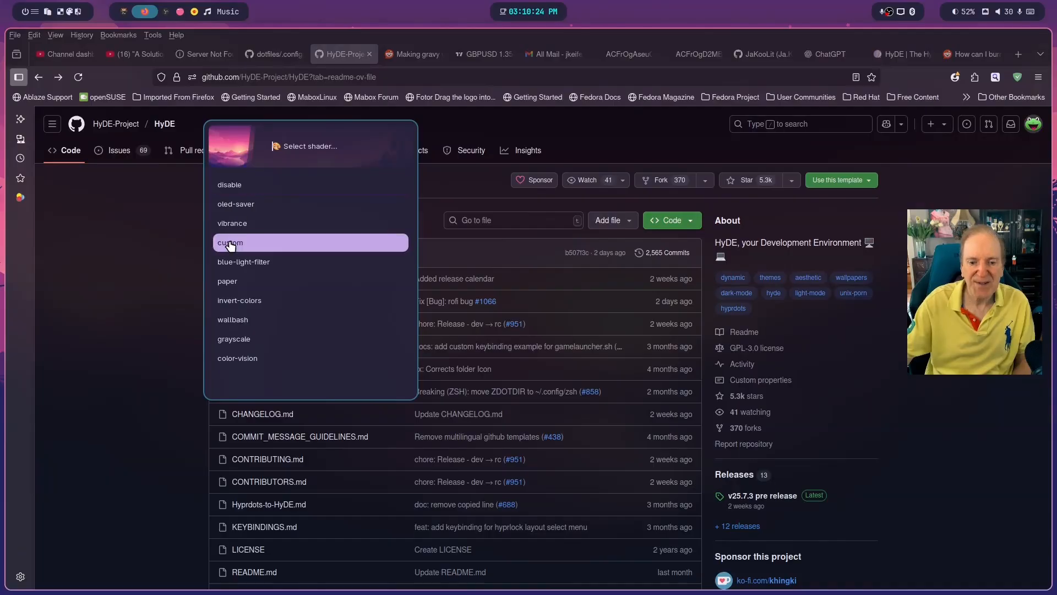
click(217, 252)
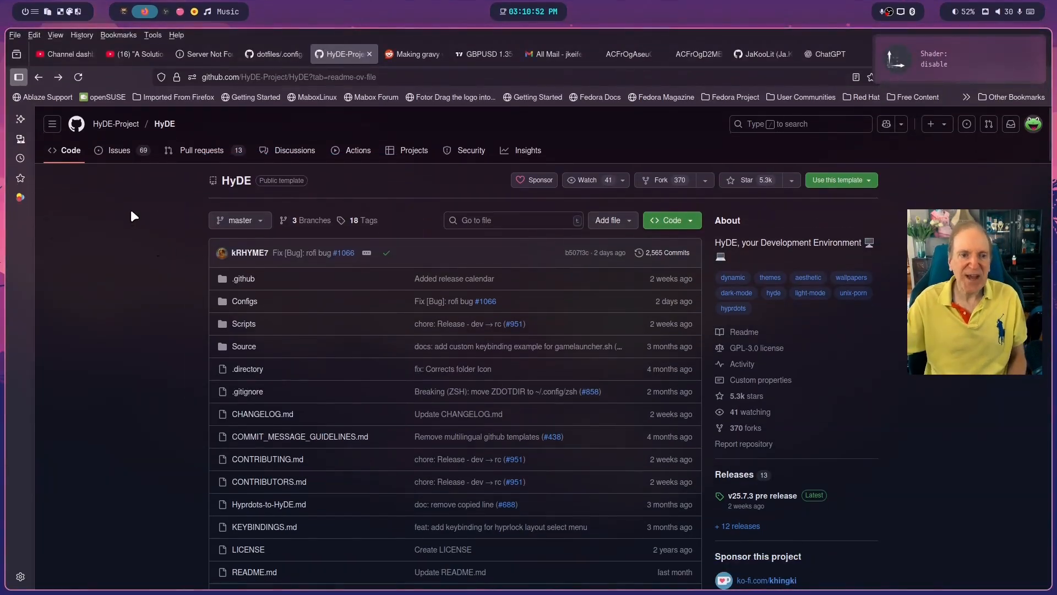
Step: Open the HyDE keybindings list and examine the main window management shortcuts
click(33, 11)
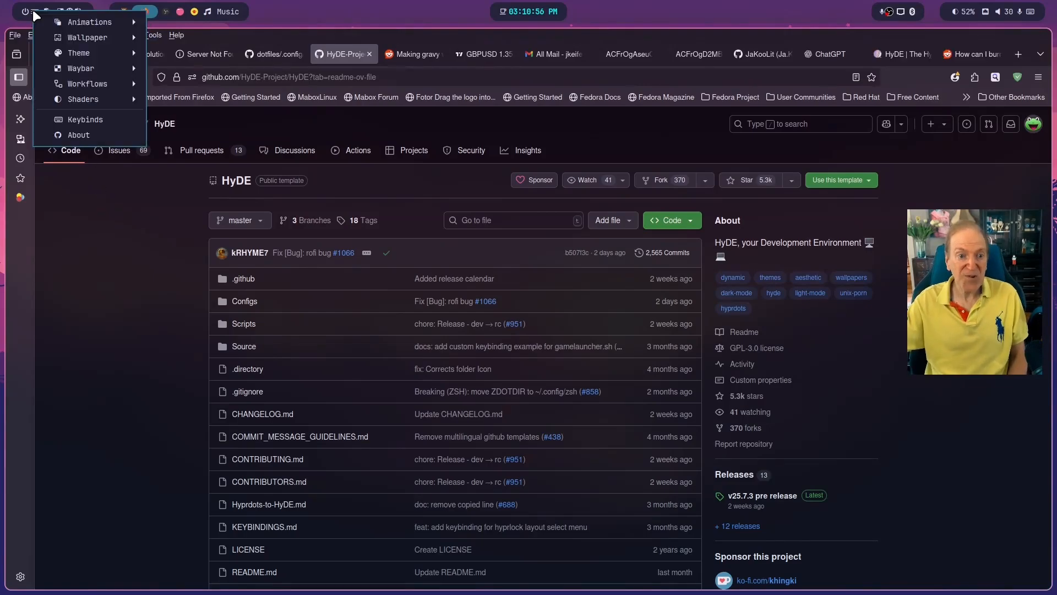
click(90, 119)
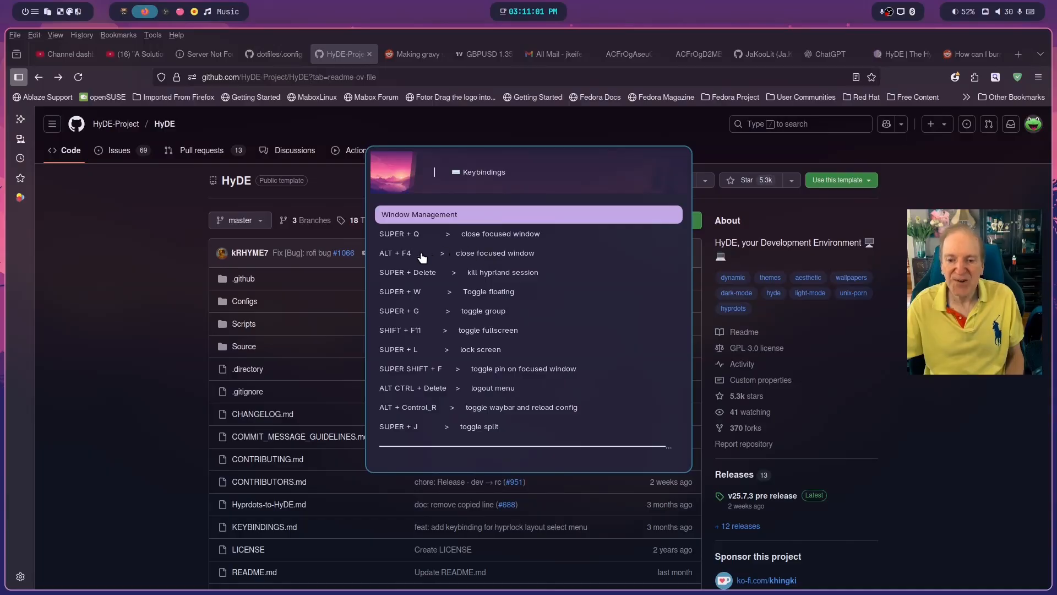
key(Down)
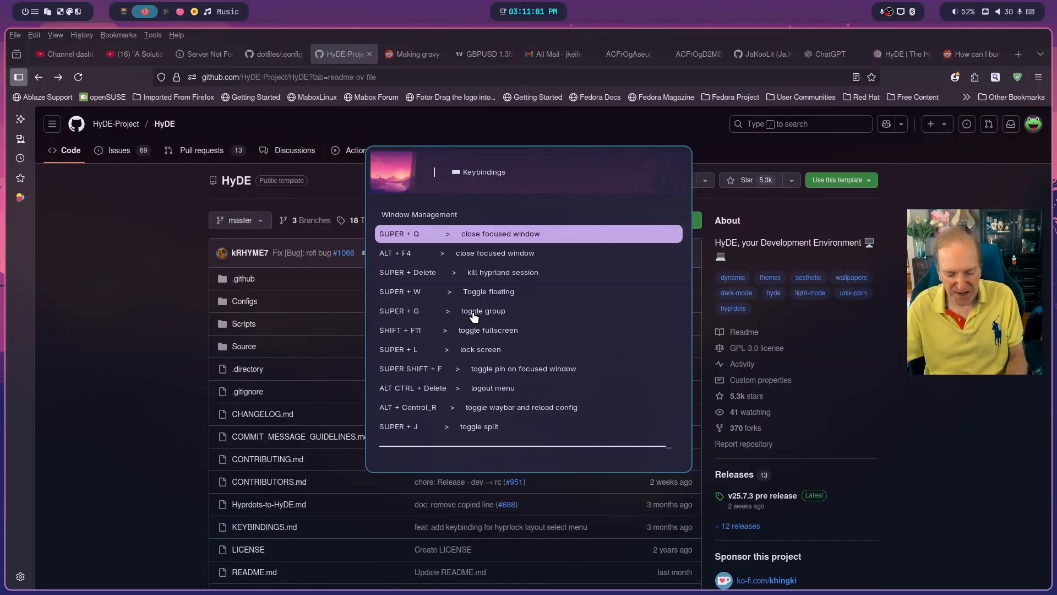
key(super+g)
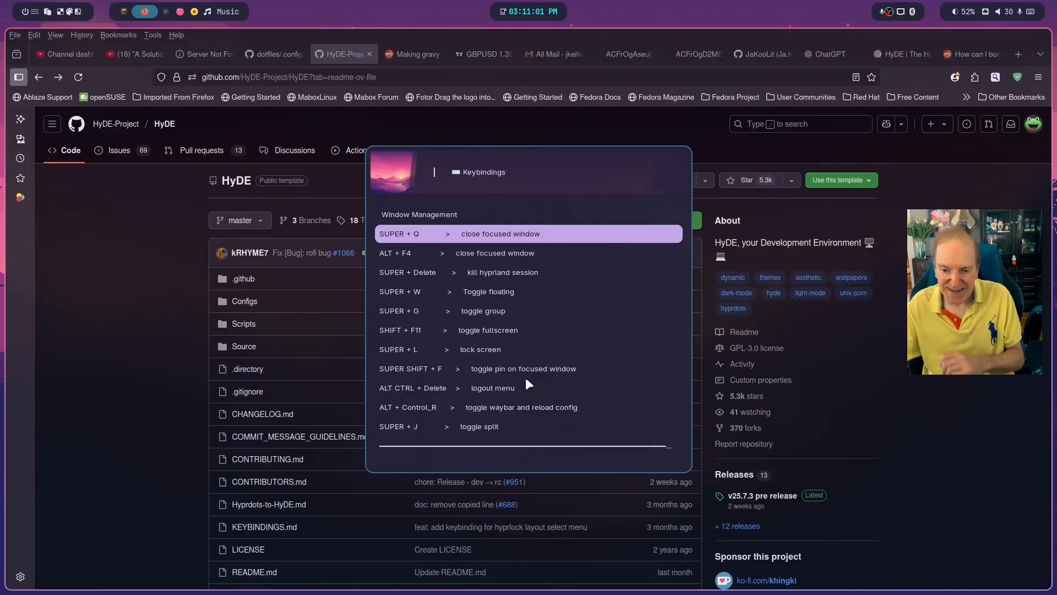
Step: Read through the group navigation, focus, resize, move, misc and launcher shortcuts in the keybindings list
key(Down)
key(Down)
key(Down)
key(Down)
key(Down)
key(Down)
key(Down)
key(Down)
key(Down)
key(Down)
key(Down)
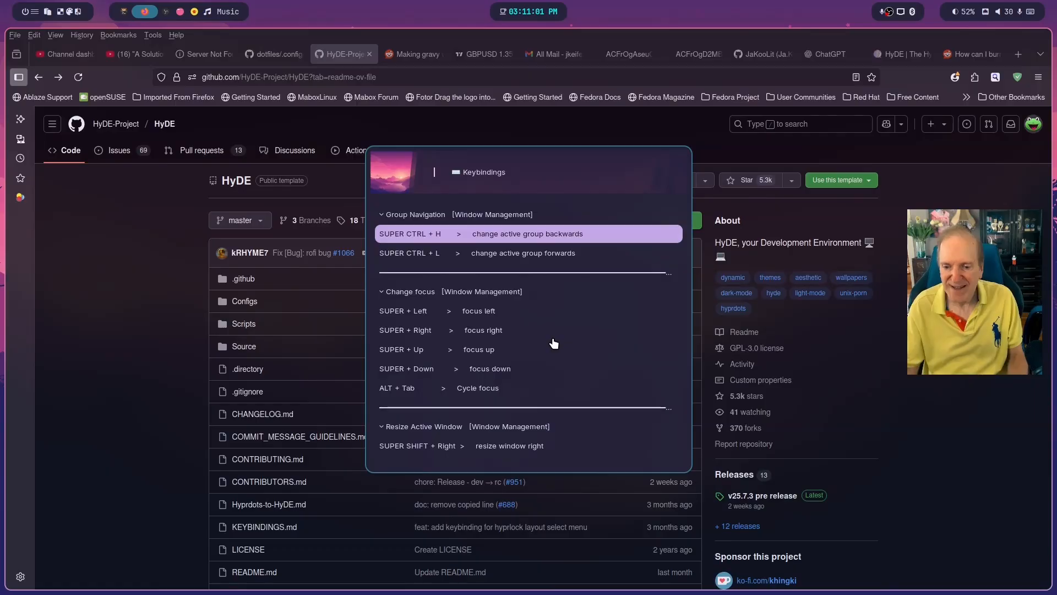
scroll(551, 347, down, 6)
scroll(548, 351, down, 18)
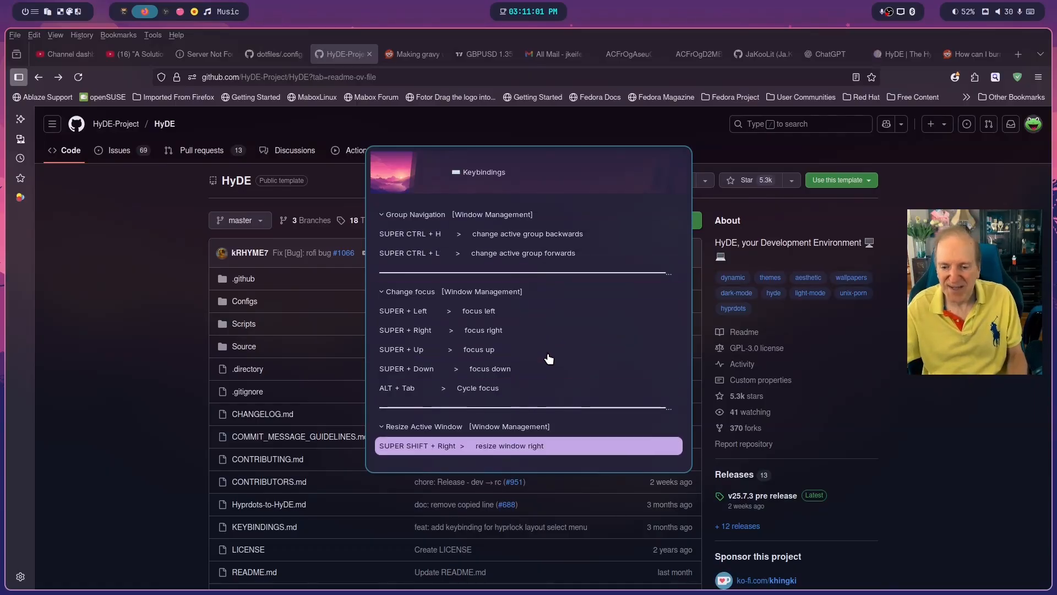
scroll(550, 355, down, 1)
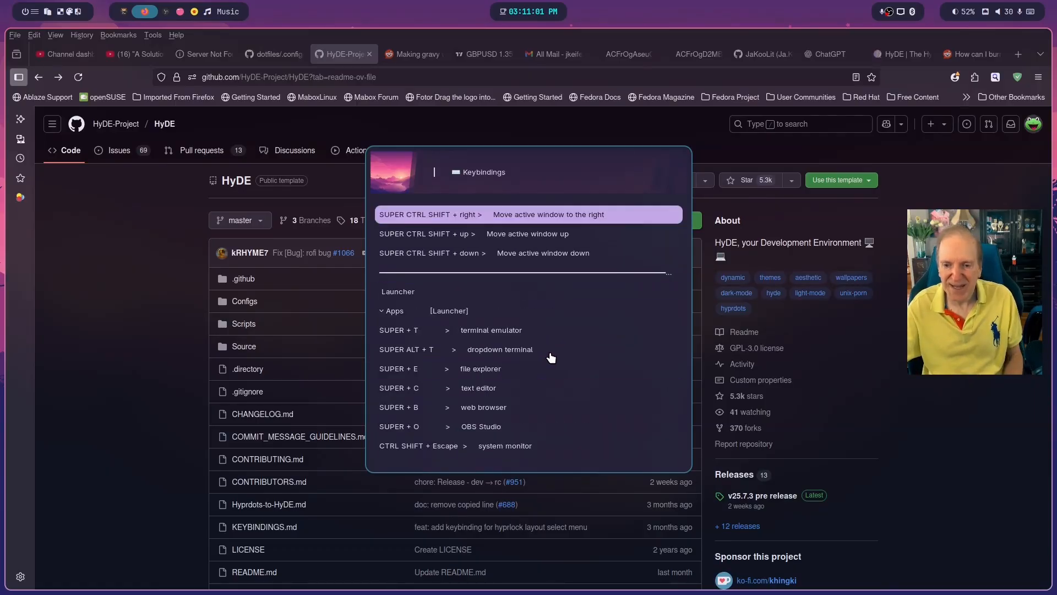
scroll(548, 330, up, 2)
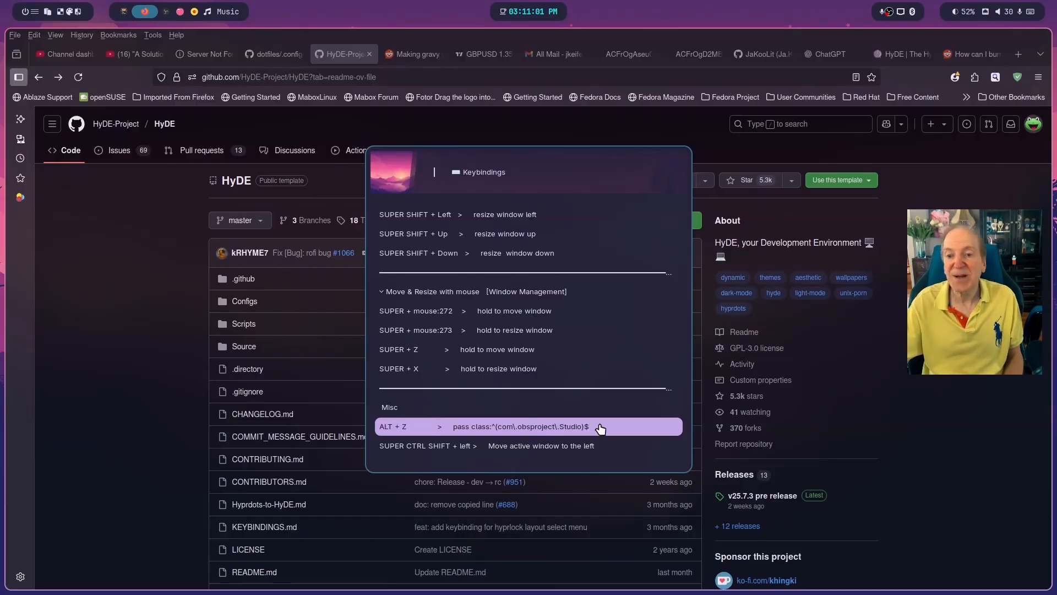
key(Down)
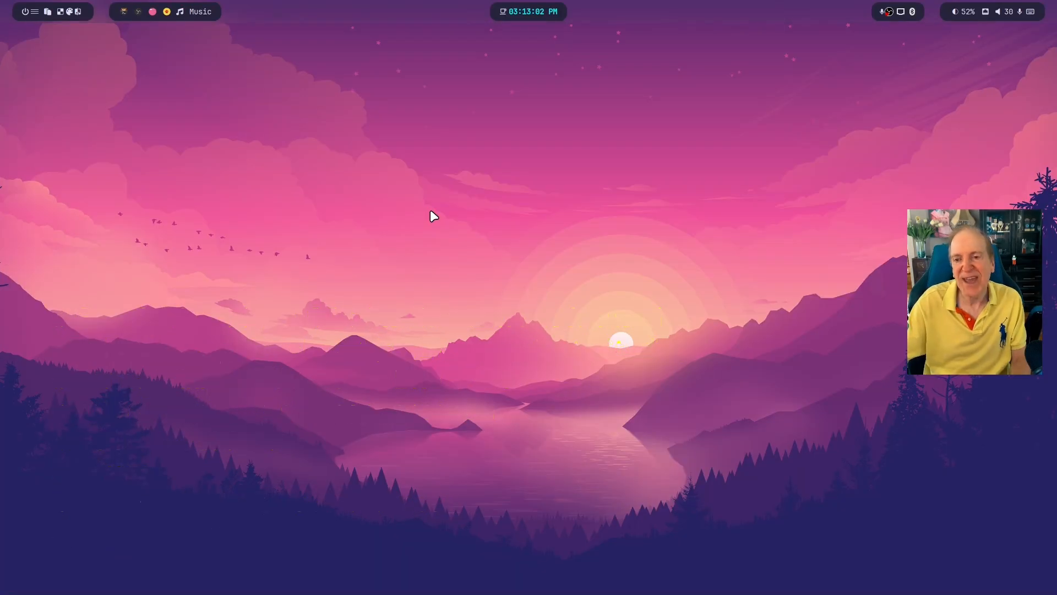
Step: Open the application finder and launch Geany from its list
key(super+a)
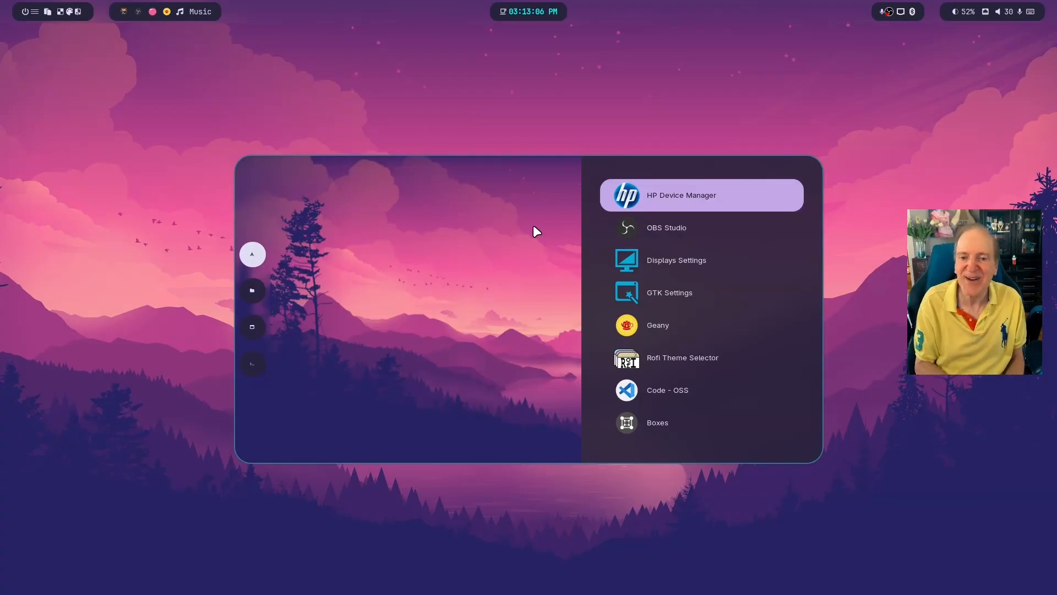
key(Down)
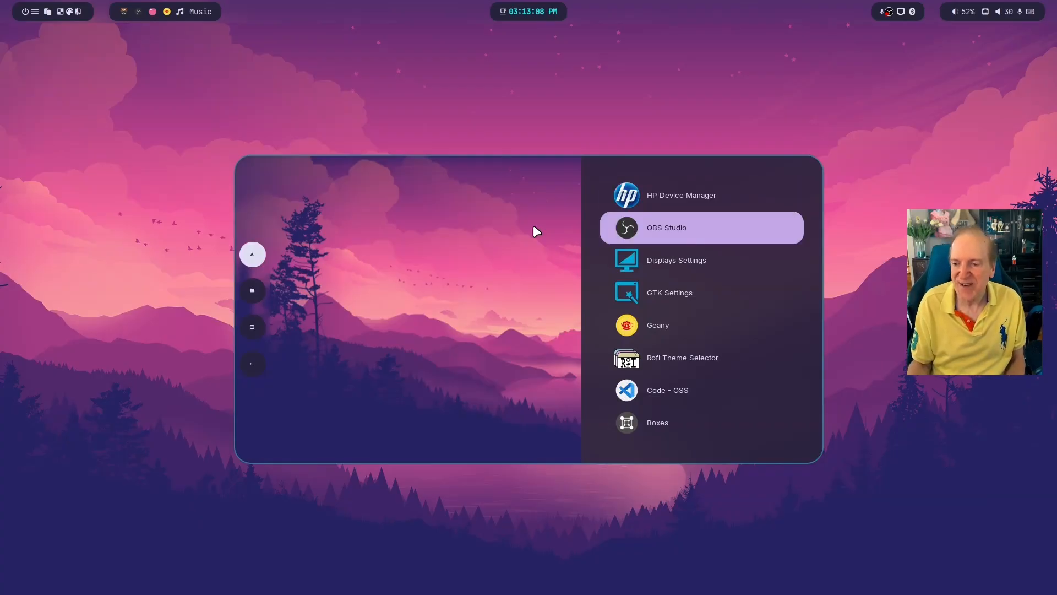
key(Down)
key(Down)
key(Down)
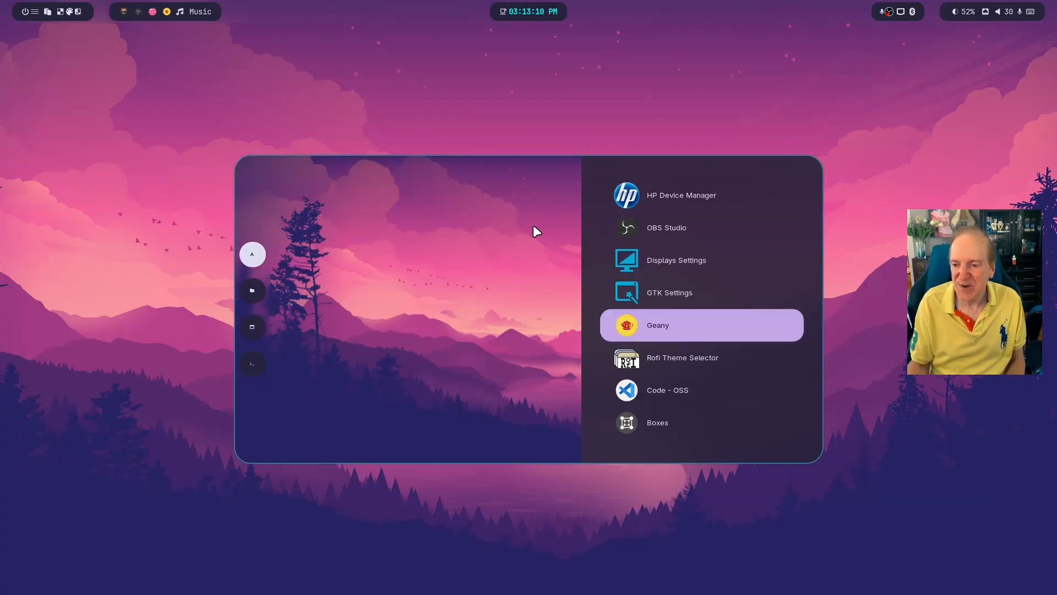
key(Return)
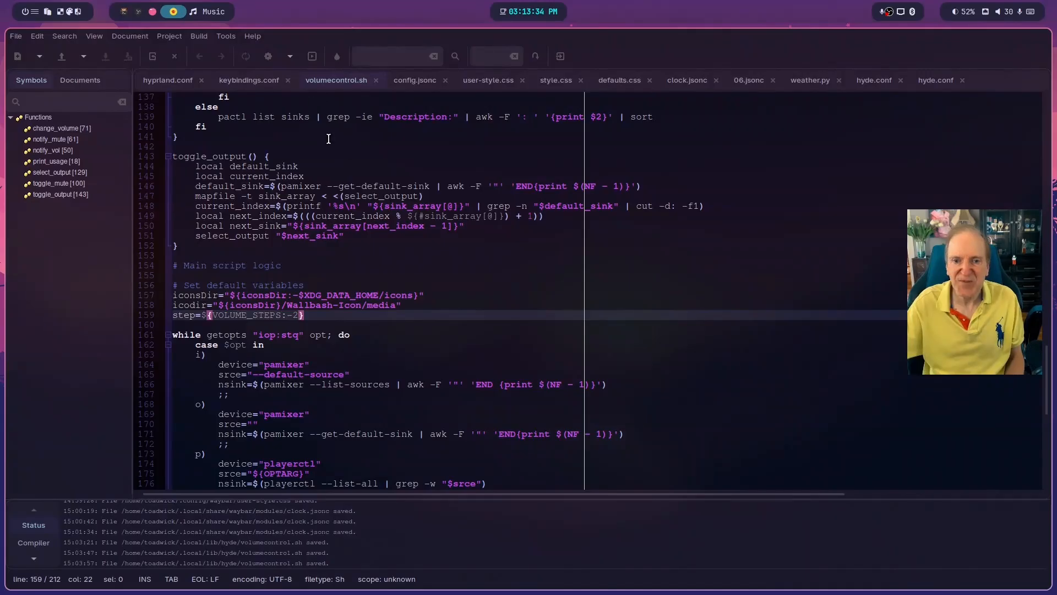
Step: Examine the assigned app variables, including $TERMINAL, and the window management binds in keybindings.conf
click(241, 78)
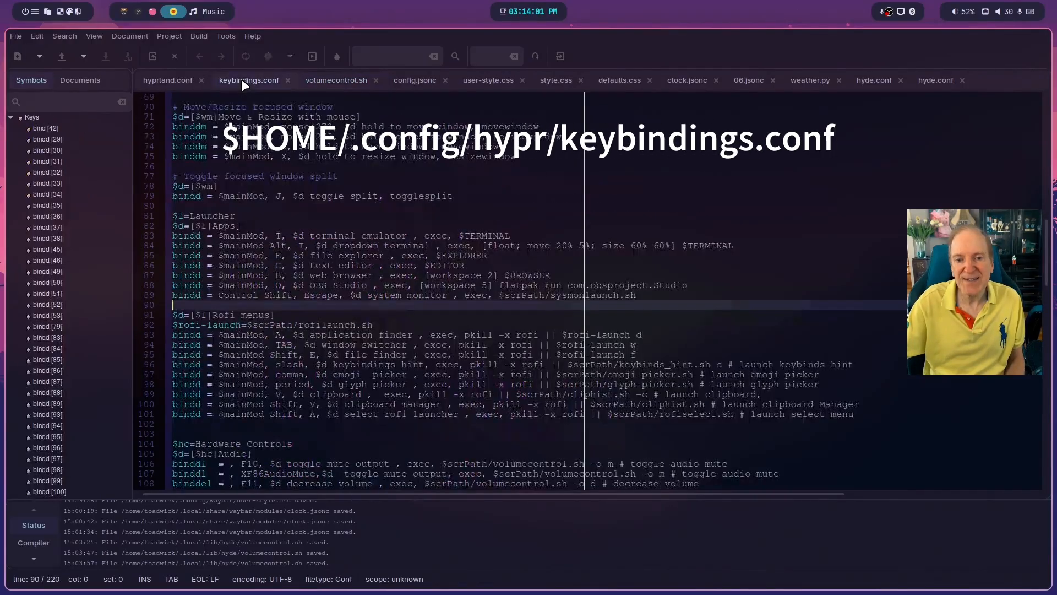
scroll(357, 199, up, 5)
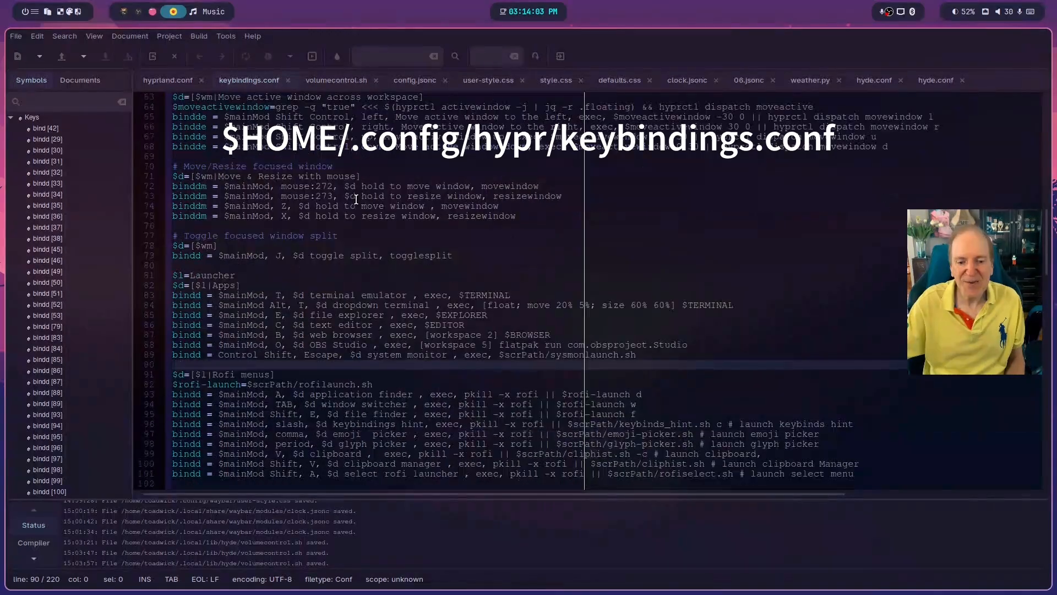
scroll(356, 199, up, 17)
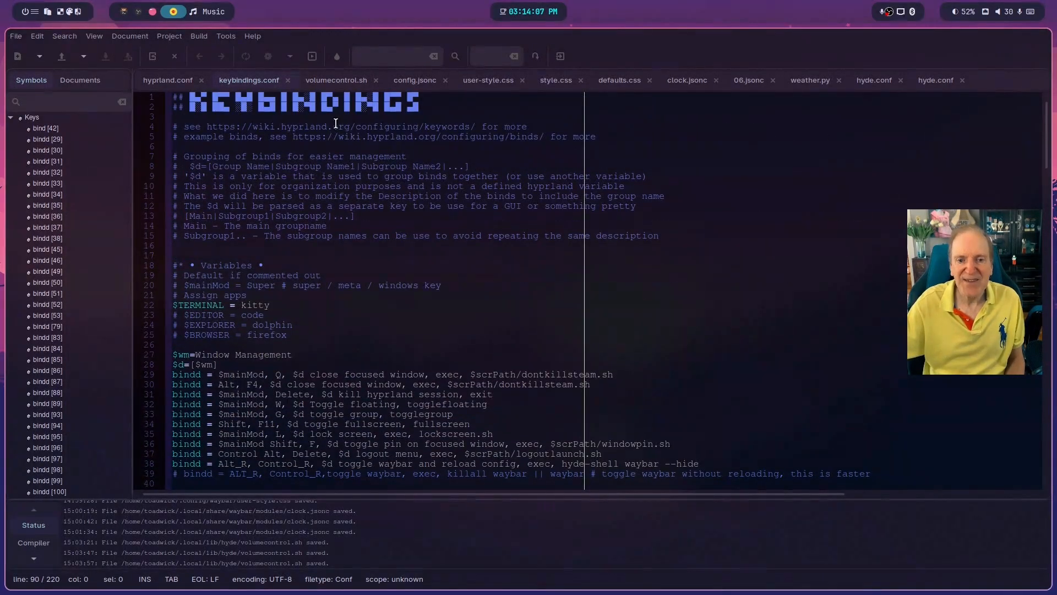
scroll(339, 197, down, 4)
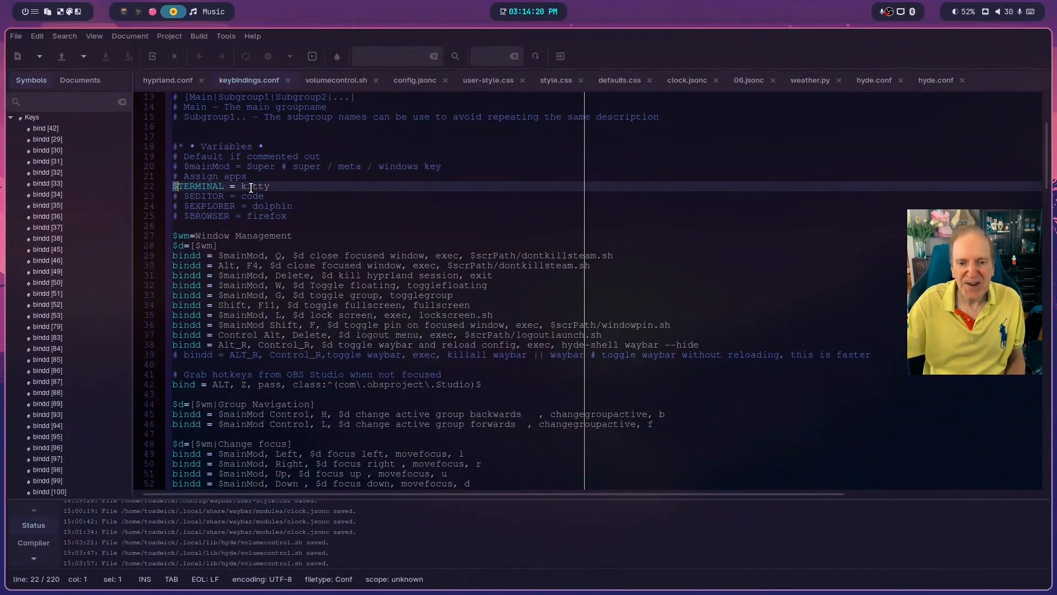
click(277, 186)
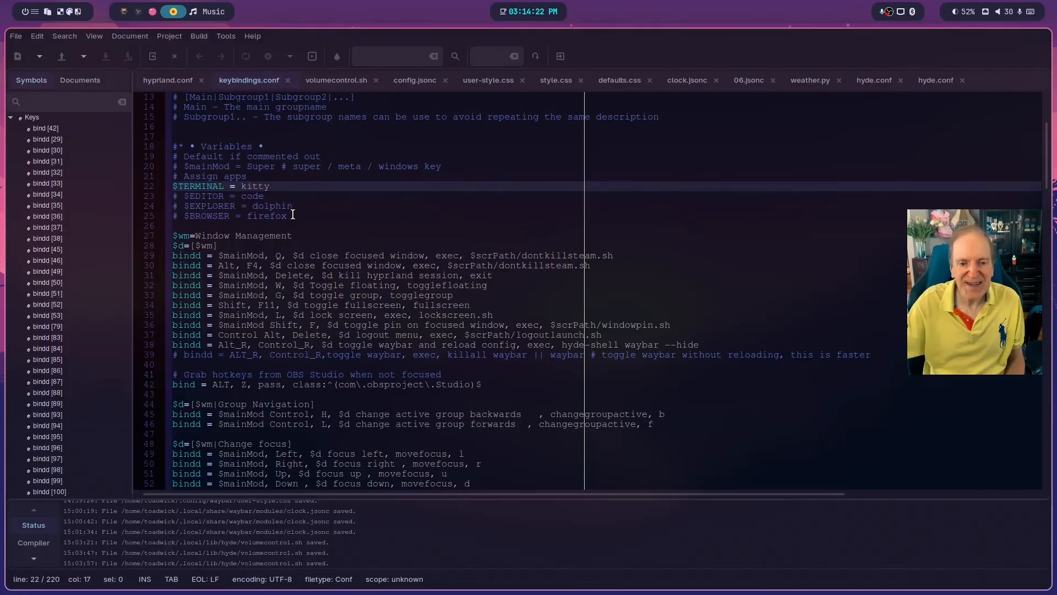
scroll(305, 219, down, 2)
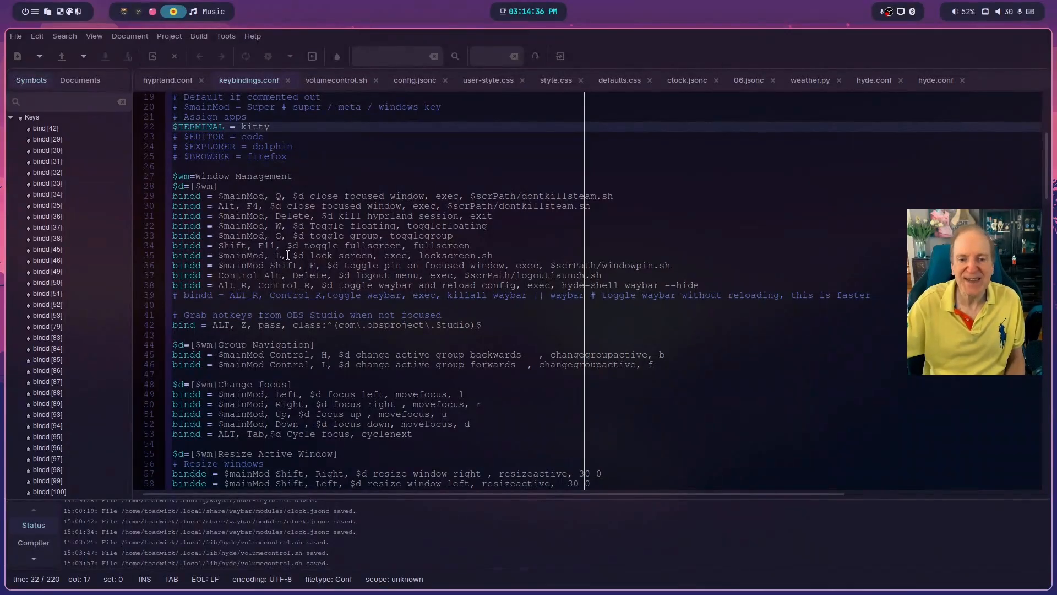
Step: Examine the OBS Studio hotkey bind in keybindings.conf, including its ALT, Z keys, pass dispatcher and window class pattern
scroll(292, 220, down, 2)
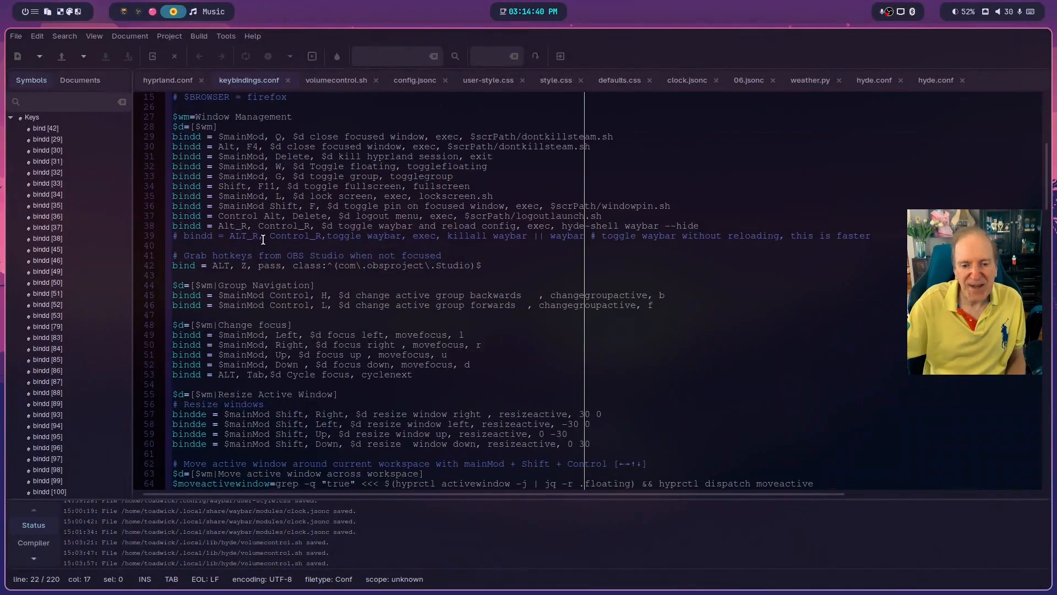
drag(173, 267, 333, 267)
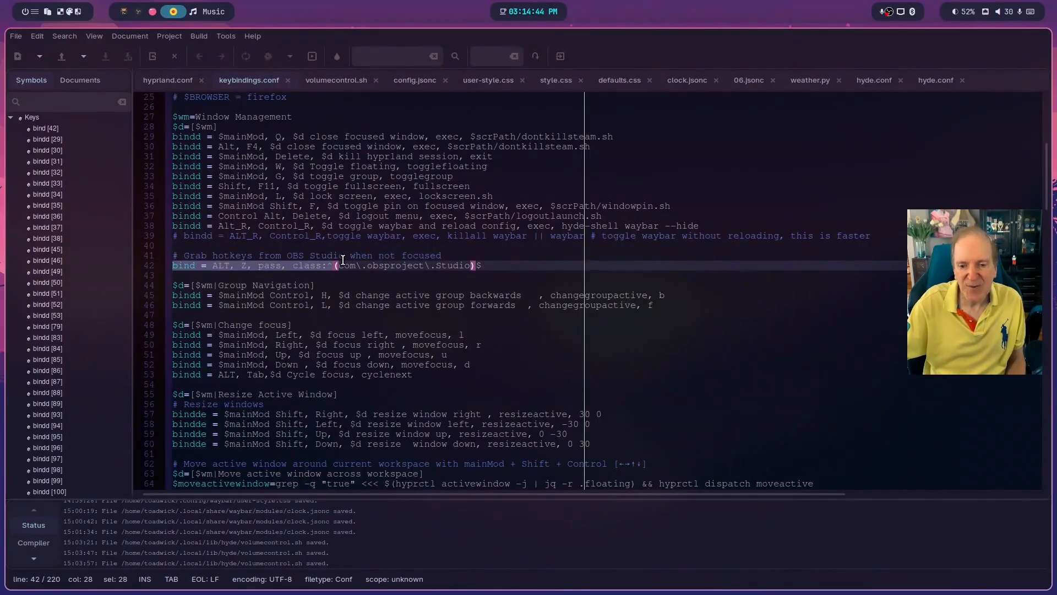
click(502, 266)
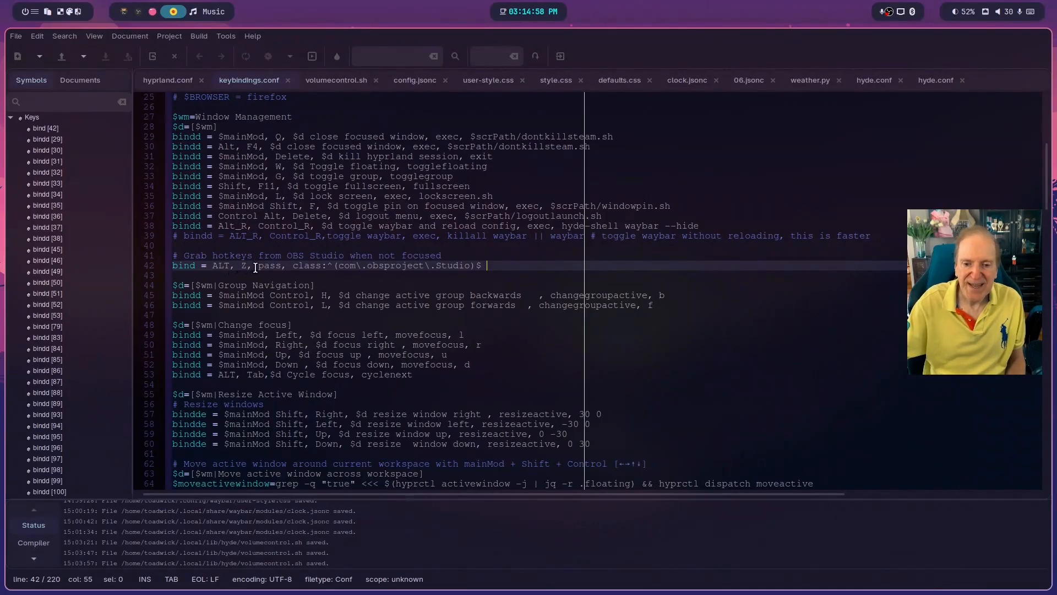
drag(258, 266, 282, 266)
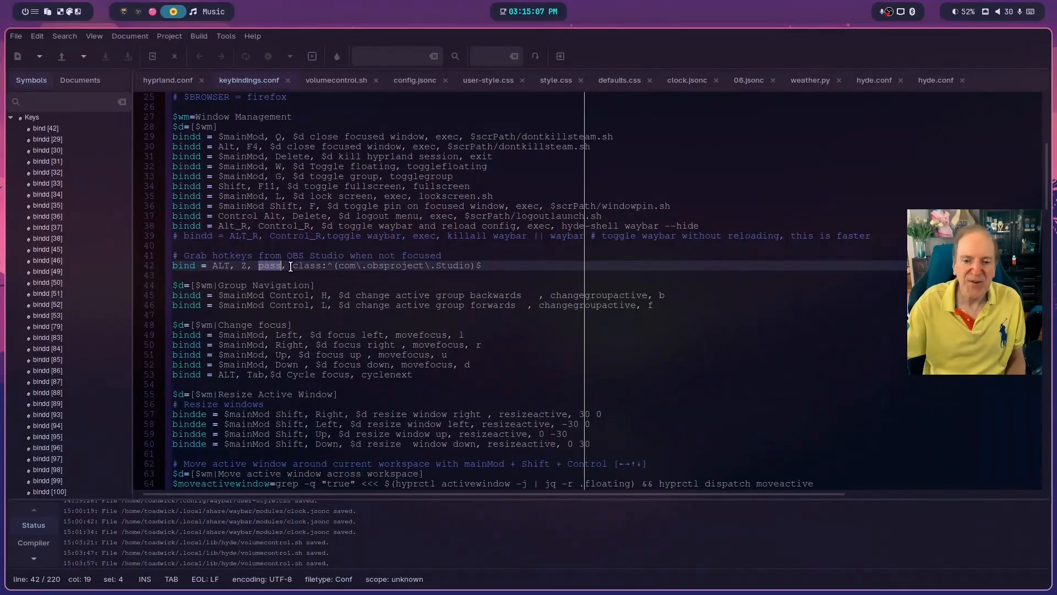
drag(293, 266, 463, 266)
click(337, 264)
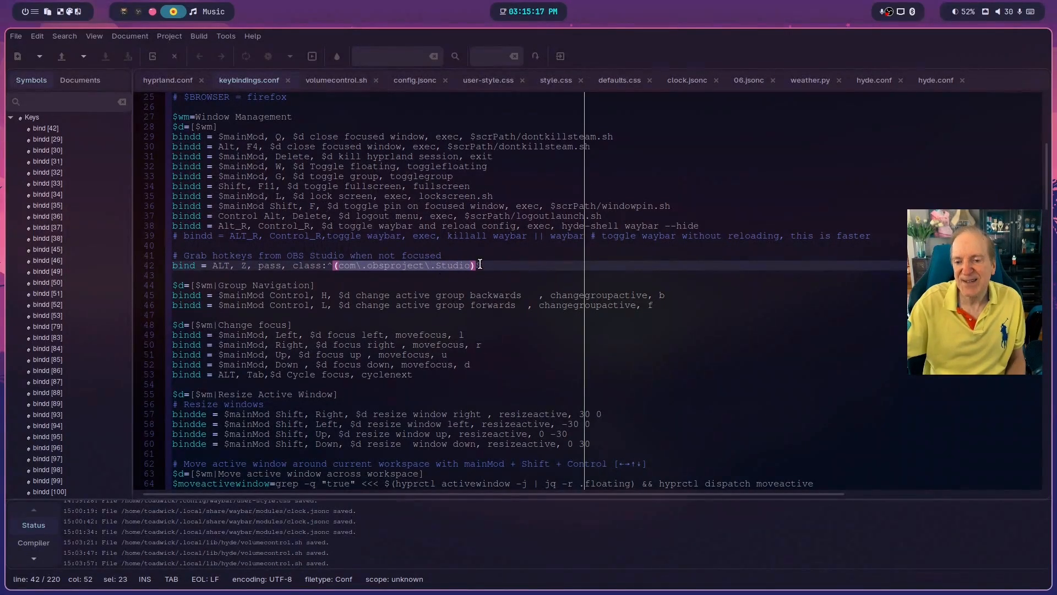
click(489, 265)
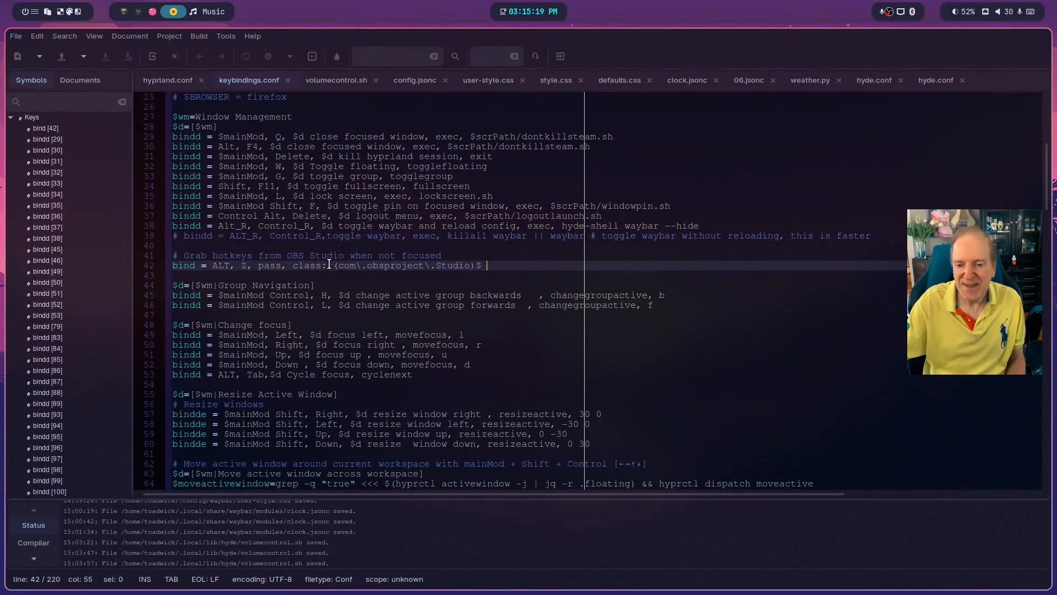
drag(329, 264, 173, 266)
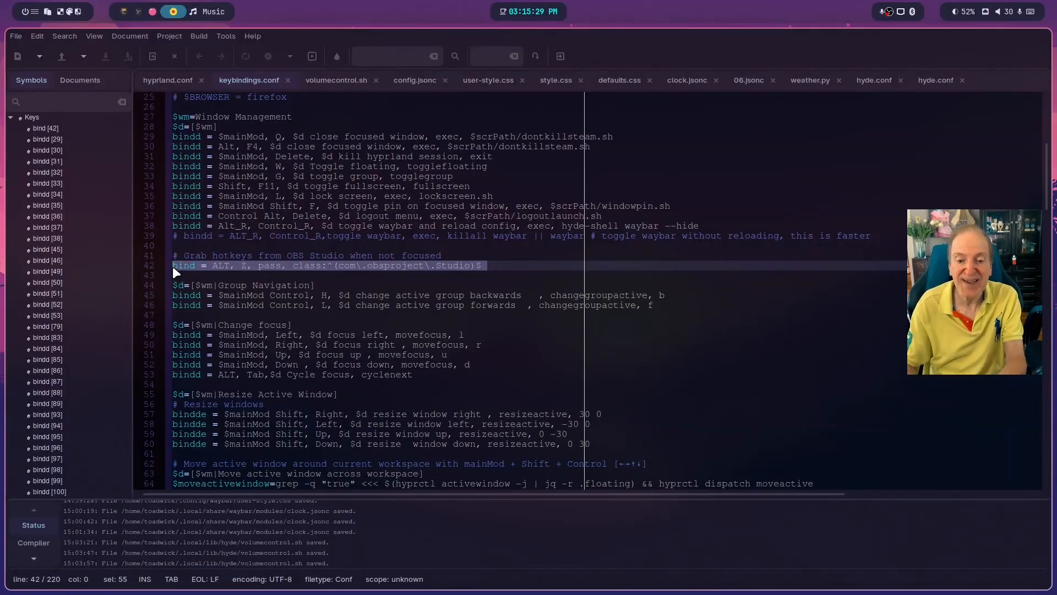
Step: Enlarge the editor text by four zoom levels and deselect the OBS Studio hotkey line
key(ctrl+plus)
key(ctrl+plus)
key(ctrl+plus)
key(ctrl+plus)
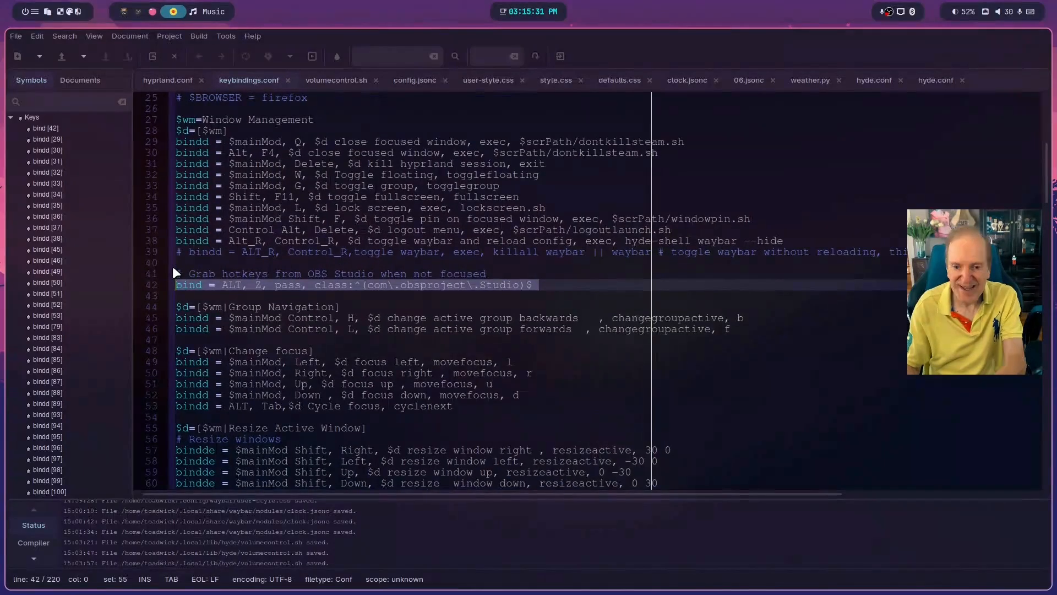
click(329, 336)
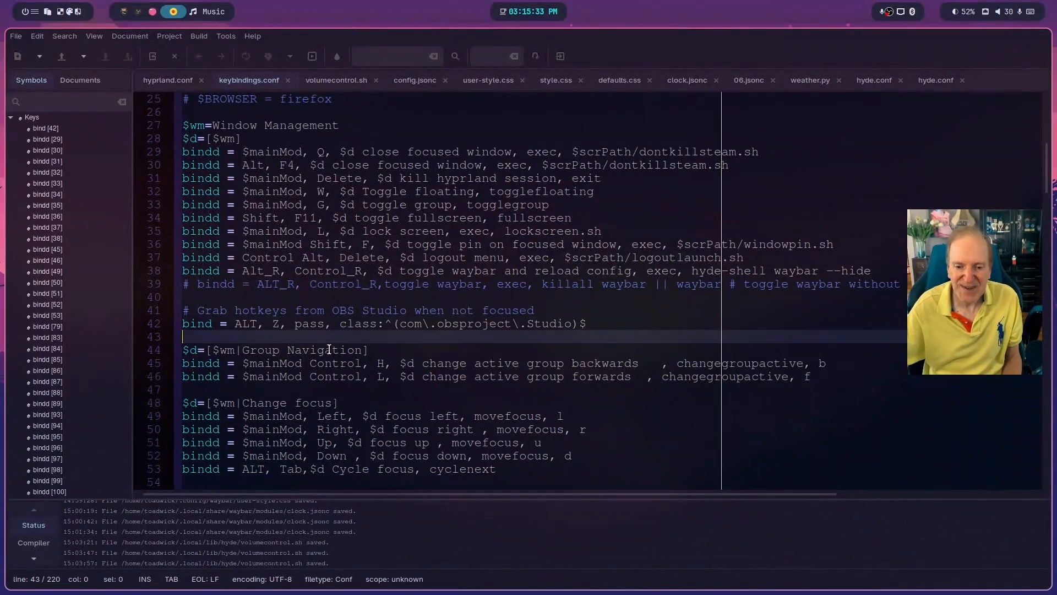
Step: Read through the focus, resize, launcher, hardware, utilities, theming and workspace sections of keybindings.conf, ending at the launcher apps
scroll(438, 346, down, 2)
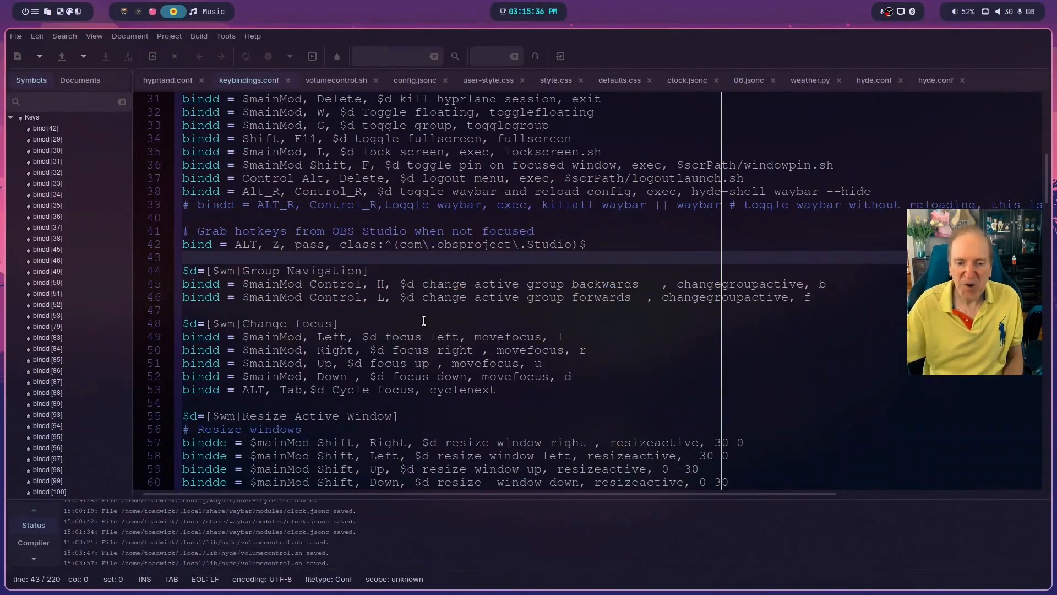
scroll(432, 313, down, 4)
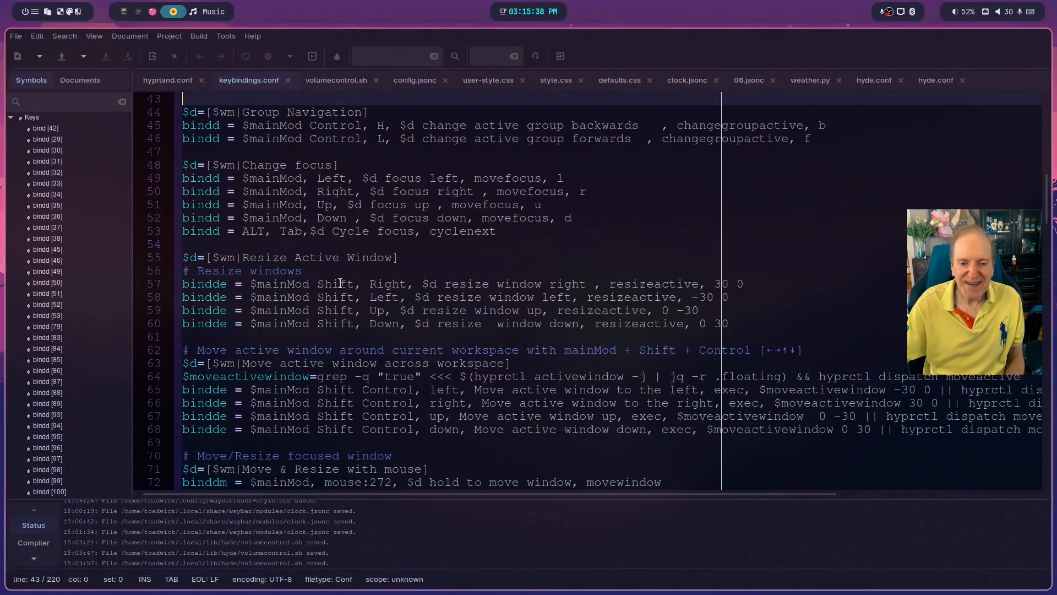
scroll(329, 281, down, 6)
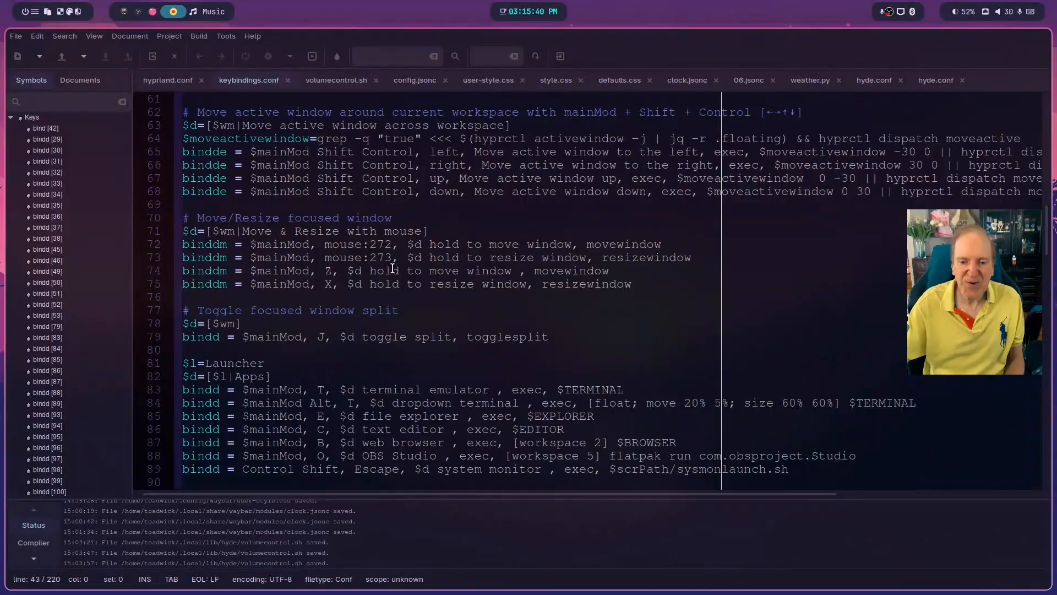
scroll(394, 274, down, 2)
scroll(391, 272, down, 10)
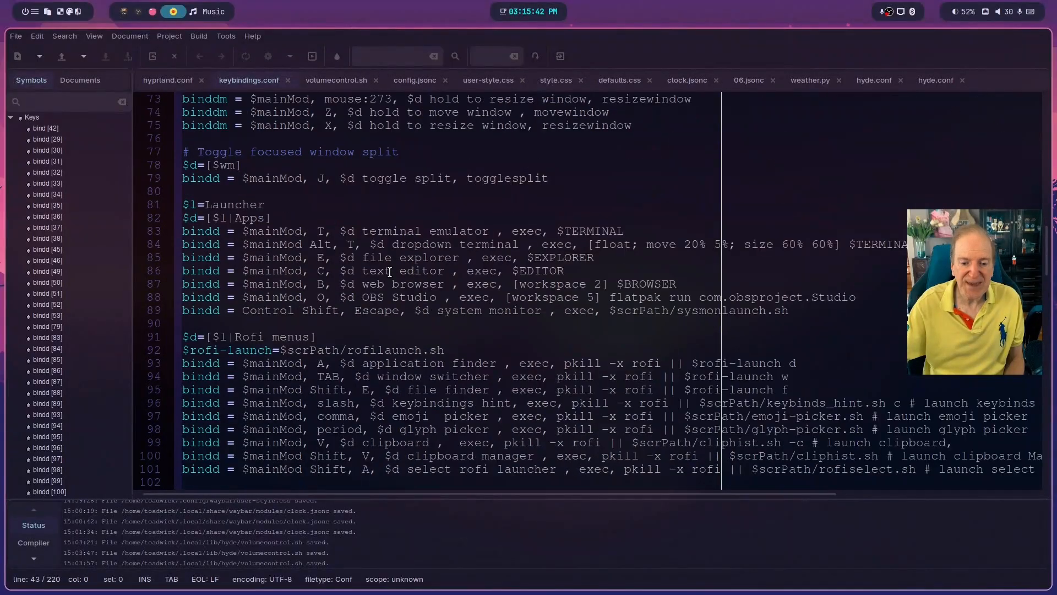
scroll(390, 271, down, 10)
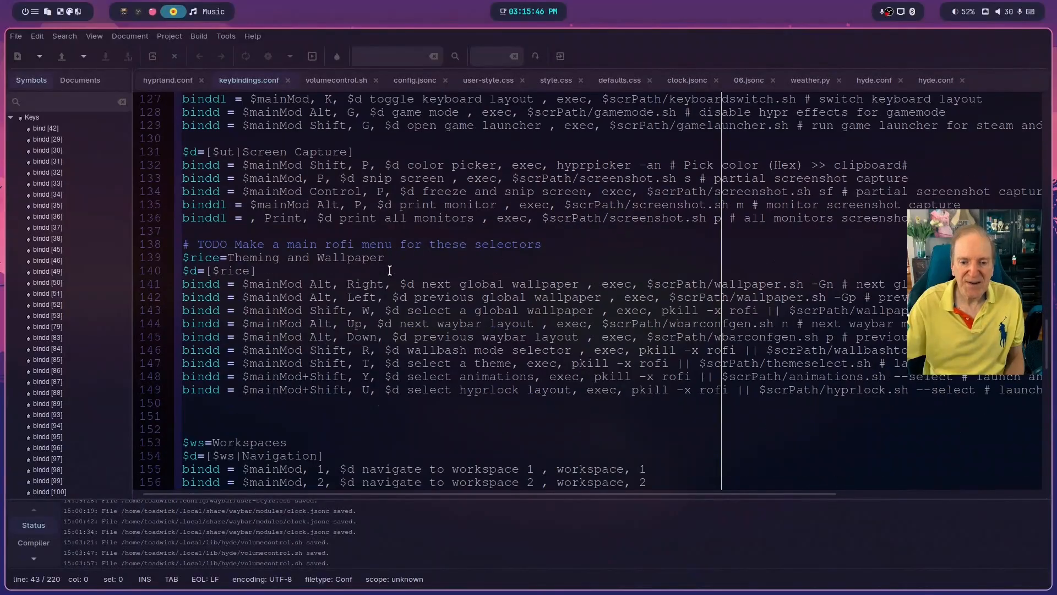
scroll(389, 271, down, 8)
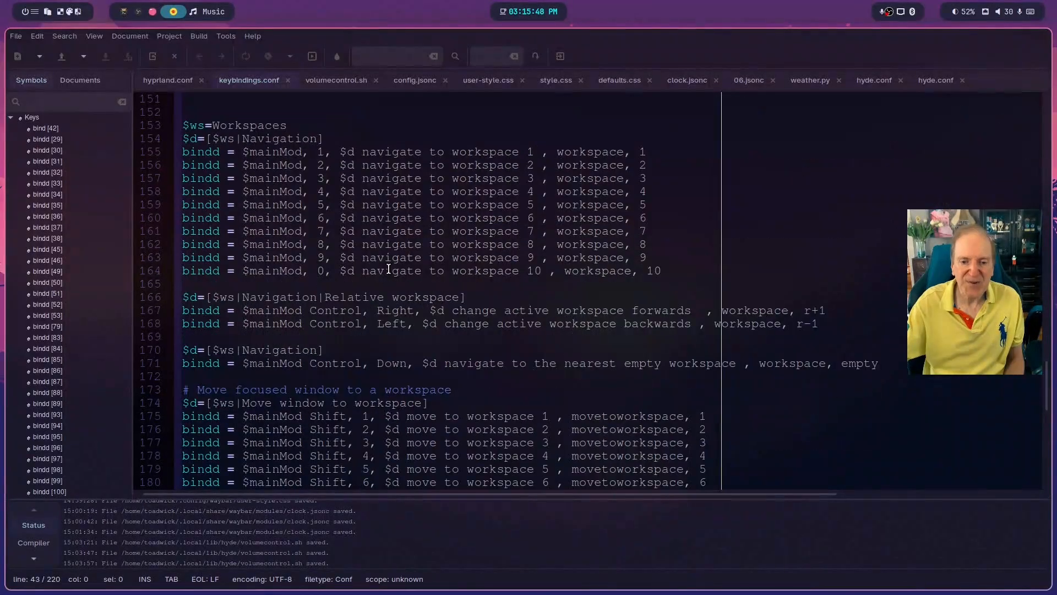
scroll(388, 269, down, 4)
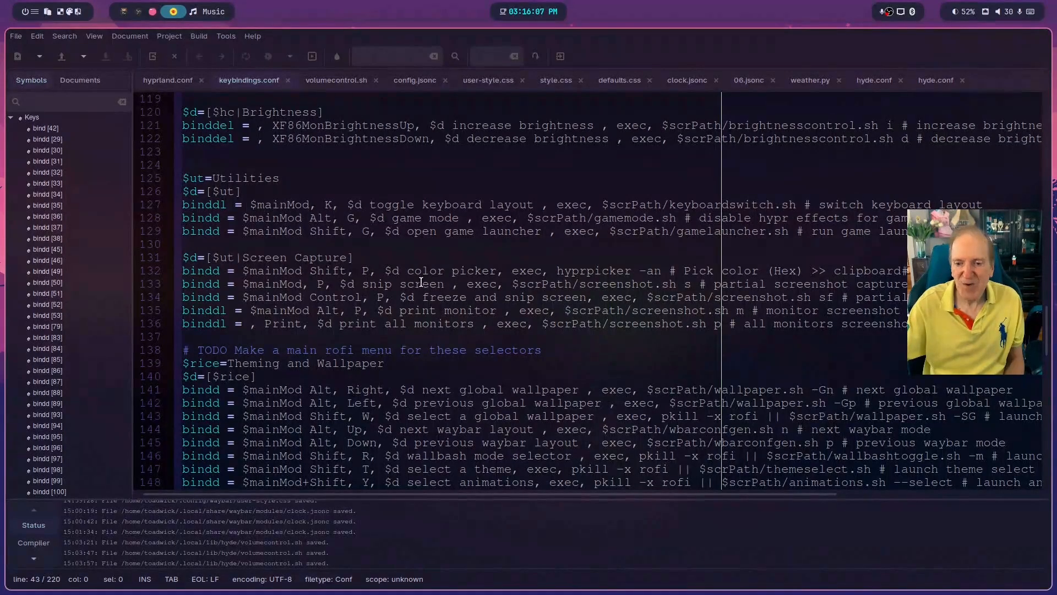
scroll(464, 285, up, 4)
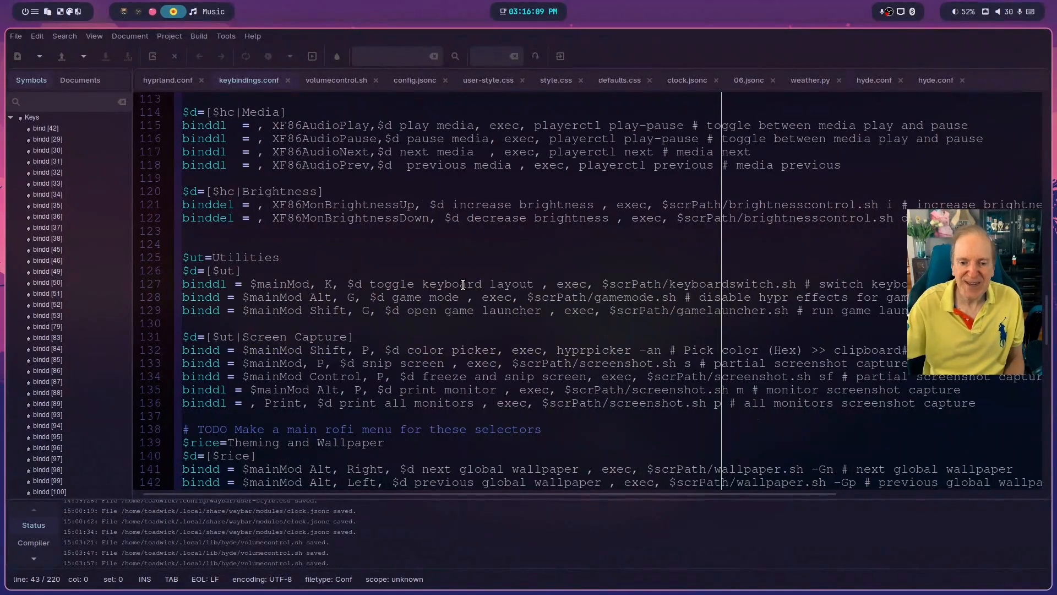
scroll(368, 304, up, 6)
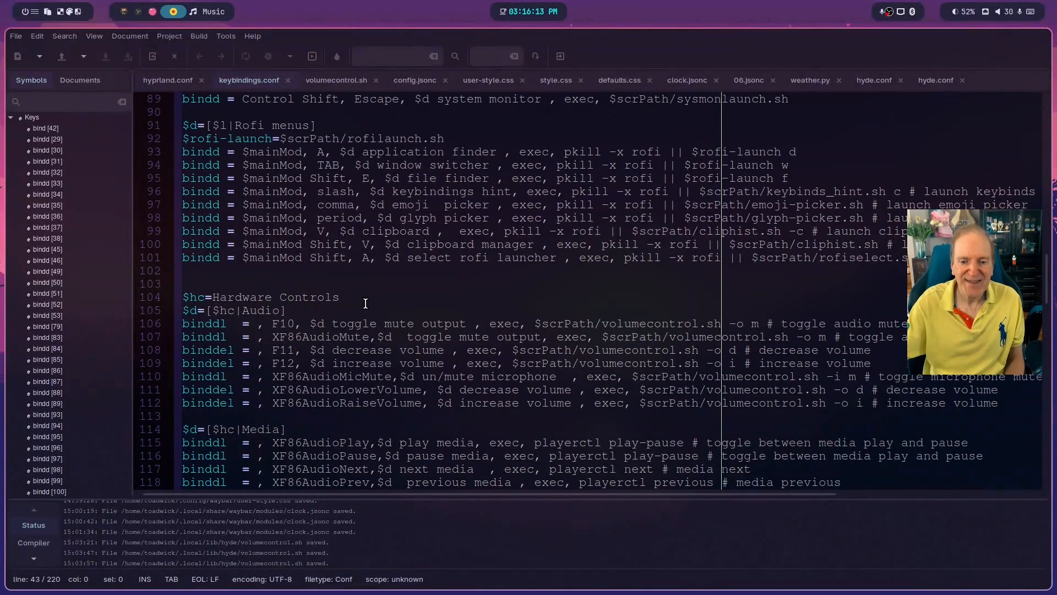
scroll(435, 295, up, 6)
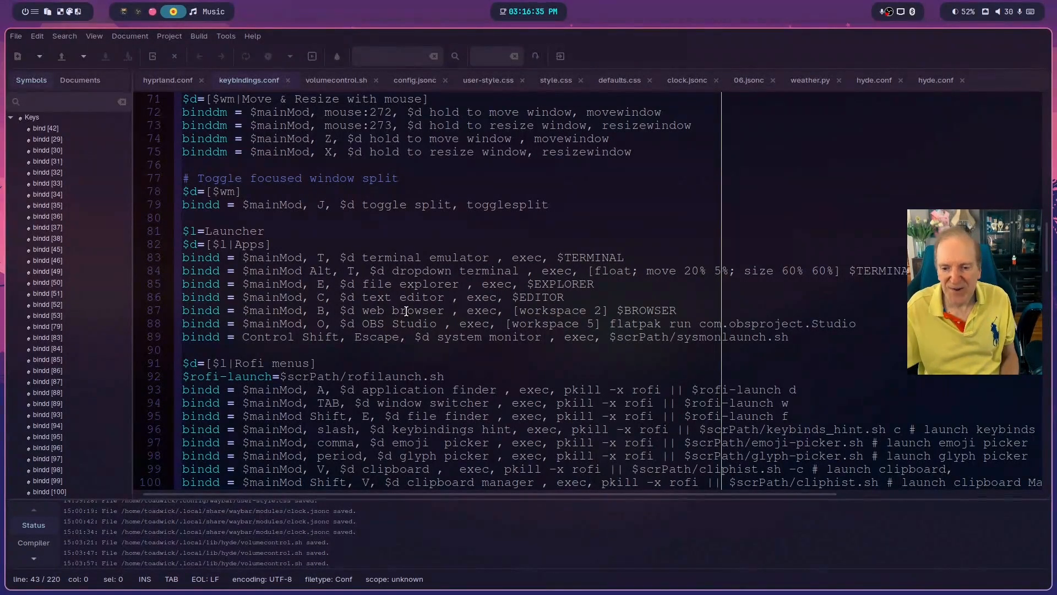
Step: Add a semicolon after "workspace 2" in the web browser bind and save keybindings.conf
drag(512, 312, 609, 308)
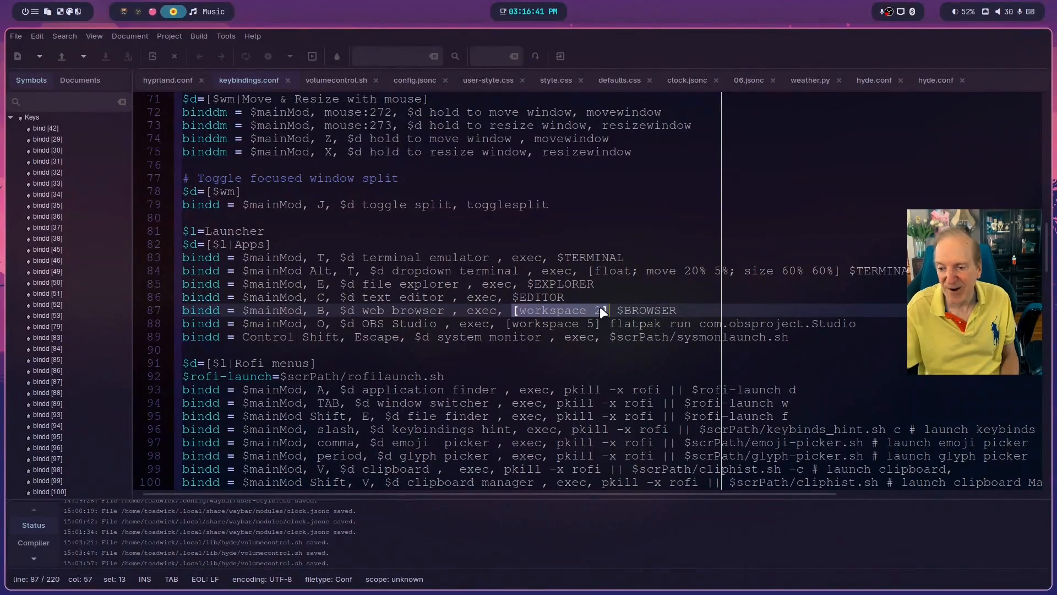
click(600, 307)
text(;)
click(612, 289)
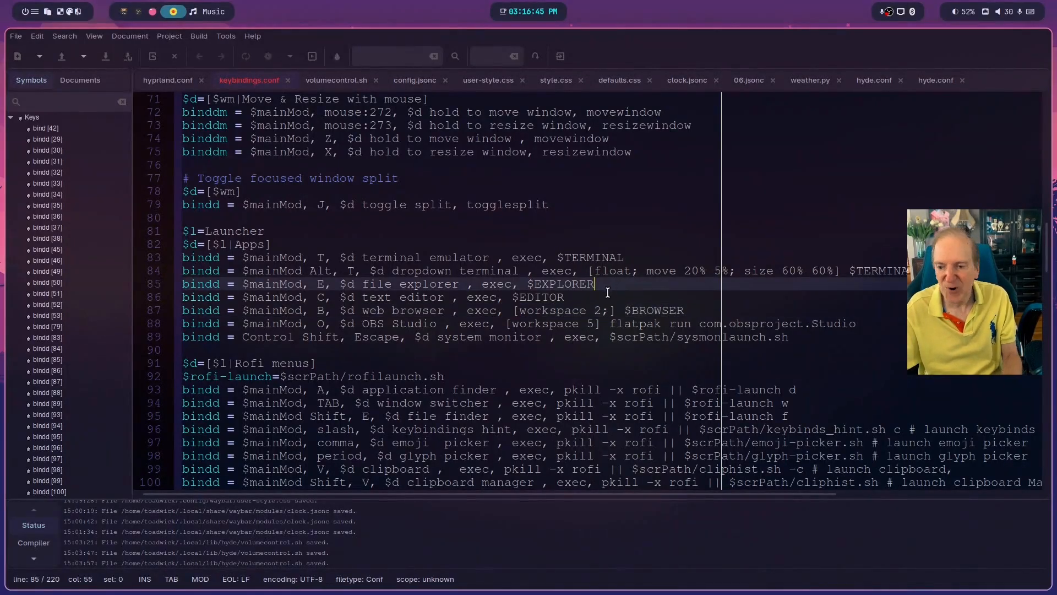
key(ctrl+s)
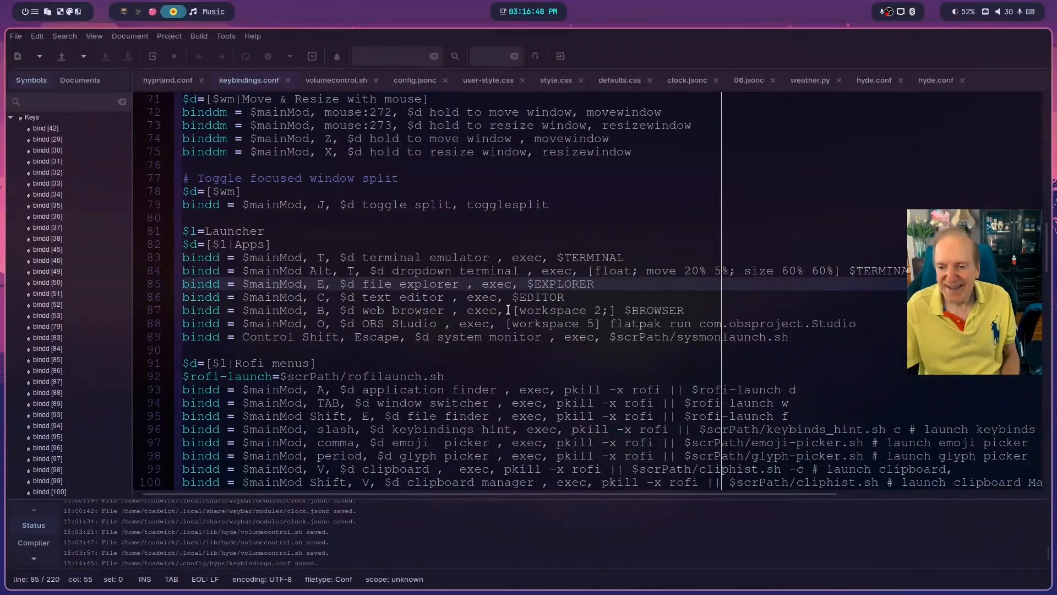
Step: Examine the web browser bind's workspace rule, $d variable and description text
drag(512, 310, 615, 311)
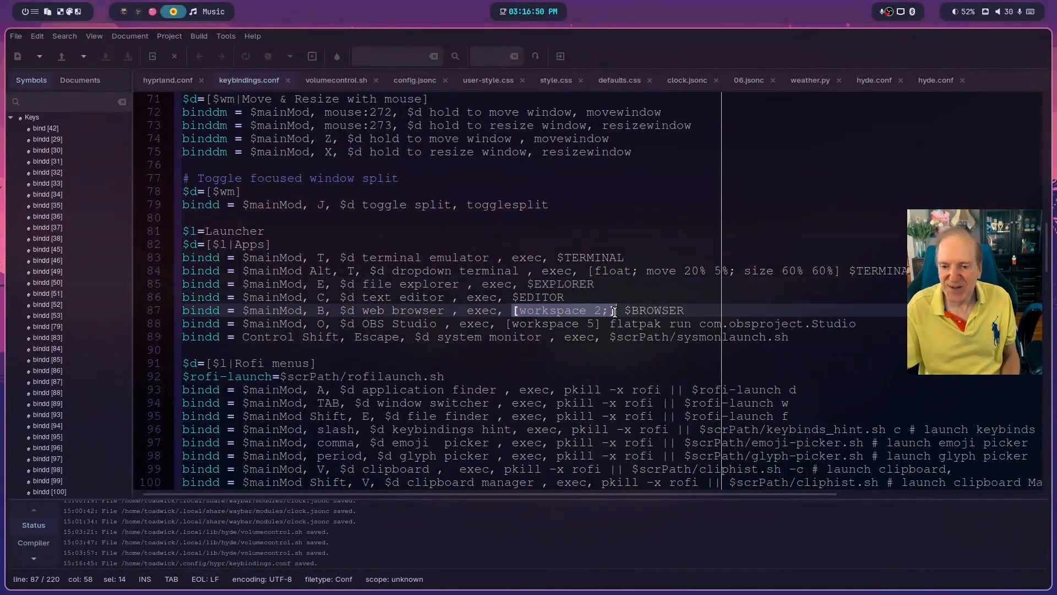
double_click(341, 312)
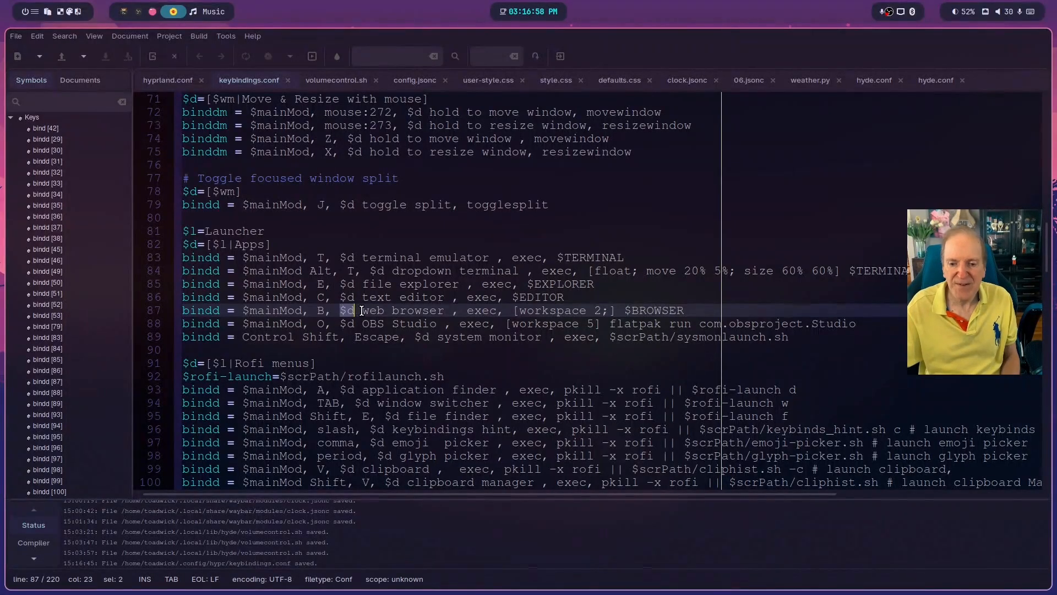
drag(361, 311, 445, 311)
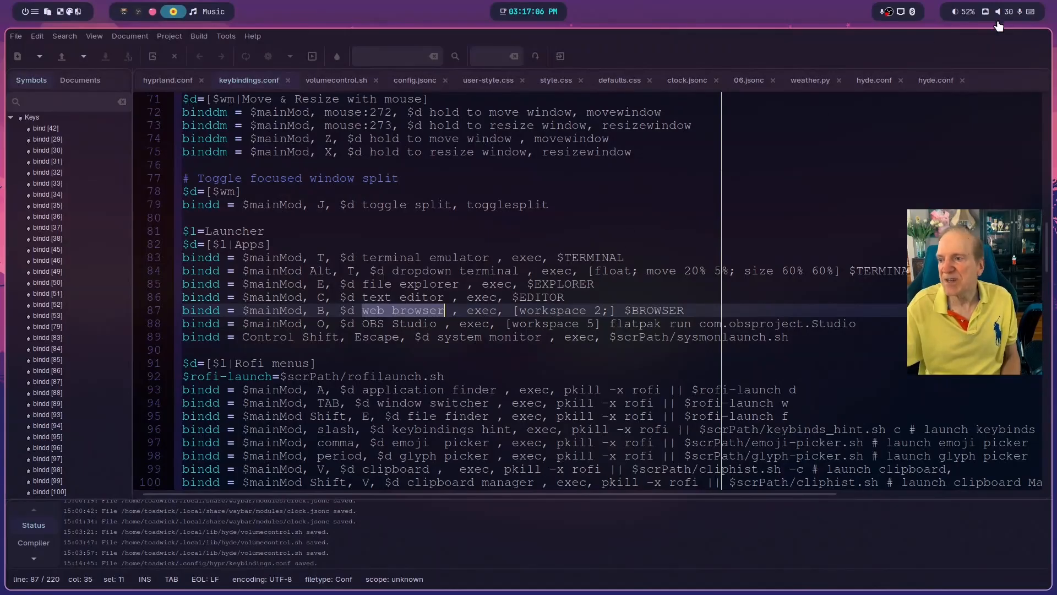
Step: Open the keybindings list, check its Misc and Launcher app entries against the configuration file, and close it
key(super+slash)
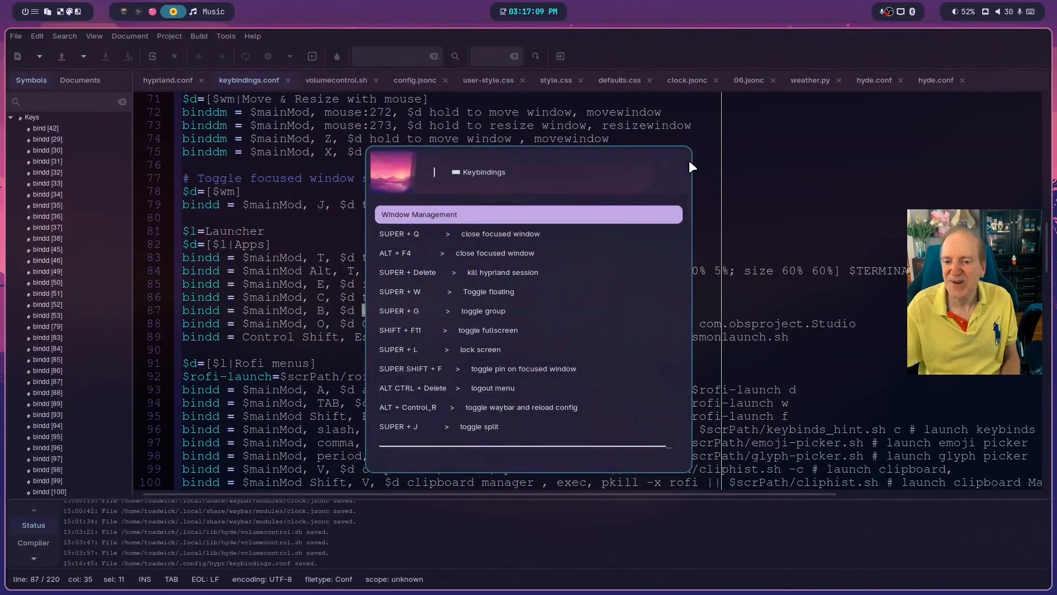
scroll(572, 267, down, 12)
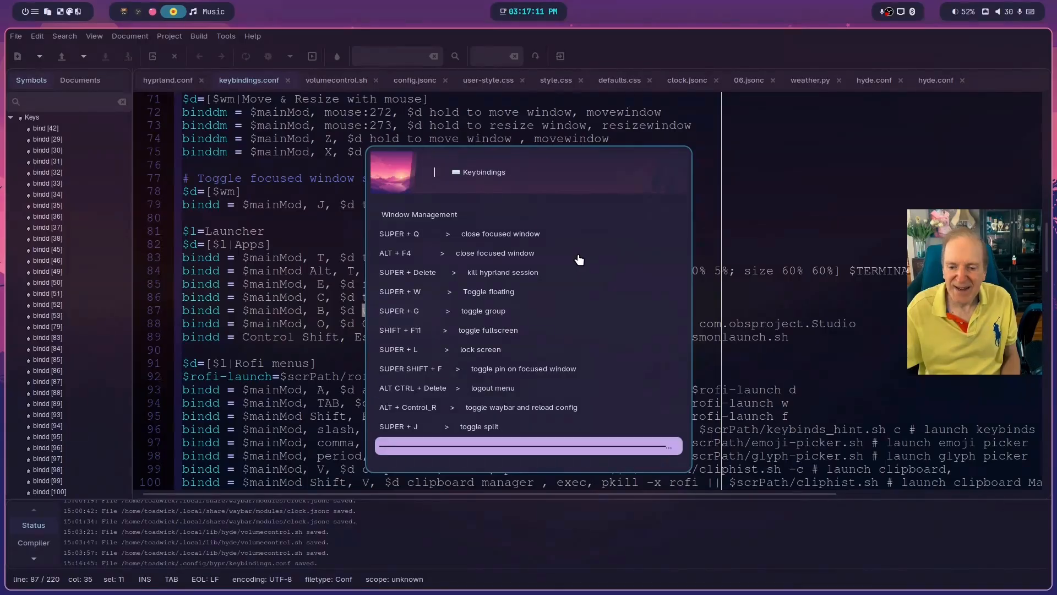
scroll(579, 259, down, 15)
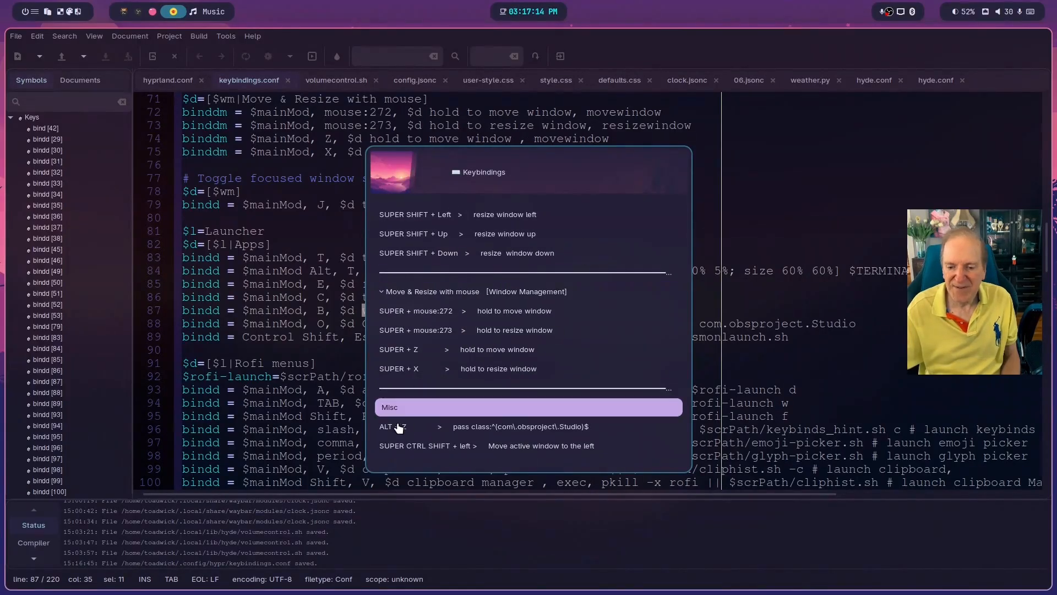
scroll(537, 419, down, 2)
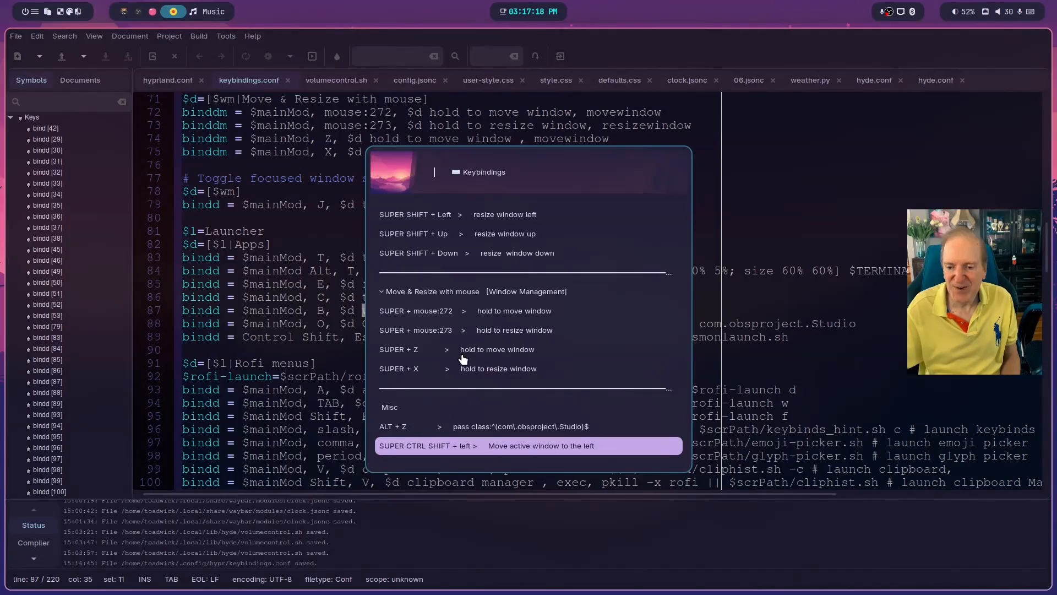
scroll(509, 392, down, 5)
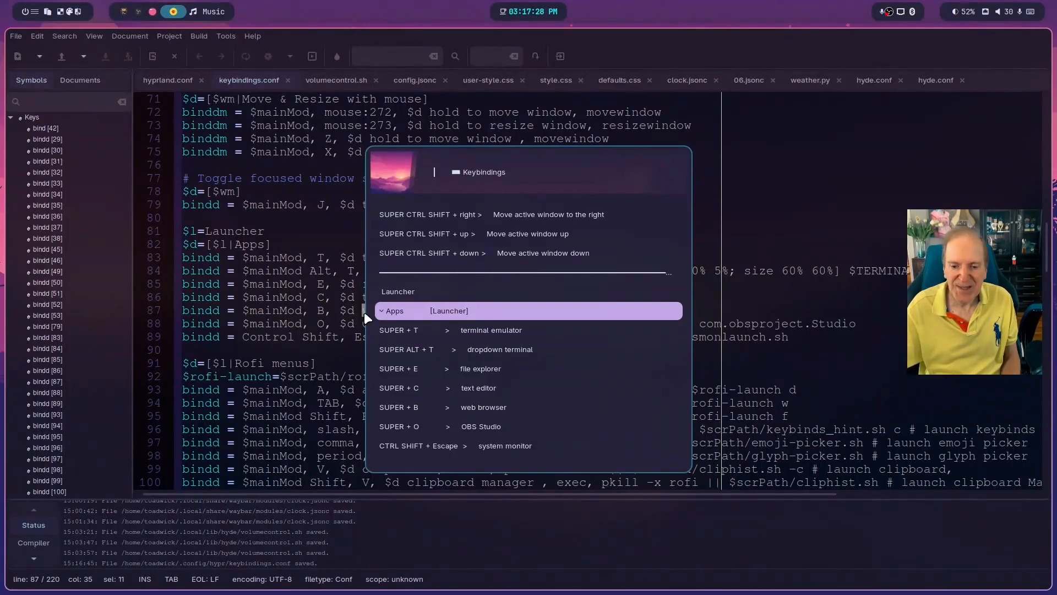
key(Escape)
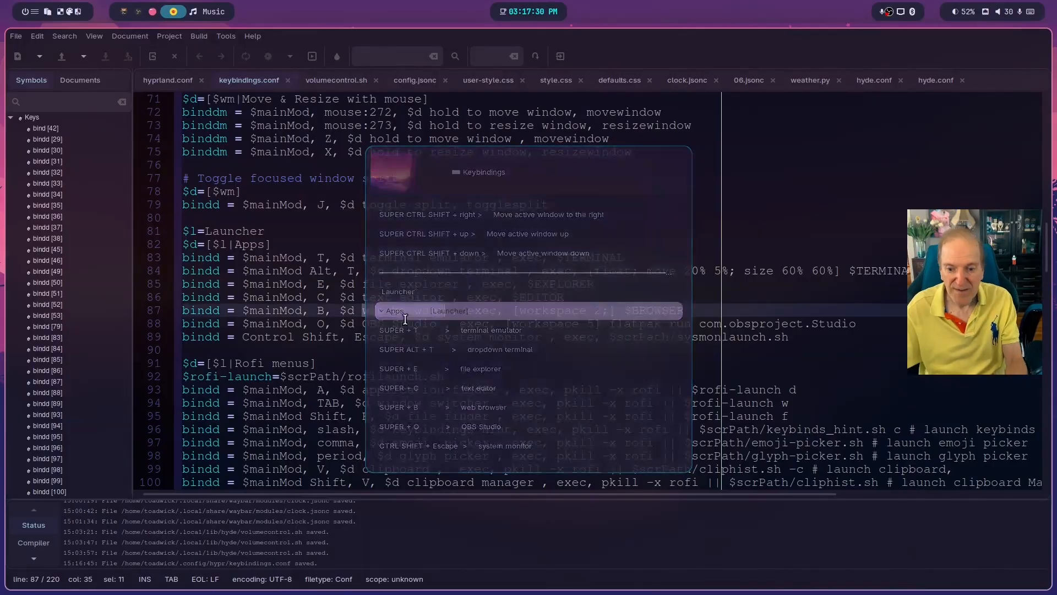
Step: Compare the web browser bind's description with the OBS Studio bind's workspace rule in the launcher apps section
scroll(363, 313, down, 2)
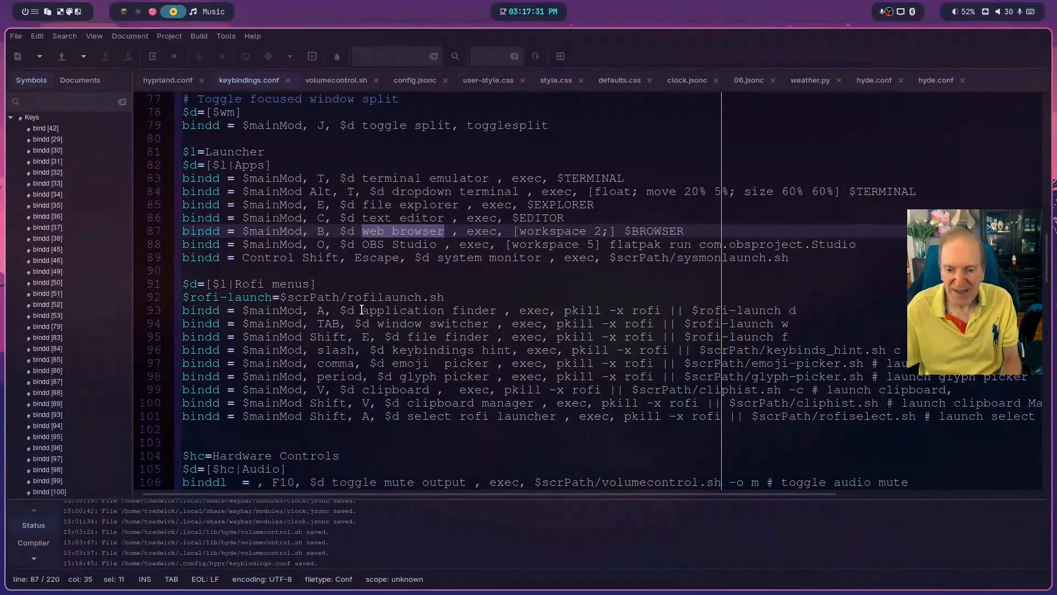
click(364, 230)
drag(363, 230, 443, 230)
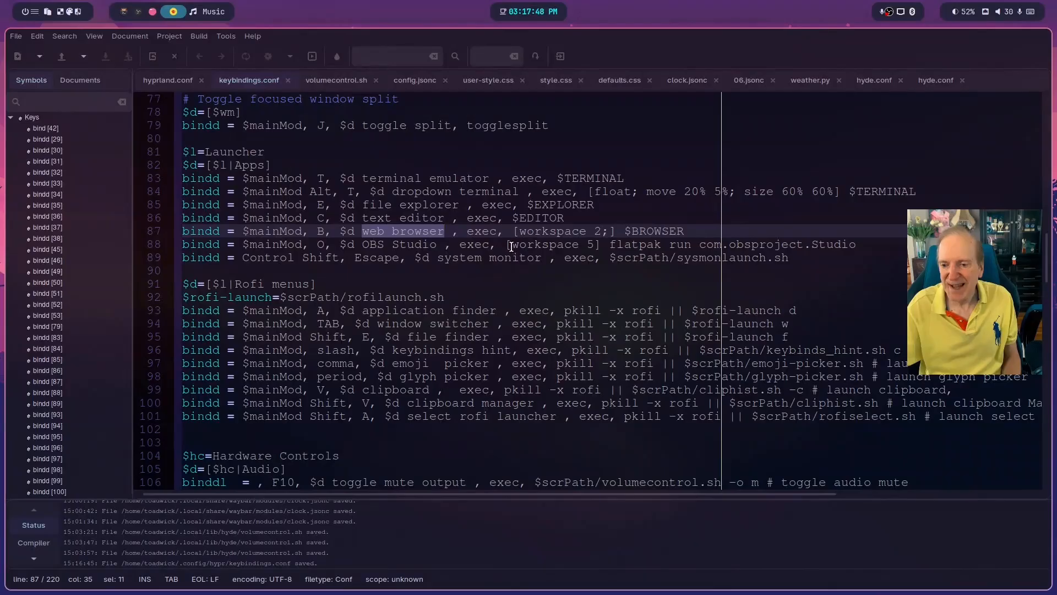
drag(505, 245, 602, 245)
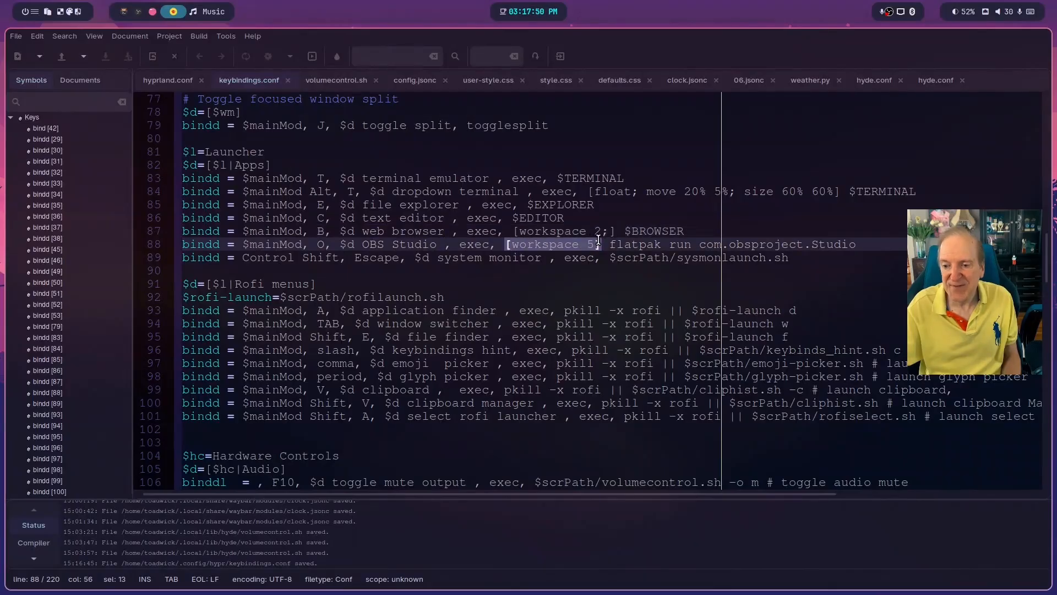
click(586, 272)
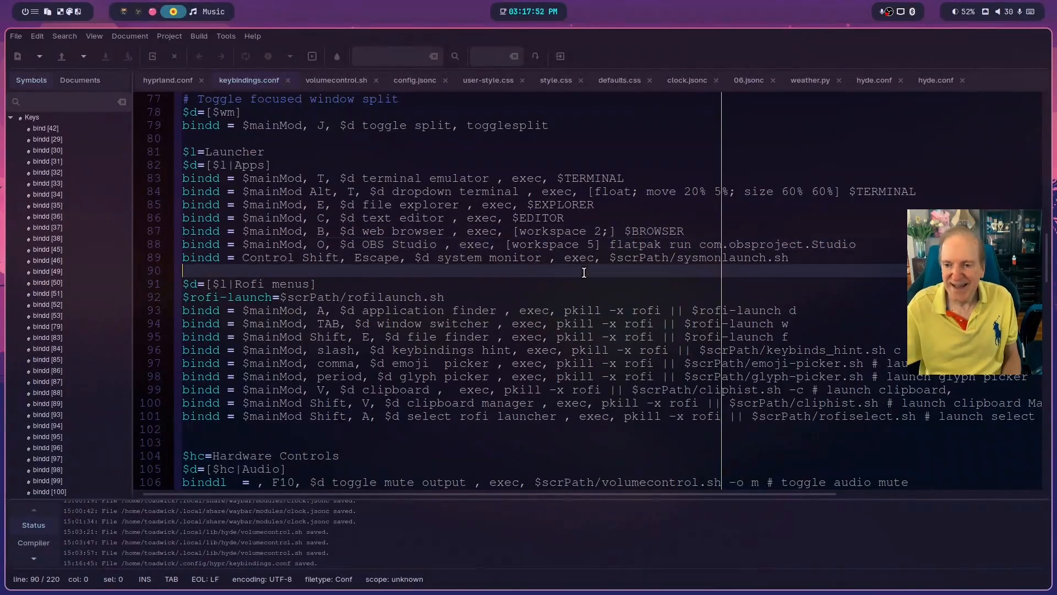
Step: Find the Hardware Controls audio binds and test the volume controls by raising the volume to 36 and lowering it to 28
scroll(549, 267, down, 2)
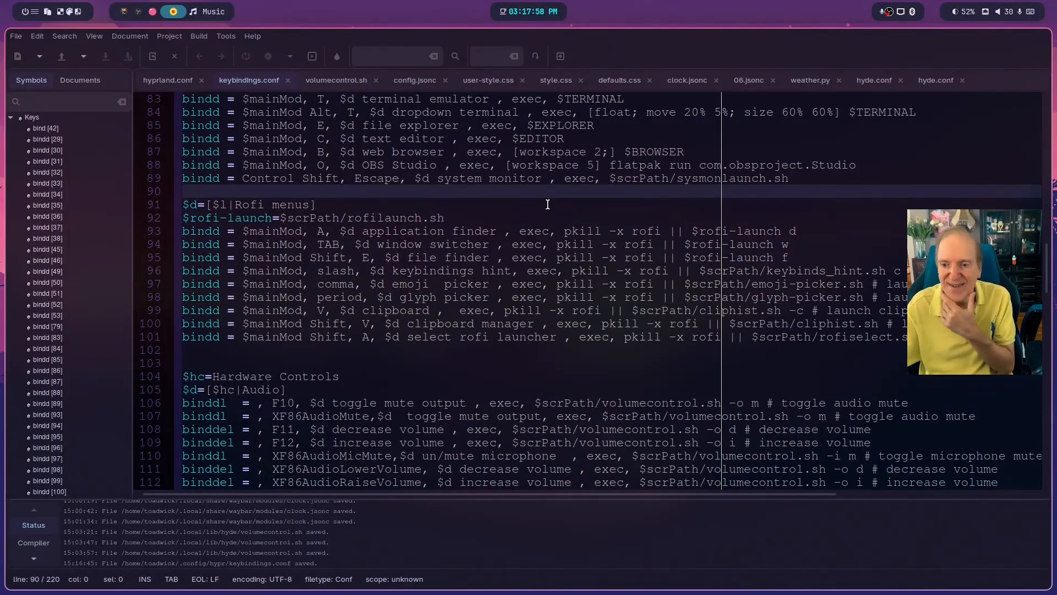
scroll(528, 275, down, 2)
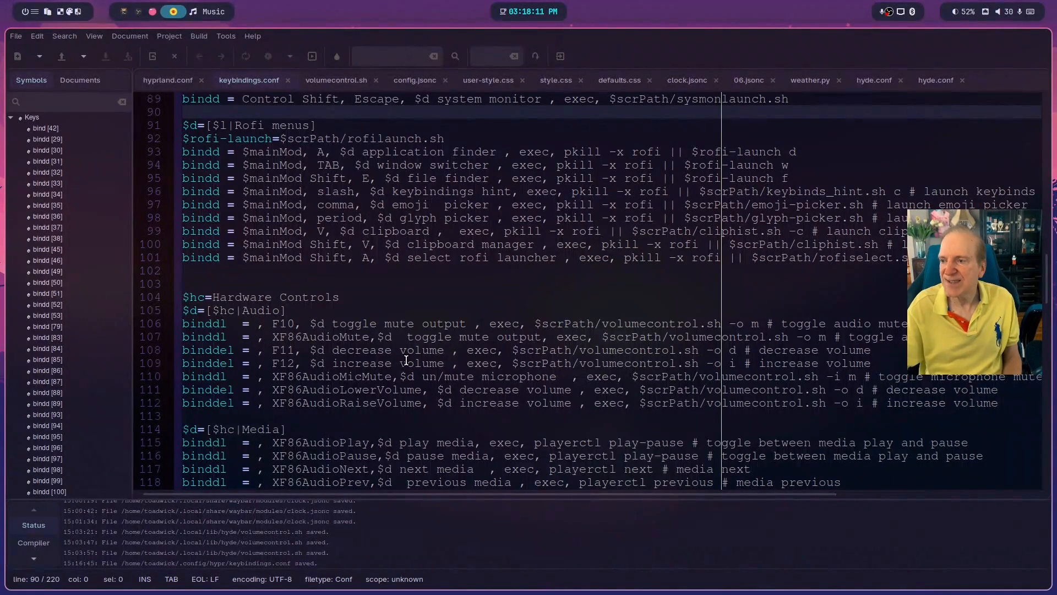
key(XF86AudioRaiseVolume)
key(XF86AudioRaiseVolume)
key(XF86AudioRaiseVolume)
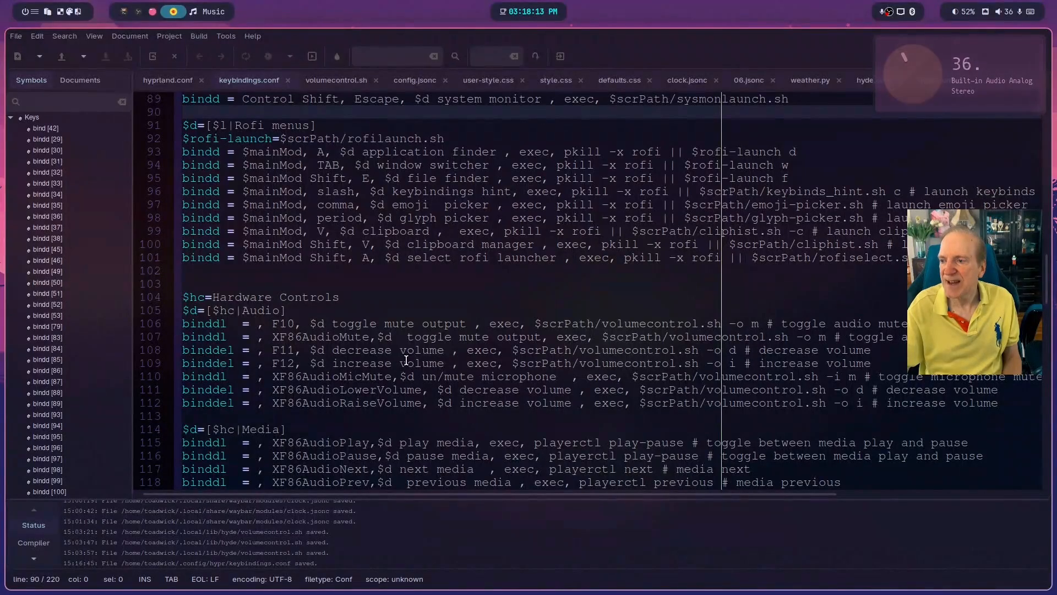
key(XF86AudioLowerVolume)
key(XF86AudioLowerVolume)
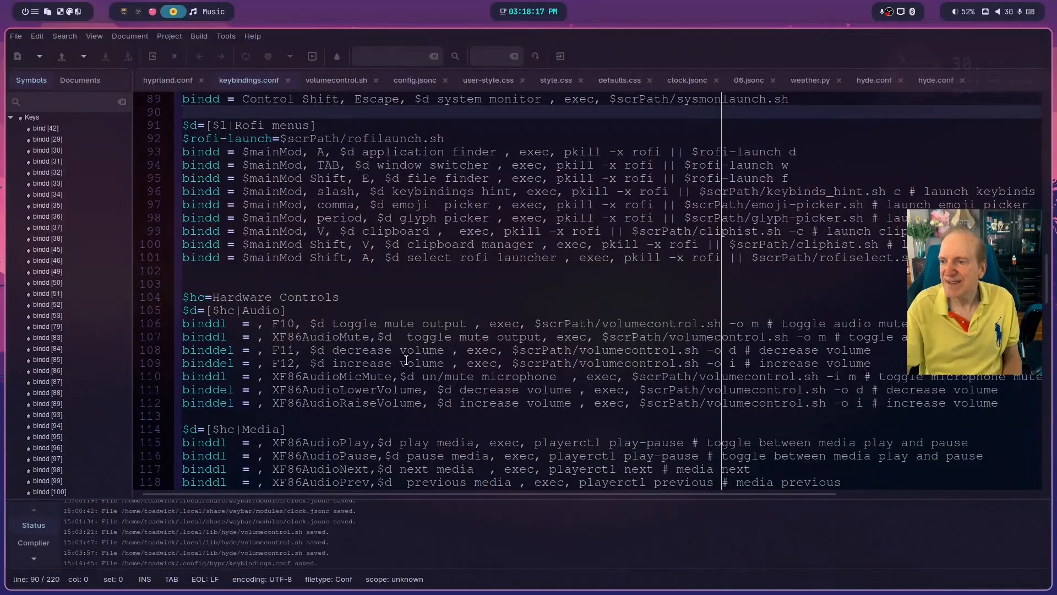
key(XF86AudioLowerVolume)
key(XF86AudioLowerVolume)
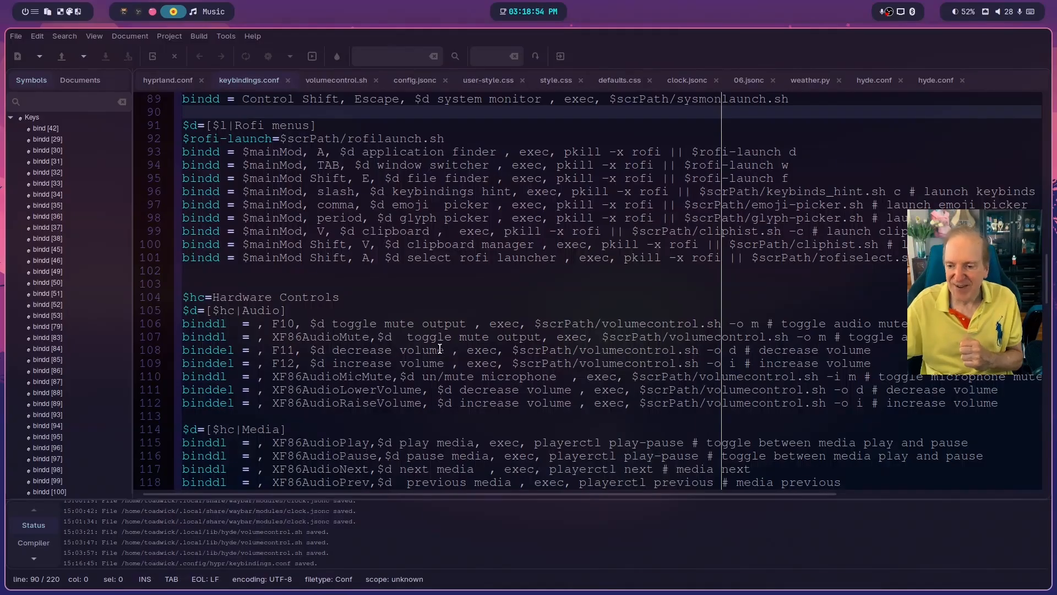
Step: Remove the "el" flags from the XF86AudioLowerVolume bind and restore it to binddel
drag(272, 391, 423, 392)
drag(272, 403, 430, 415)
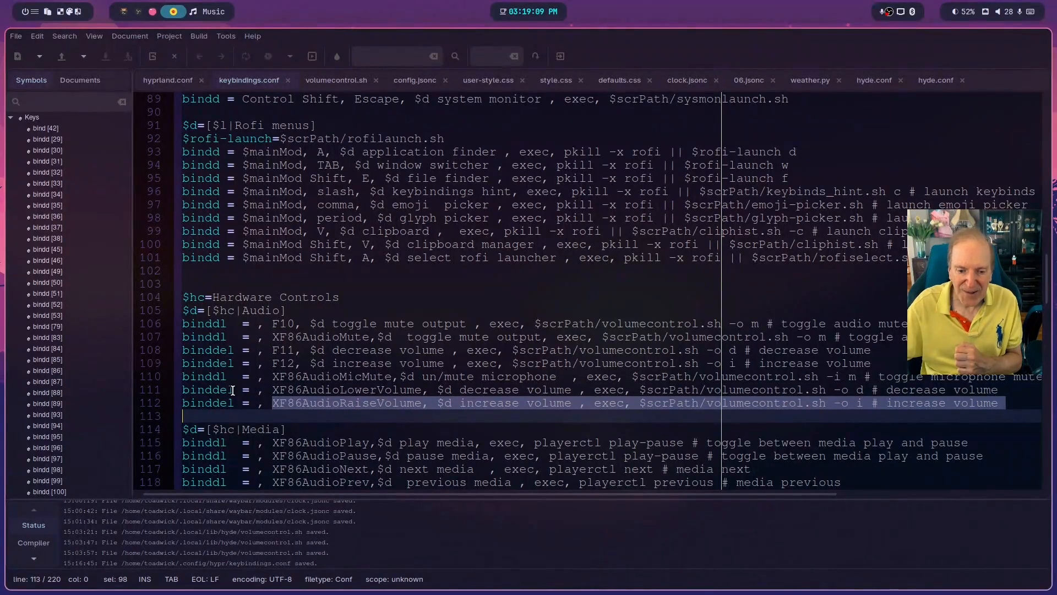
drag(234, 391, 219, 391)
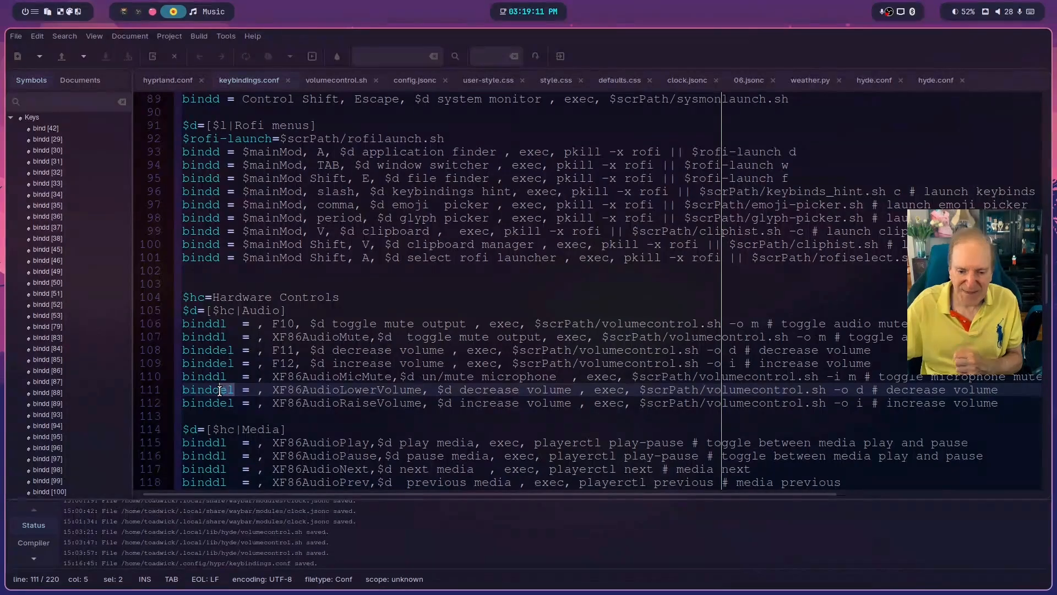
key(BackSpace)
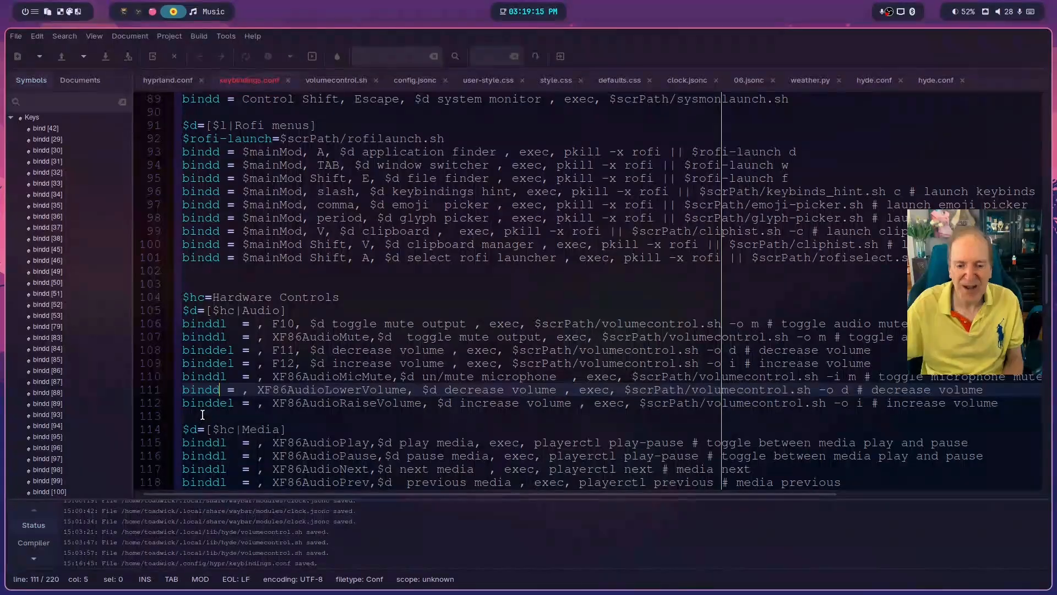
text(el)
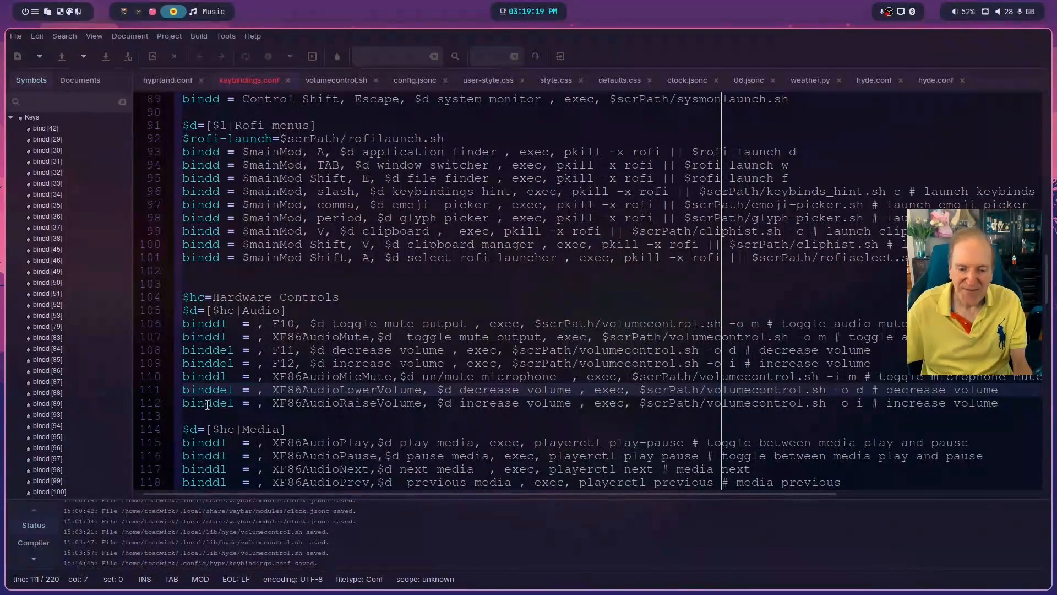
Step: Shorten the XF86AudioLowerVolume and XF86AudioRaiseVolume binds to bind, restore both to binddel, and save keybindings.conf
drag(215, 389, 232, 403)
key(BackSpace)
key(BackSpace)
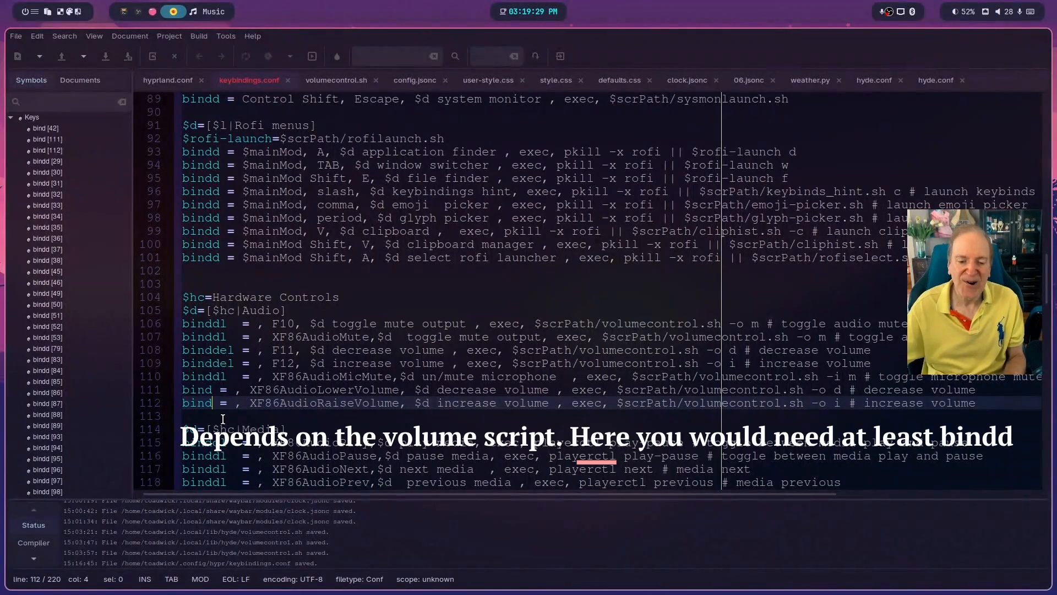
text(del)
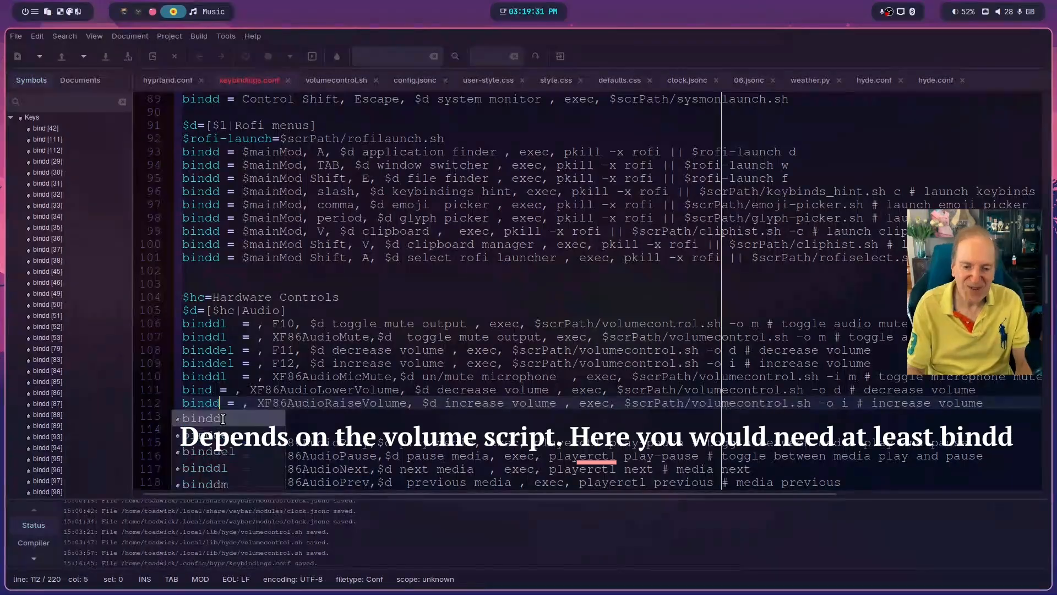
click(212, 388)
text(e)
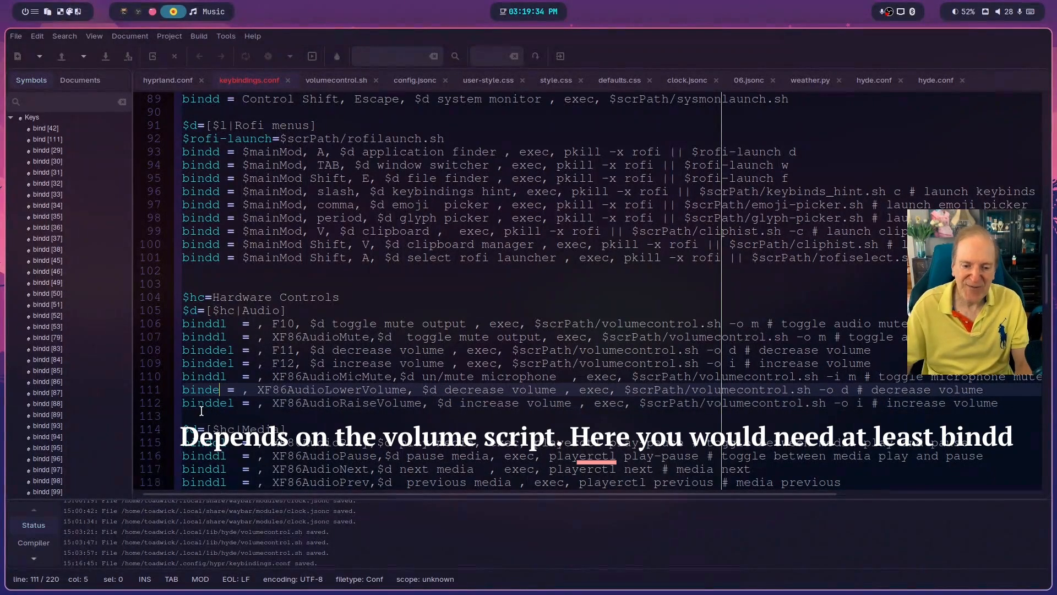
key(BackSpace)
text(del)
key(ctrl+s)
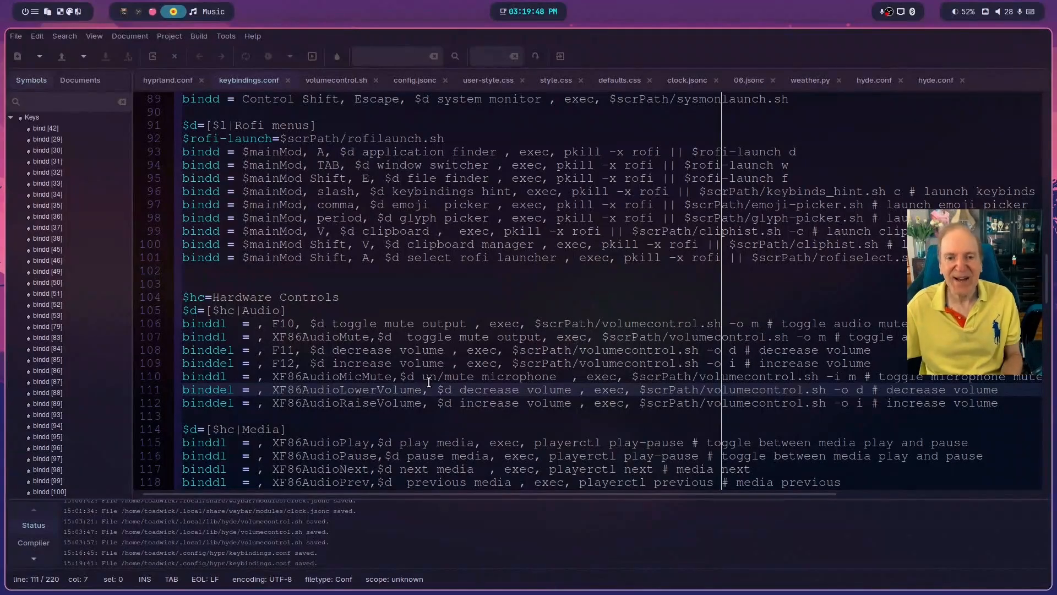
Step: Open hyprland.conf and examine its default app assignments and environment variables
click(164, 80)
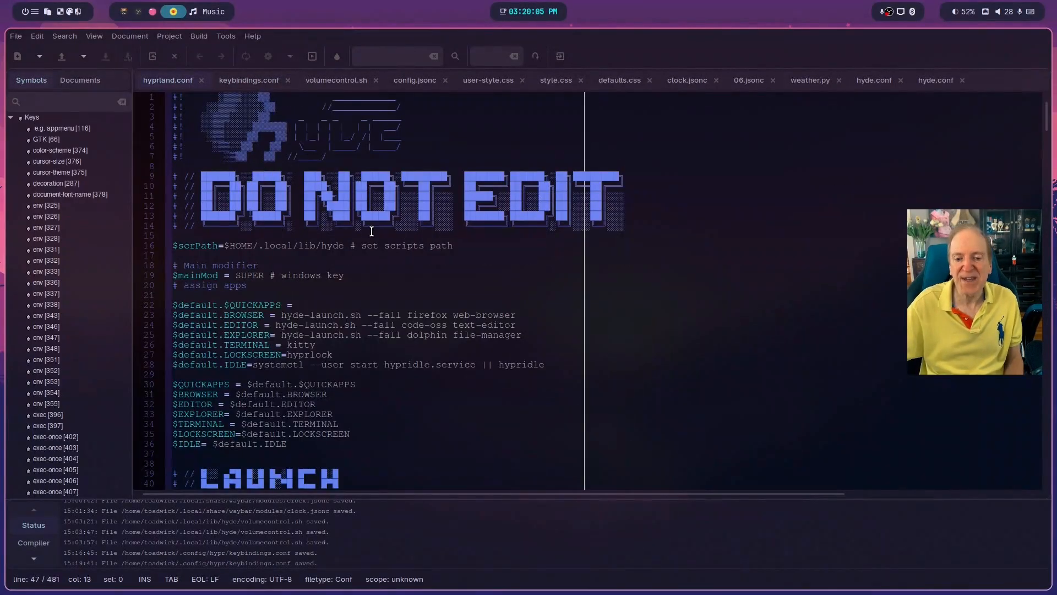
scroll(331, 286, down, 15)
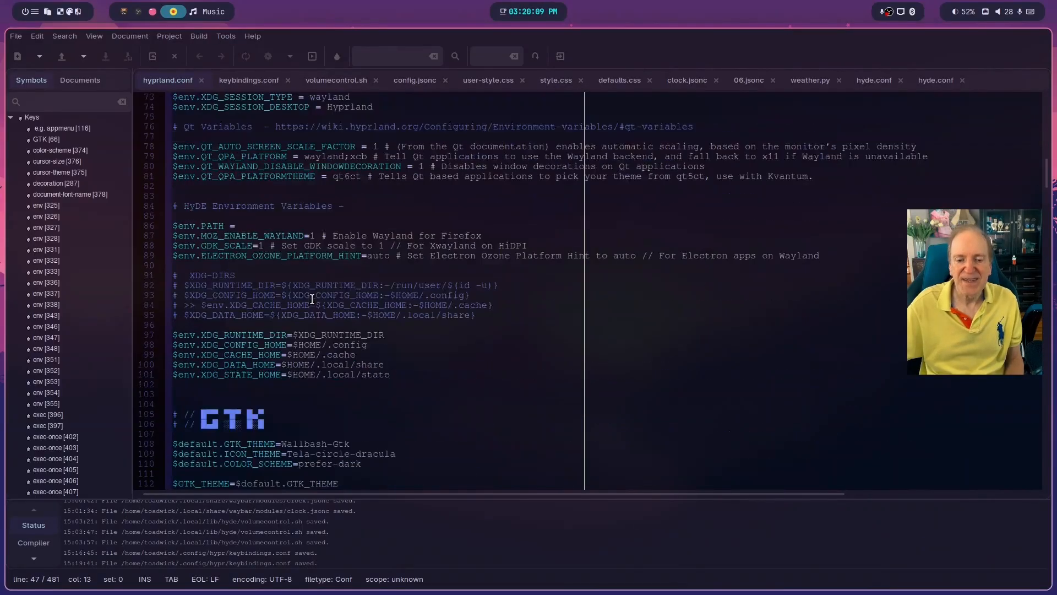
scroll(303, 285, up, 7)
scroll(303, 286, up, 8)
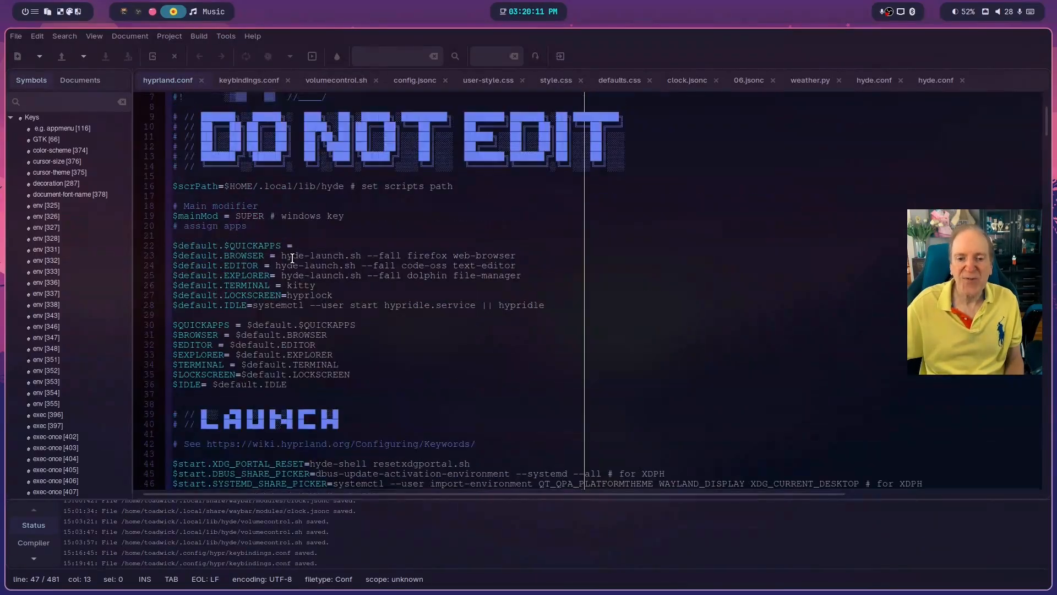
Step: Open ~/.config/hypr/hyde.conf and examine its commented-out Apps and Launch override variables
click(934, 78)
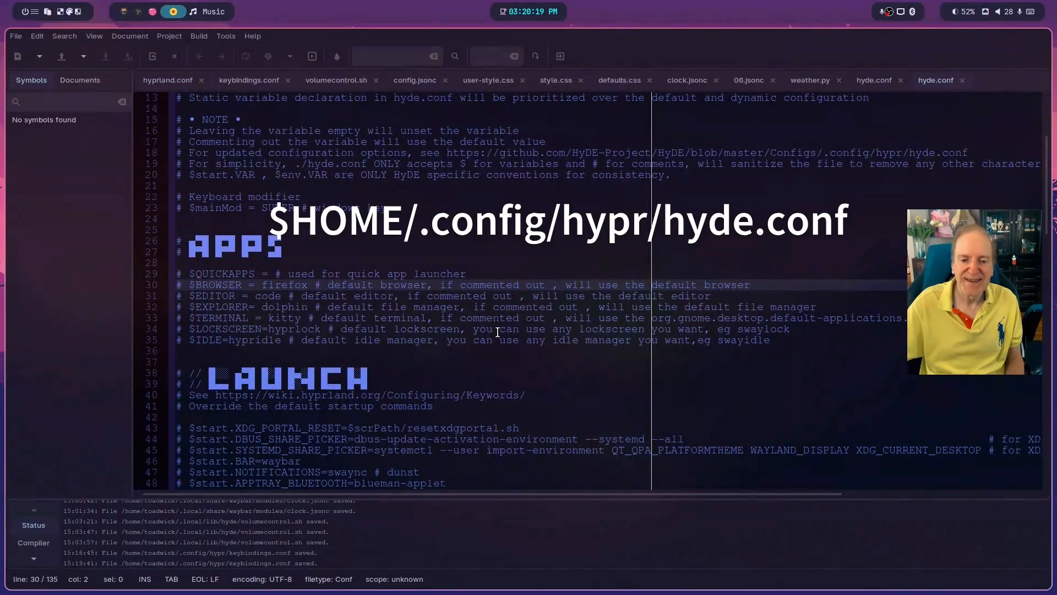
scroll(237, 285, up, 2)
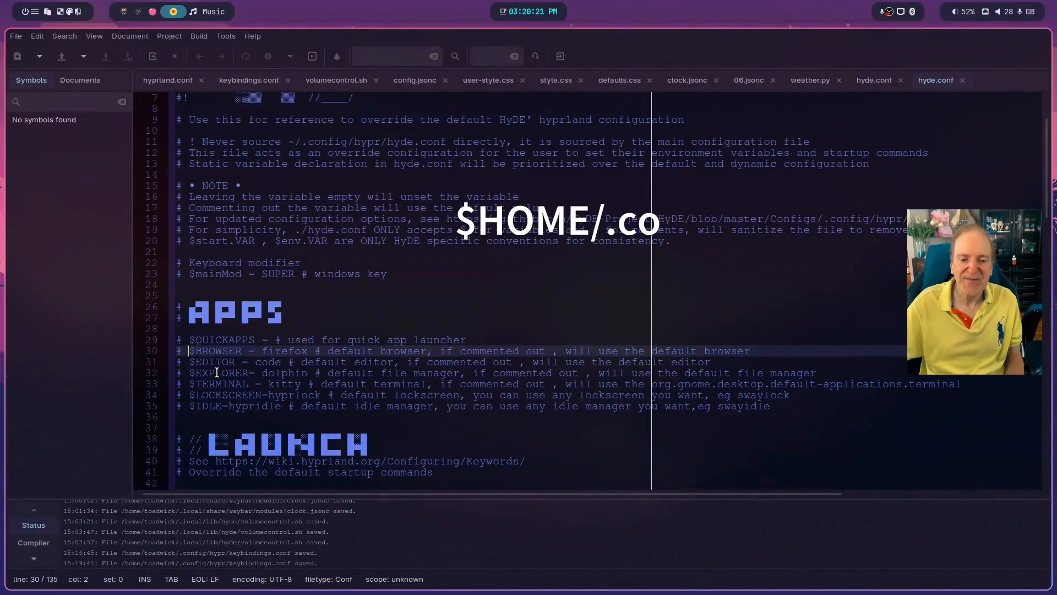
scroll(216, 373, down, 8)
scroll(292, 237, up, 4)
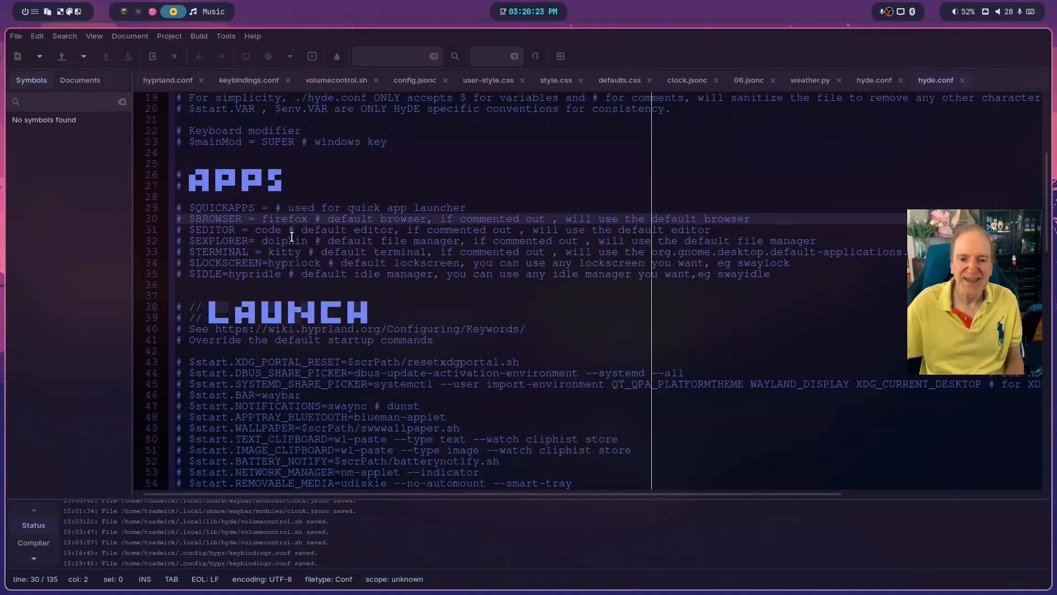
scroll(289, 242, up, 6)
scroll(289, 242, down, 2)
scroll(289, 245, up, 2)
scroll(302, 289, down, 8)
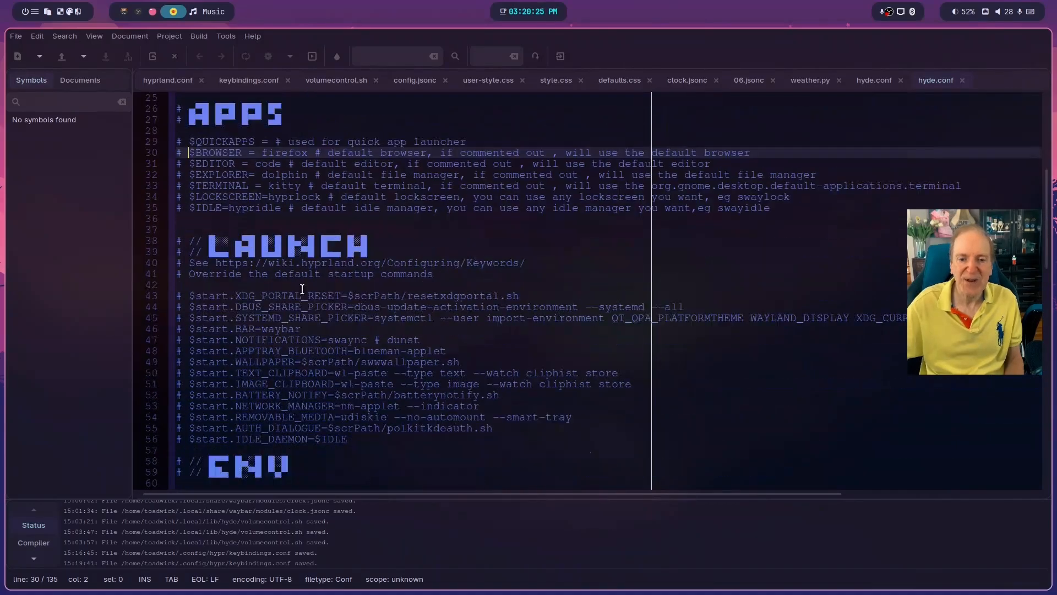
Step: Return to hyprland.conf and compare its app, launch, environment and GTK defaults with the hyde.conf overrides
click(166, 79)
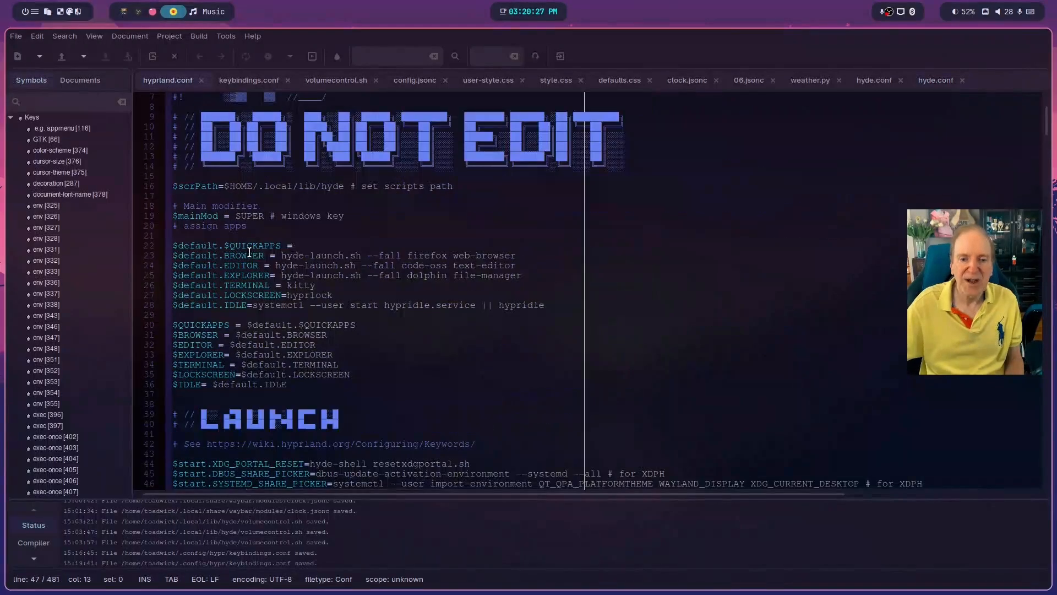
scroll(365, 228, down, 20)
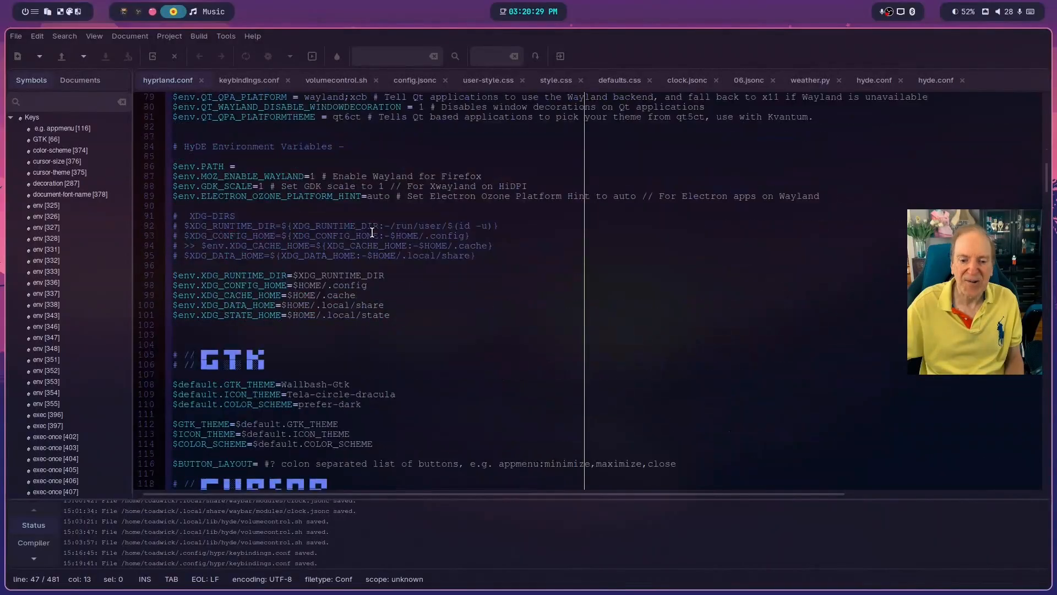
scroll(372, 232, up, 20)
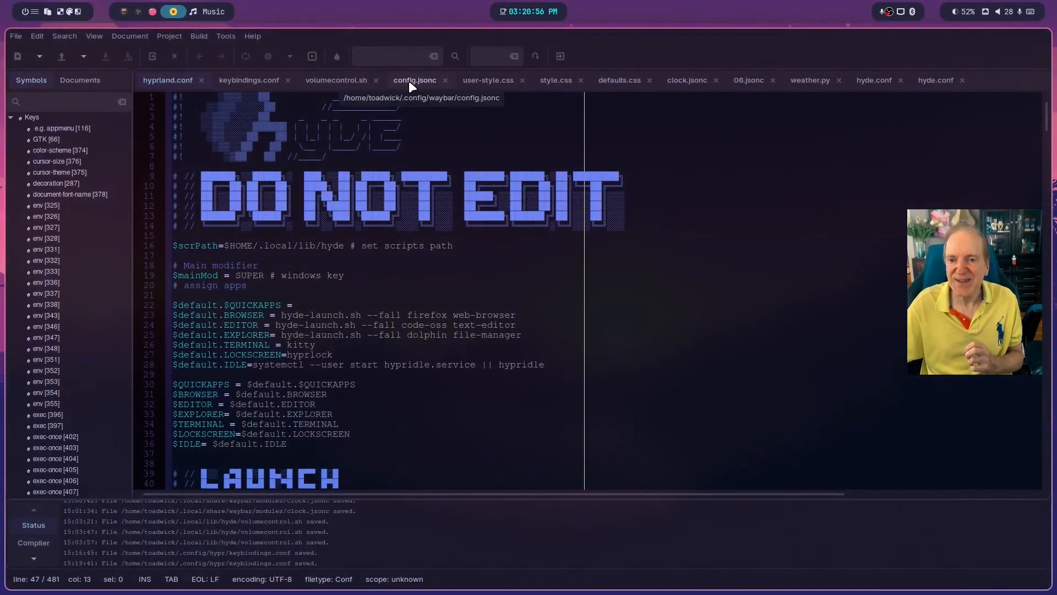
Step: Reload Waybar's config.jsonc from disk and check the #clock rule in user-style.css against the bar's clock
click(409, 80)
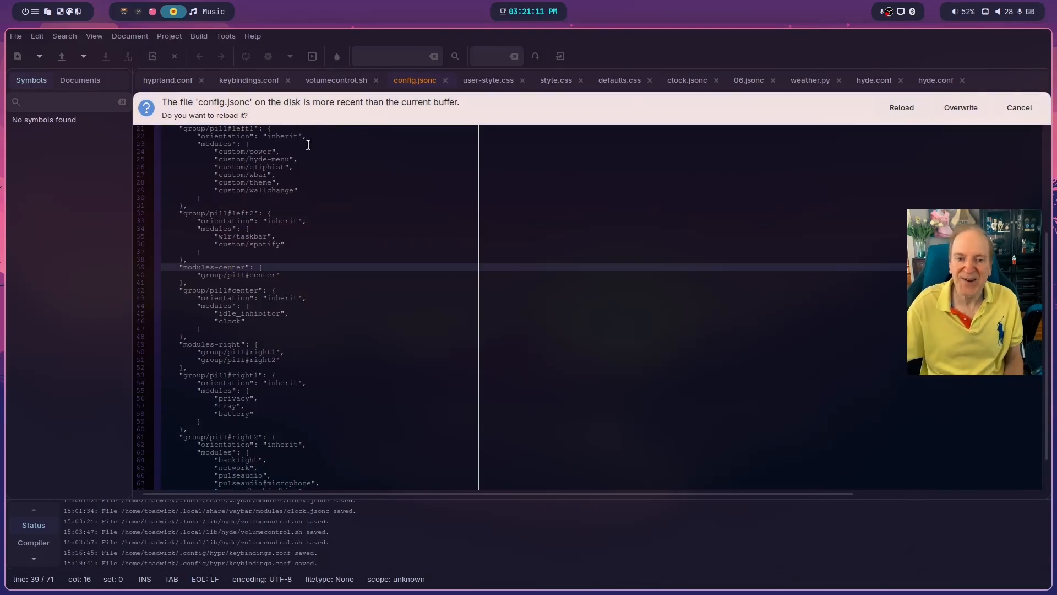
click(901, 108)
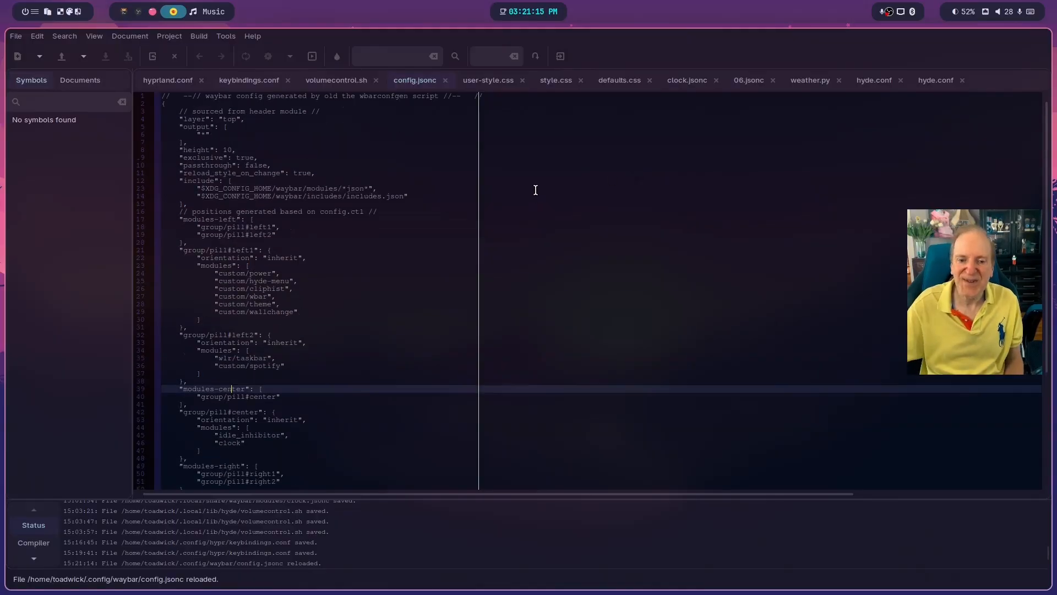
key(ctrl+Page_Down)
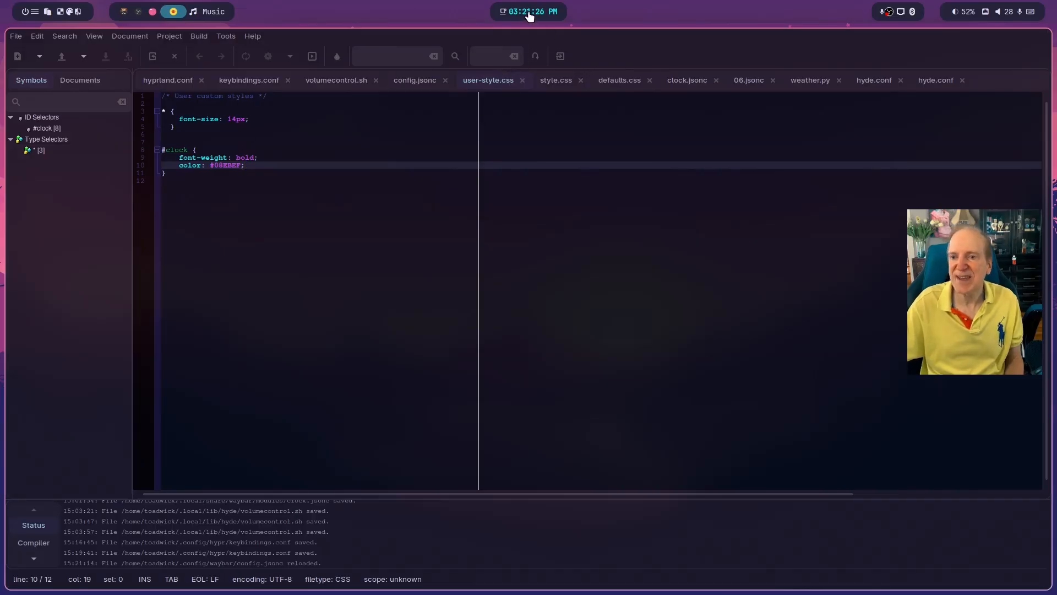
mouse_move(530, 15)
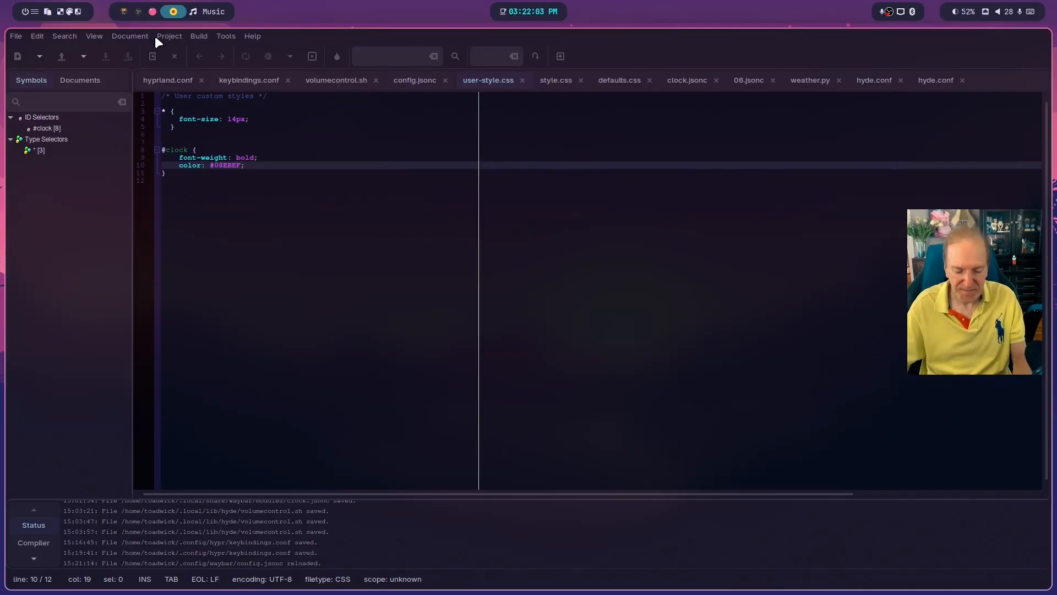
Step: Switch to workspace 2 and set burning_cherry.jpeg as the desktop wallpaper from the HyDE wallpaper selector
key(super+2)
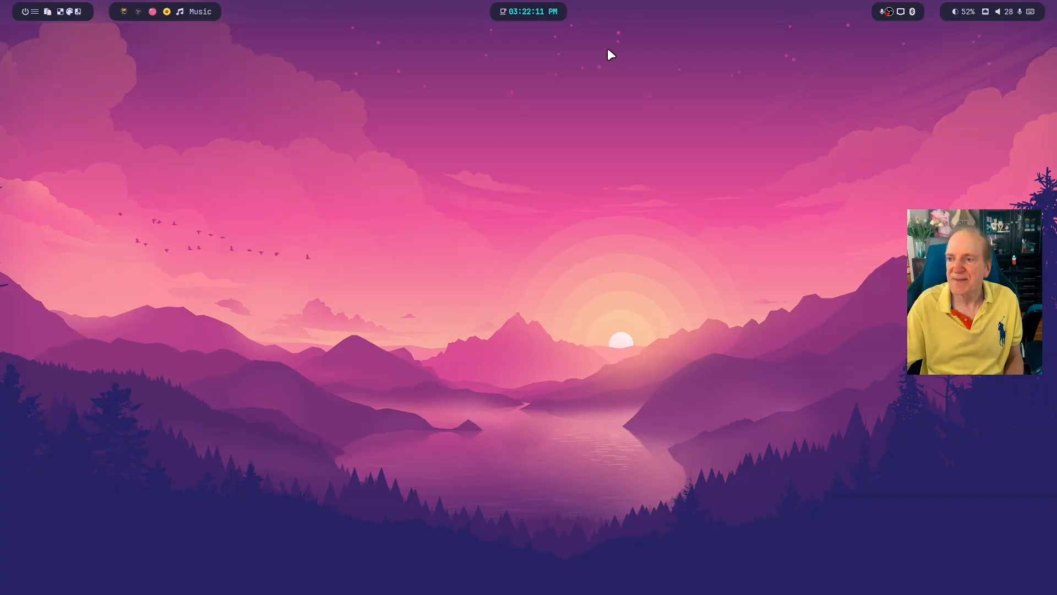
click(35, 12)
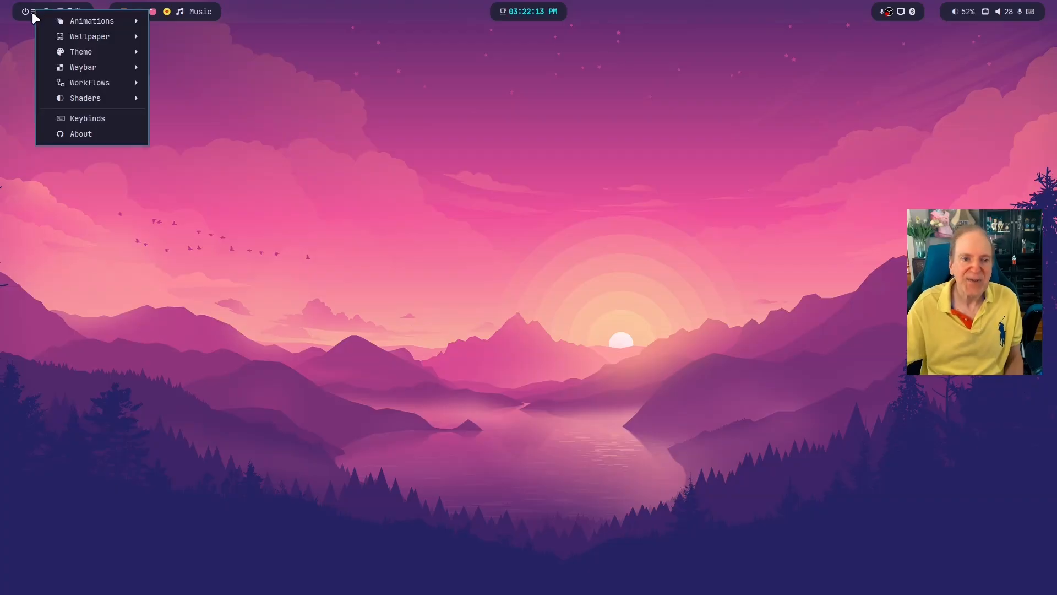
mouse_move(73, 42)
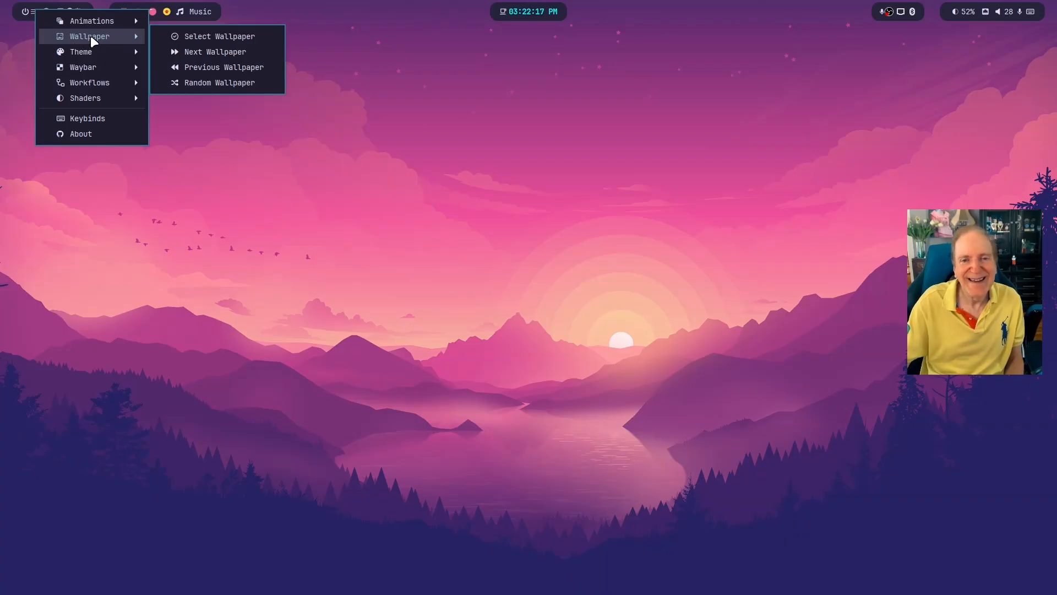
click(191, 35)
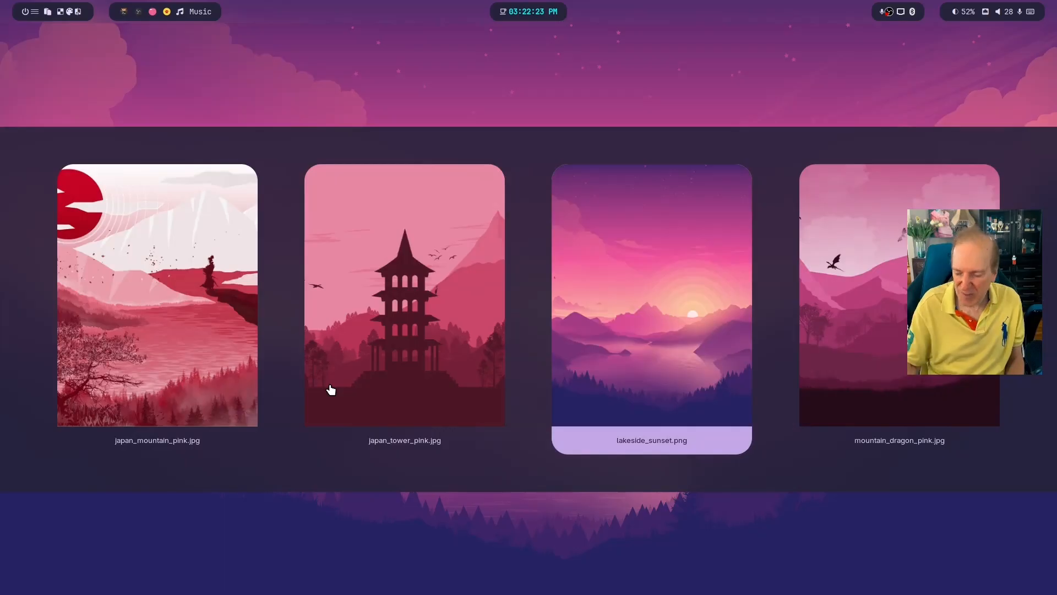
key(Left)
key(Left)
key(Left)
key(Left)
key(Left)
key(Left)
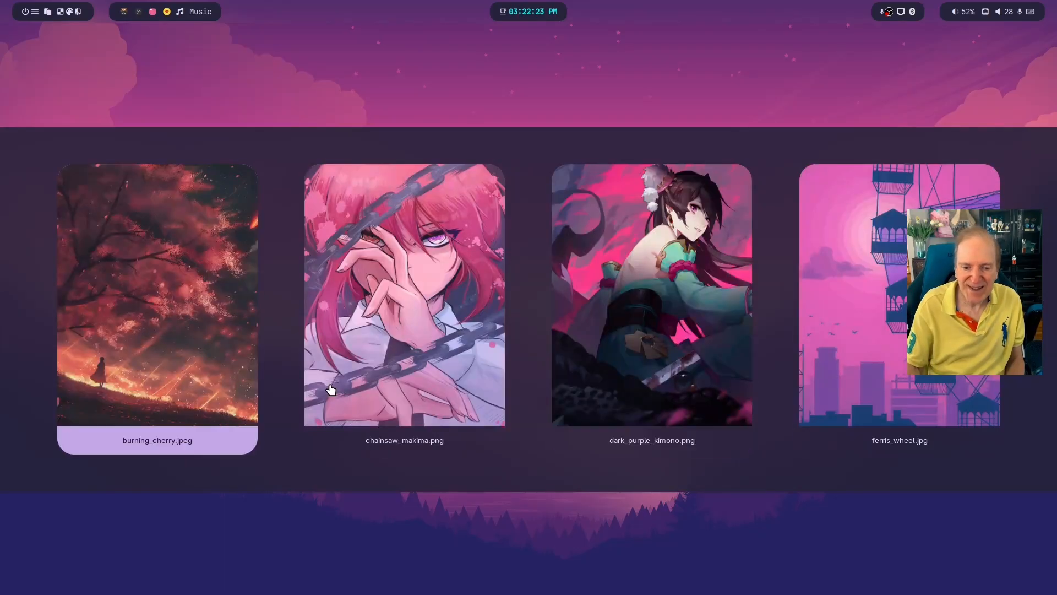
key(Return)
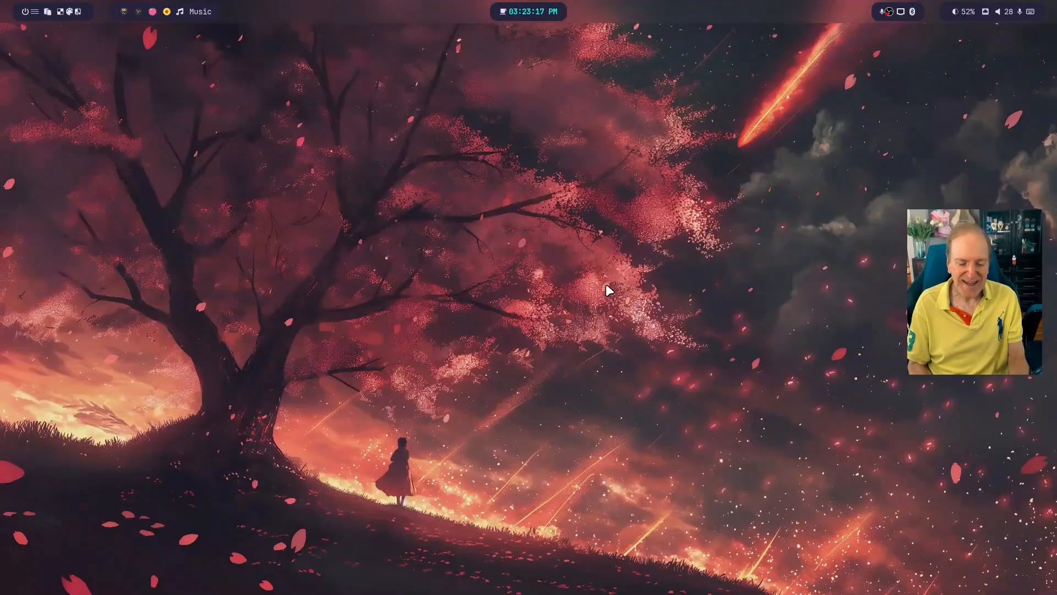
Step: Open the application launcher and review the first page of installed apps, from HP Device Manager to Boxes
key(super+d)
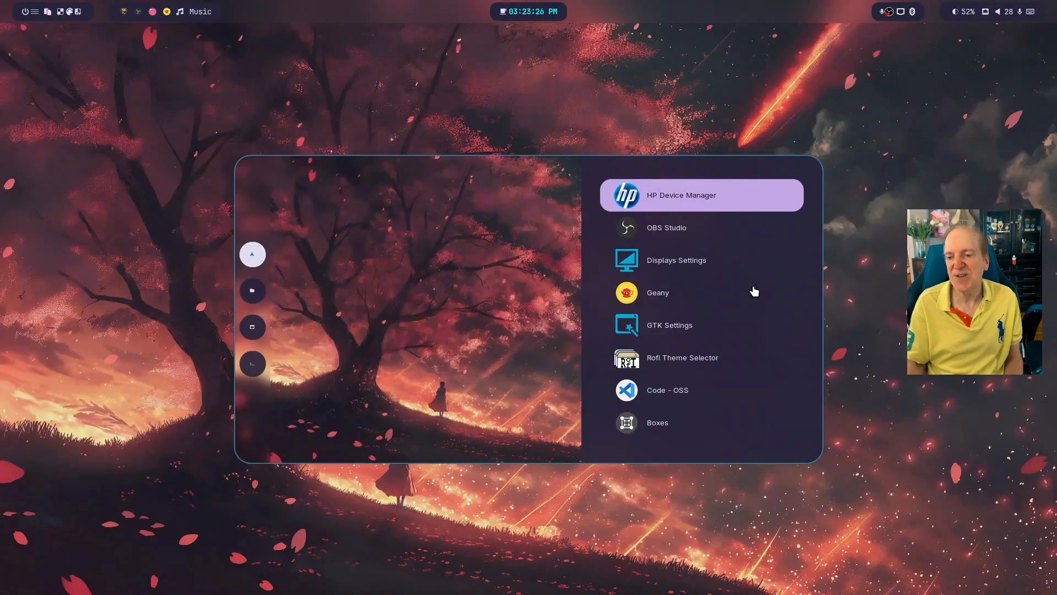
key(Down)
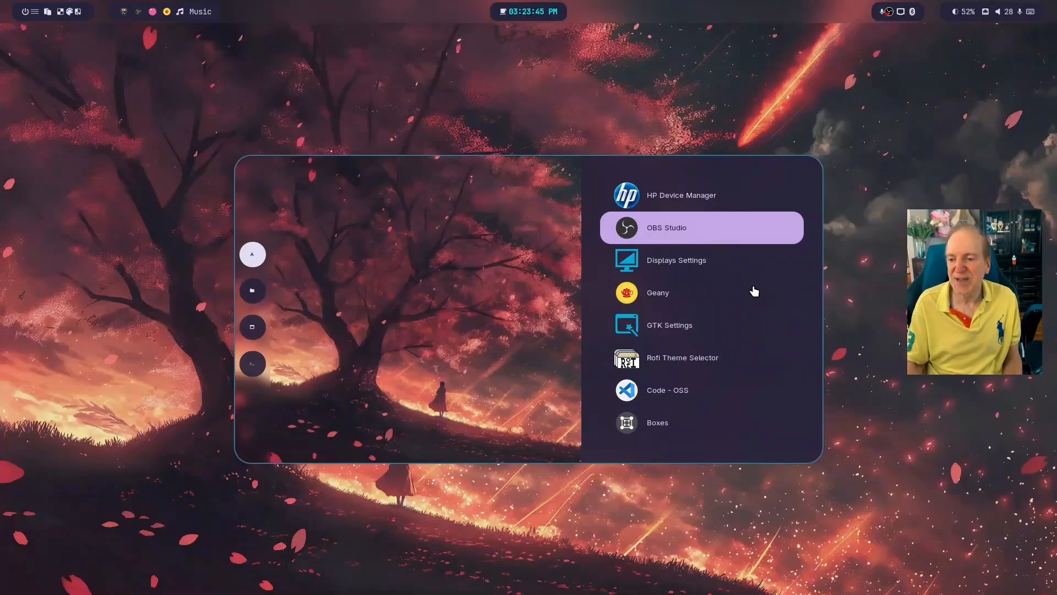
key(Down)
key(Down)
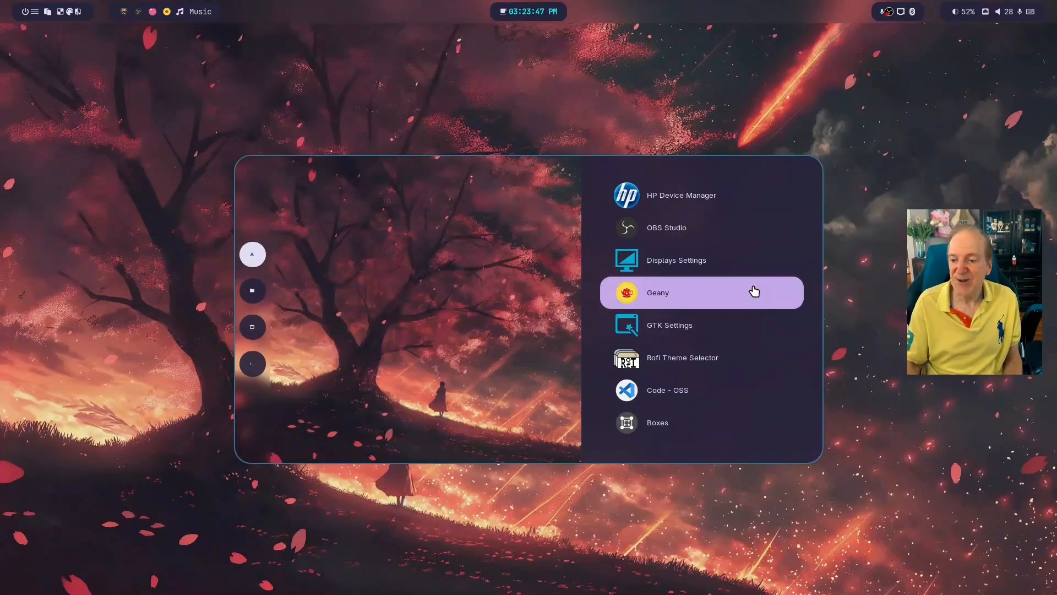
key(Down)
key(Down)
key(Down)
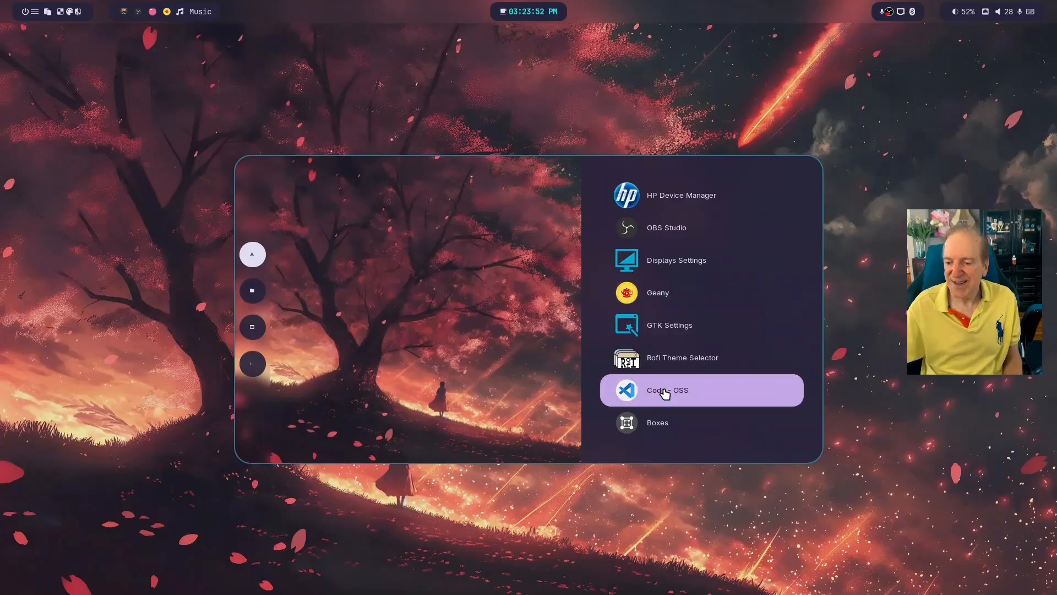
key(Down)
key(Down)
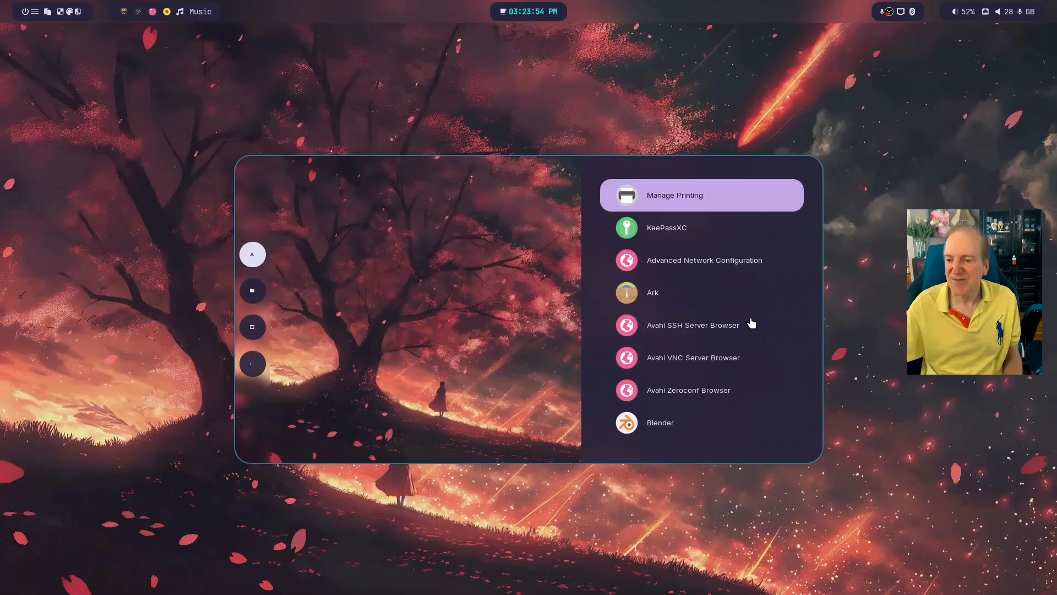
key(Up)
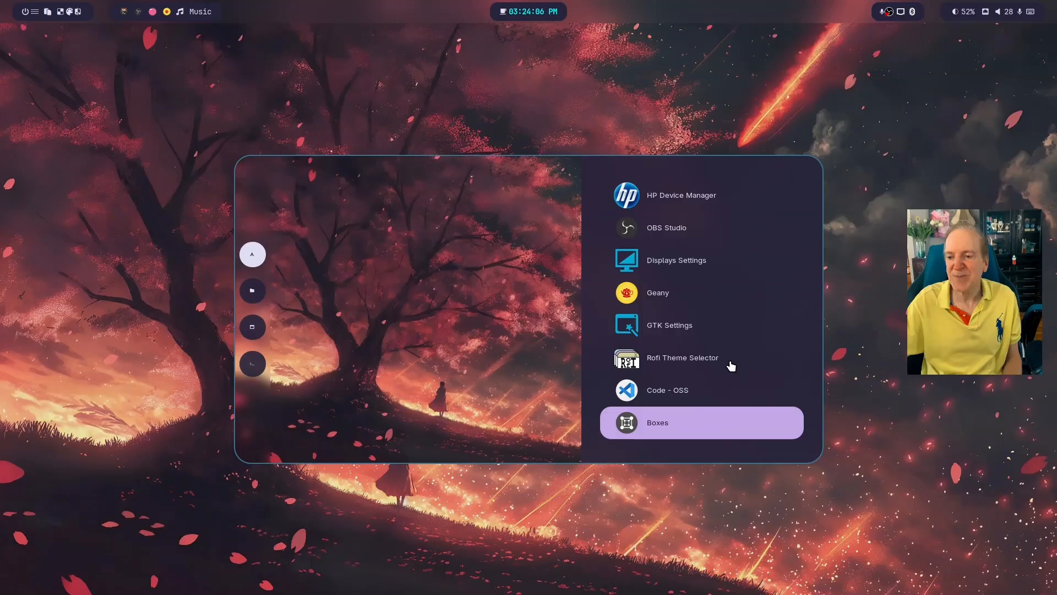
Step: Review the launcher's second page of apps, from Manage Printing through to Blender
scroll(727, 359, down, 1)
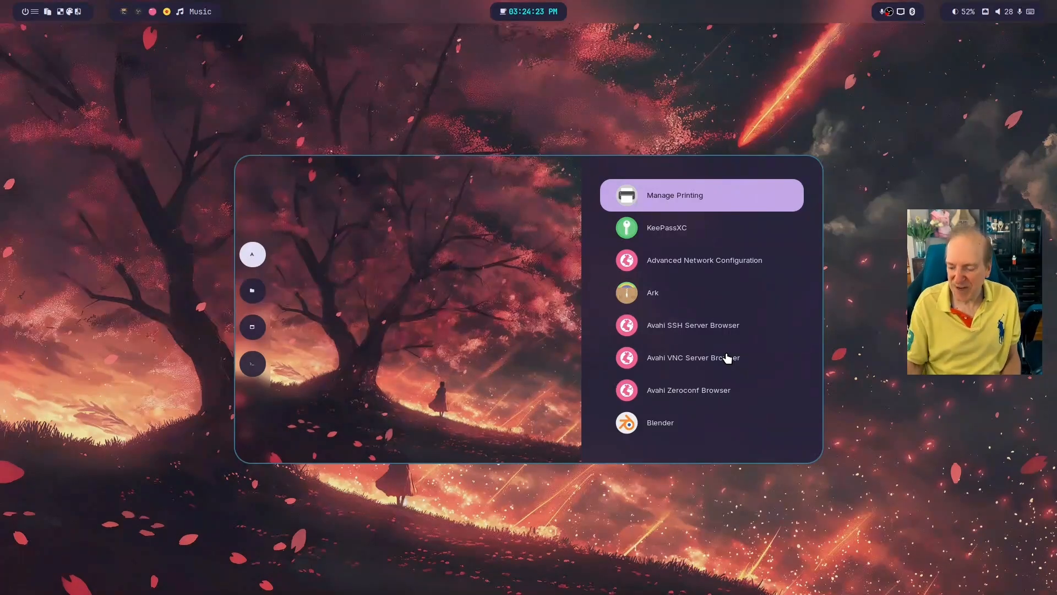
key(Down)
key(Down)
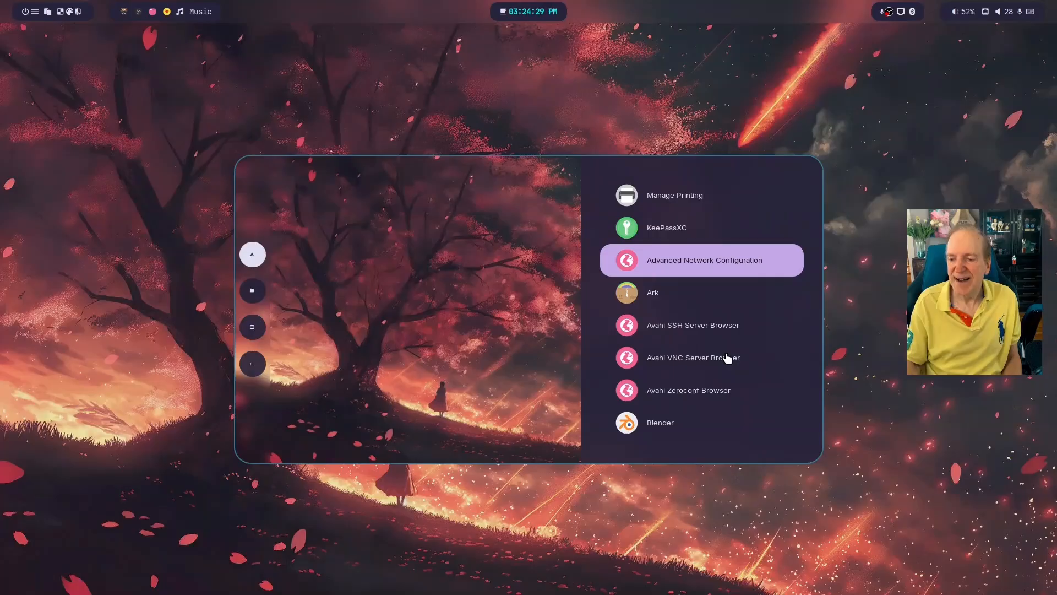
key(Up)
key(Down)
key(Down)
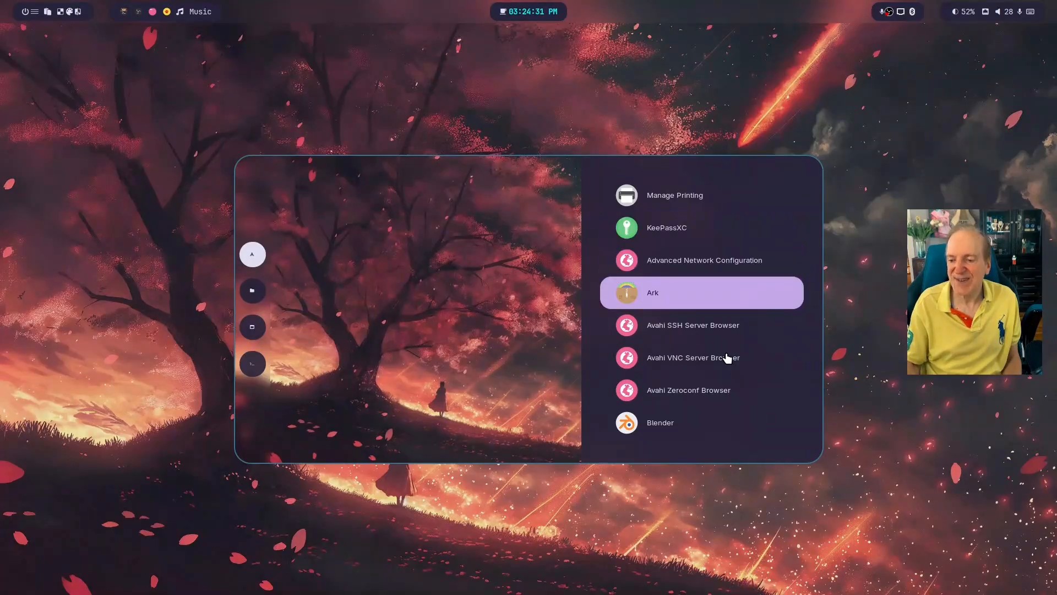
key(Down)
key(Down)
key(Down)
key(Down)
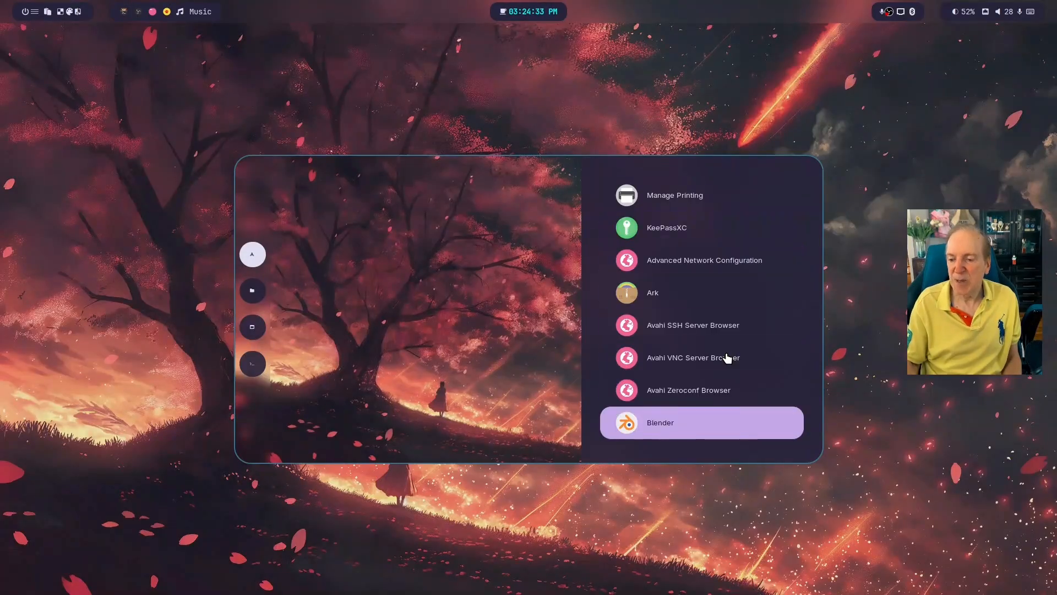
Step: Review the launcher page running from Bluetooth Manager to Floorp, checking each app entry in turn
key(Down)
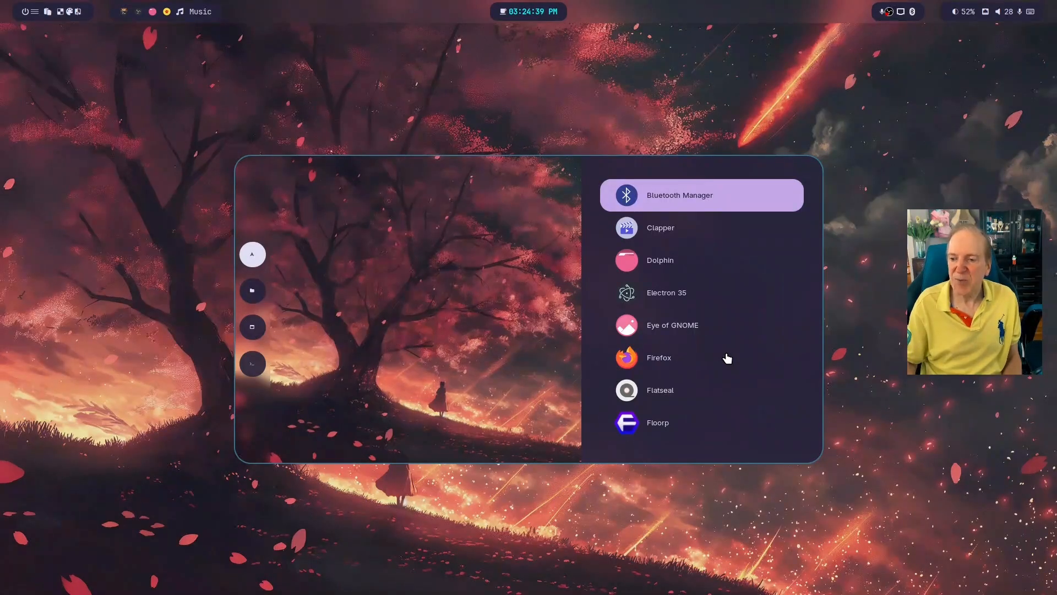
key(Down)
key(Down)
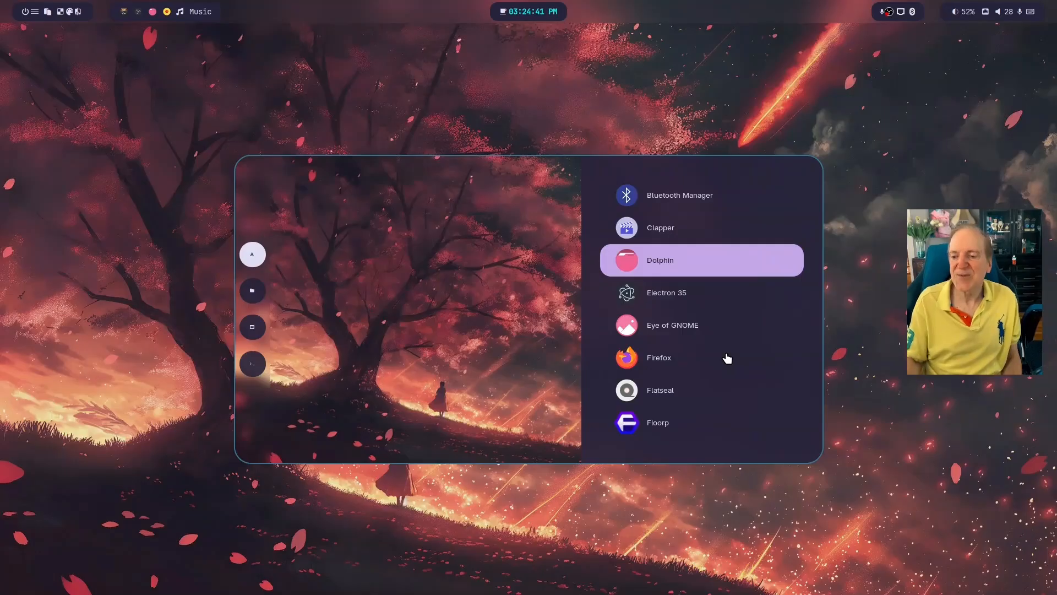
key(Down)
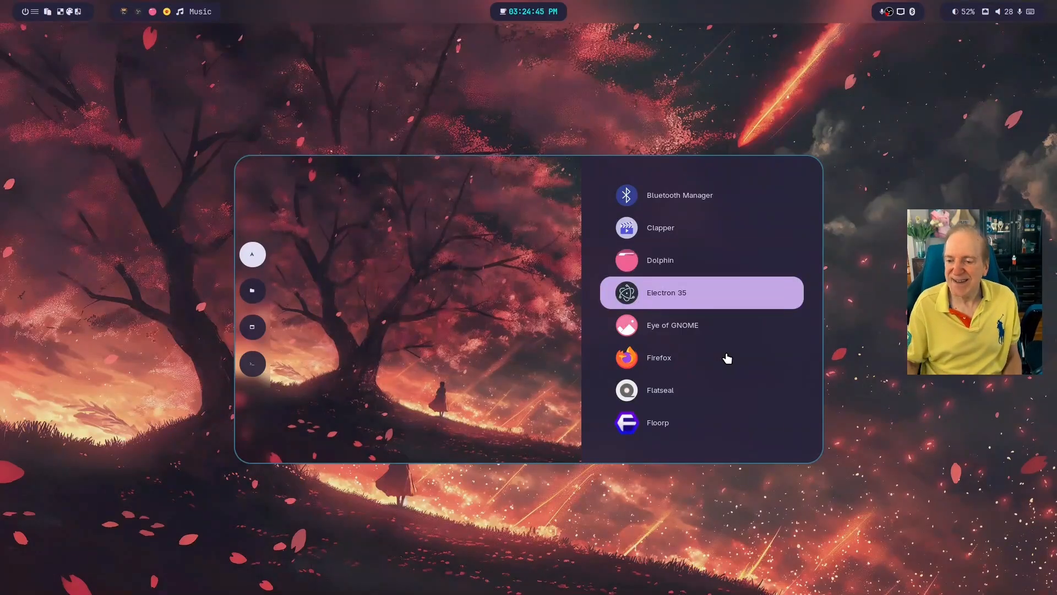
key(Down)
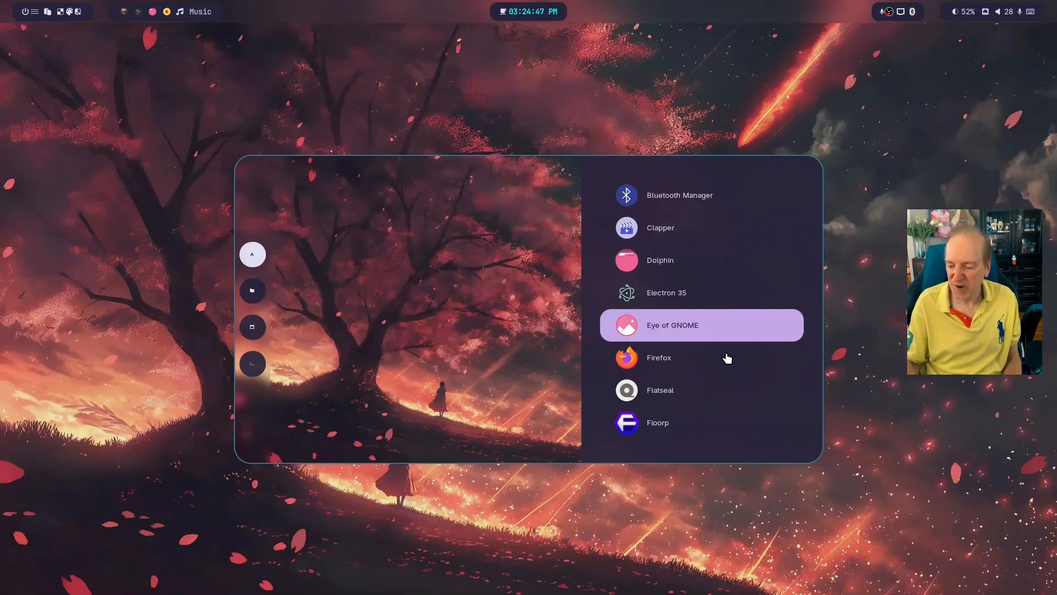
key(Down)
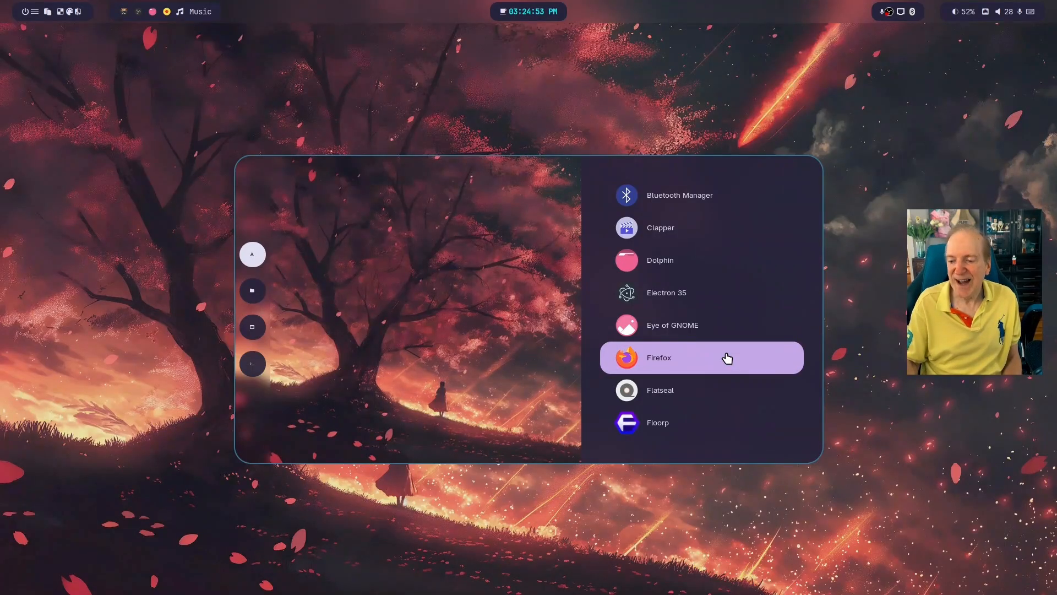
key(Down)
key(Down)
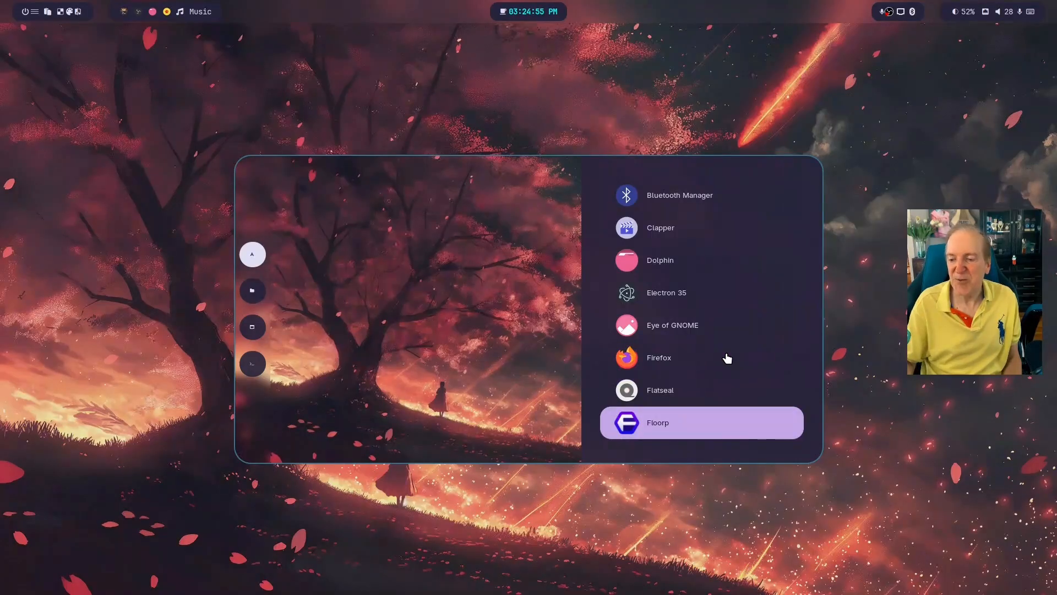
key(Up)
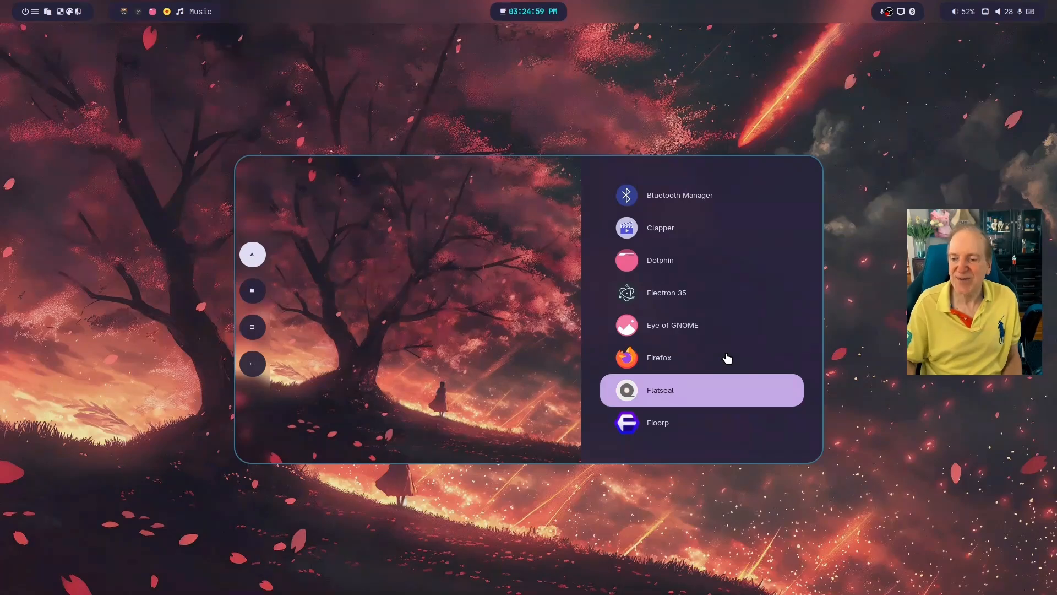
key(Down)
Step: Review the launcher page of apps that starts with GNU Image Manipulation Program and ends with Mission Center
key(Down)
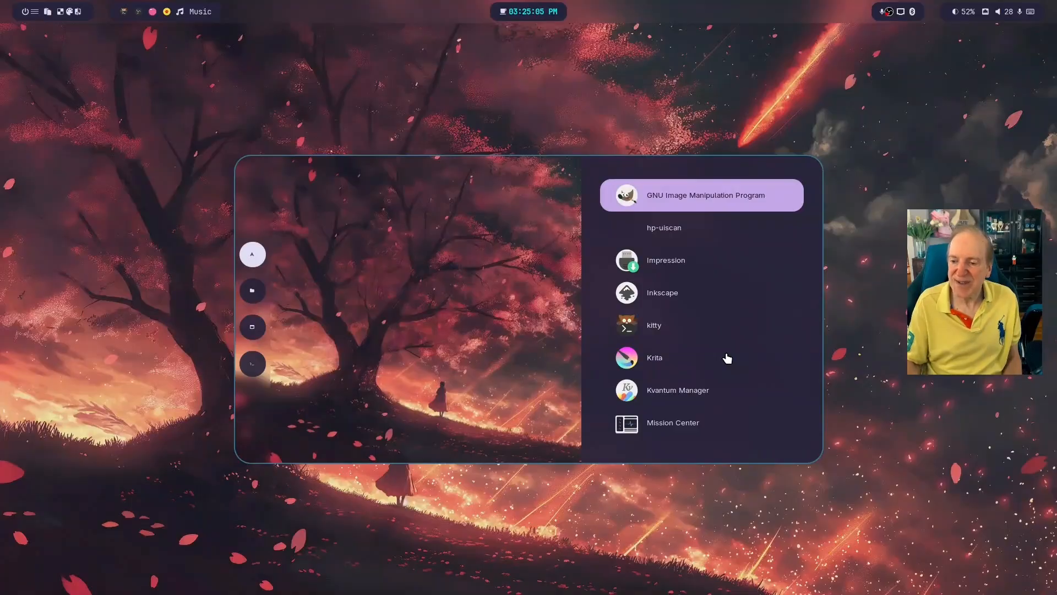
key(Down)
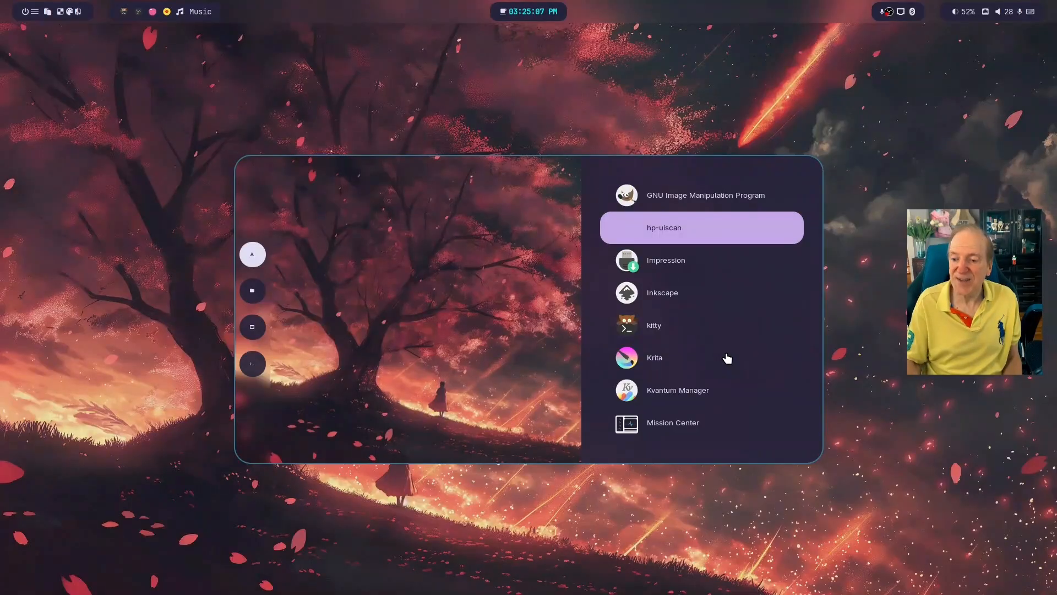
key(Down)
key(Down)
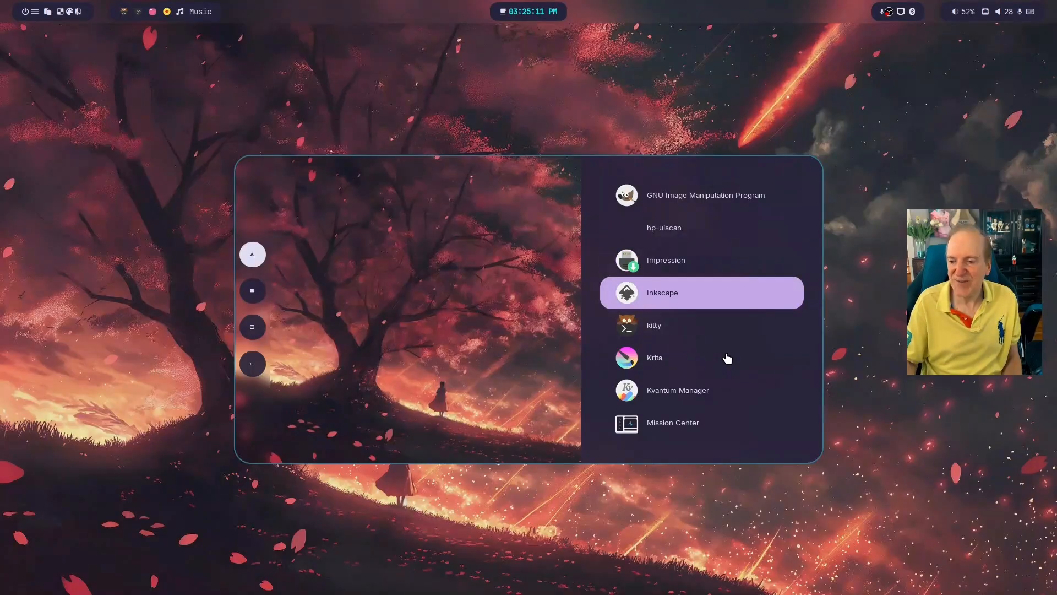
key(Up)
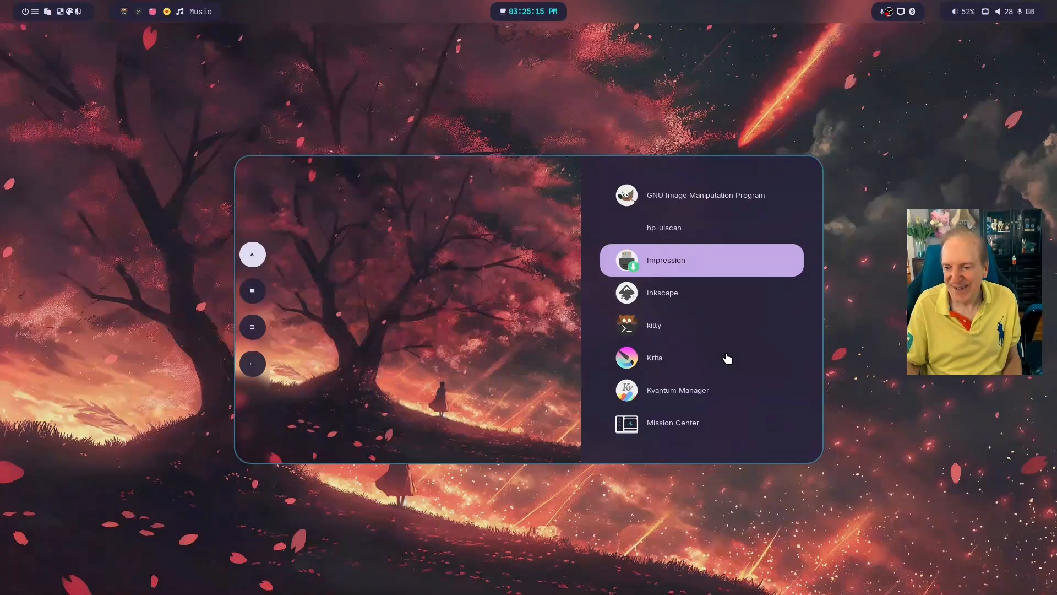
key(Down)
key(Down)
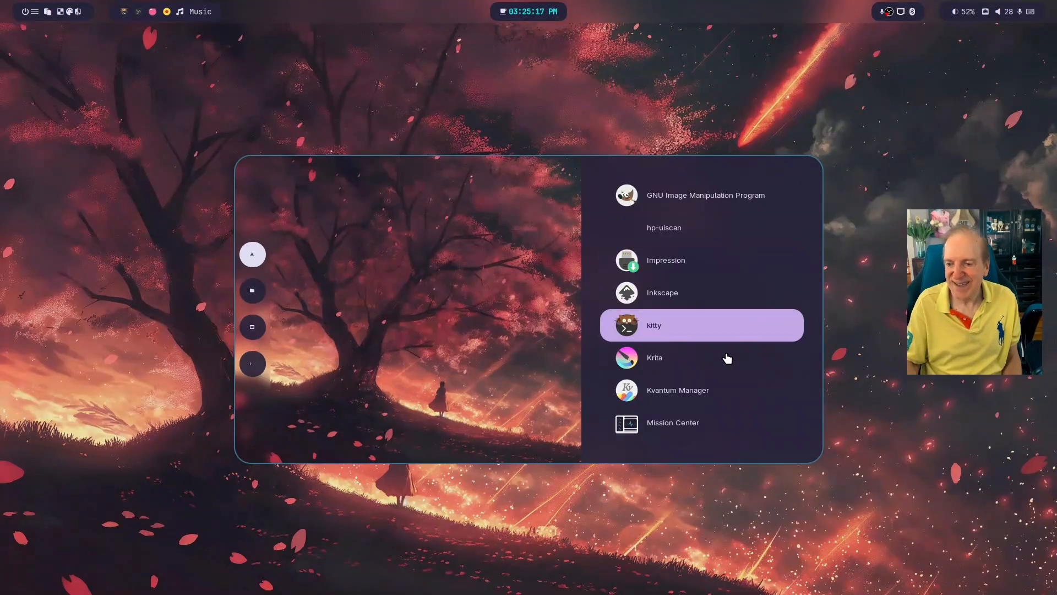
key(Down)
key(Down)
key(Down)
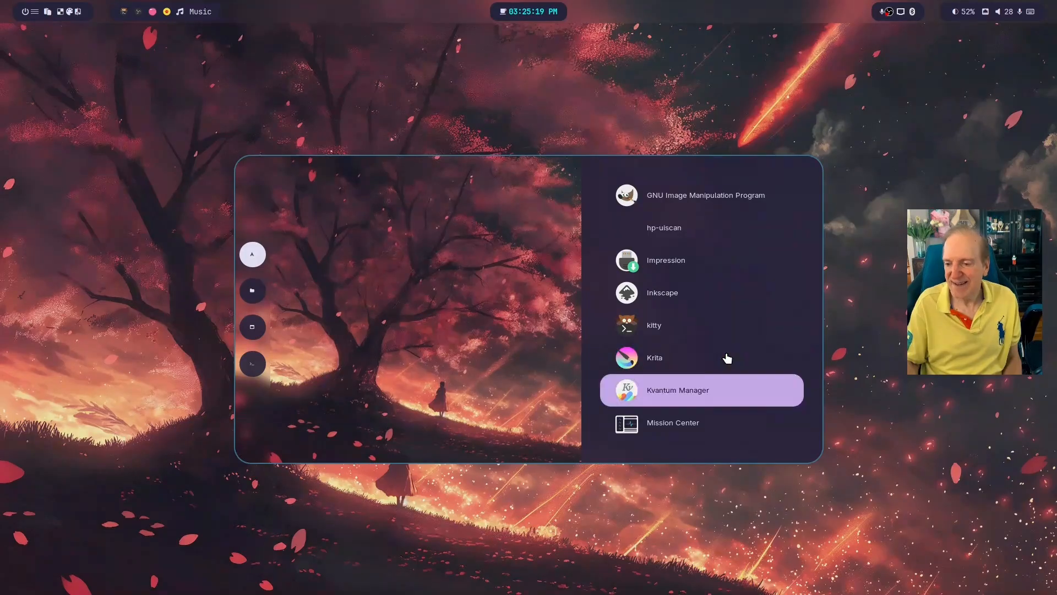
Step: Review the launcher page of apps between Qt5 Settings and Vim, including Rofi, Upscaler and Video Downloader
key(Down)
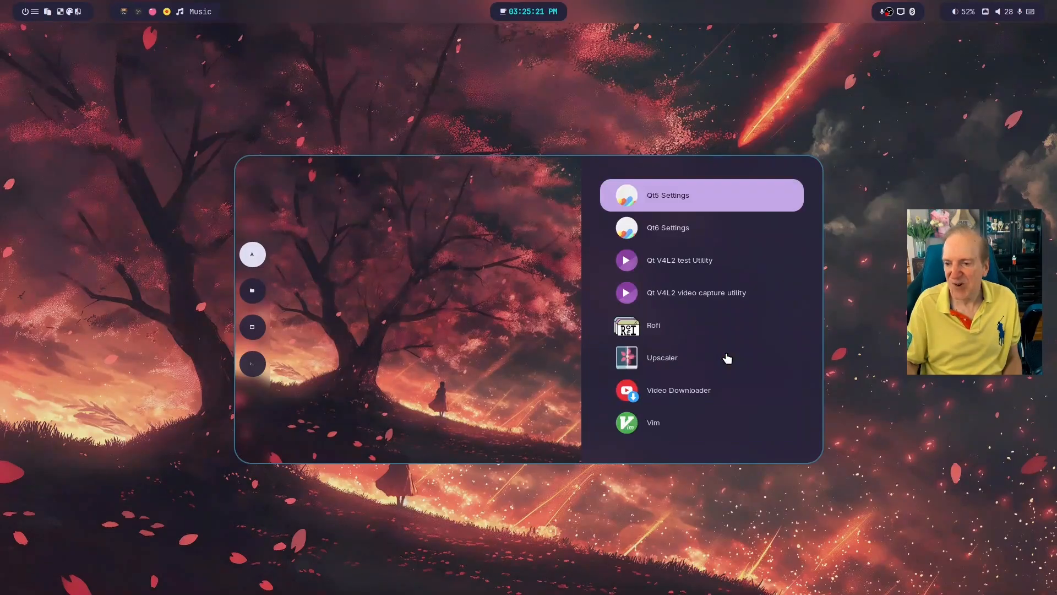
key(Down)
key(Down)
key(Down)
key(Down)
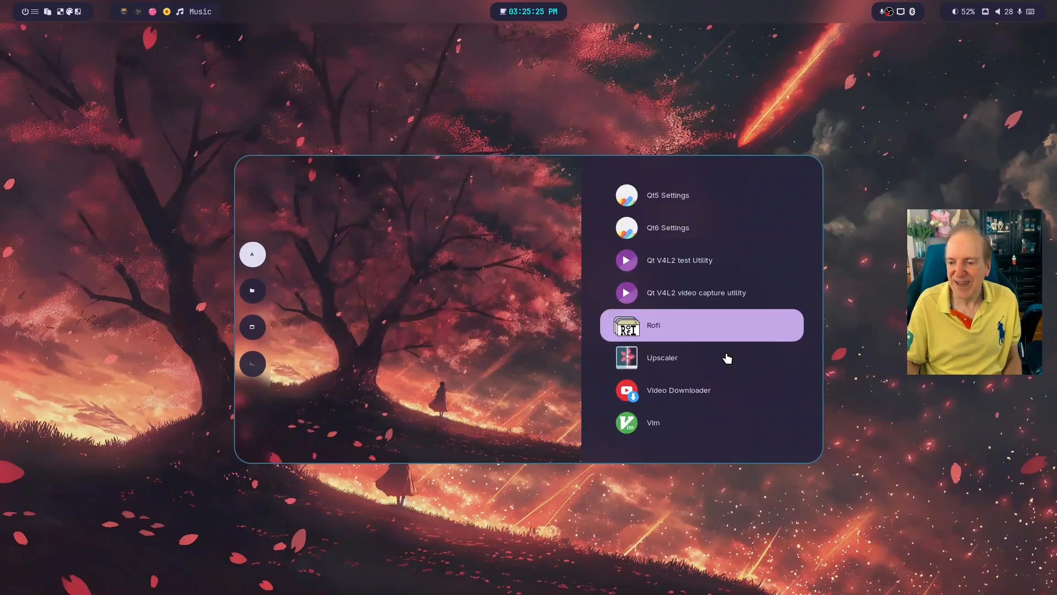
key(Down)
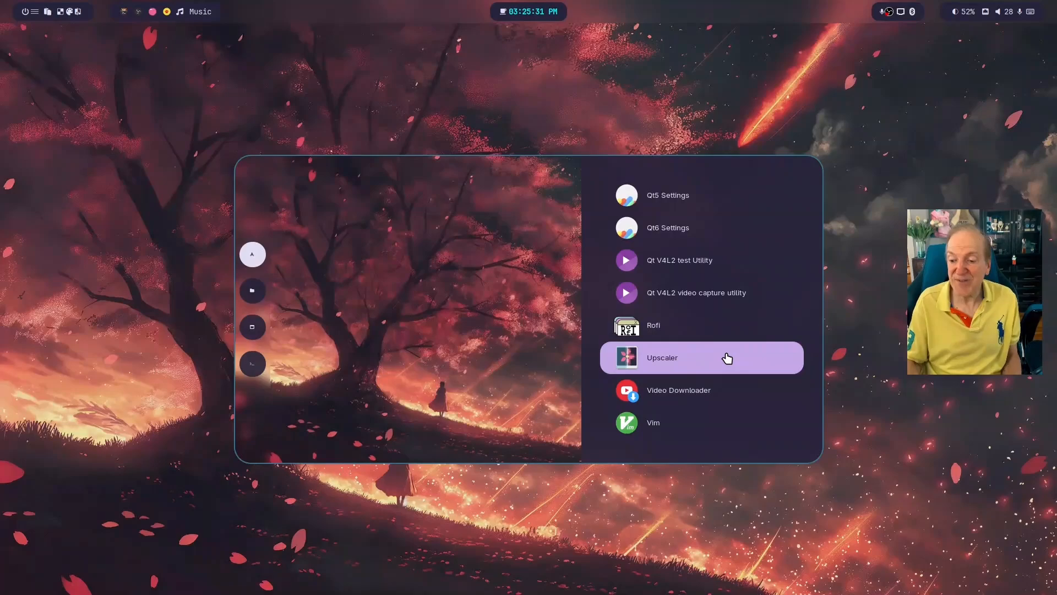
key(Down)
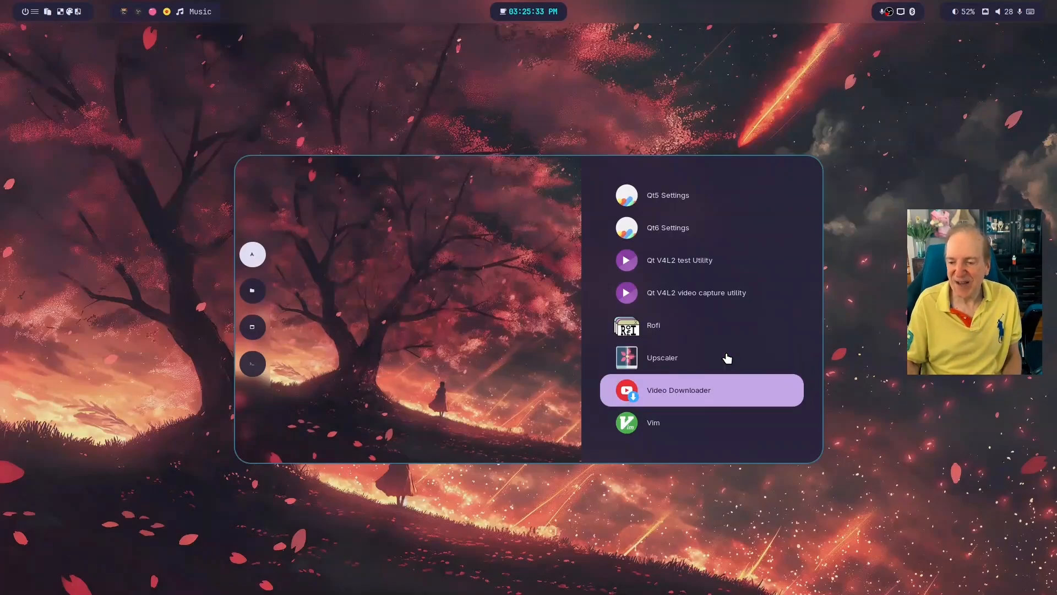
key(Down)
Step: Look through the launcher's last page of apps down to xgpsspeed and launch Warehouse from it
key(Down)
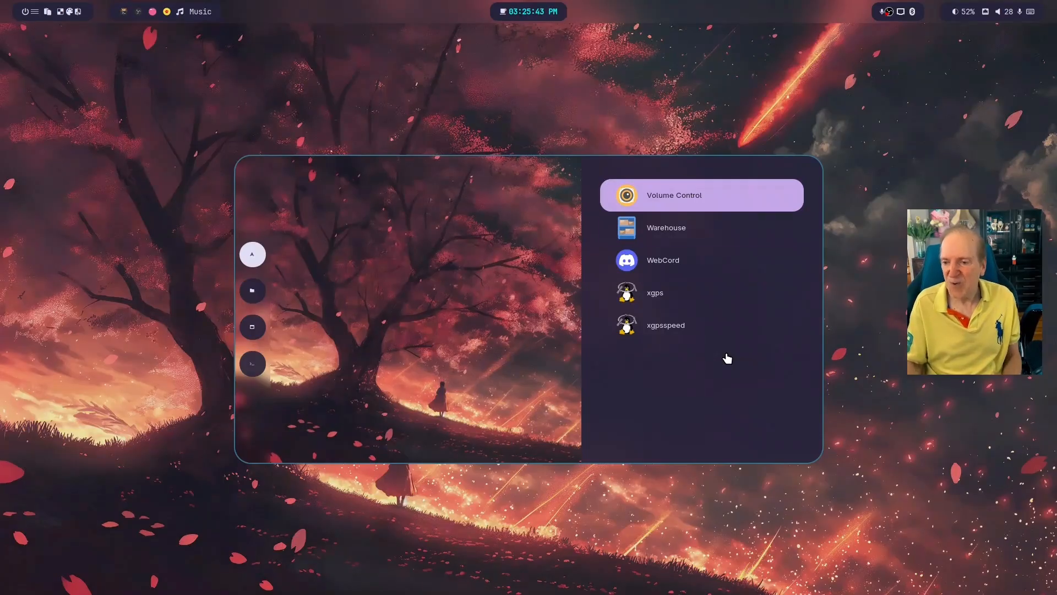
key(Down)
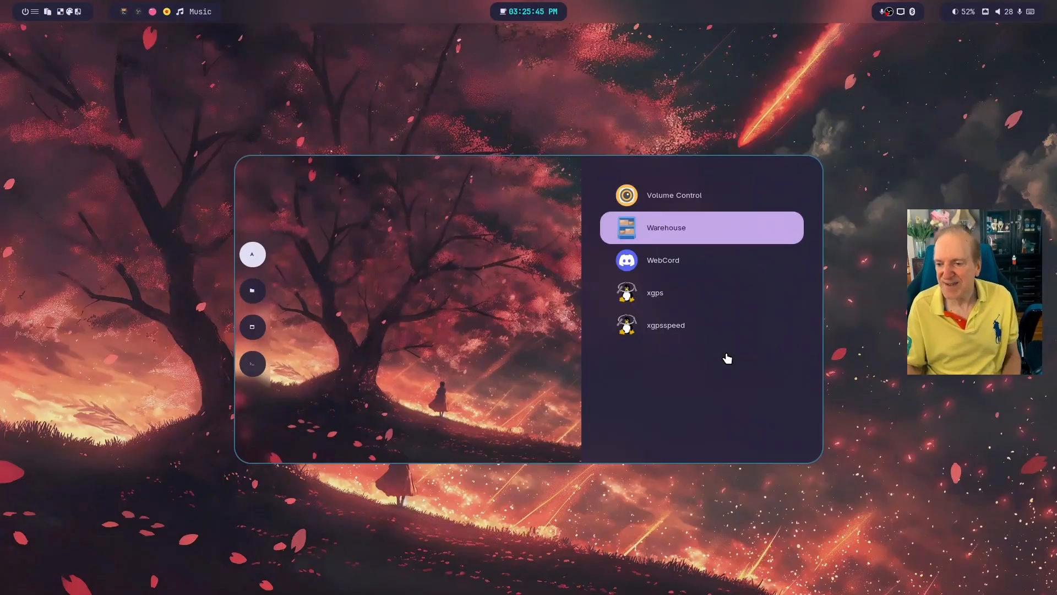
key(Down)
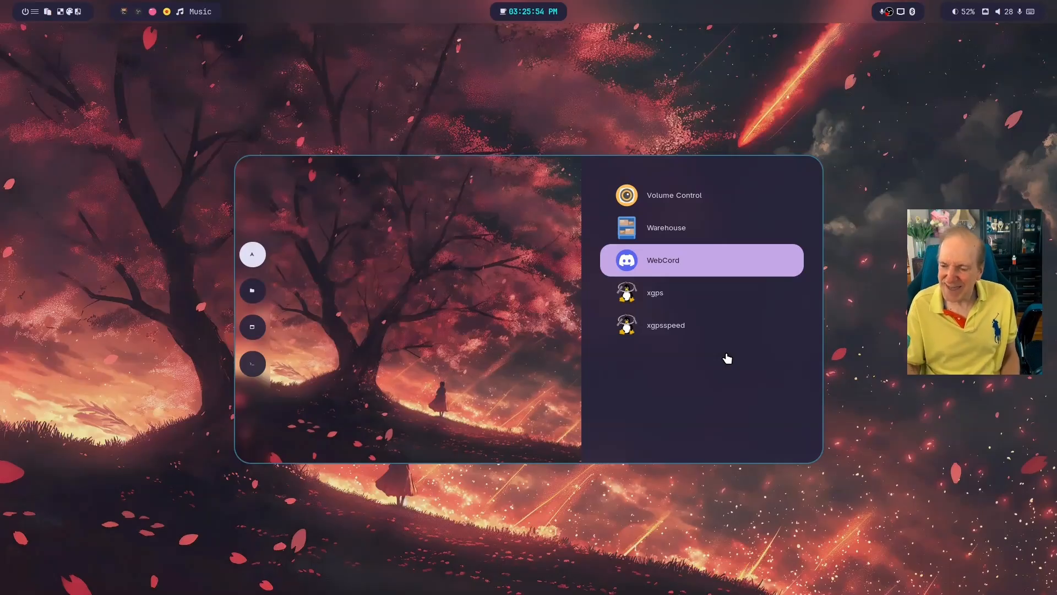
key(Down)
key(Down)
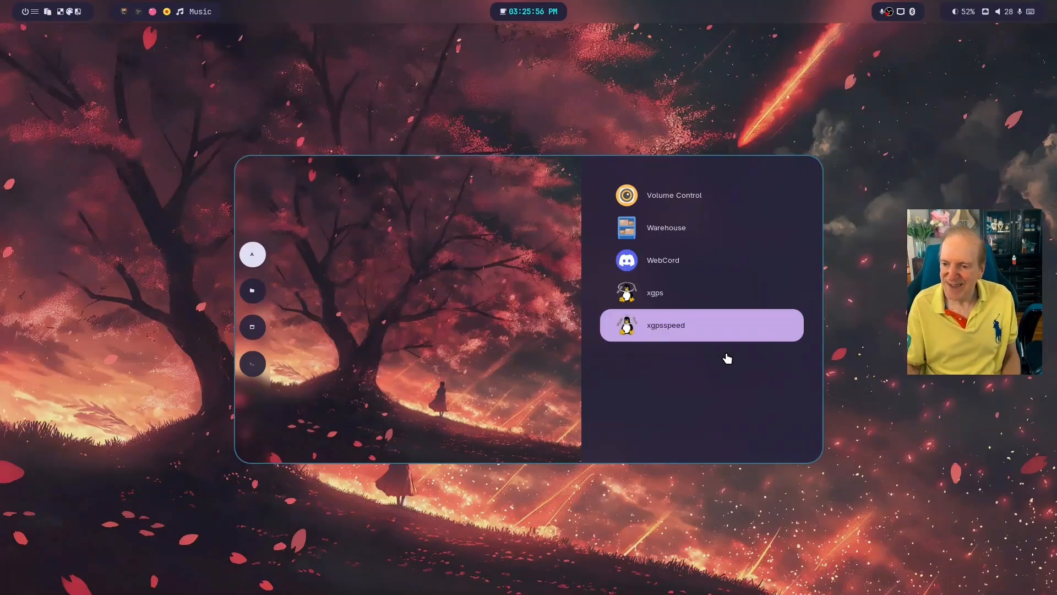
key(Up)
key(Up)
key(Up)
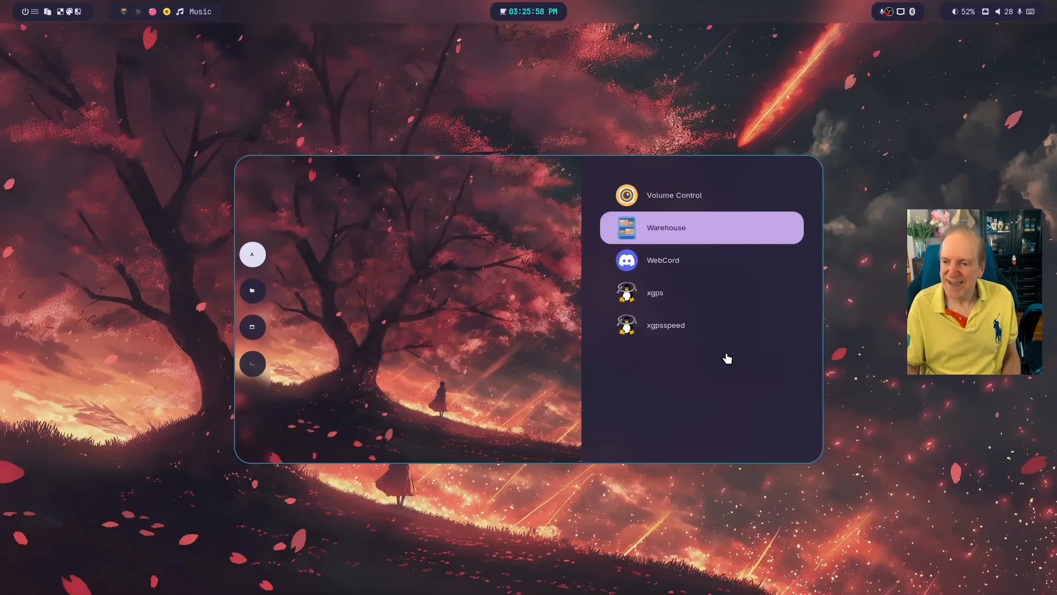
key(Return)
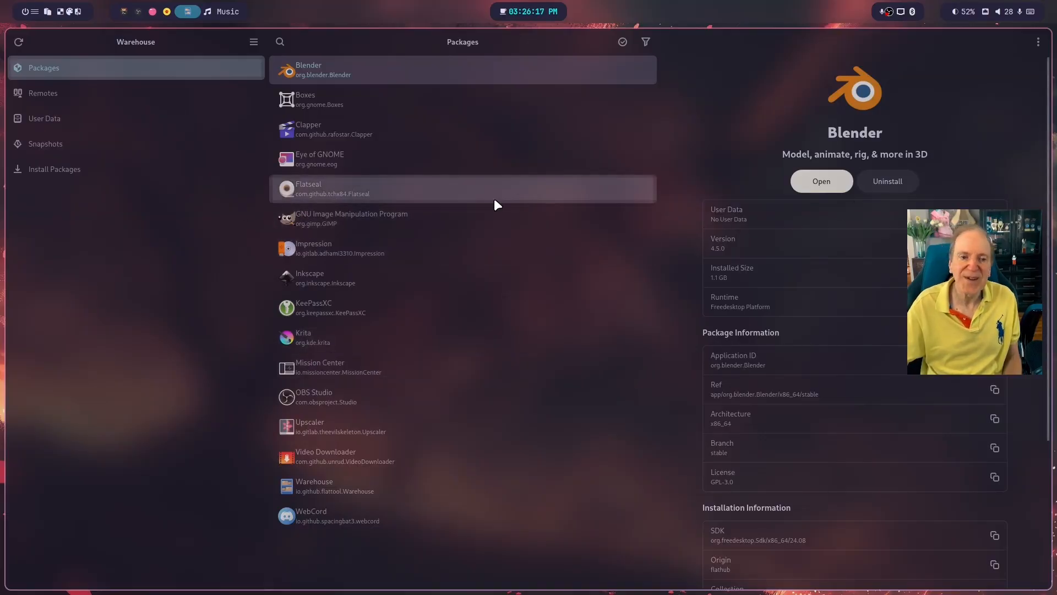
Step: Review Warehouse's Remotes, User Data and Install Packages sections, then close Warehouse
click(44, 91)
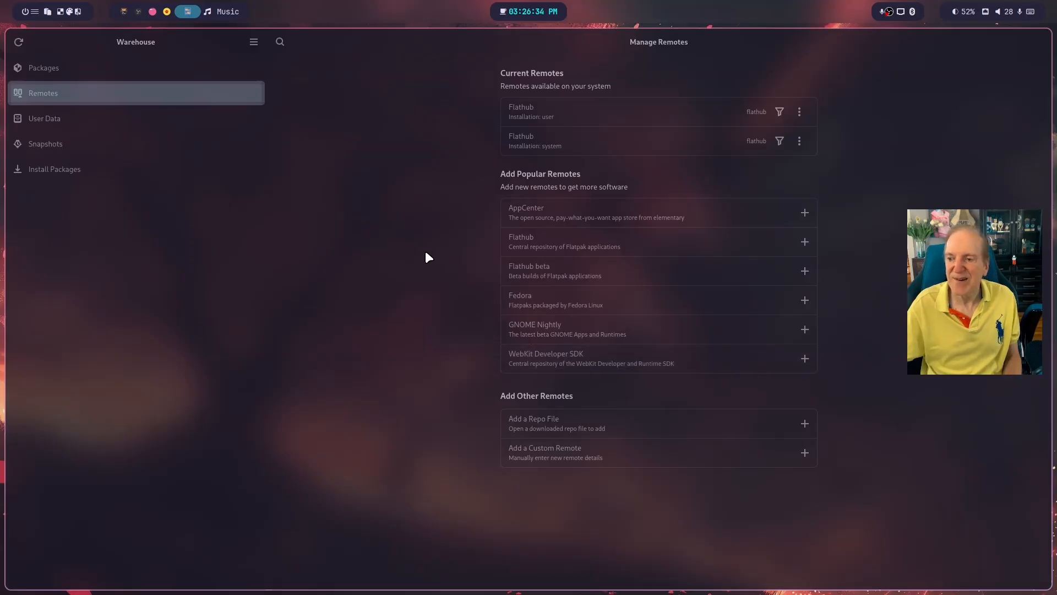
click(66, 120)
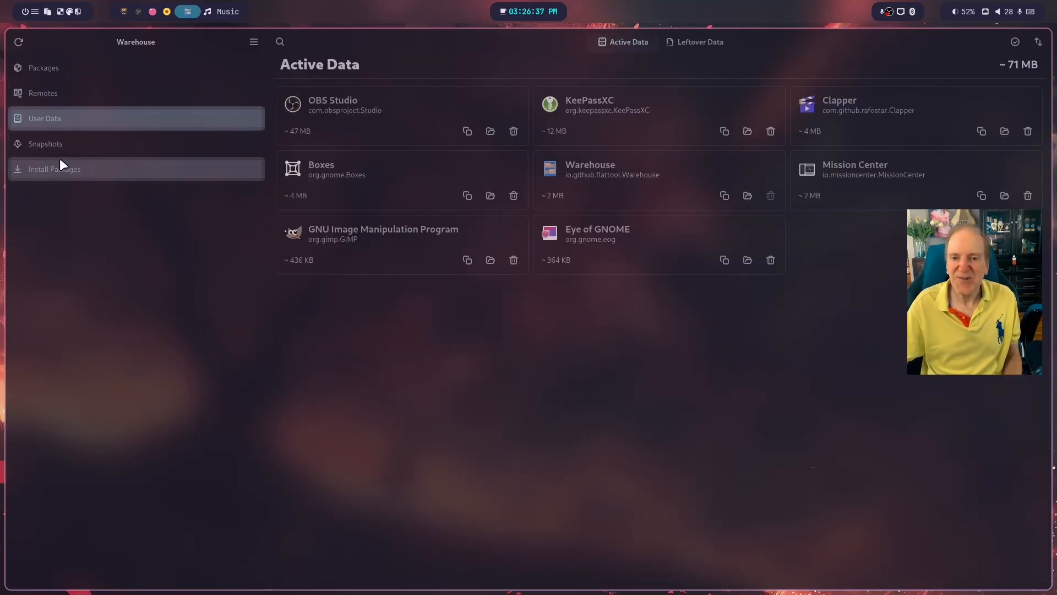
click(60, 165)
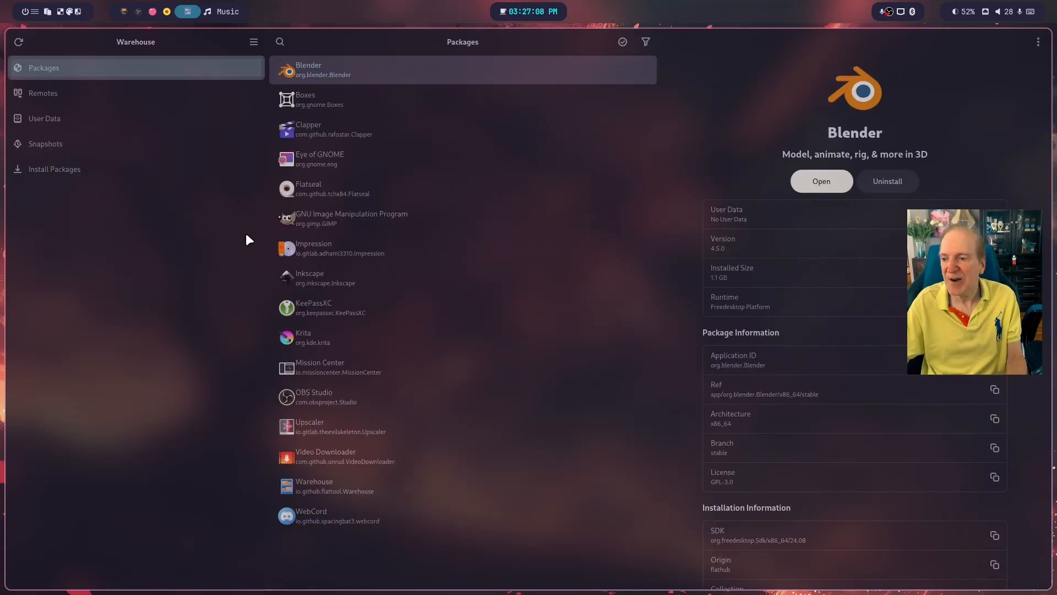
key(super+q)
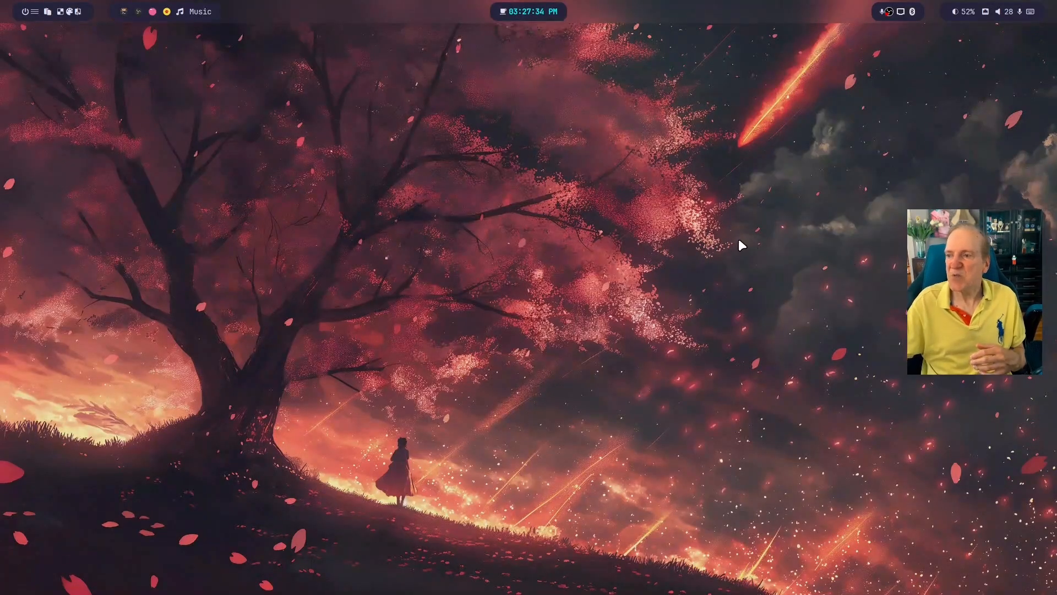
Step: Look through the HyDE menu's Theme, Workflows and Shaders options and open its About entry
click(35, 13)
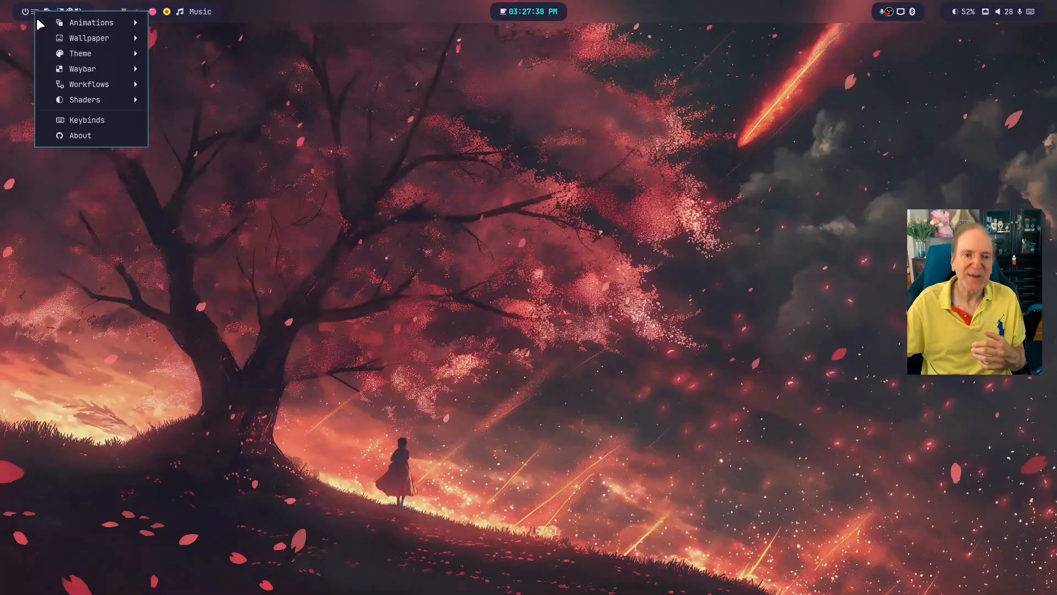
mouse_move(88, 58)
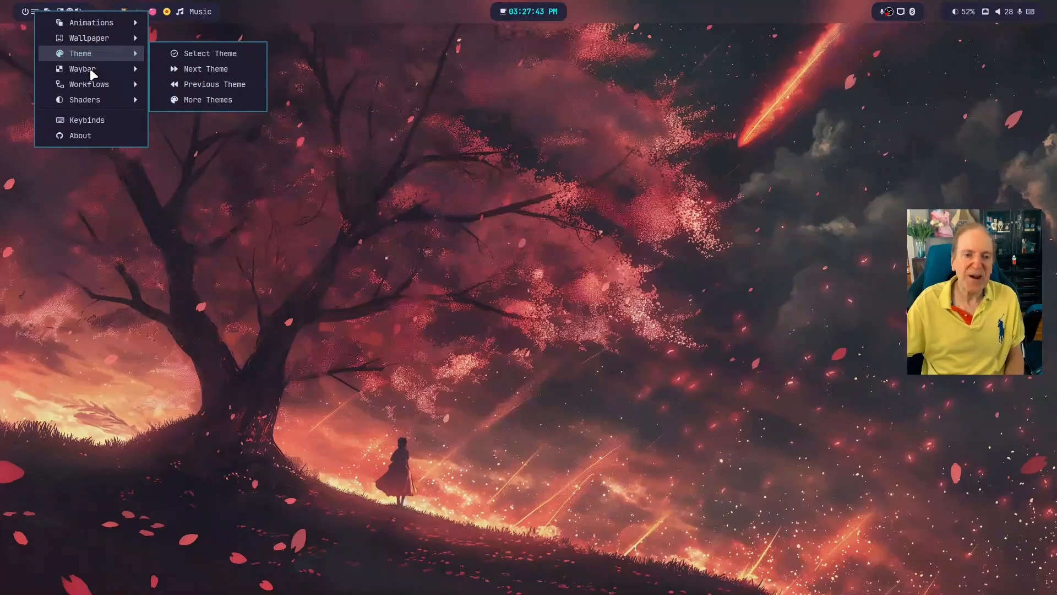
mouse_move(95, 103)
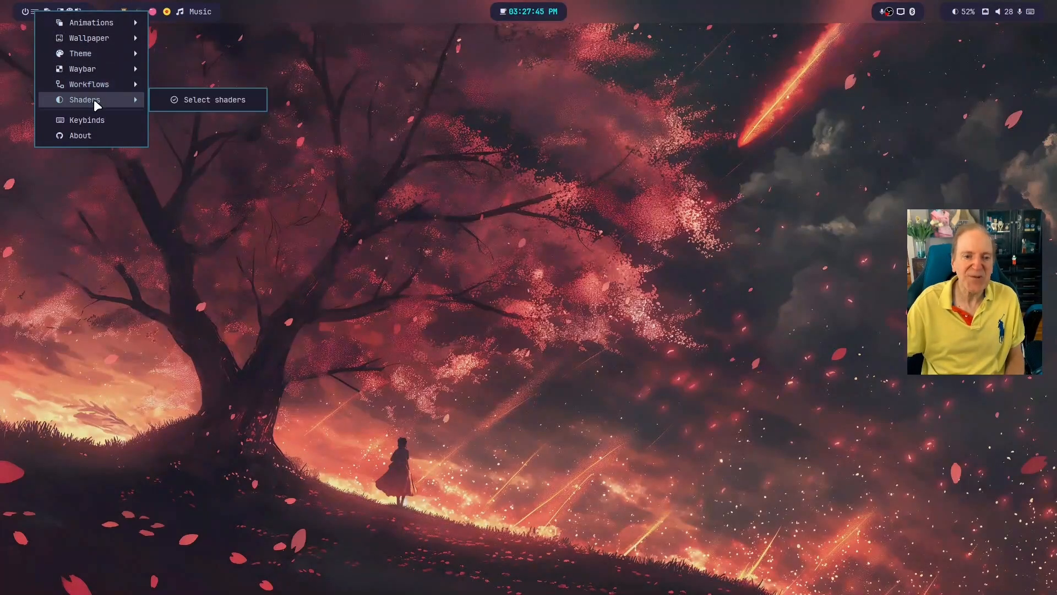
mouse_move(95, 84)
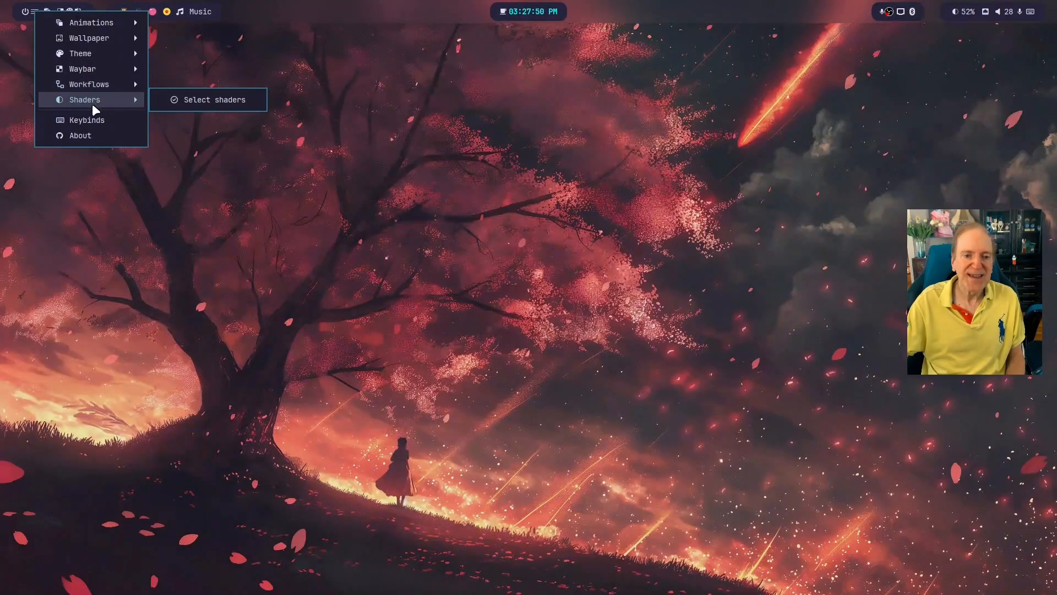
click(81, 136)
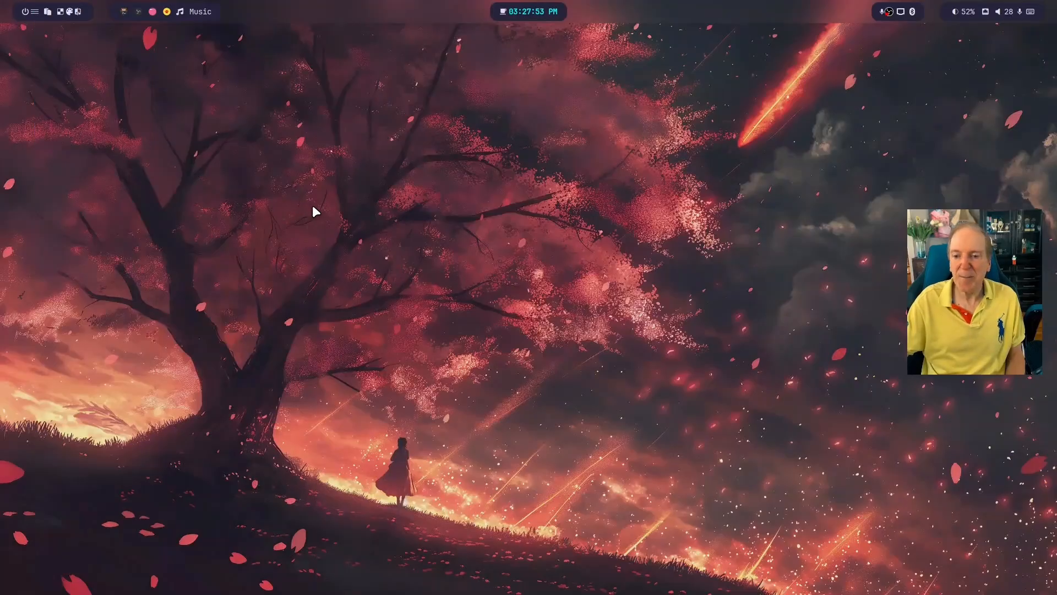